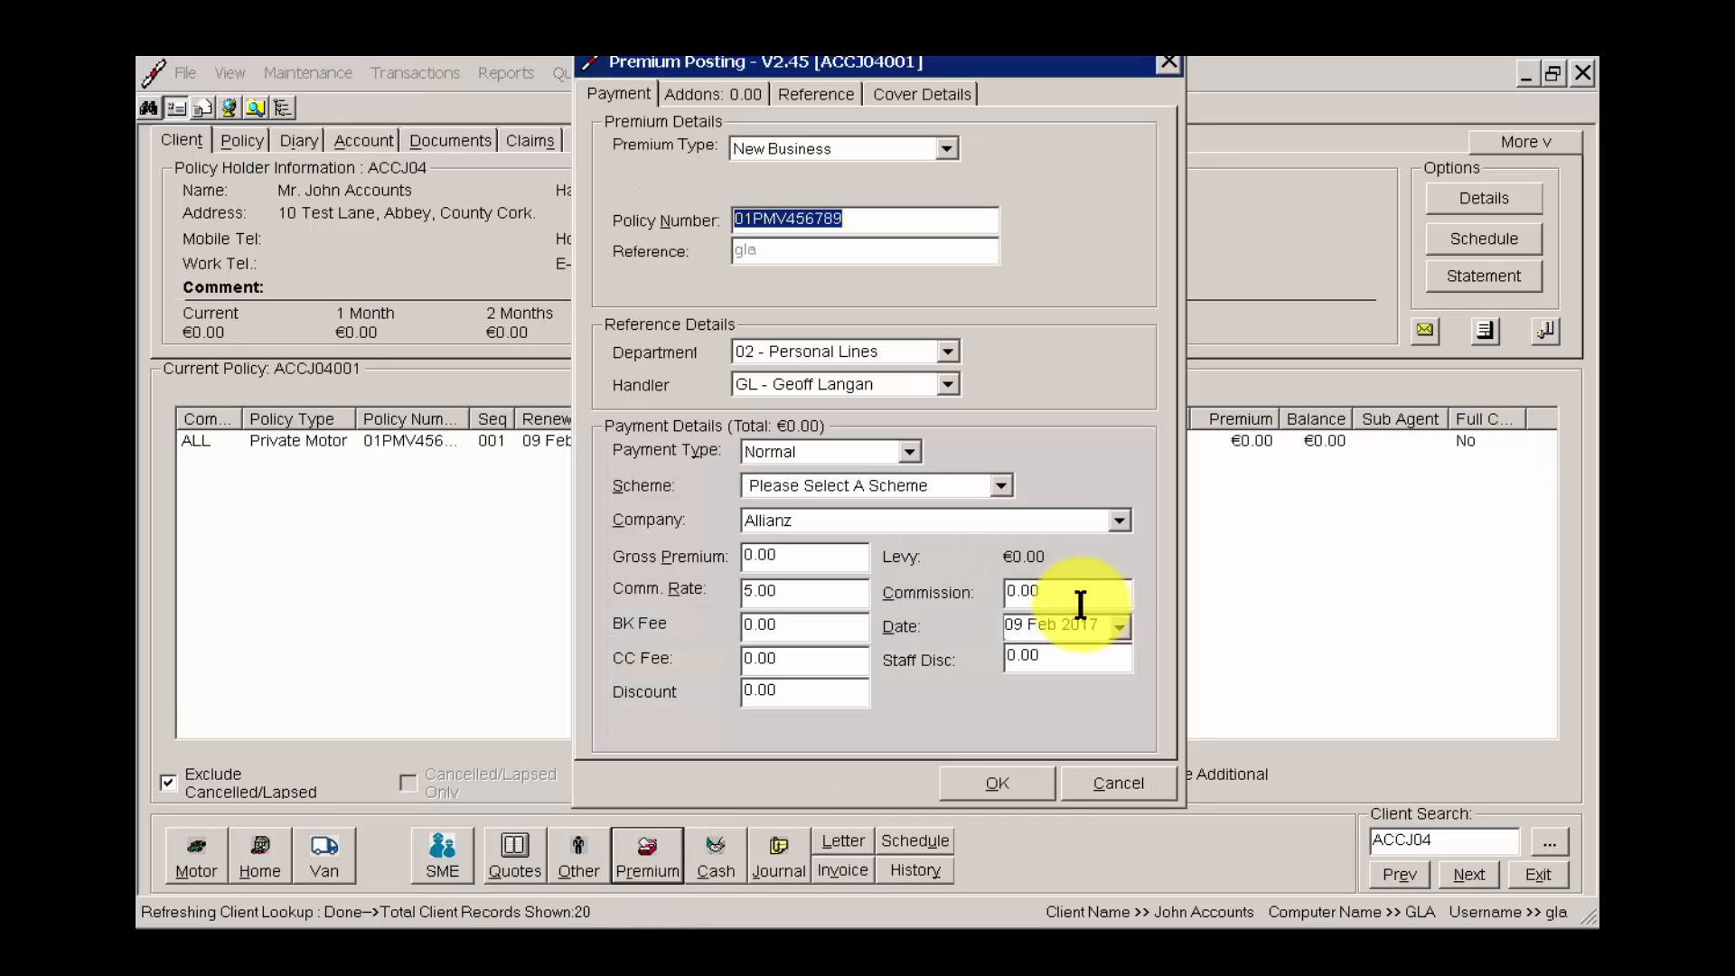
Post the Allianz New Business premium with a gross premium of 350.00 and a BK Fee of 50.00.
click(809, 557)
text(350.00)
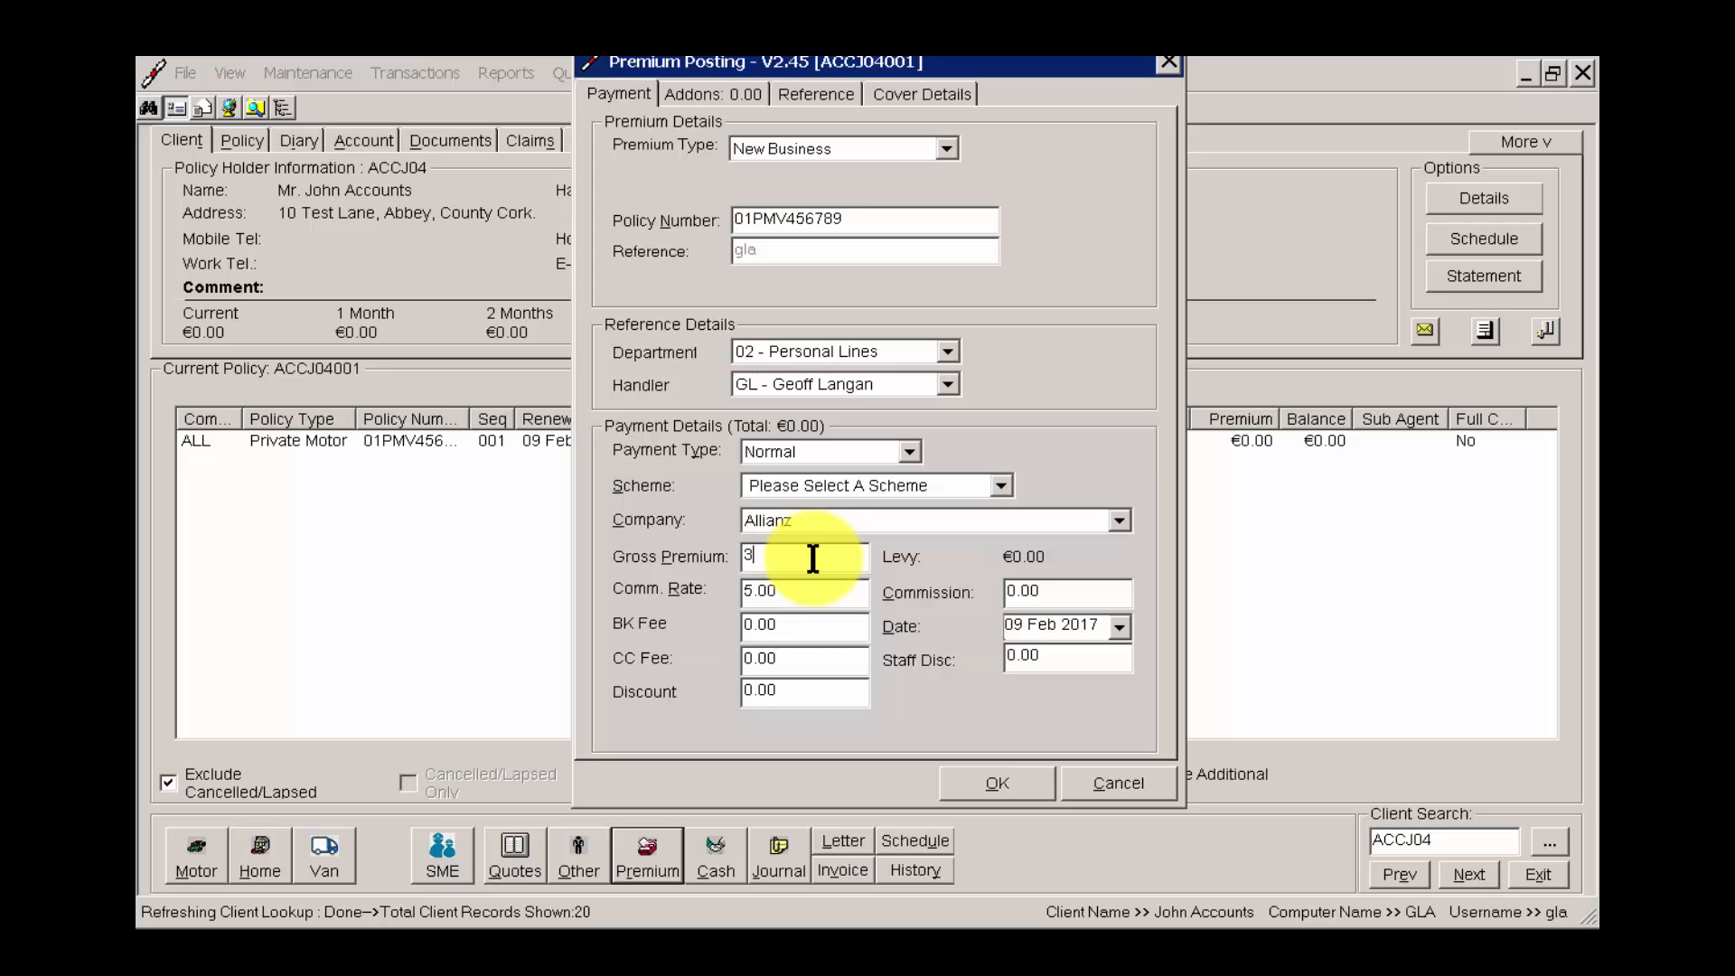
key(Tab)
key(Tab)
key(Tab)
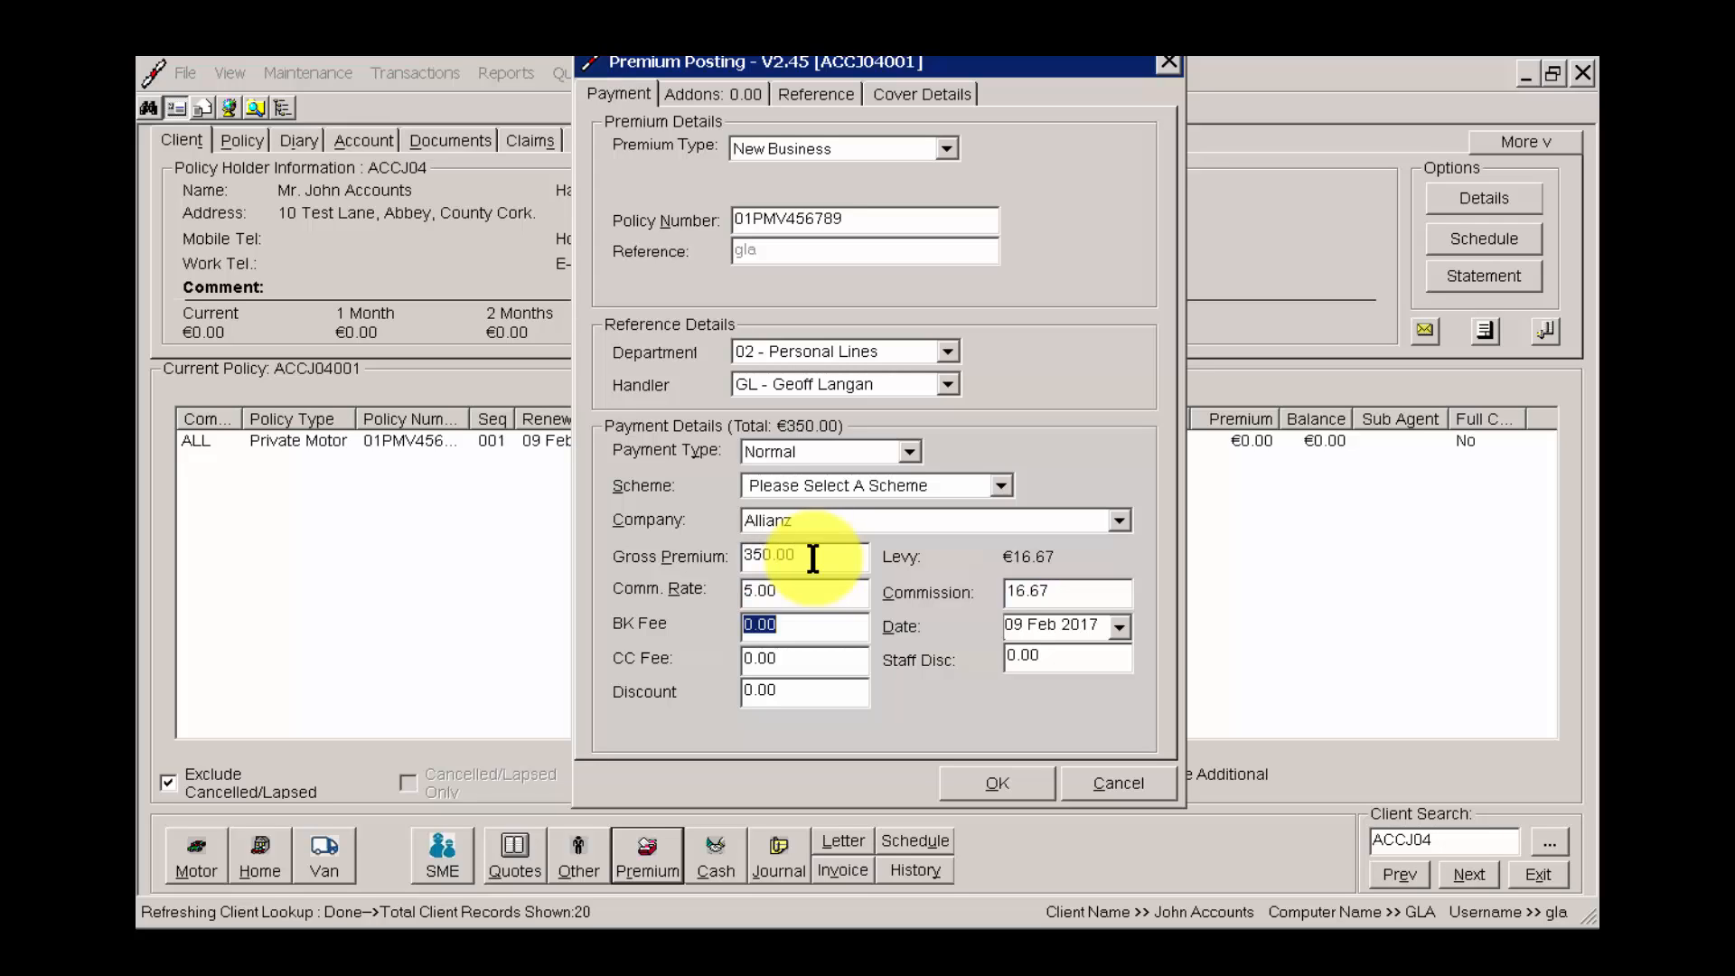
text(50.00)
key(Tab)
key(Tab)
click(998, 783)
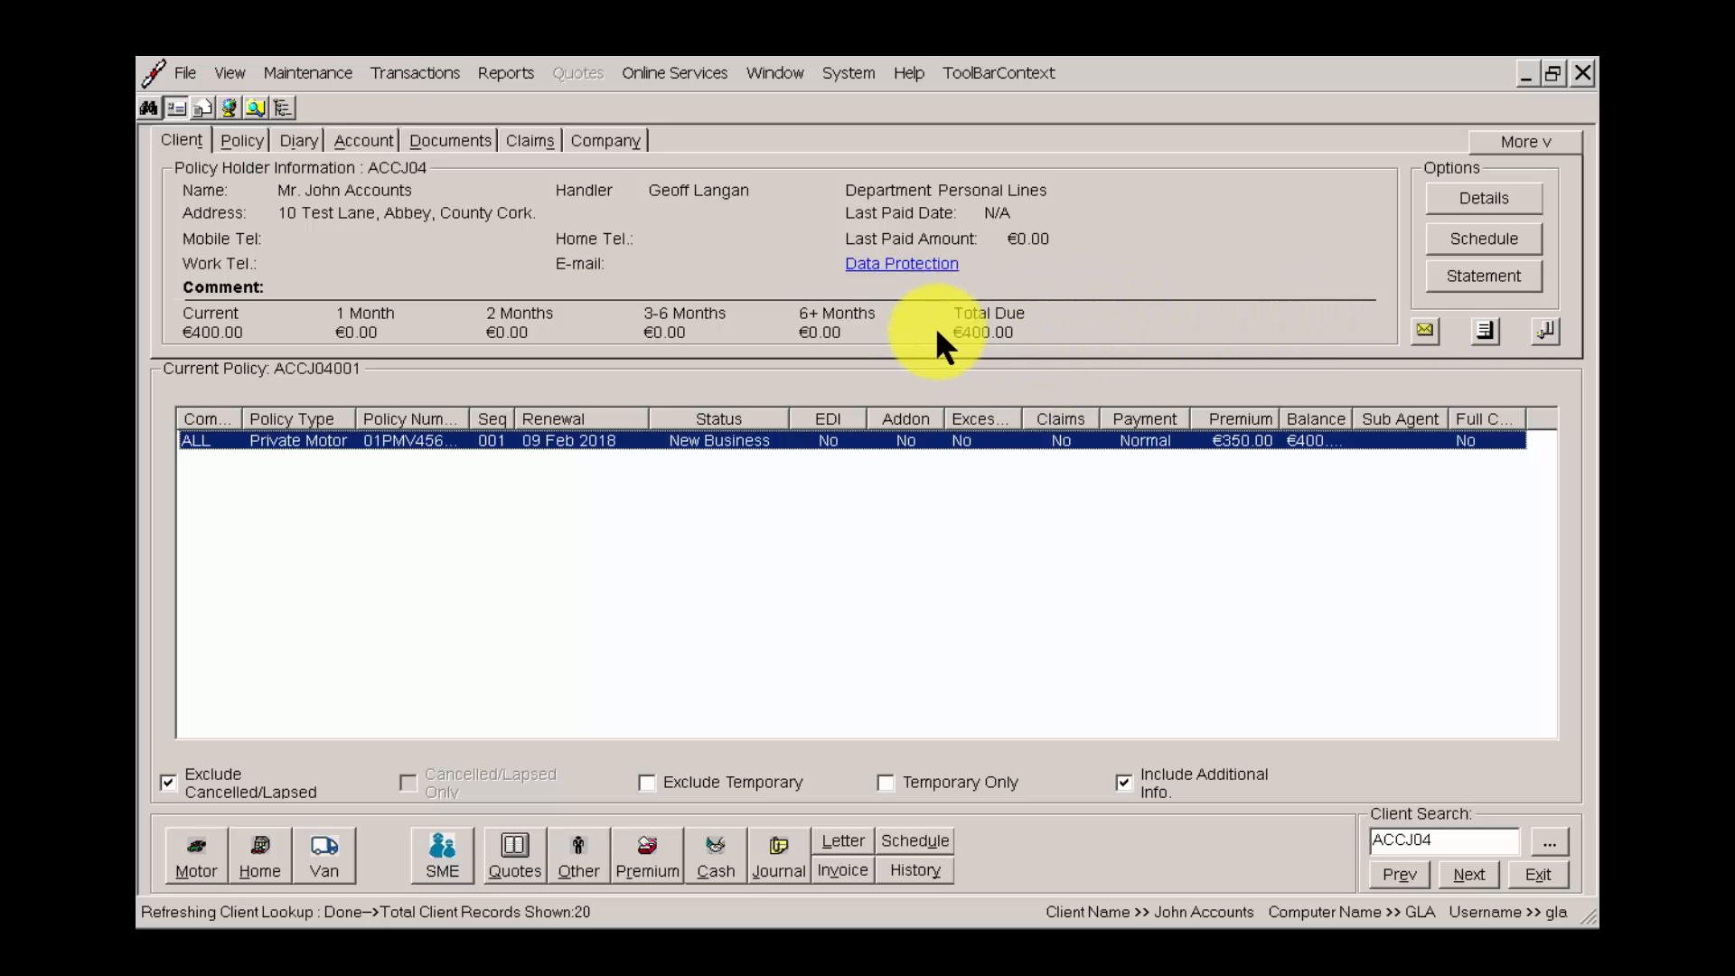
Start a cash posting for the Private Motor policy with an amount of 400.00.
right_click(919, 441)
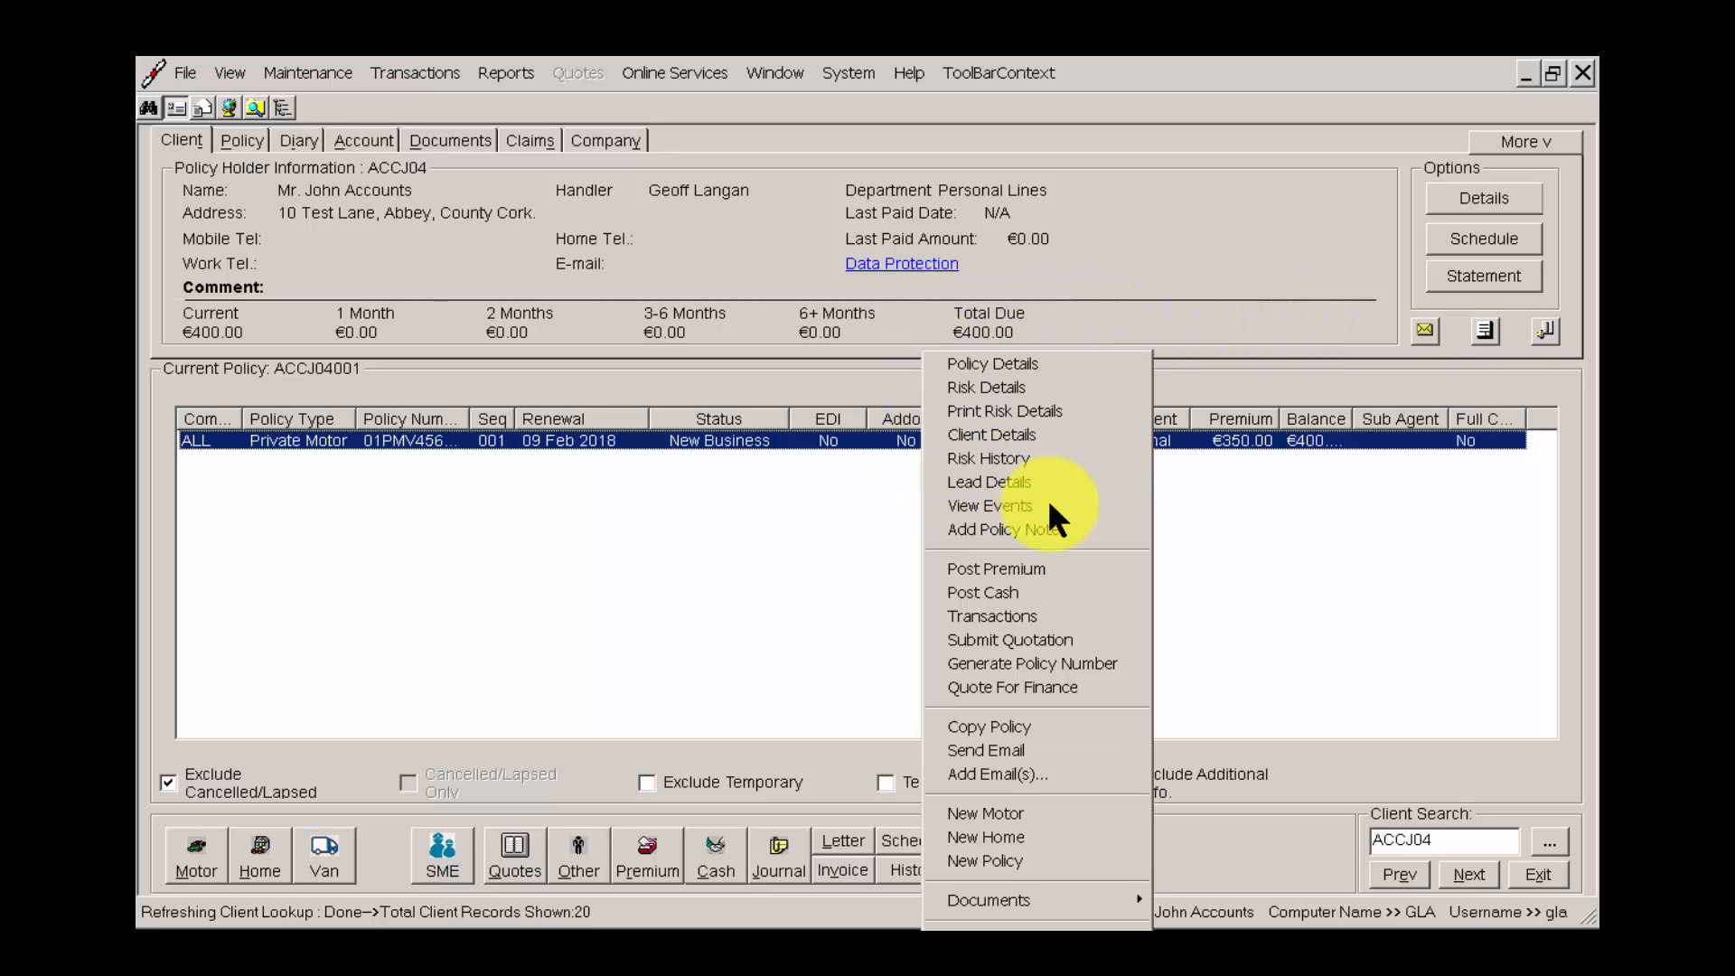
click(1023, 589)
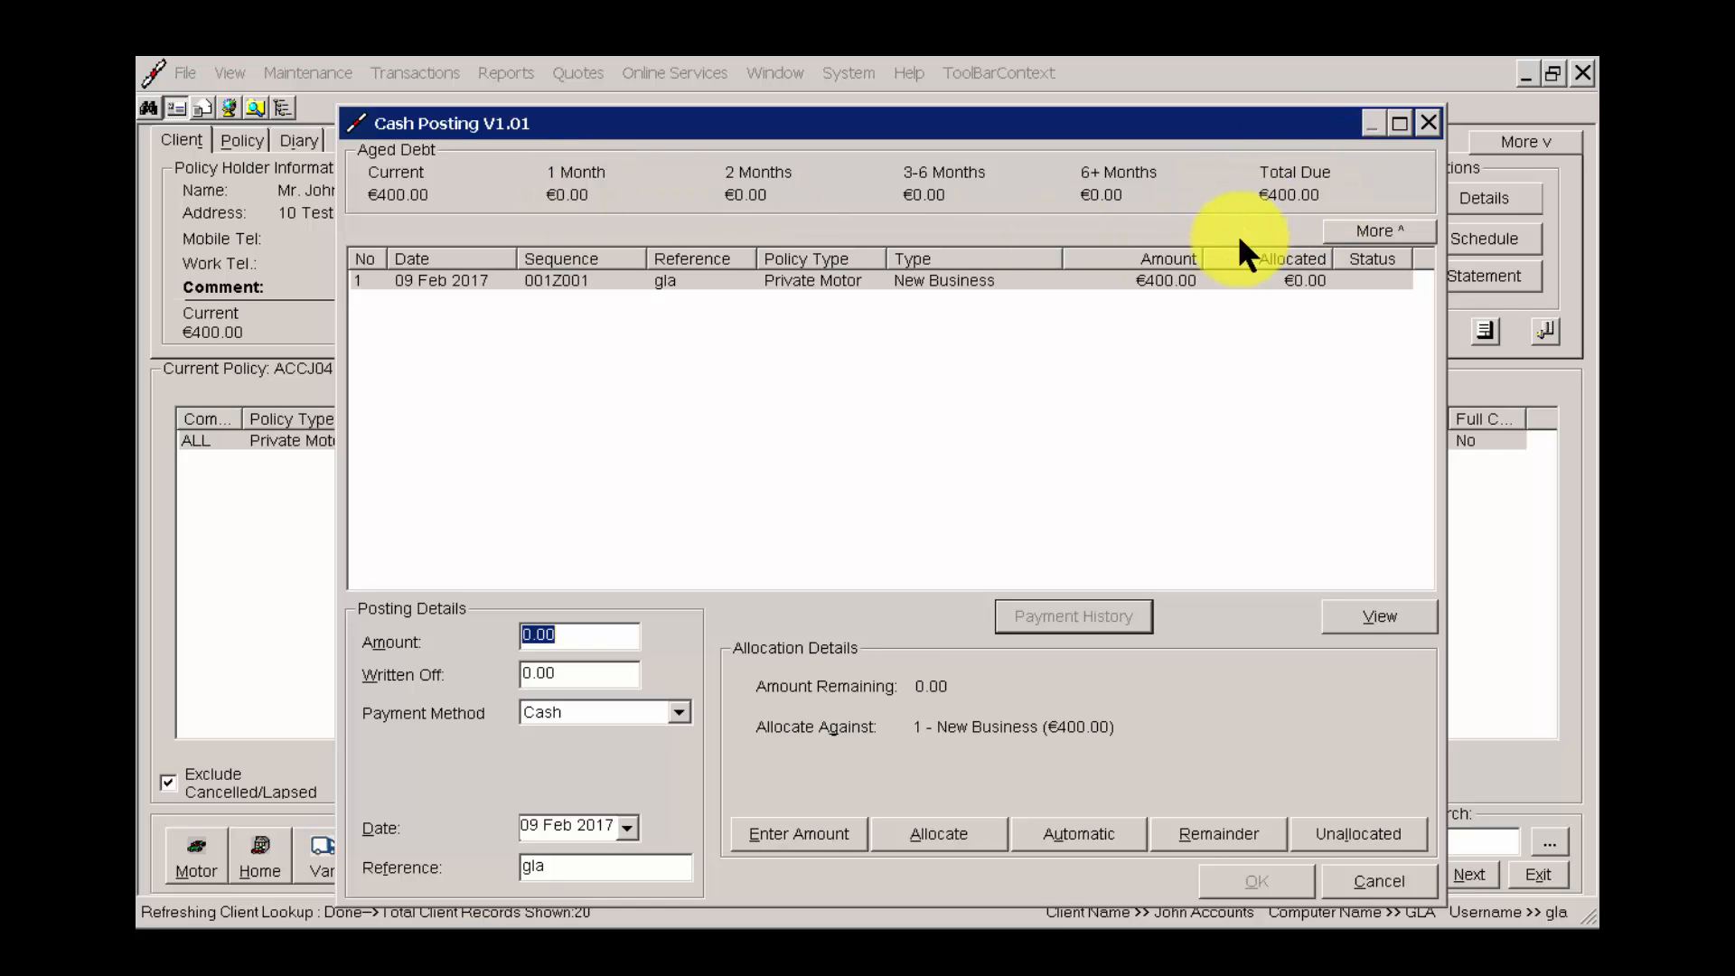
click(1214, 280)
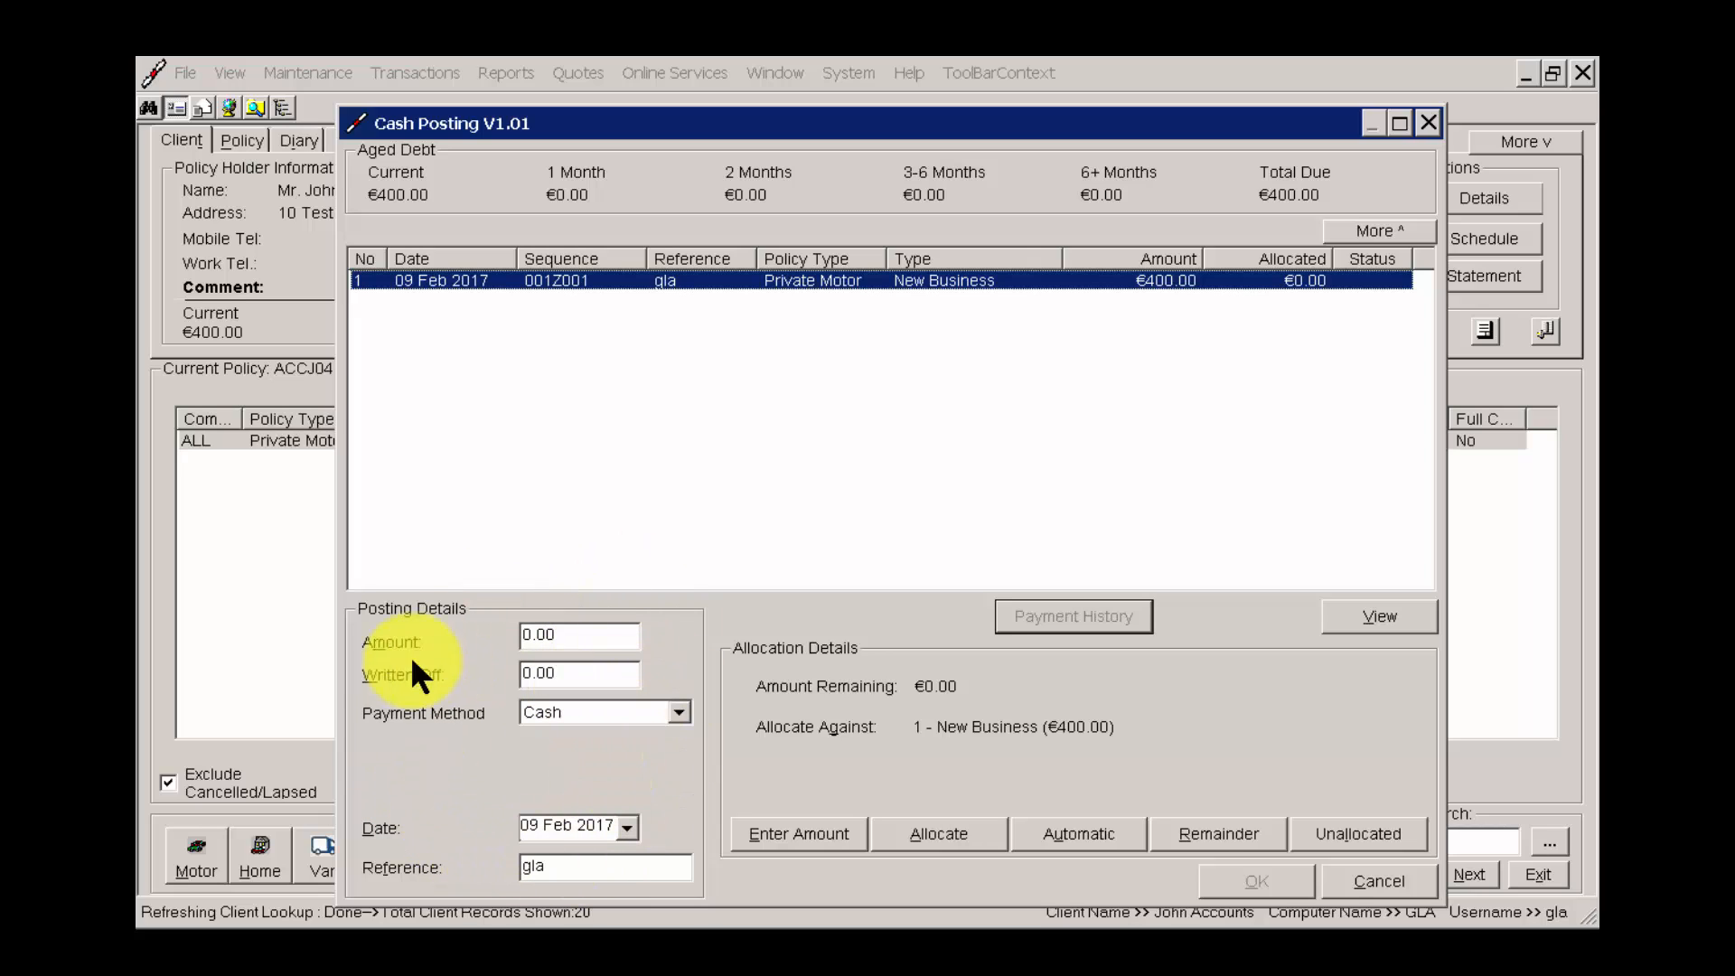
click(586, 640)
text(4)
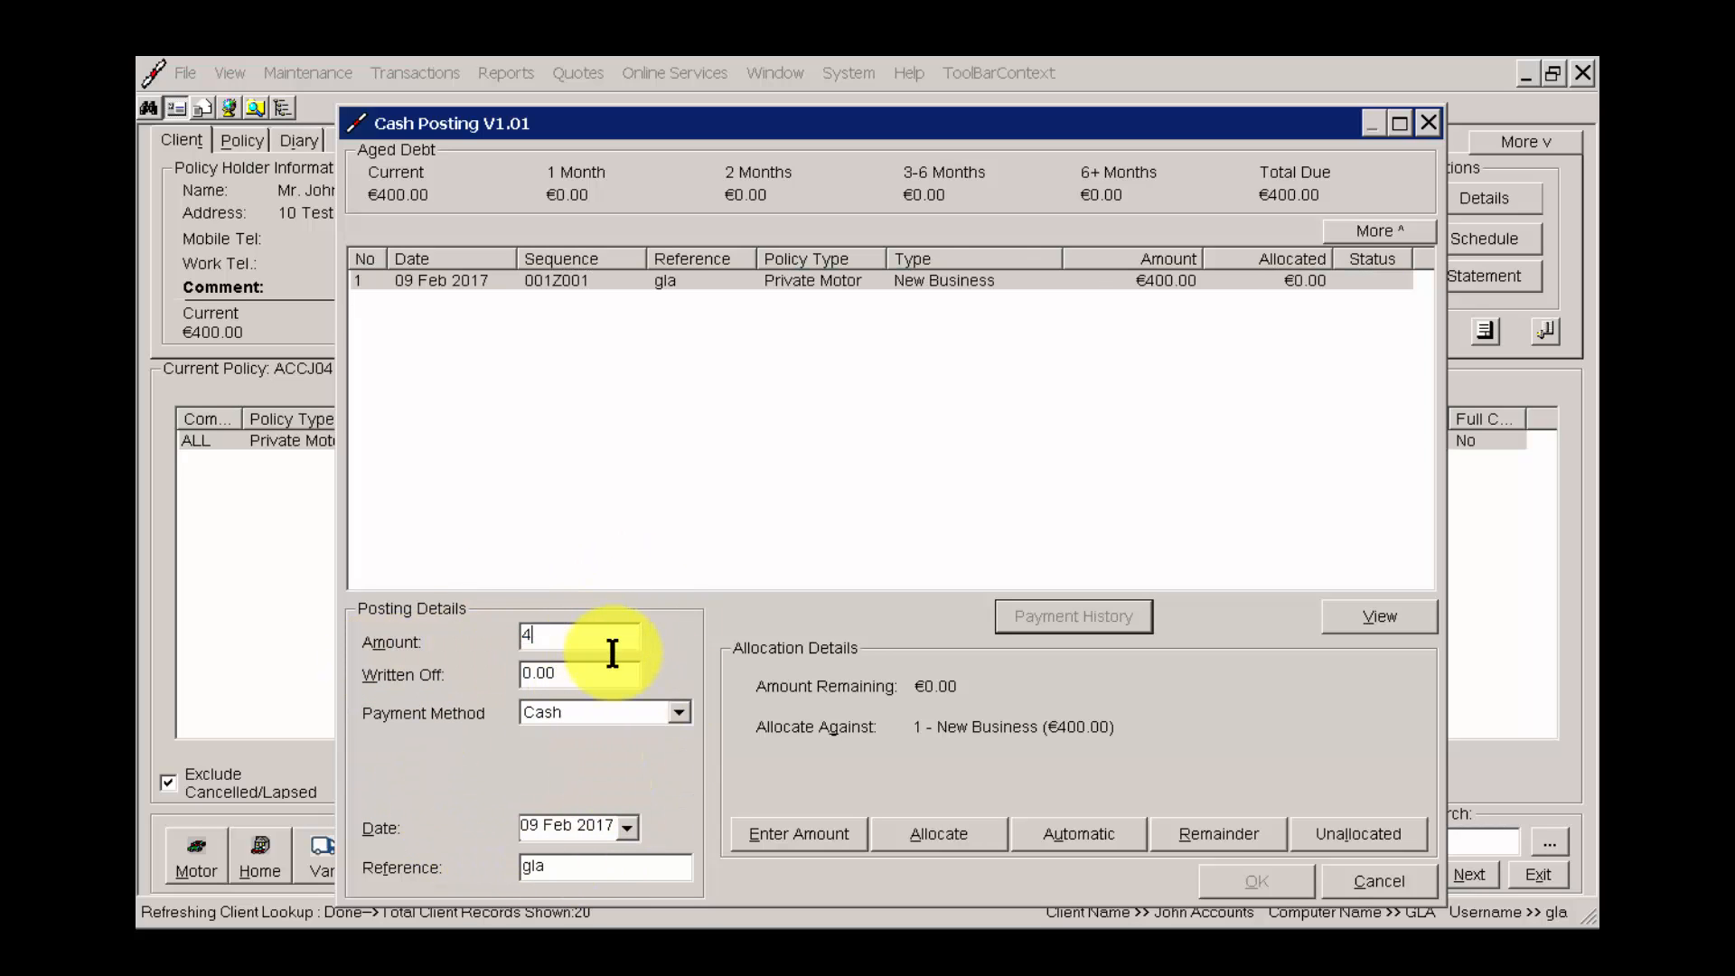
text(00.00)
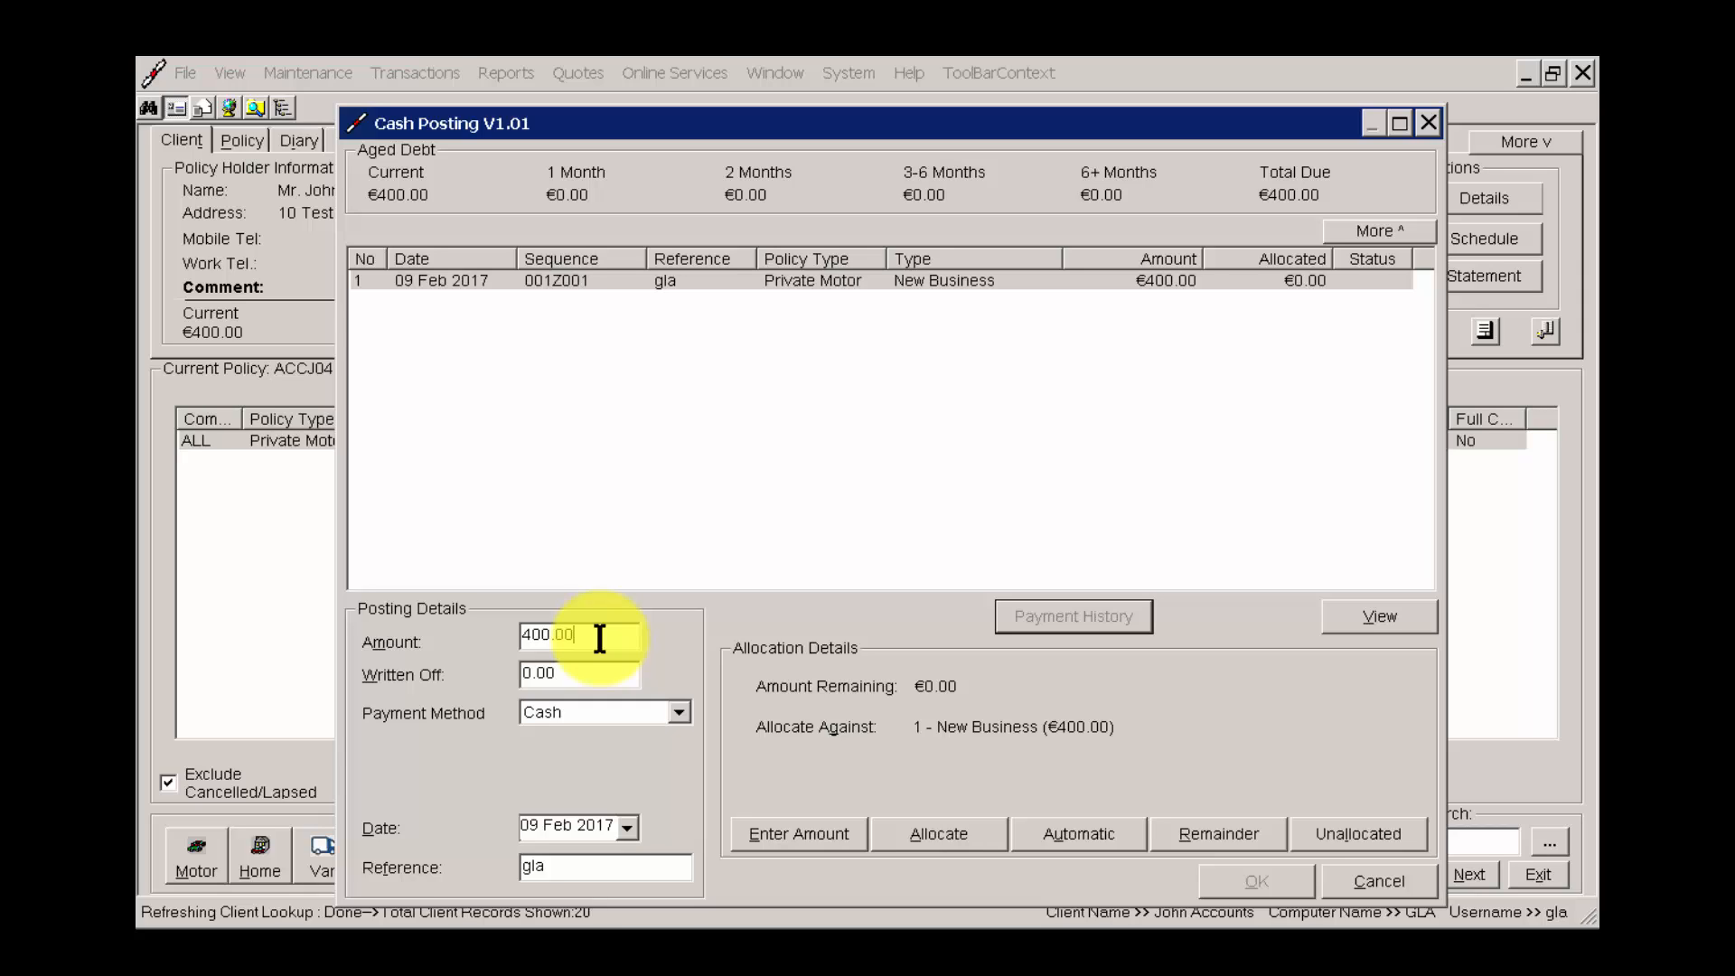
Review the available payment methods and set the cash posting's payment method to Cheque.
click(587, 676)
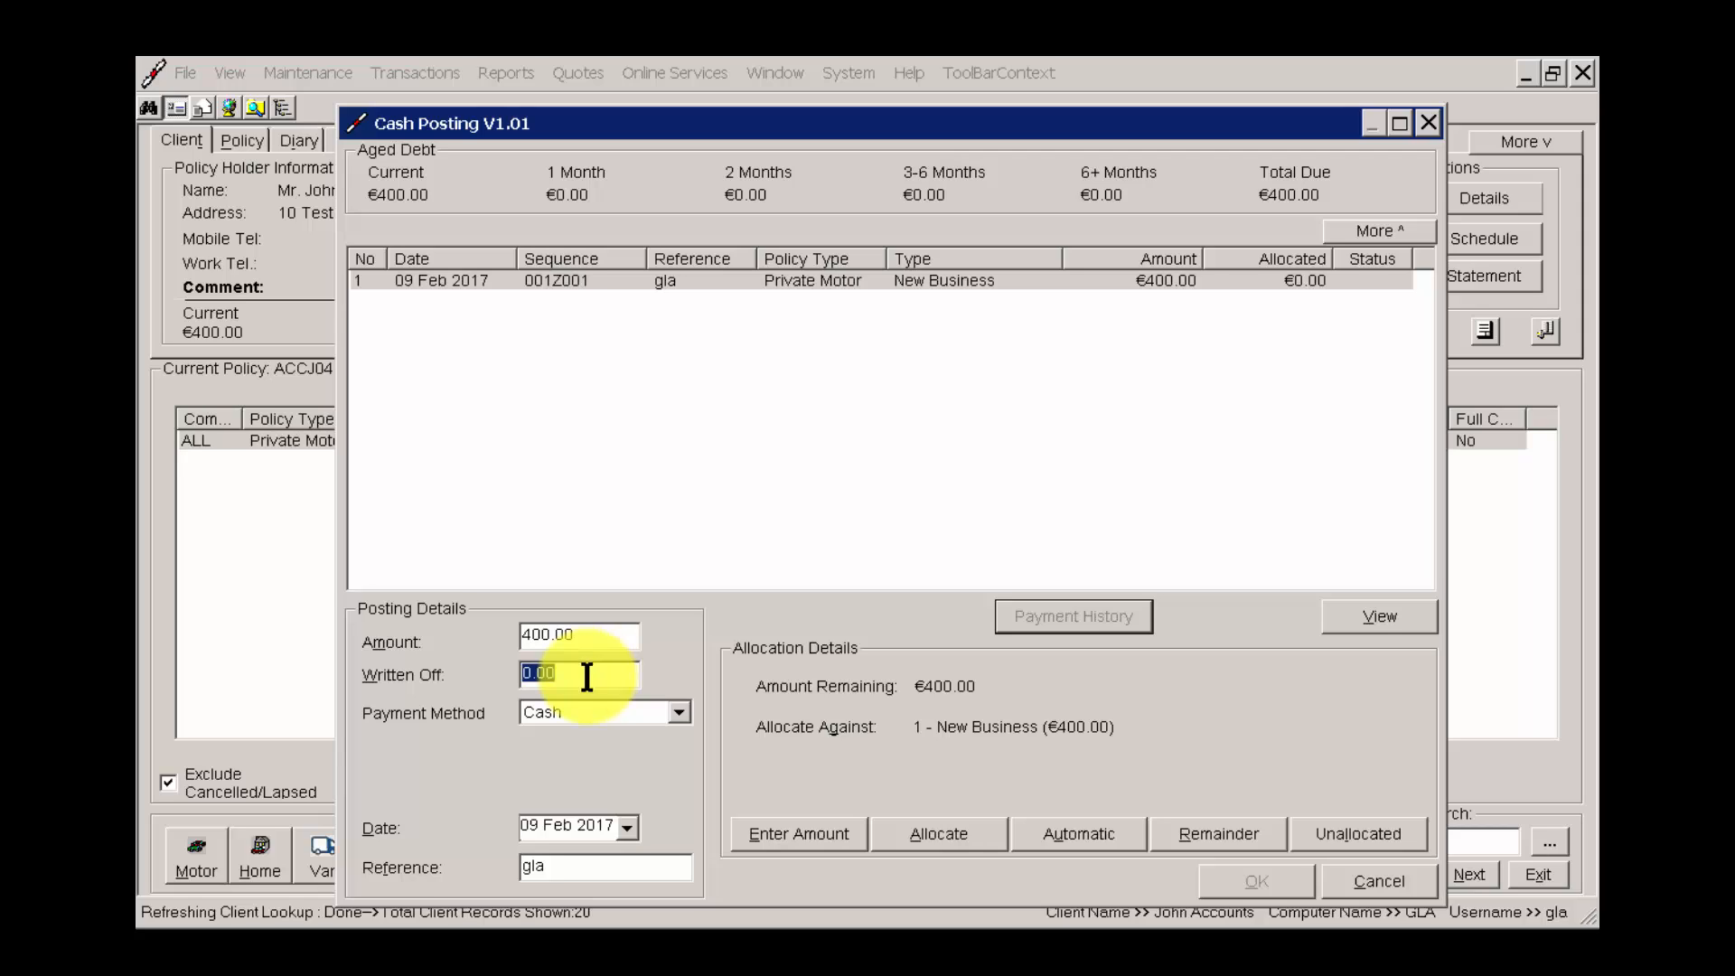
click(593, 709)
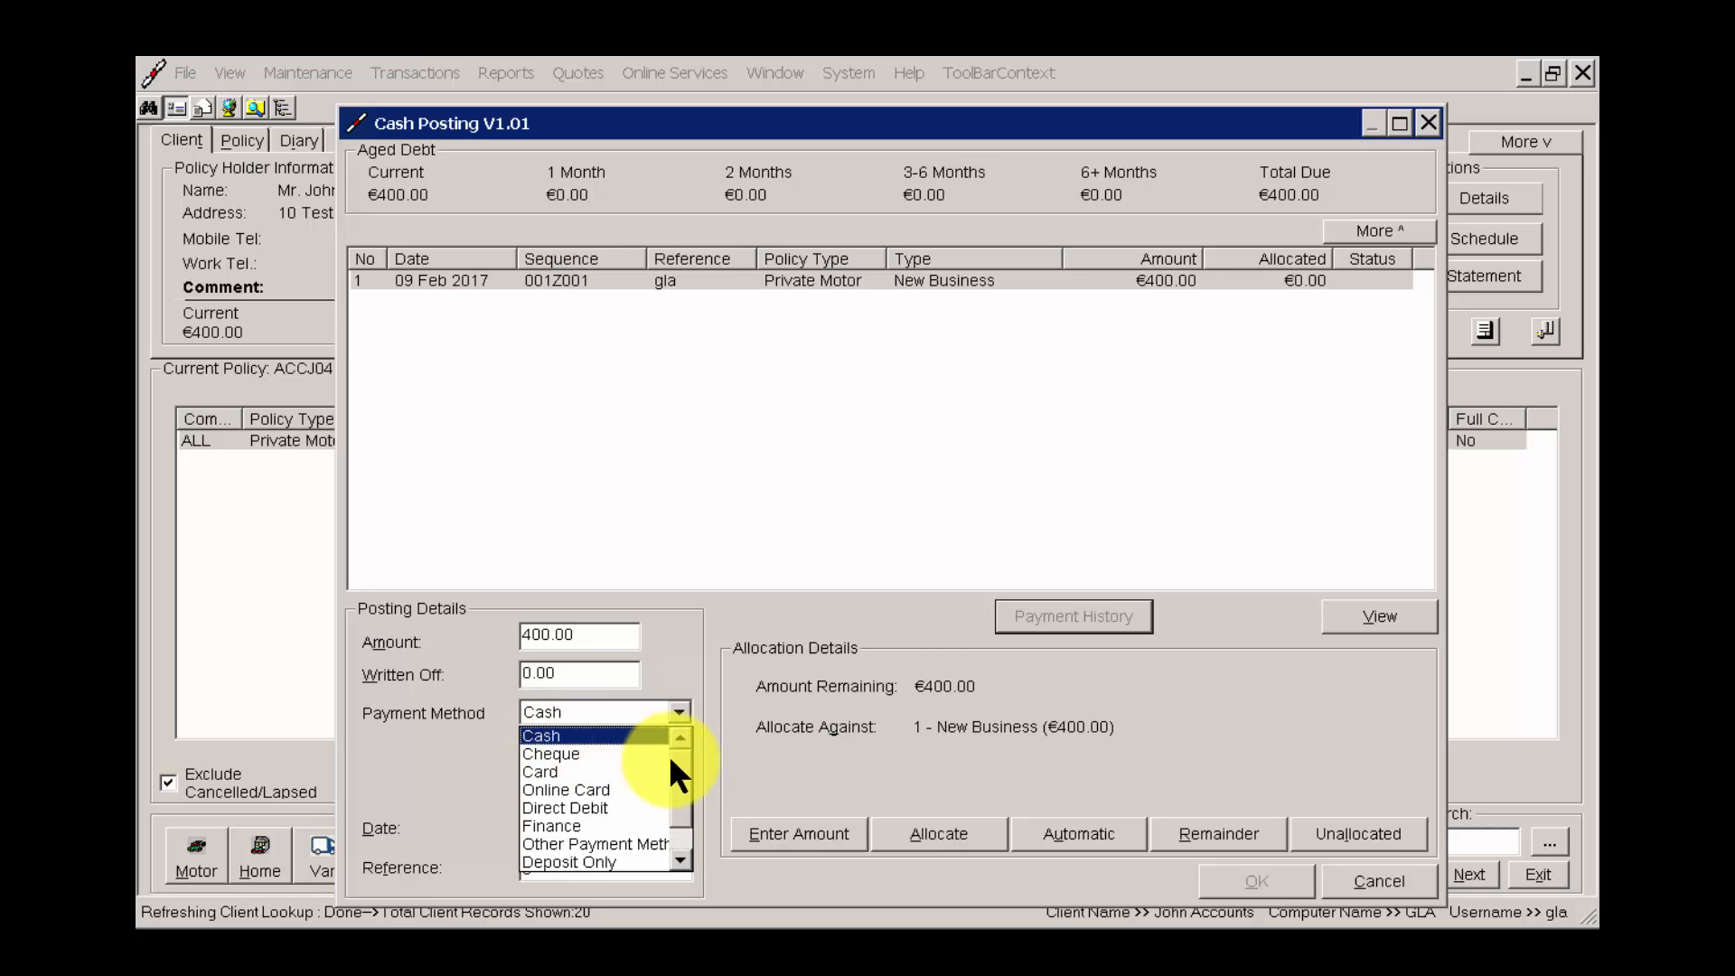
drag(685, 778, 682, 814)
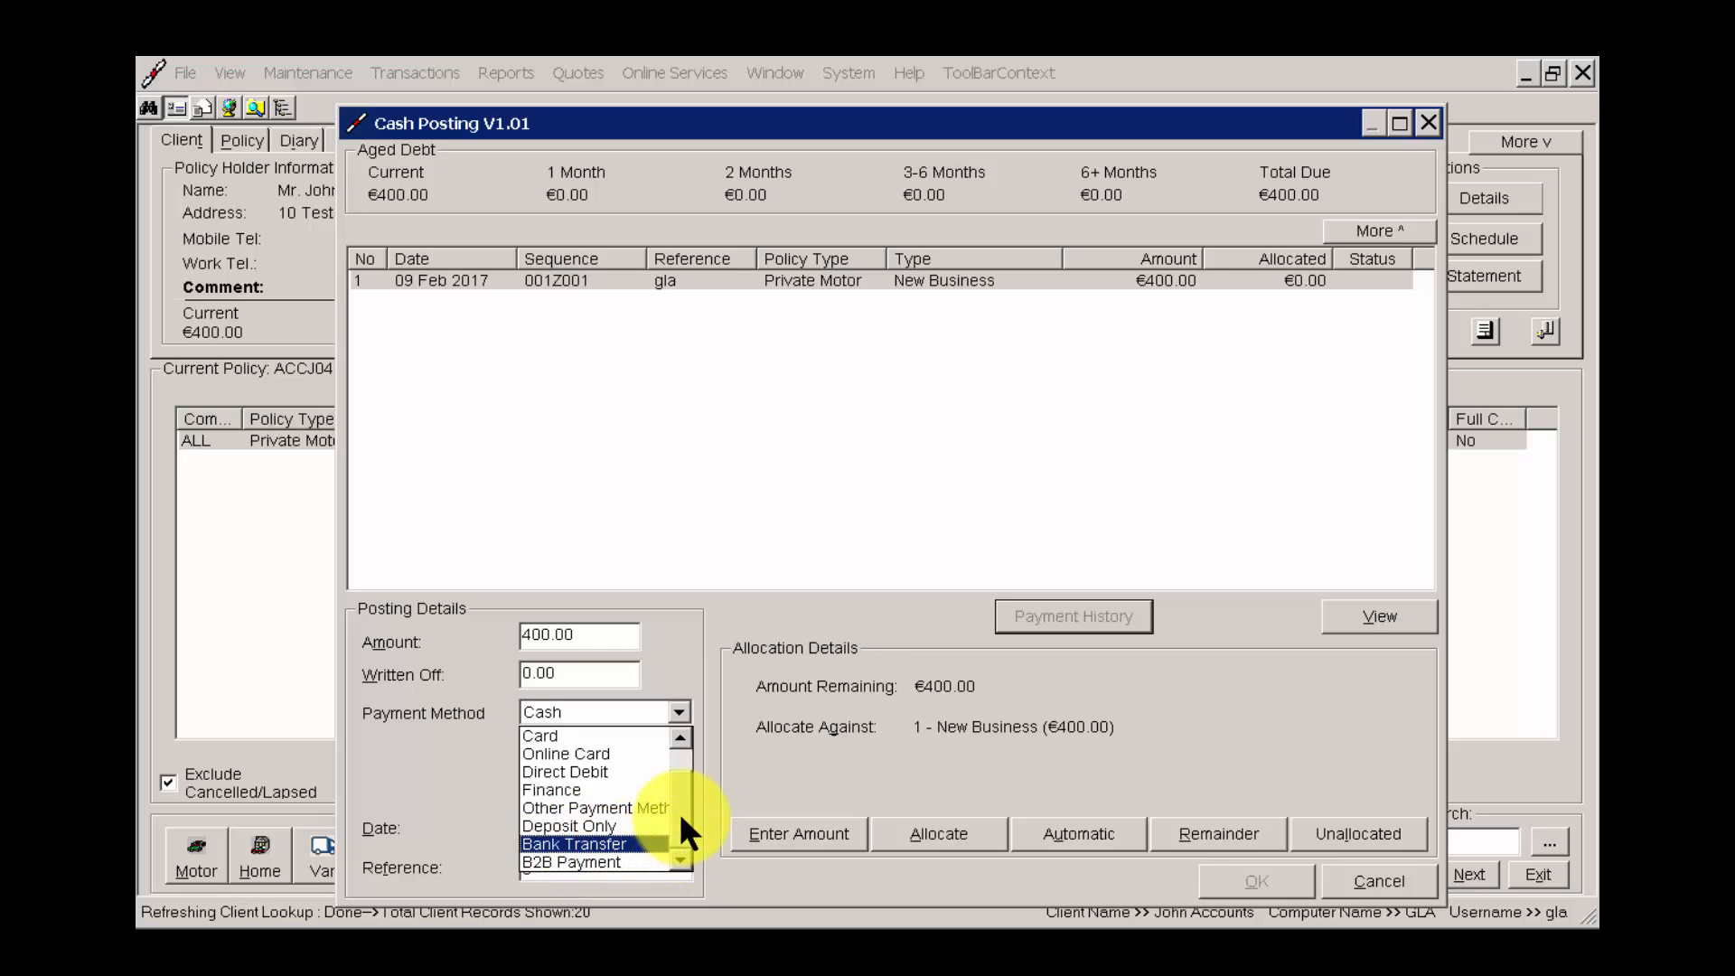
drag(679, 812, 578, 716)
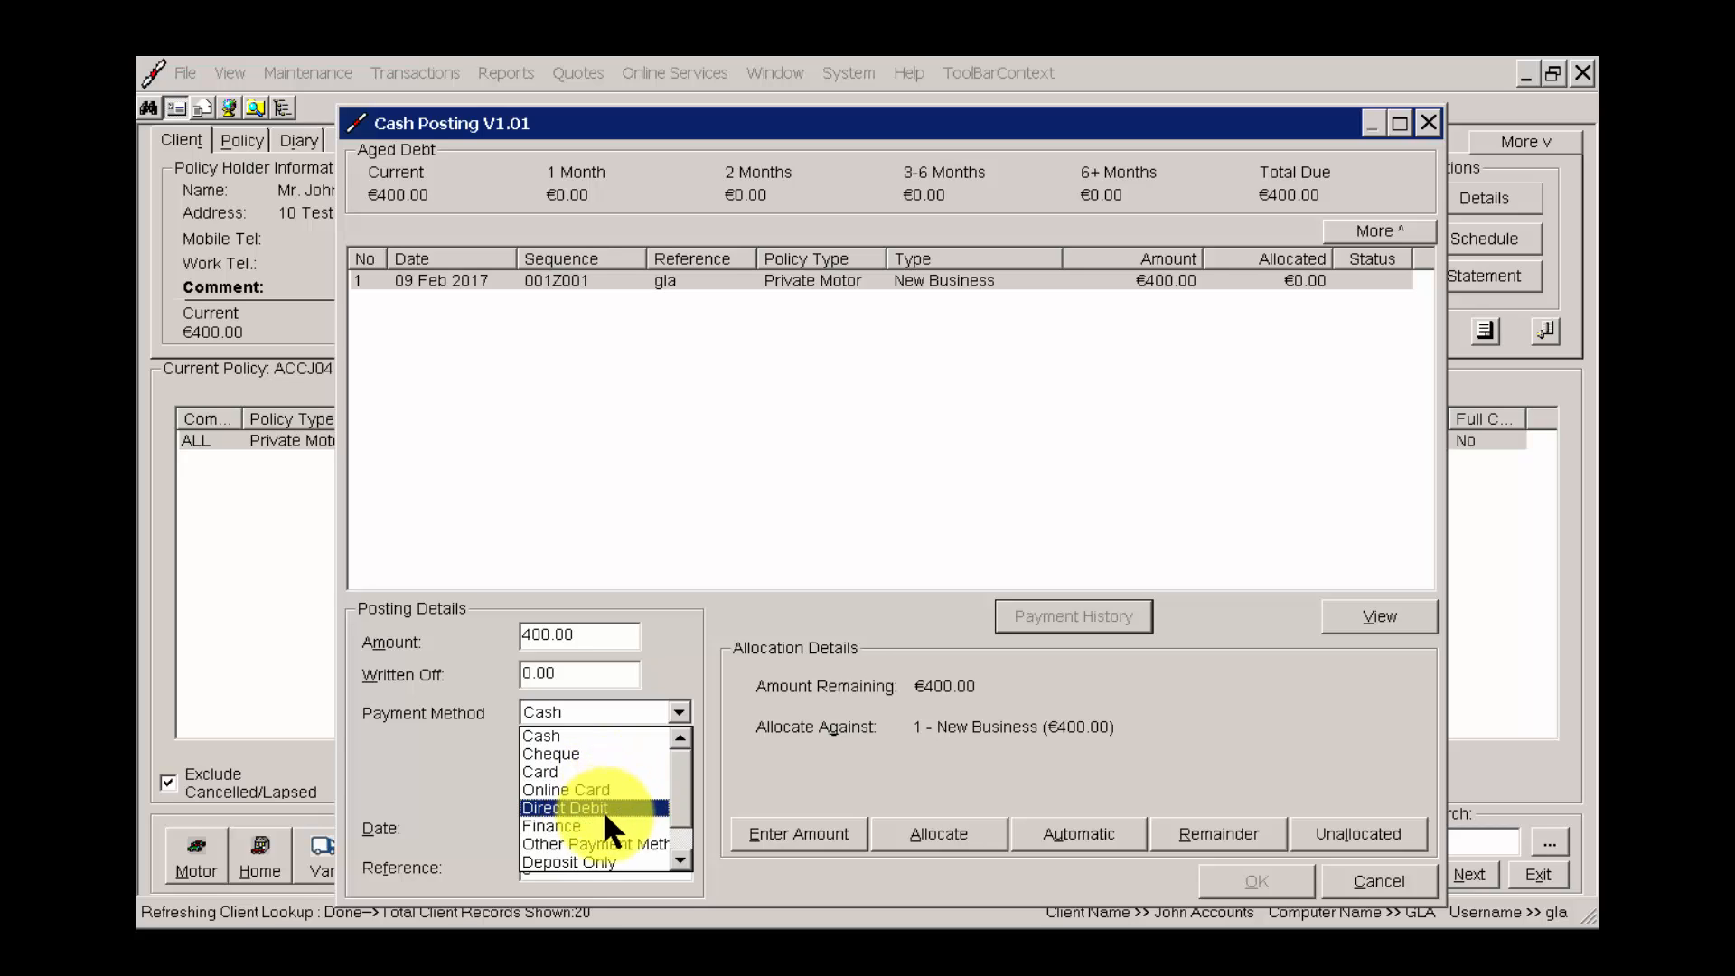
scroll(682, 850, down, 1)
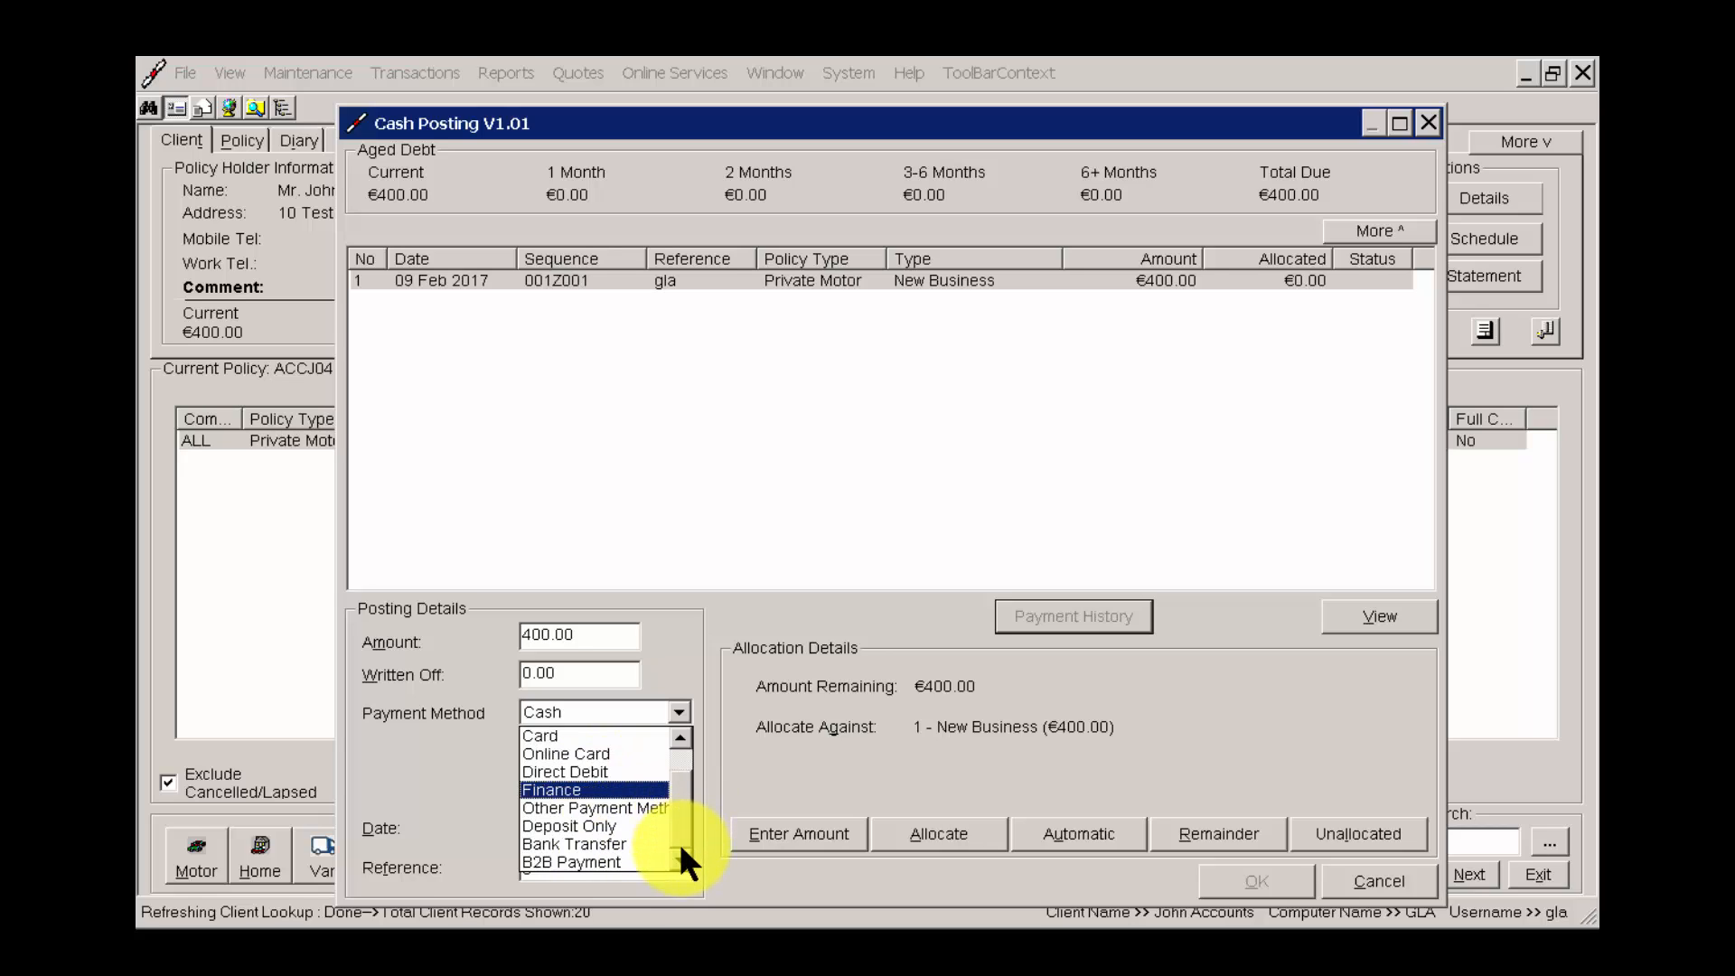
scroll(678, 828, up, 1)
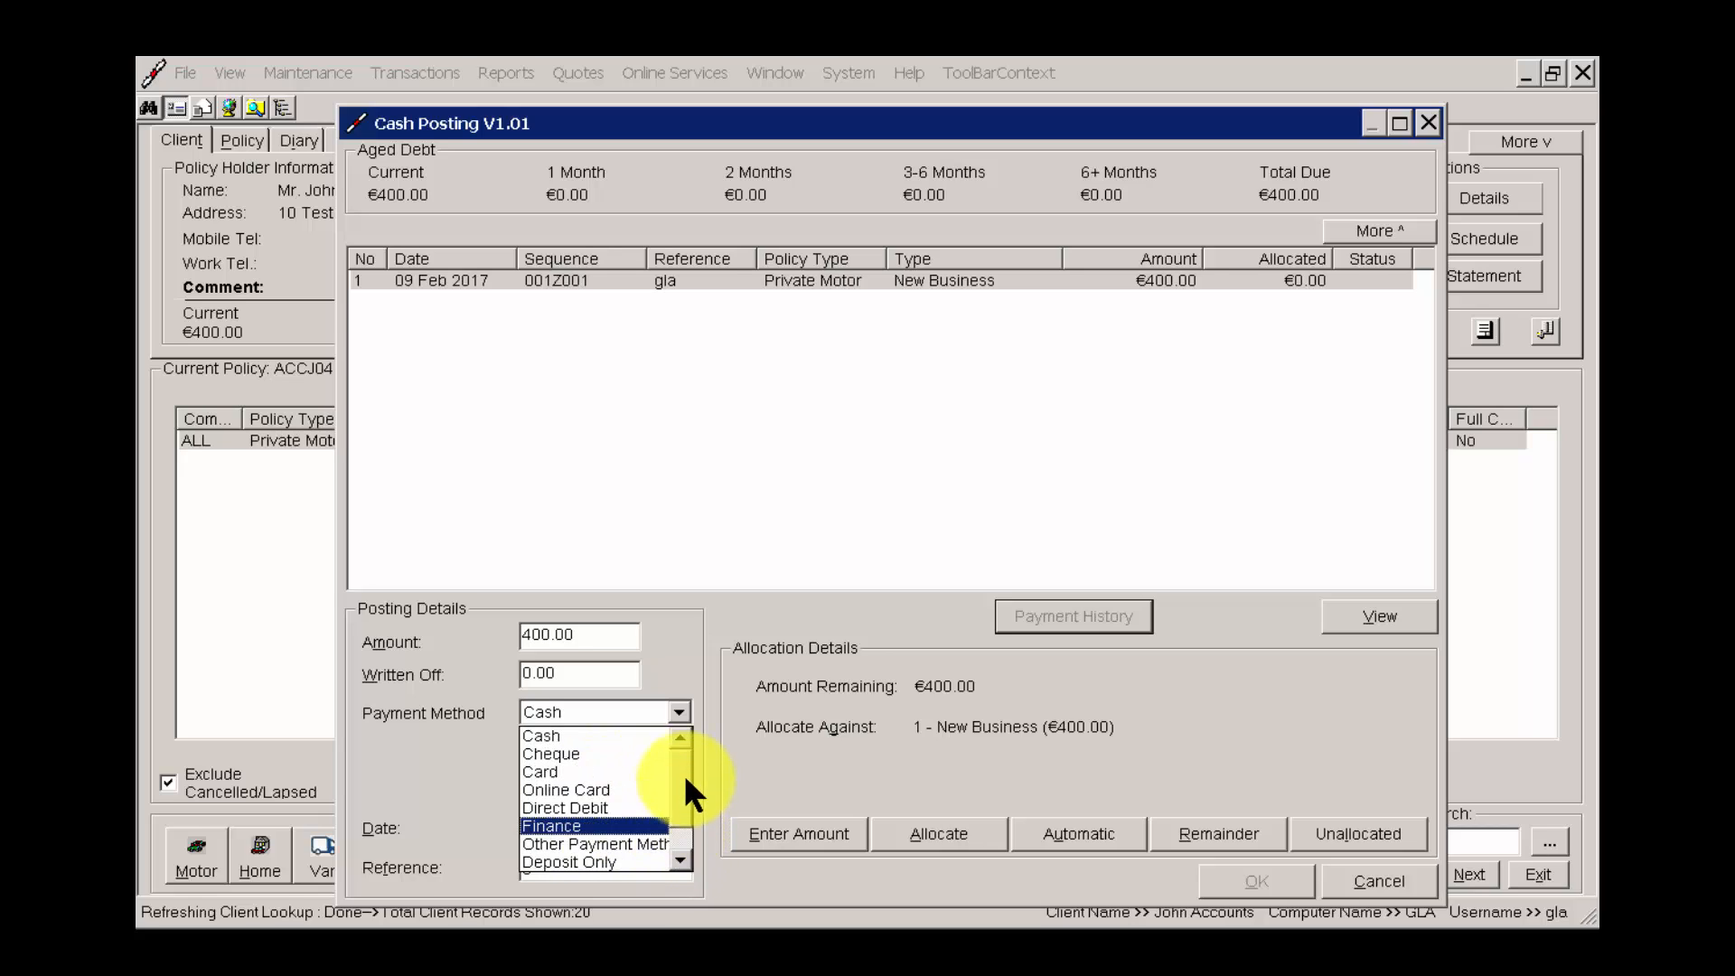
click(589, 753)
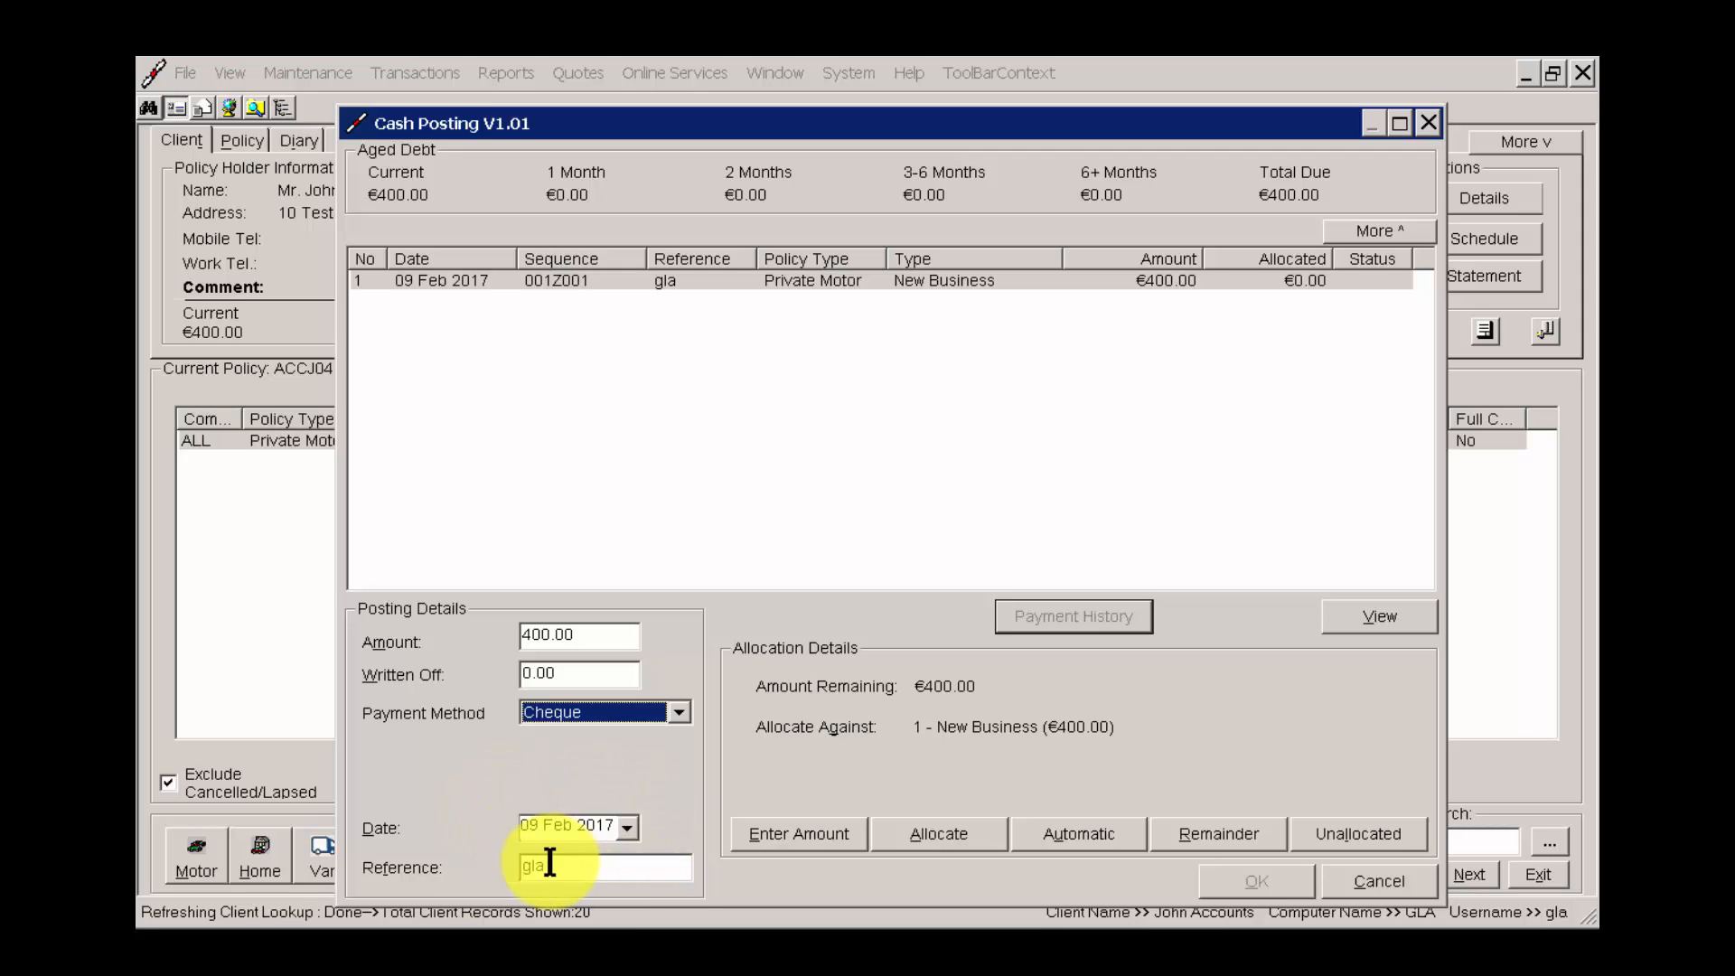
Set the posting's reference to 123456 and allocate the payment against the New Business transaction.
click(642, 865)
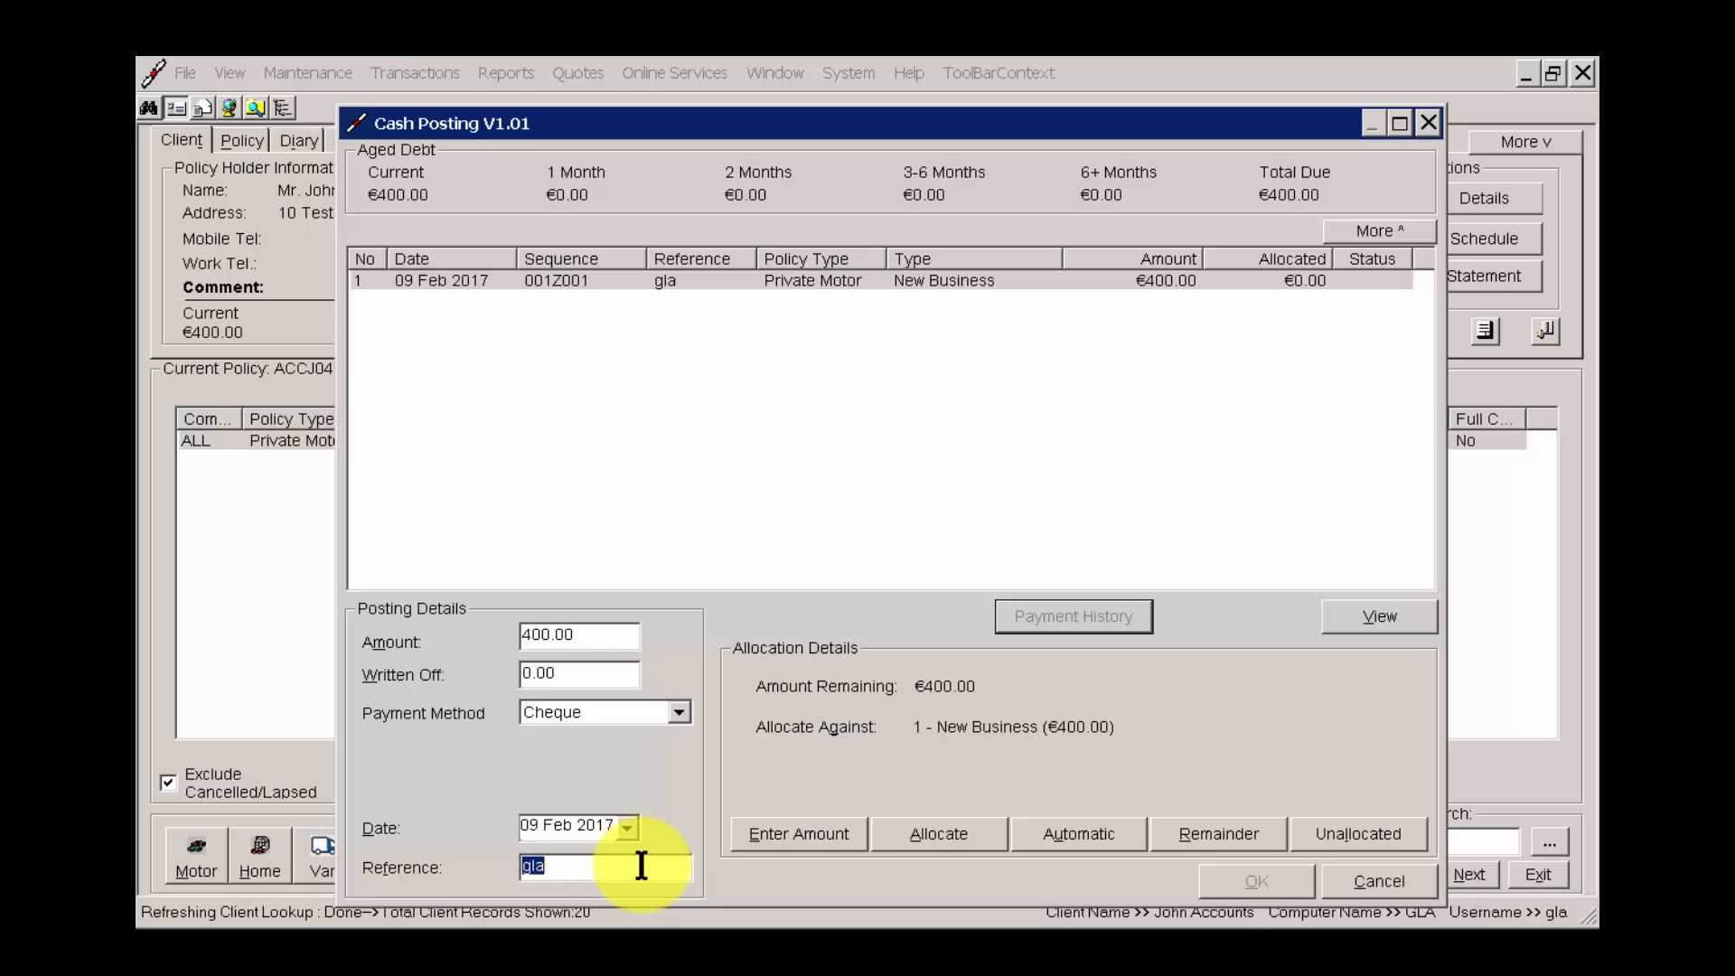
text(cHEQ)
key(BackSpace)
key(BackSpace)
key(BackSpace)
key(BackSpace)
text(C)
text(heq Re)
text(f )
text(1)
key(BackSpace)
key(BackSpace)
key(BackSpace)
key(BackSpace)
key(BackSpace)
key(BackSpace)
key(BackSpace)
key(BackSpace)
key(BackSpace)
key(BackSpace)
text(123455)
key(BackSpace)
key(BackSpace)
key(BackSpace)
key(BackSpace)
key(BackSpace)
key(BackSpace)
text(123456)
click(1175, 282)
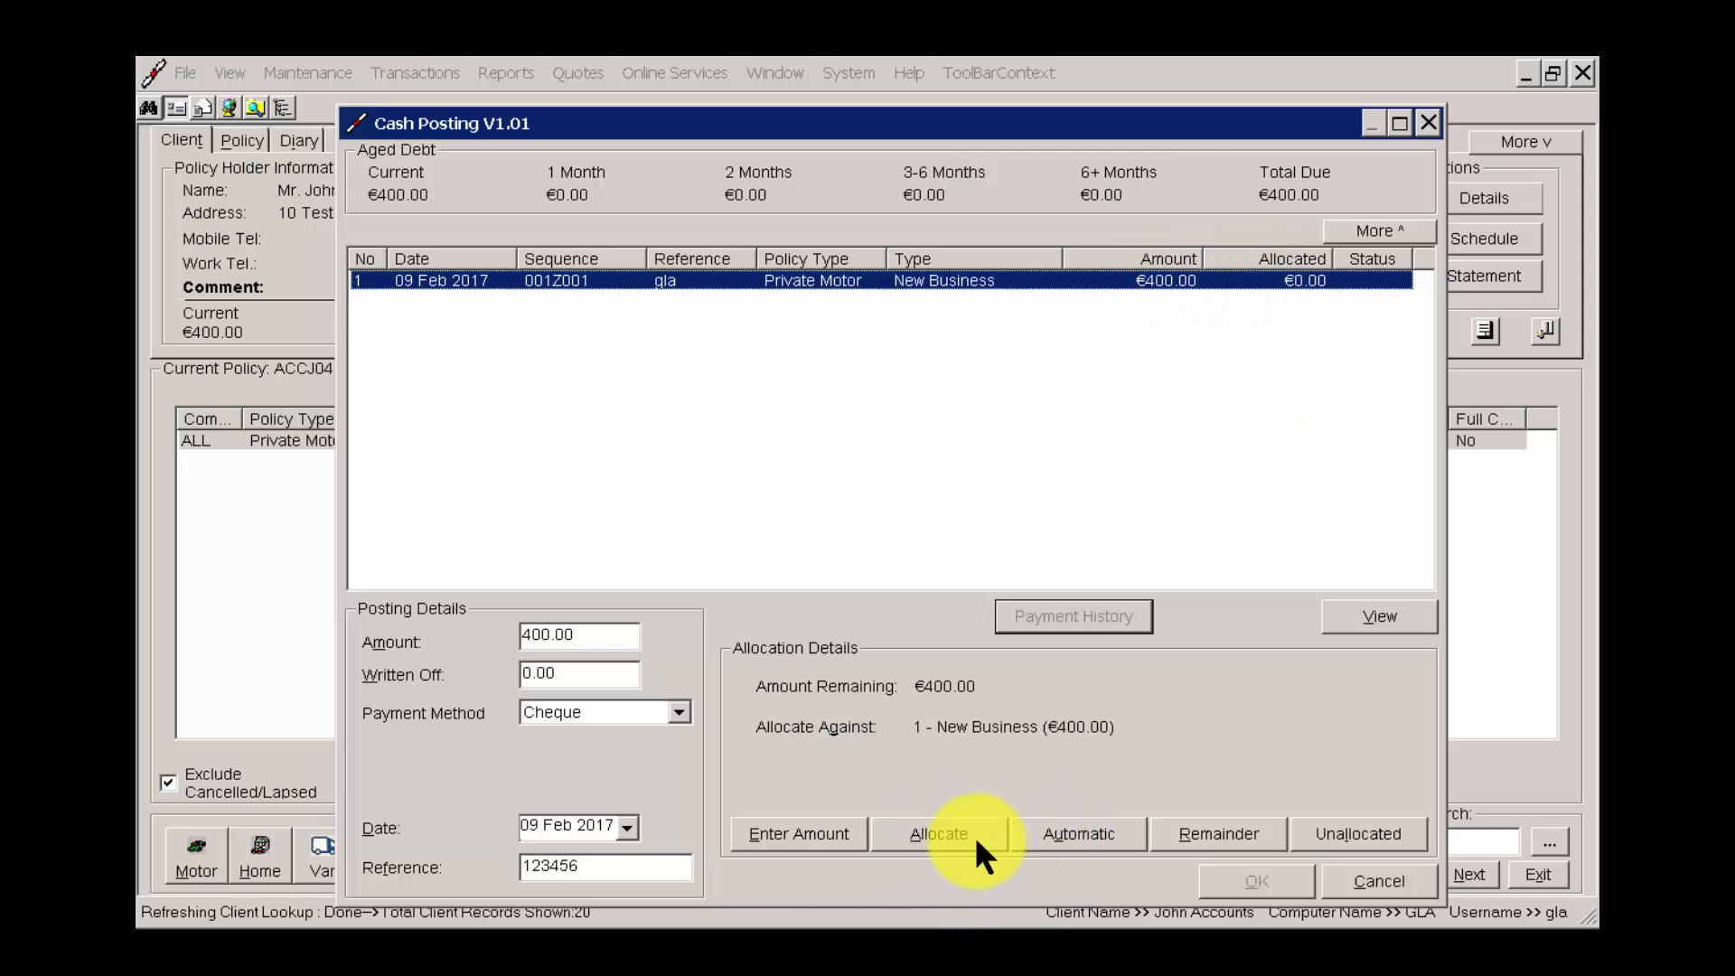
click(949, 837)
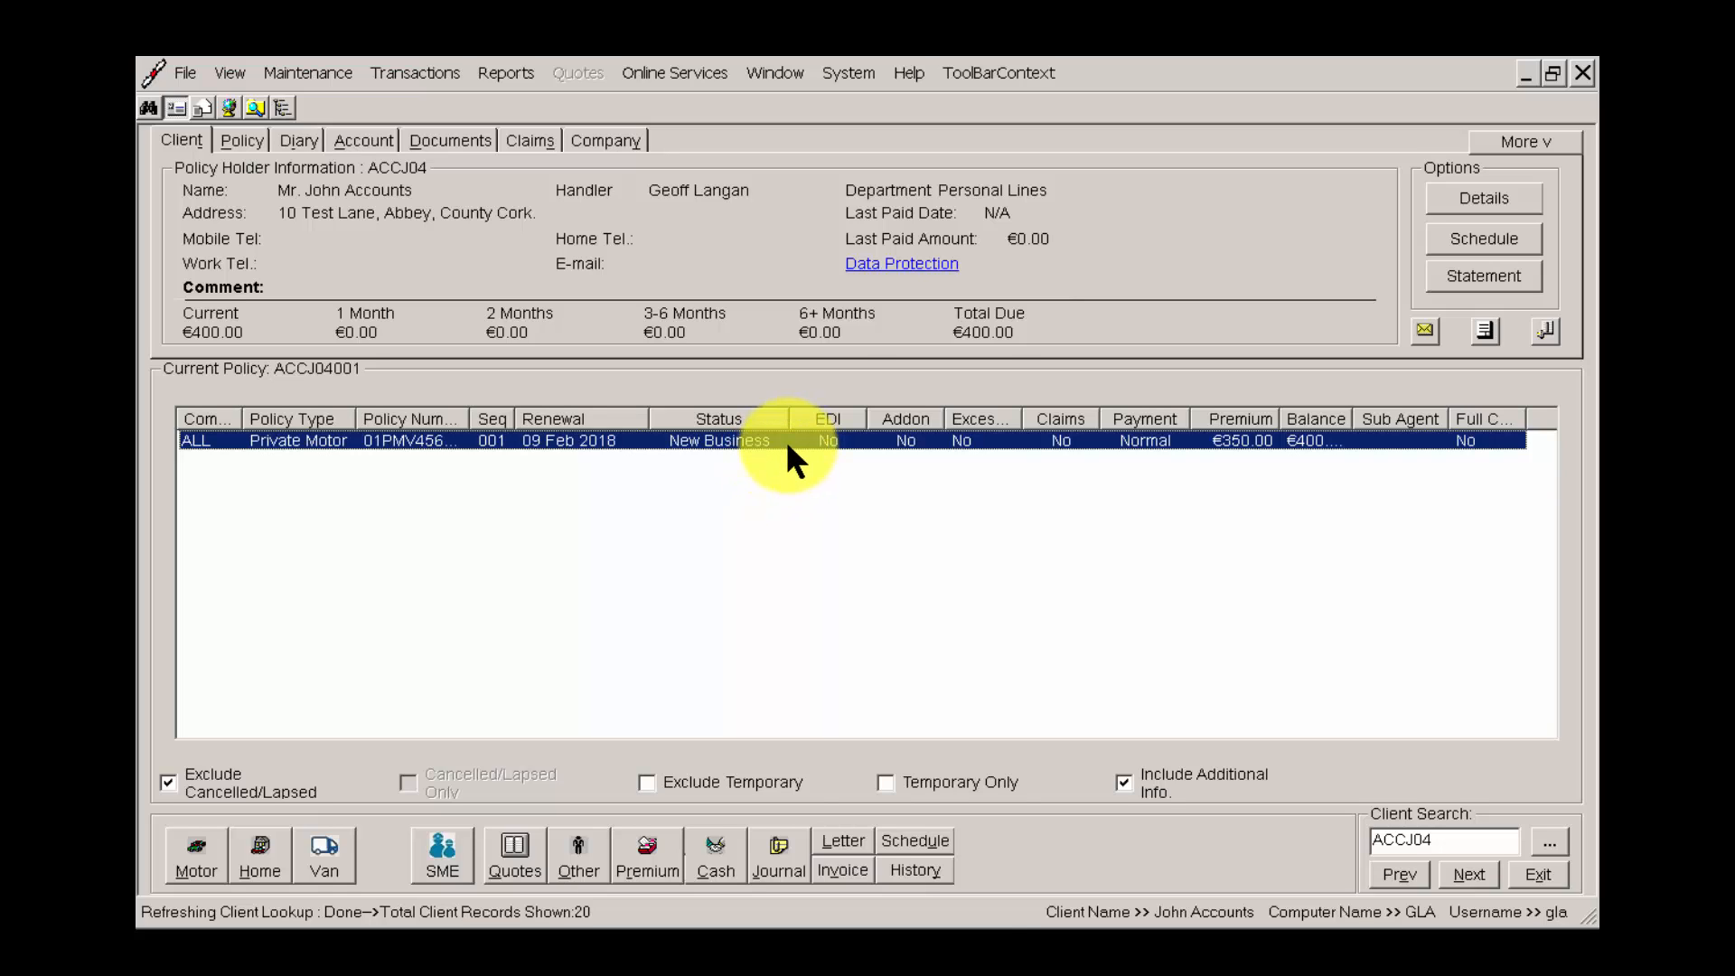
Try a cash posting of 395.00 against the policy's New Business transaction, then cancel it.
right_click(785, 440)
click(866, 589)
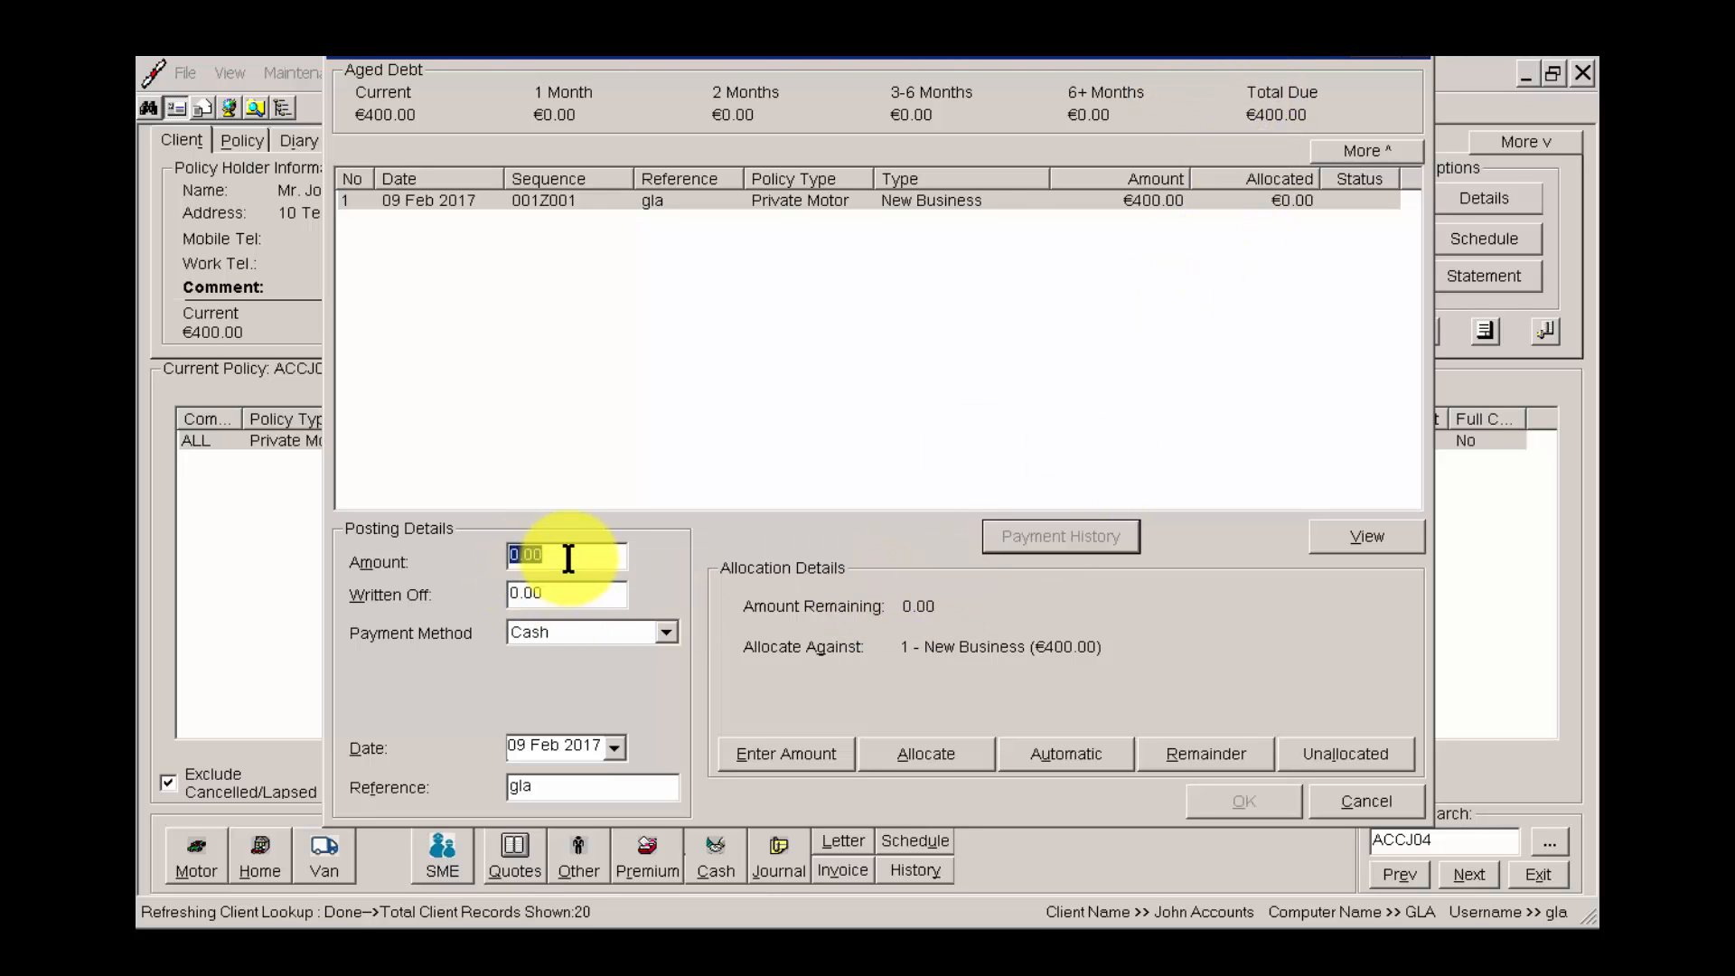
text(395.00)
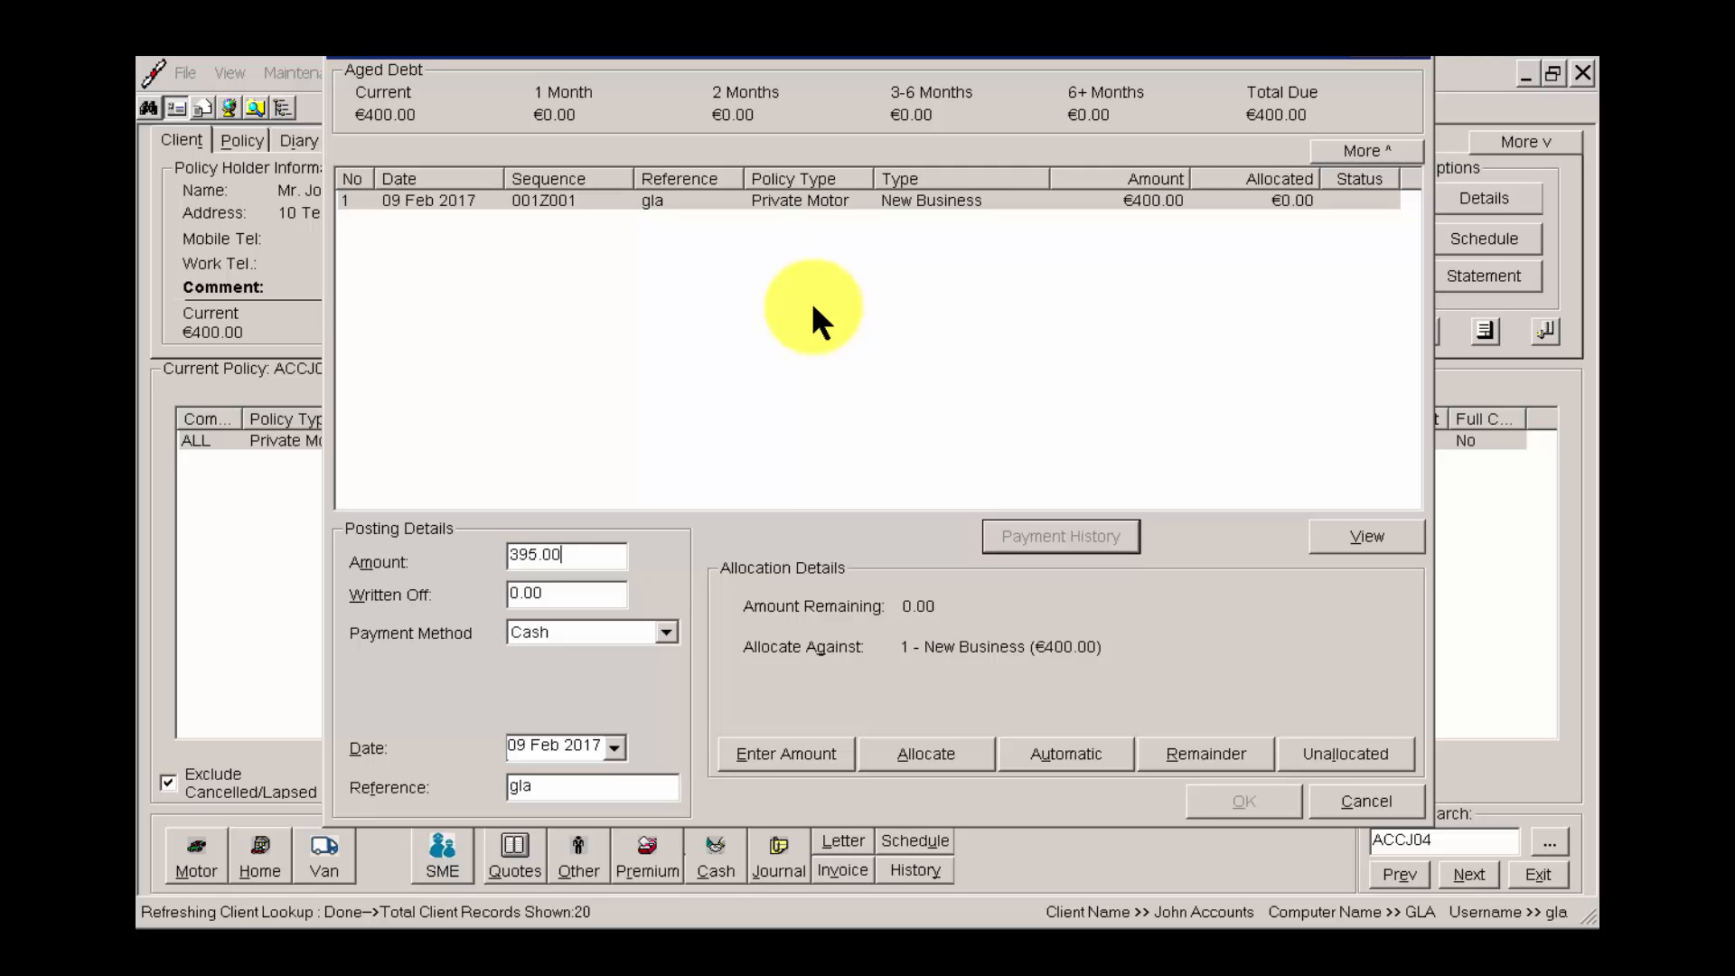
click(882, 202)
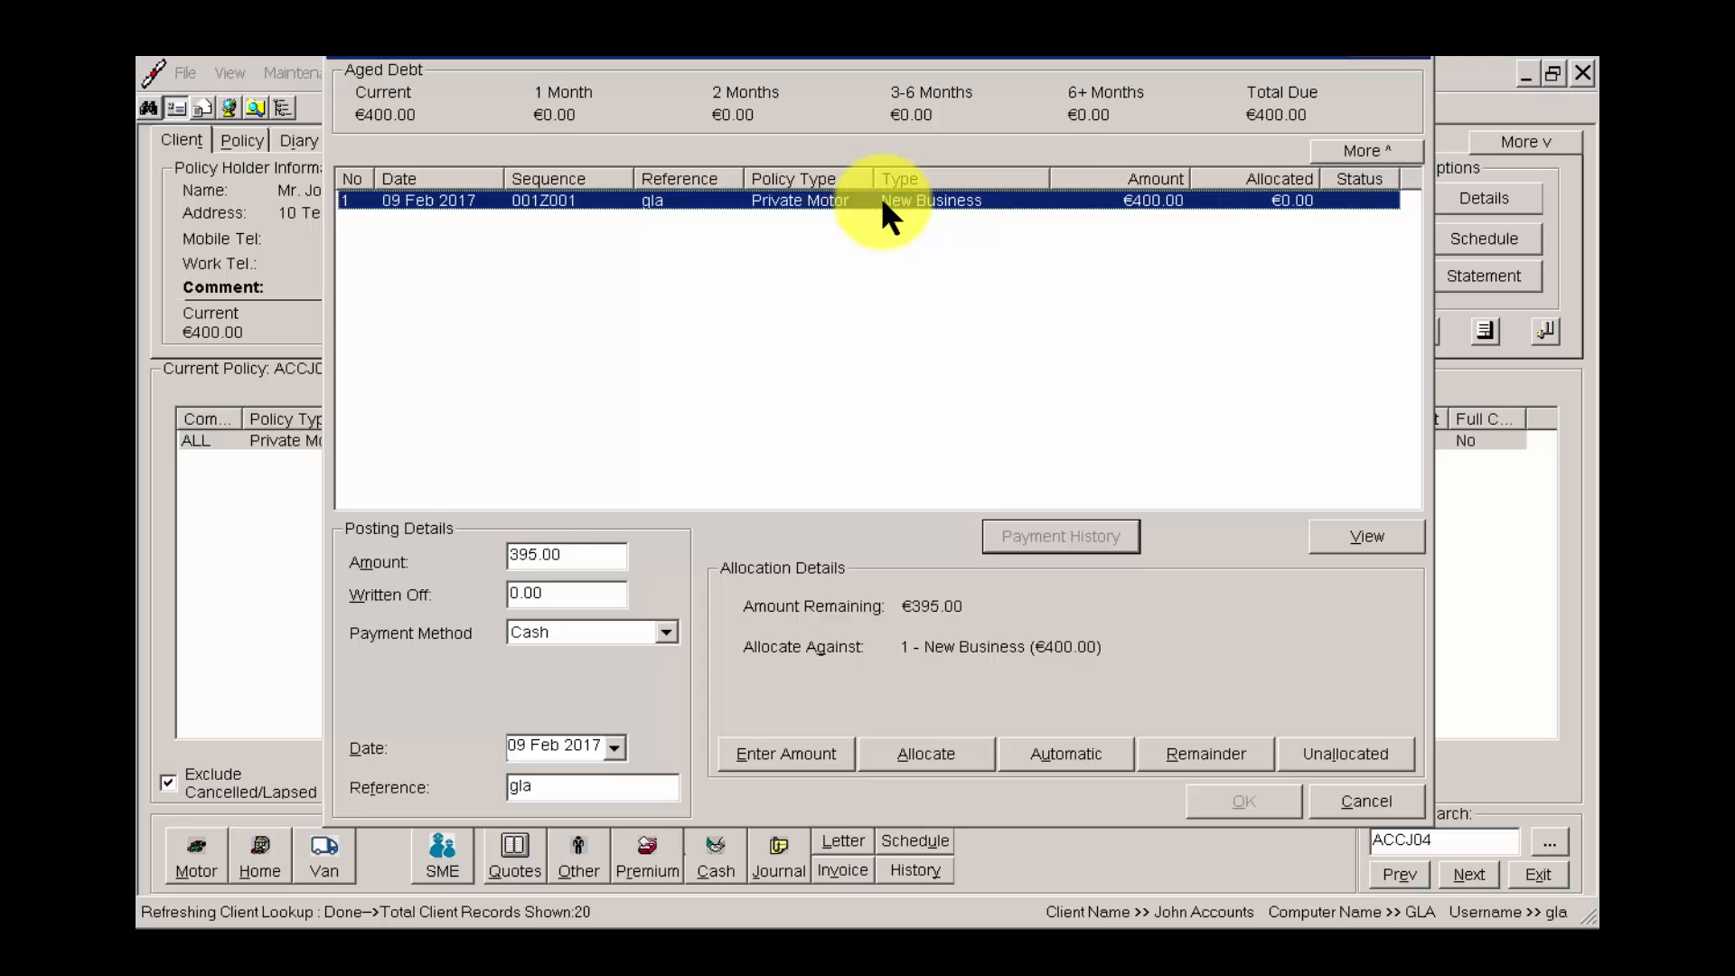
click(1363, 799)
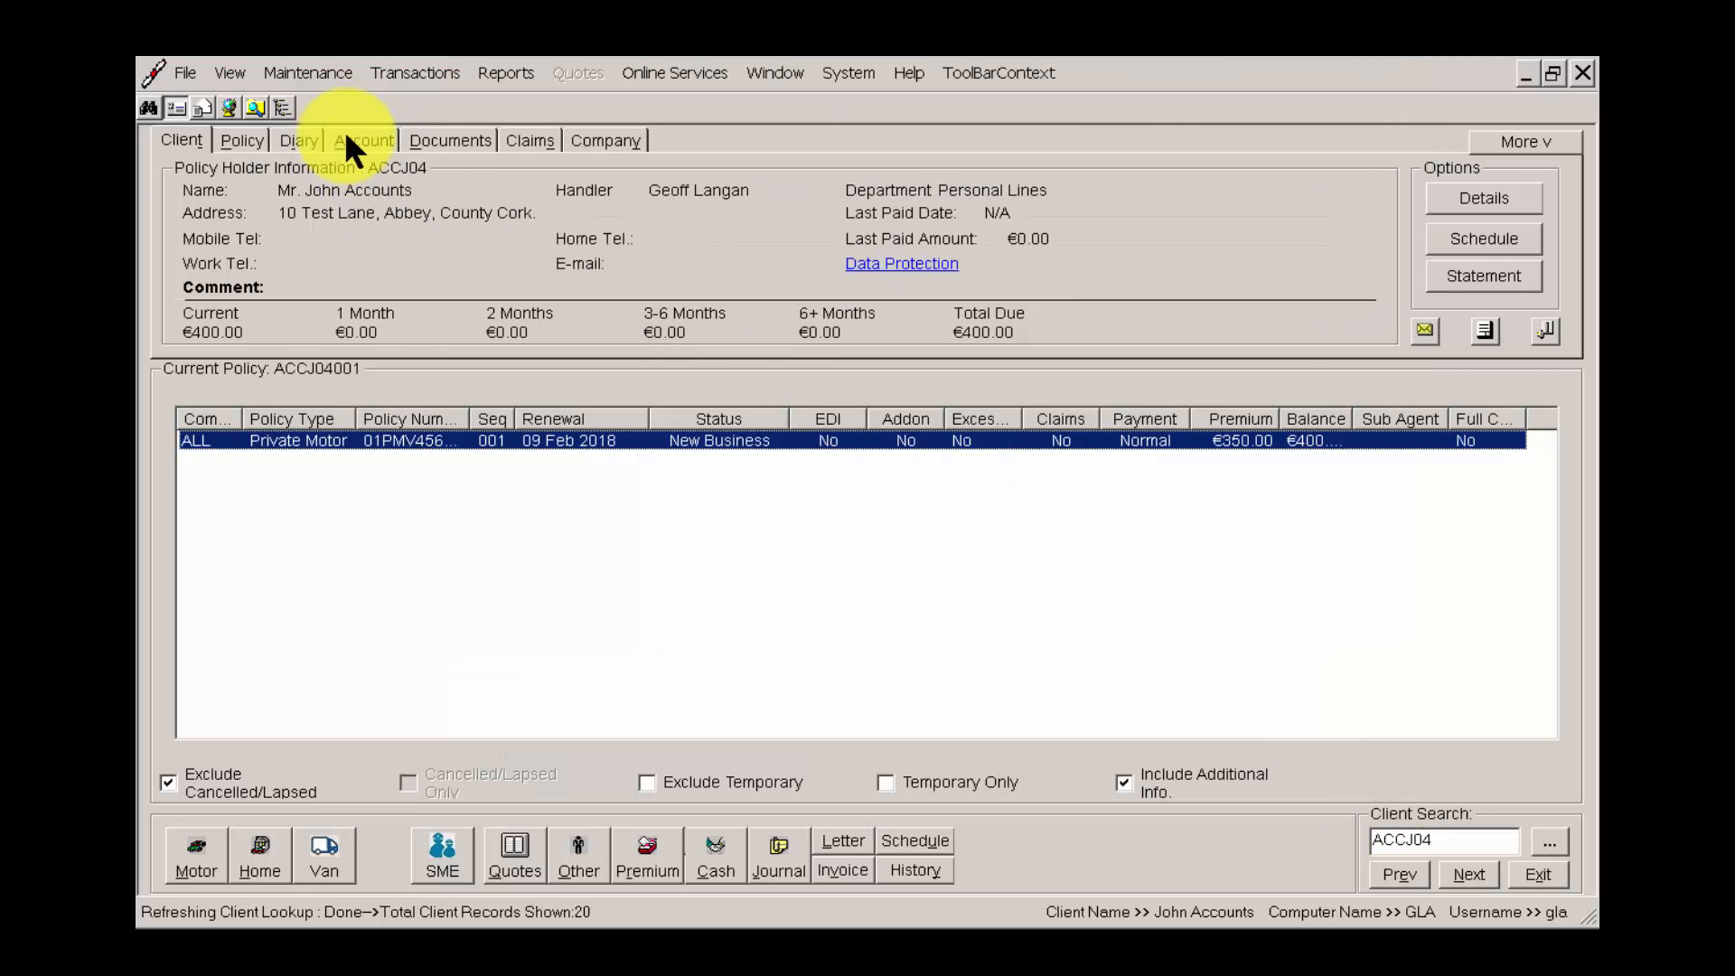
Examine the client's New Business account entry and its available actions, then return to the client overview.
click(360, 142)
click(883, 226)
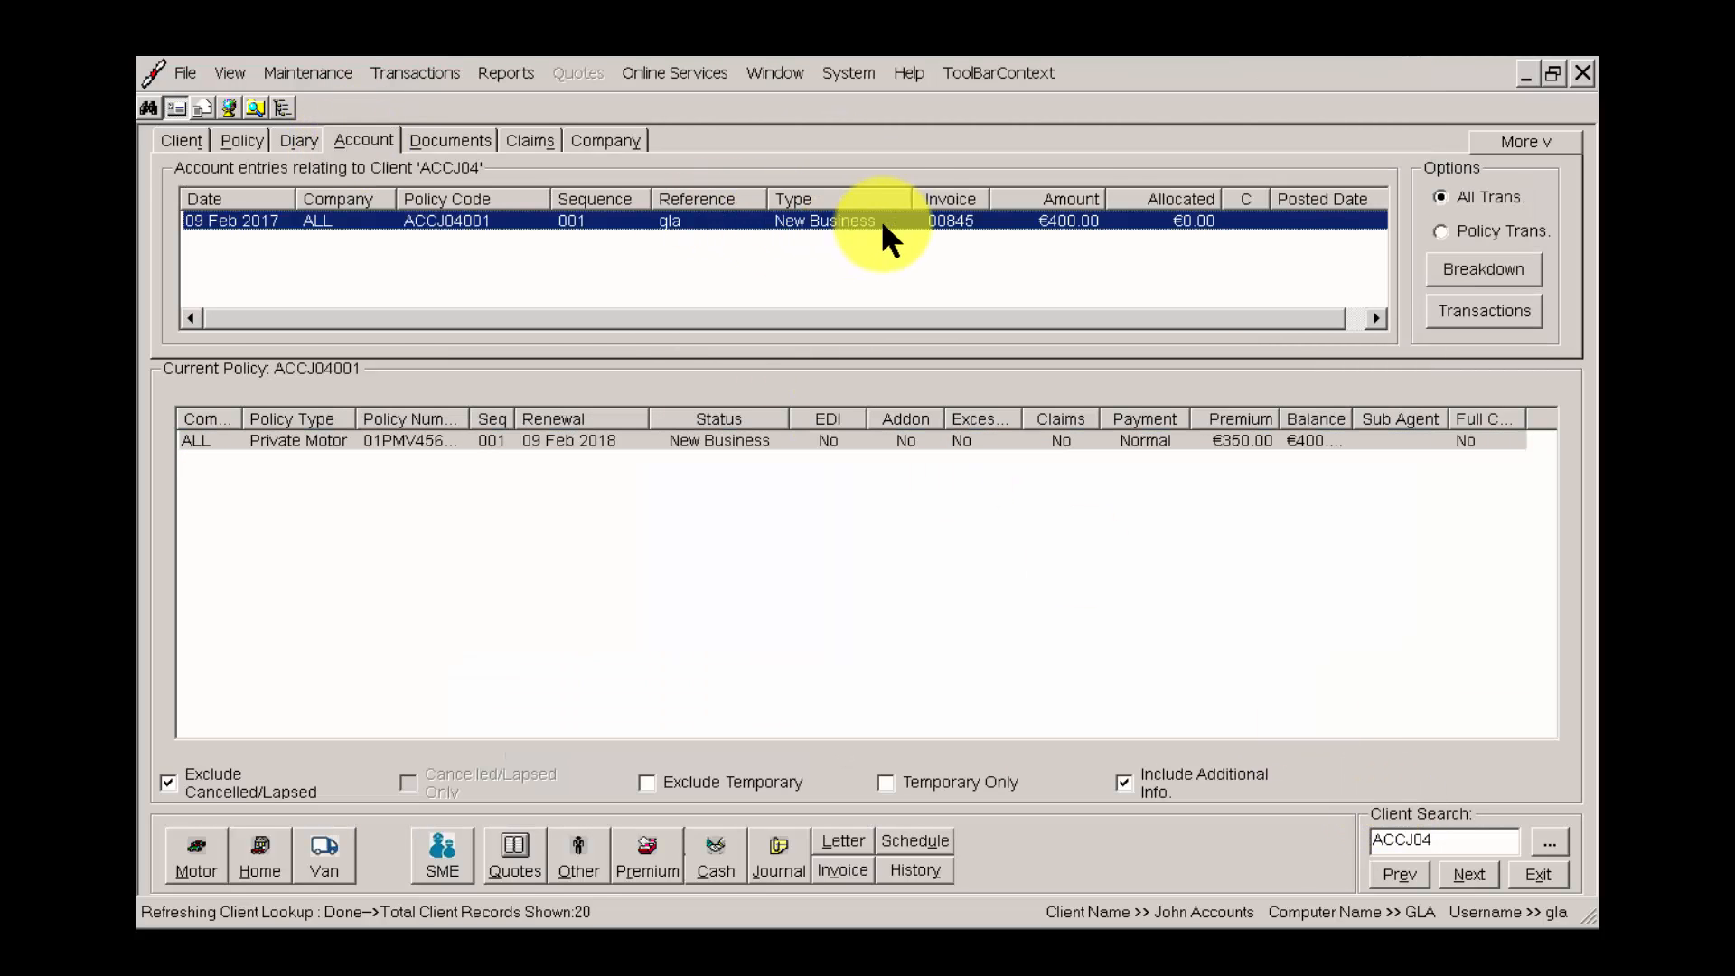
right_click(1034, 234)
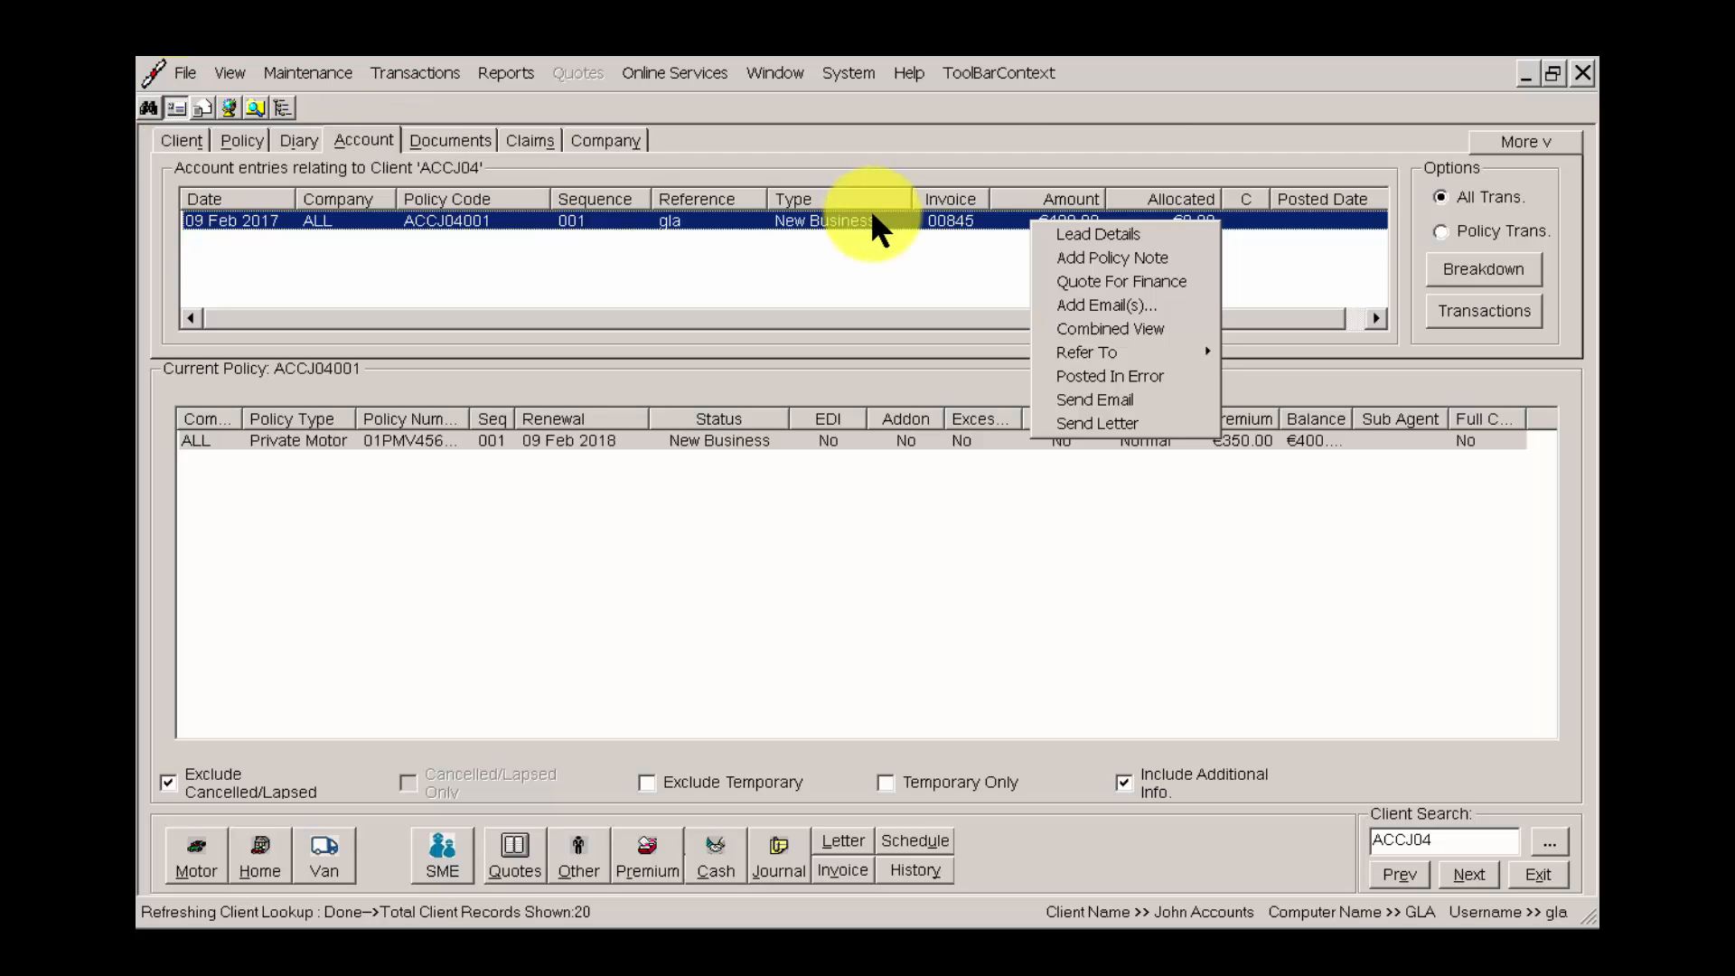
click(174, 136)
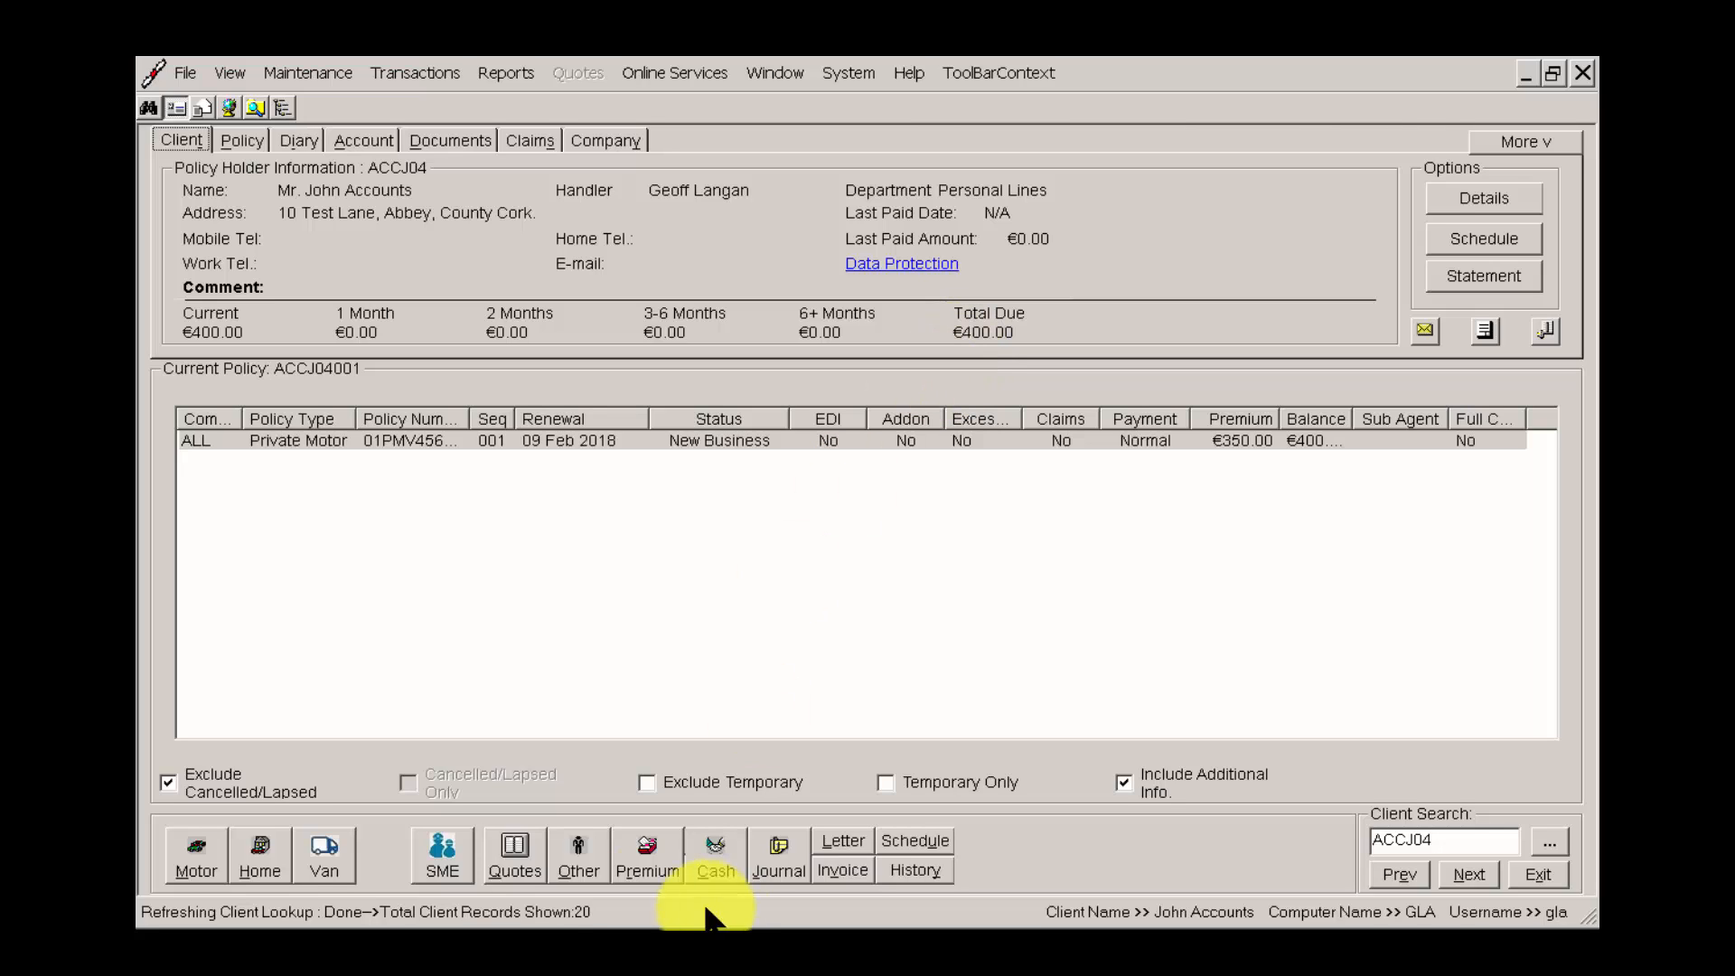
Start a cash posting of 395.00 with 5.00 written off and Cheque as the payment method.
click(645, 859)
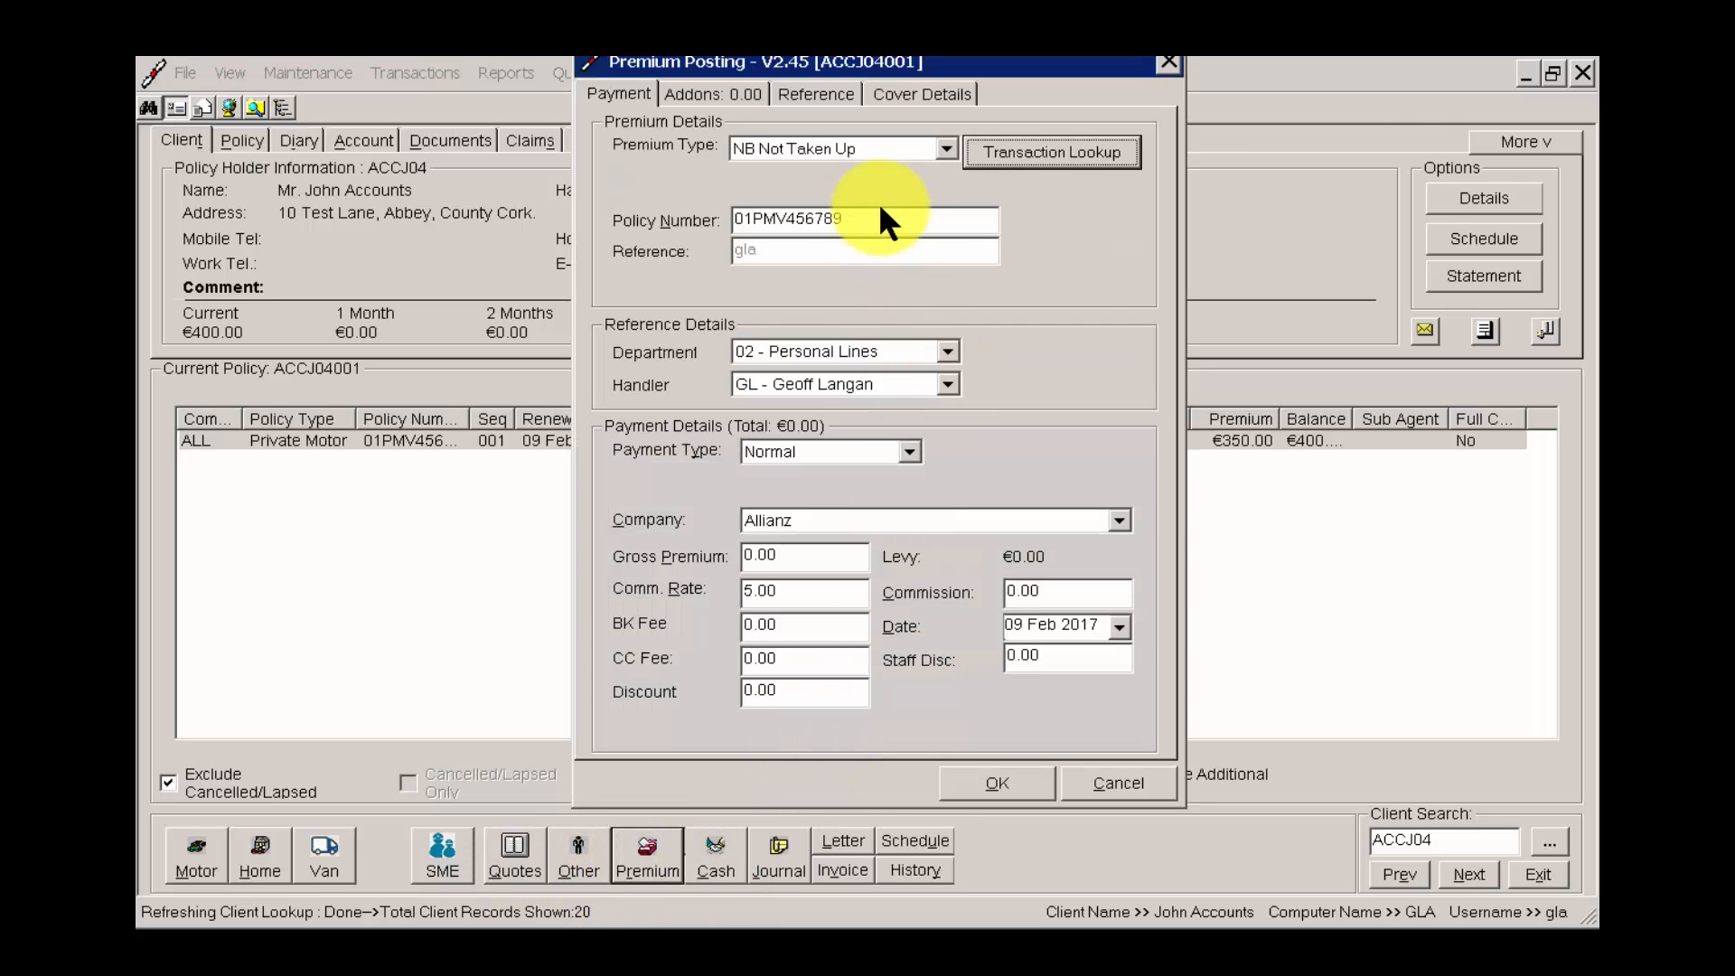
click(1111, 778)
click(718, 863)
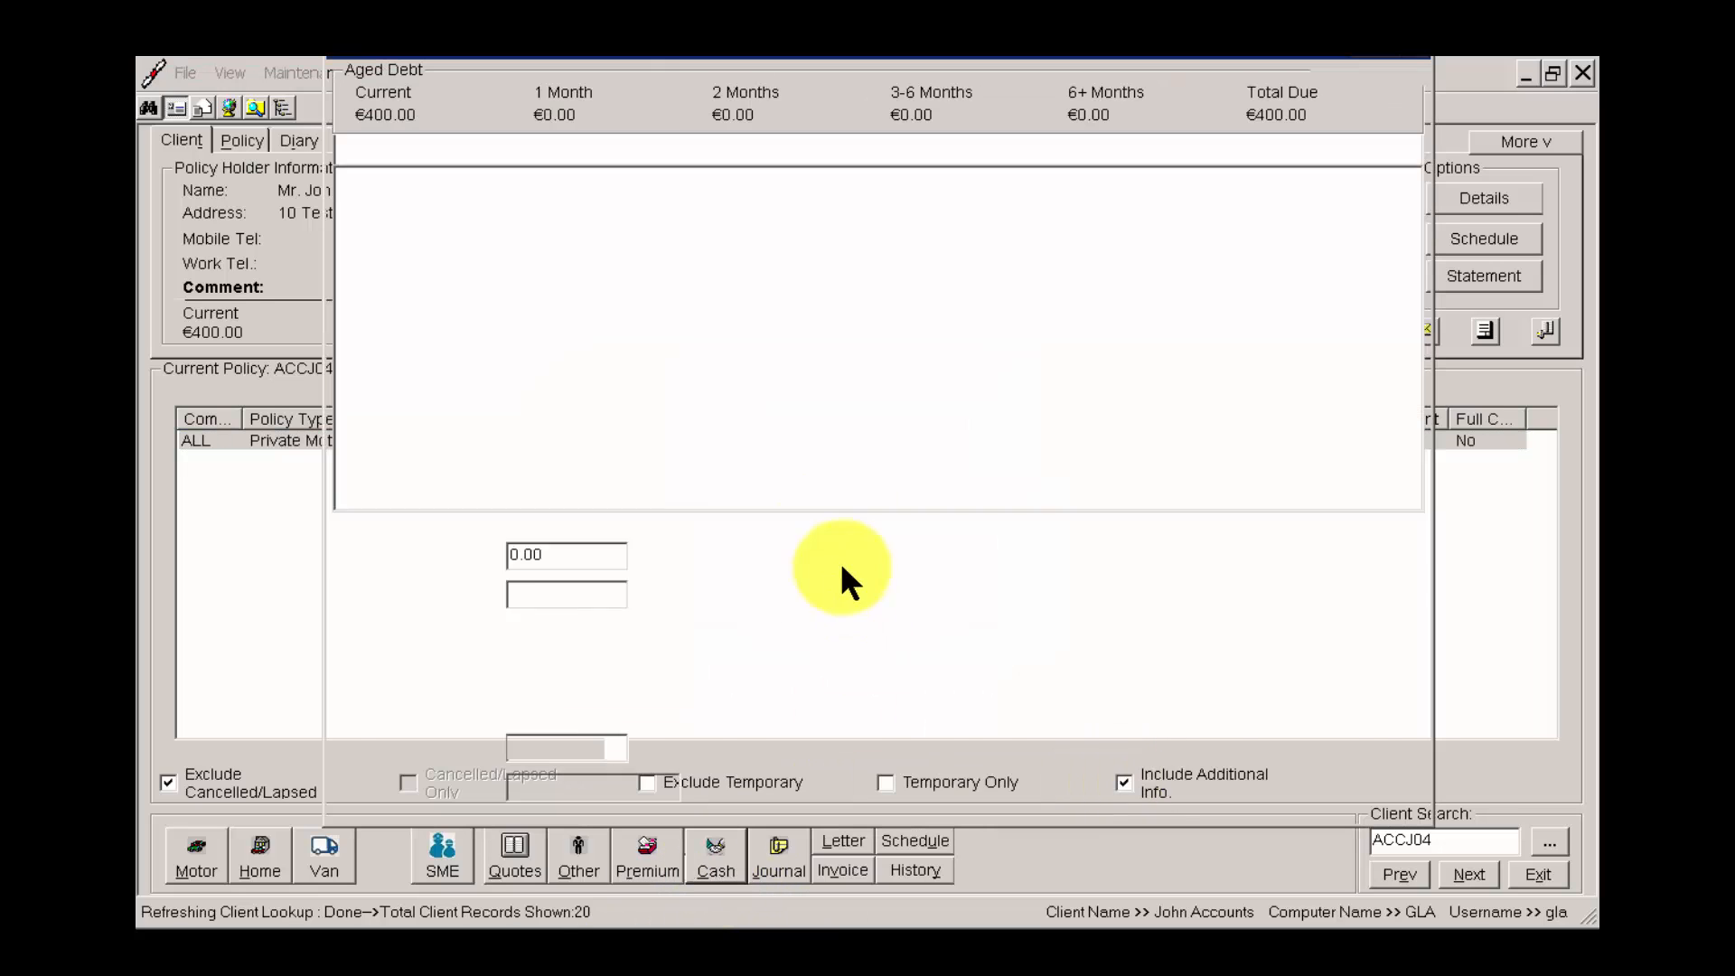
text(395.00)
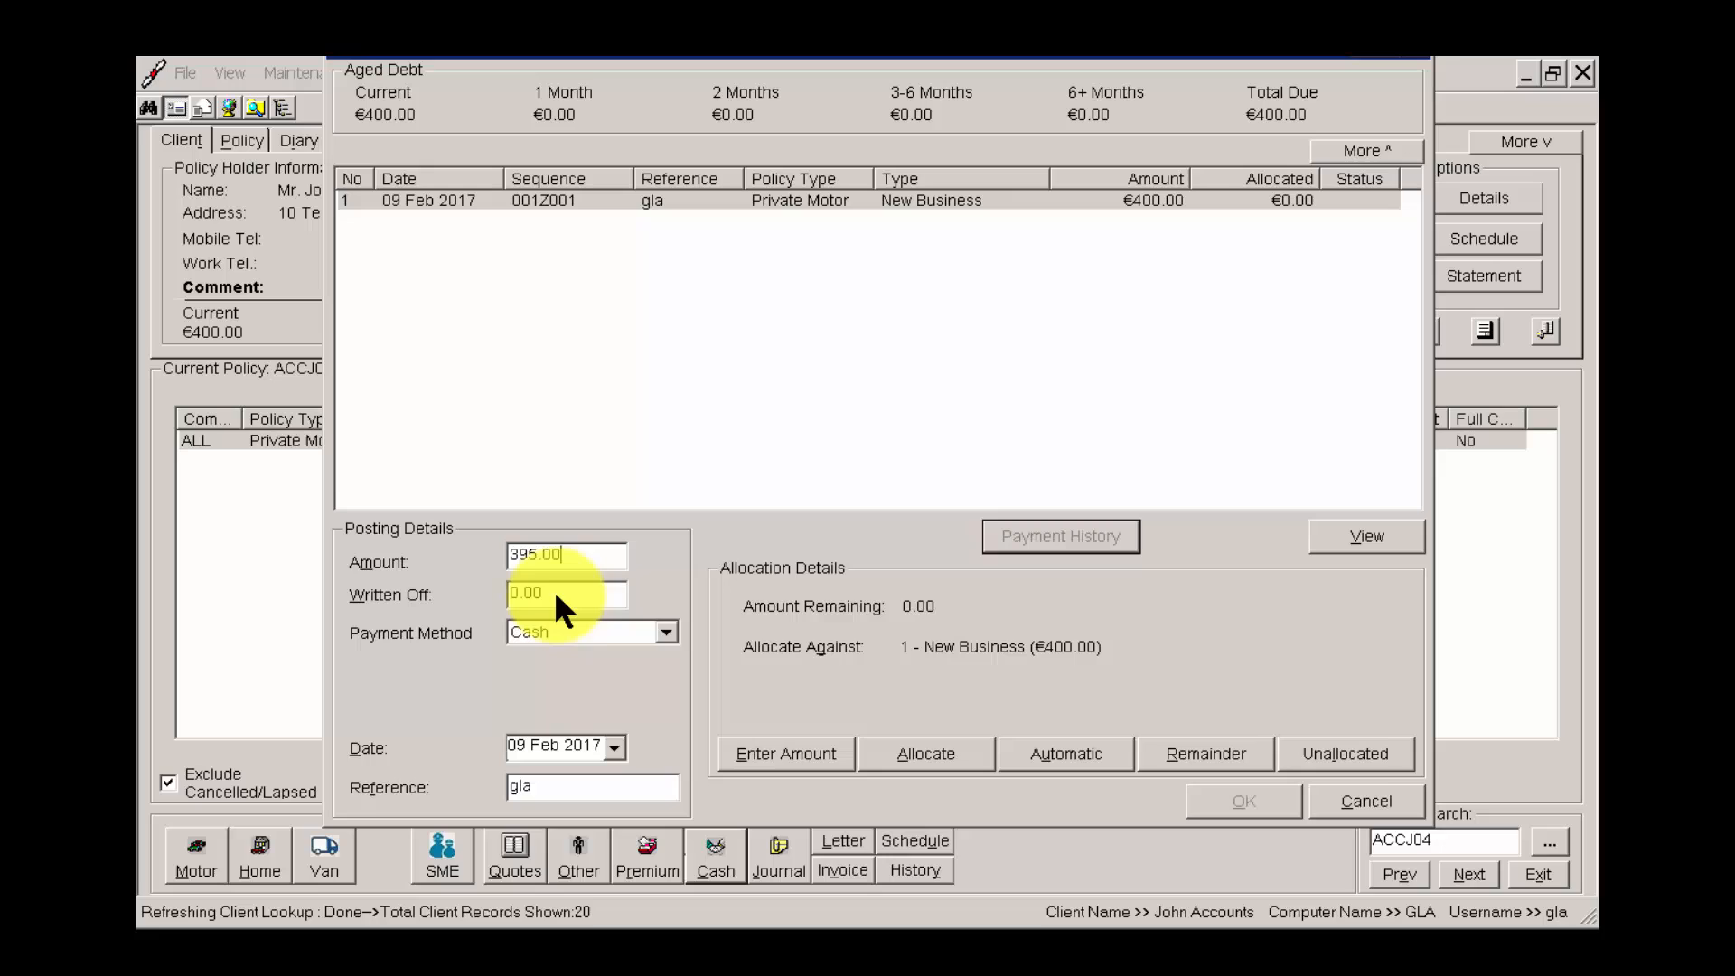
key(Tab)
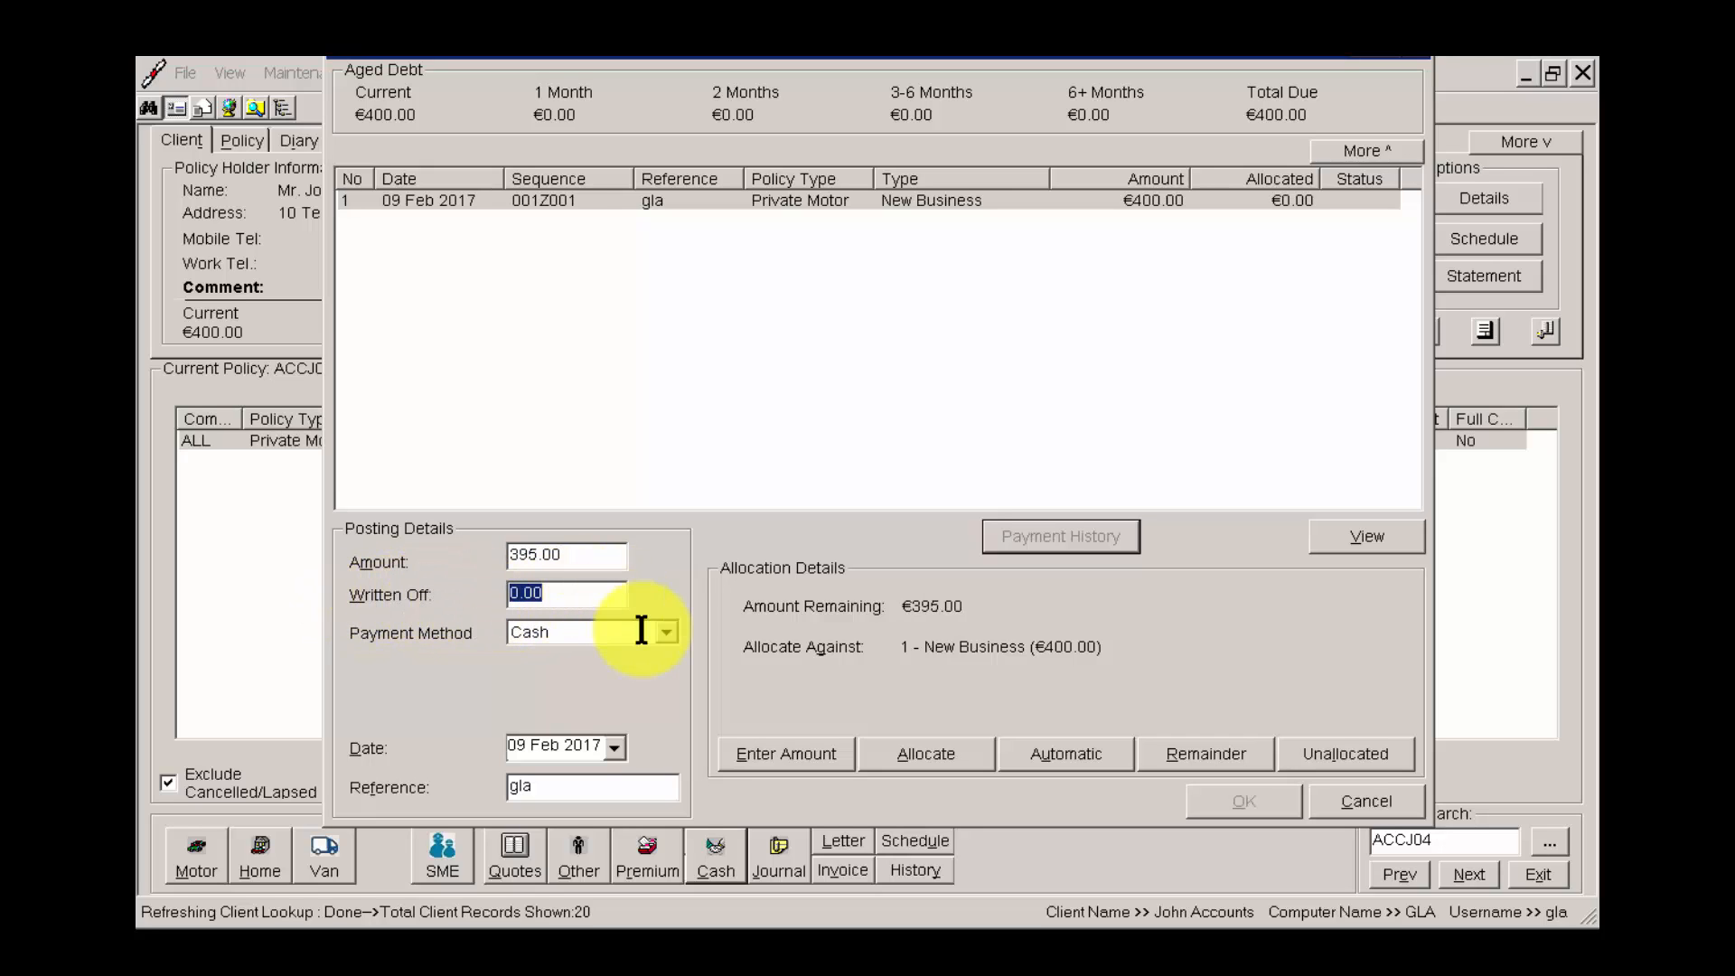
text(5.00)
click(631, 629)
click(579, 676)
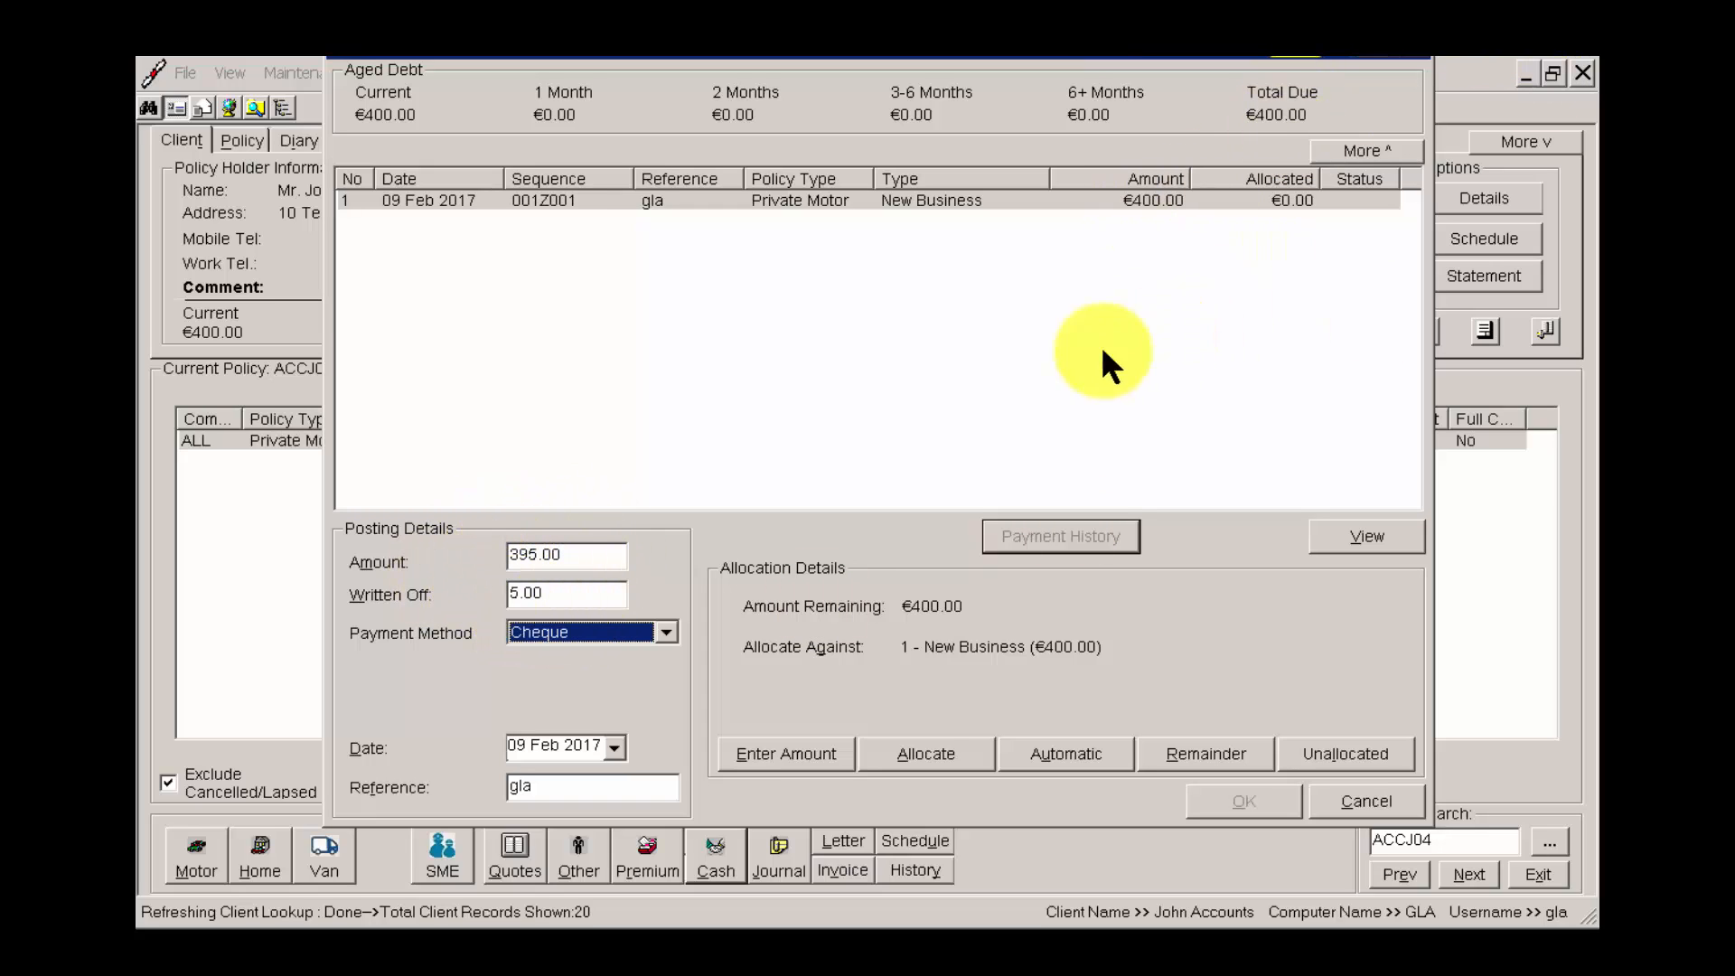
Allocate the cheque payment and its write-off against the New Business transaction.
click(985, 213)
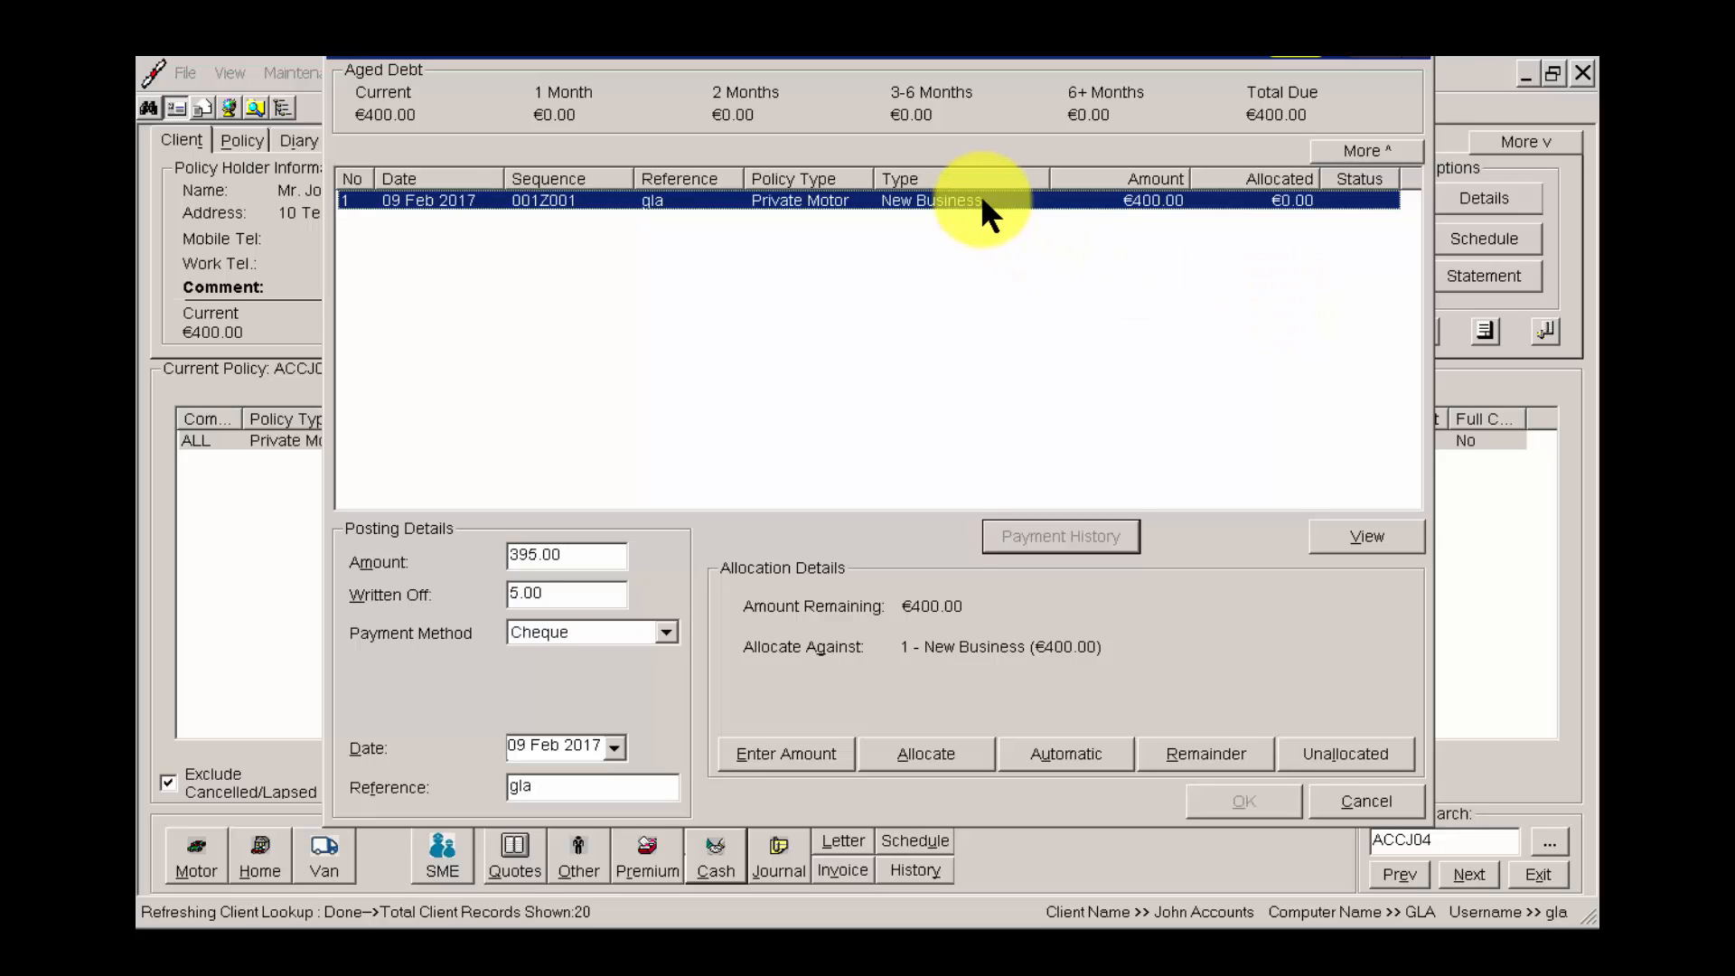
click(569, 593)
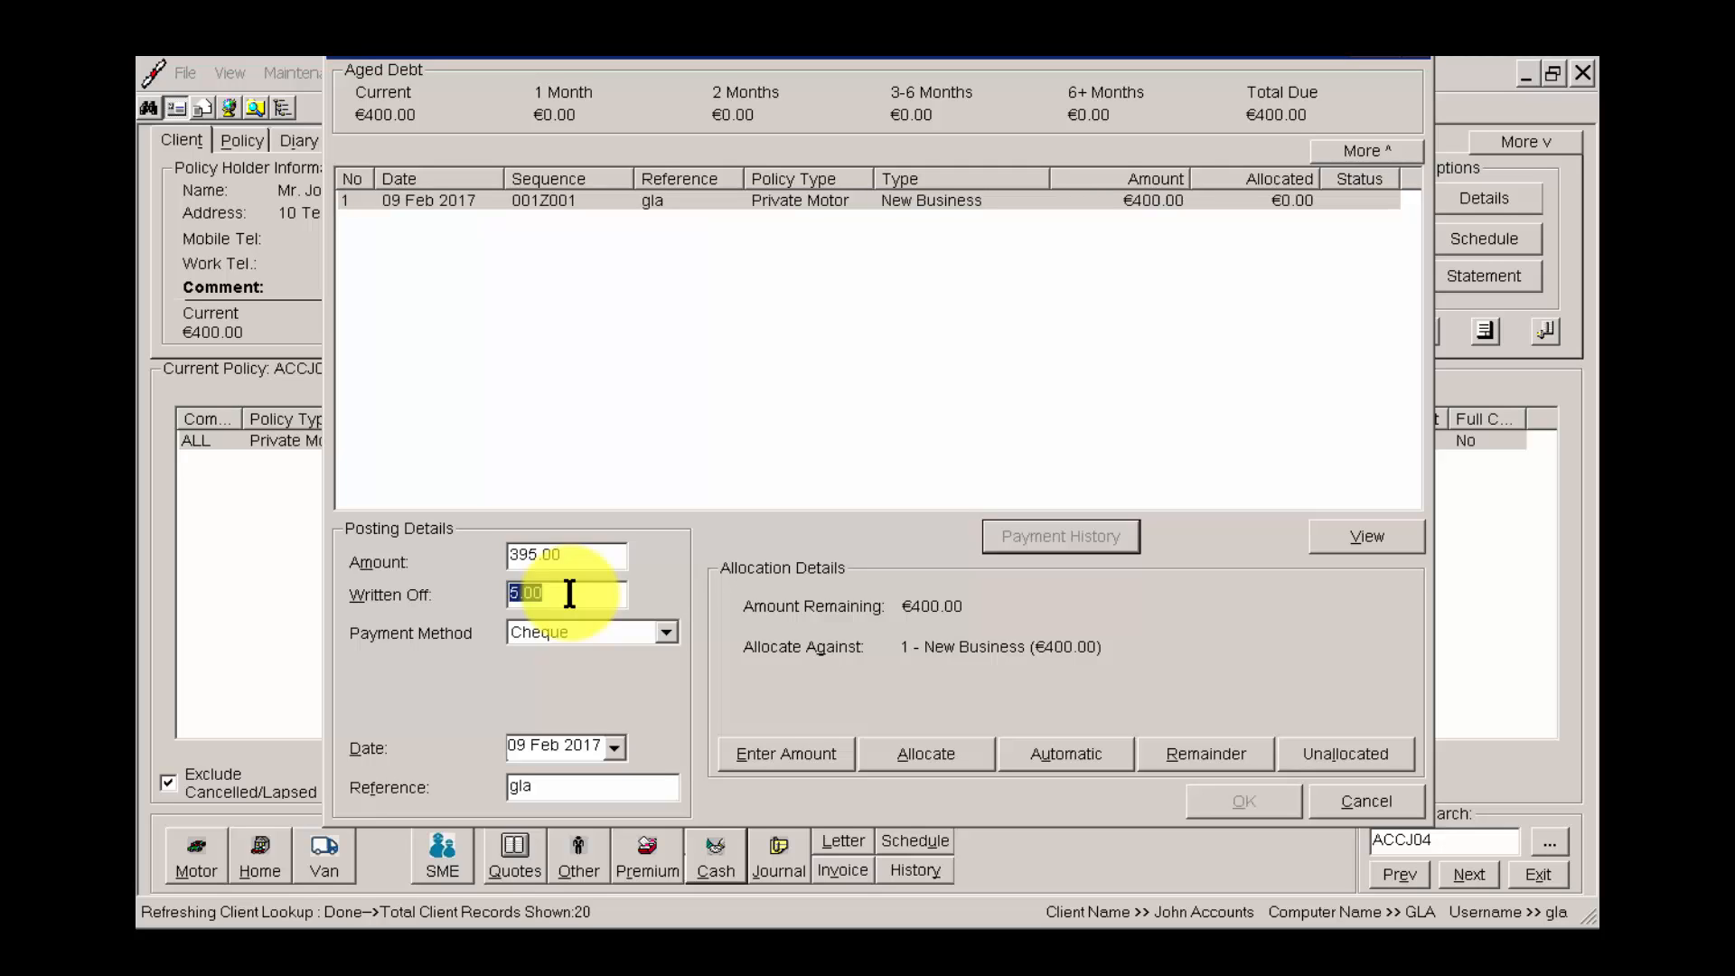
click(567, 592)
click(927, 752)
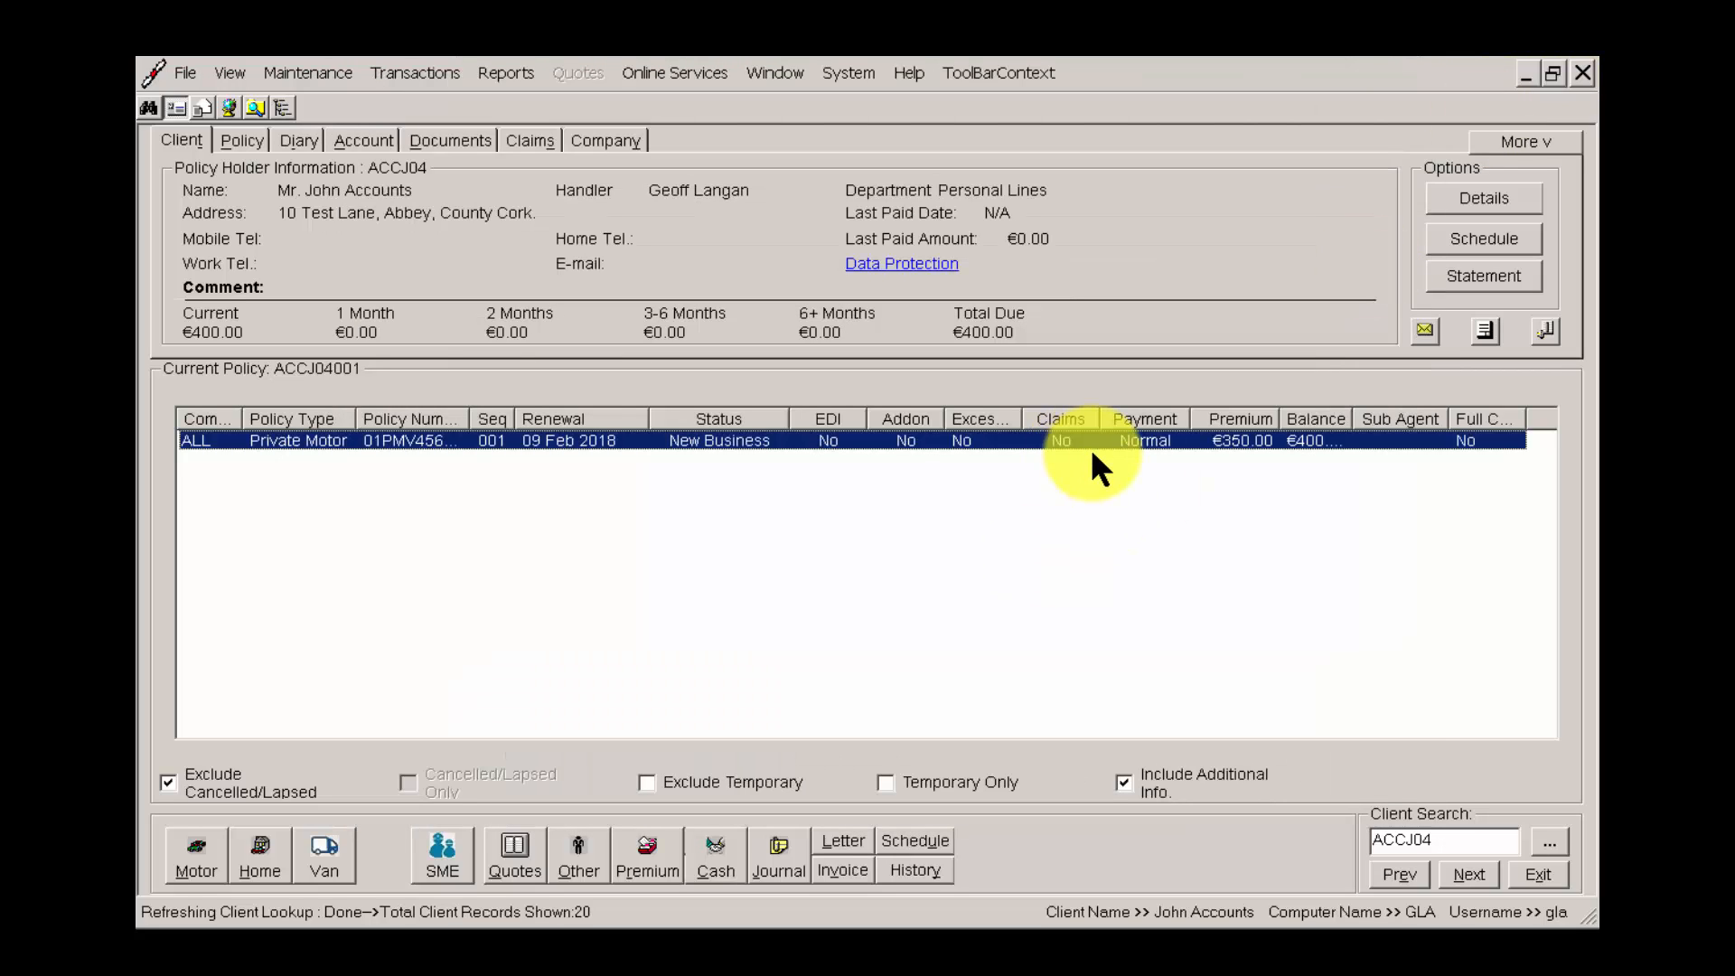
Start a cash posting of 405.00 for the Private Motor policy with Cheque as the payment method.
right_click(931, 435)
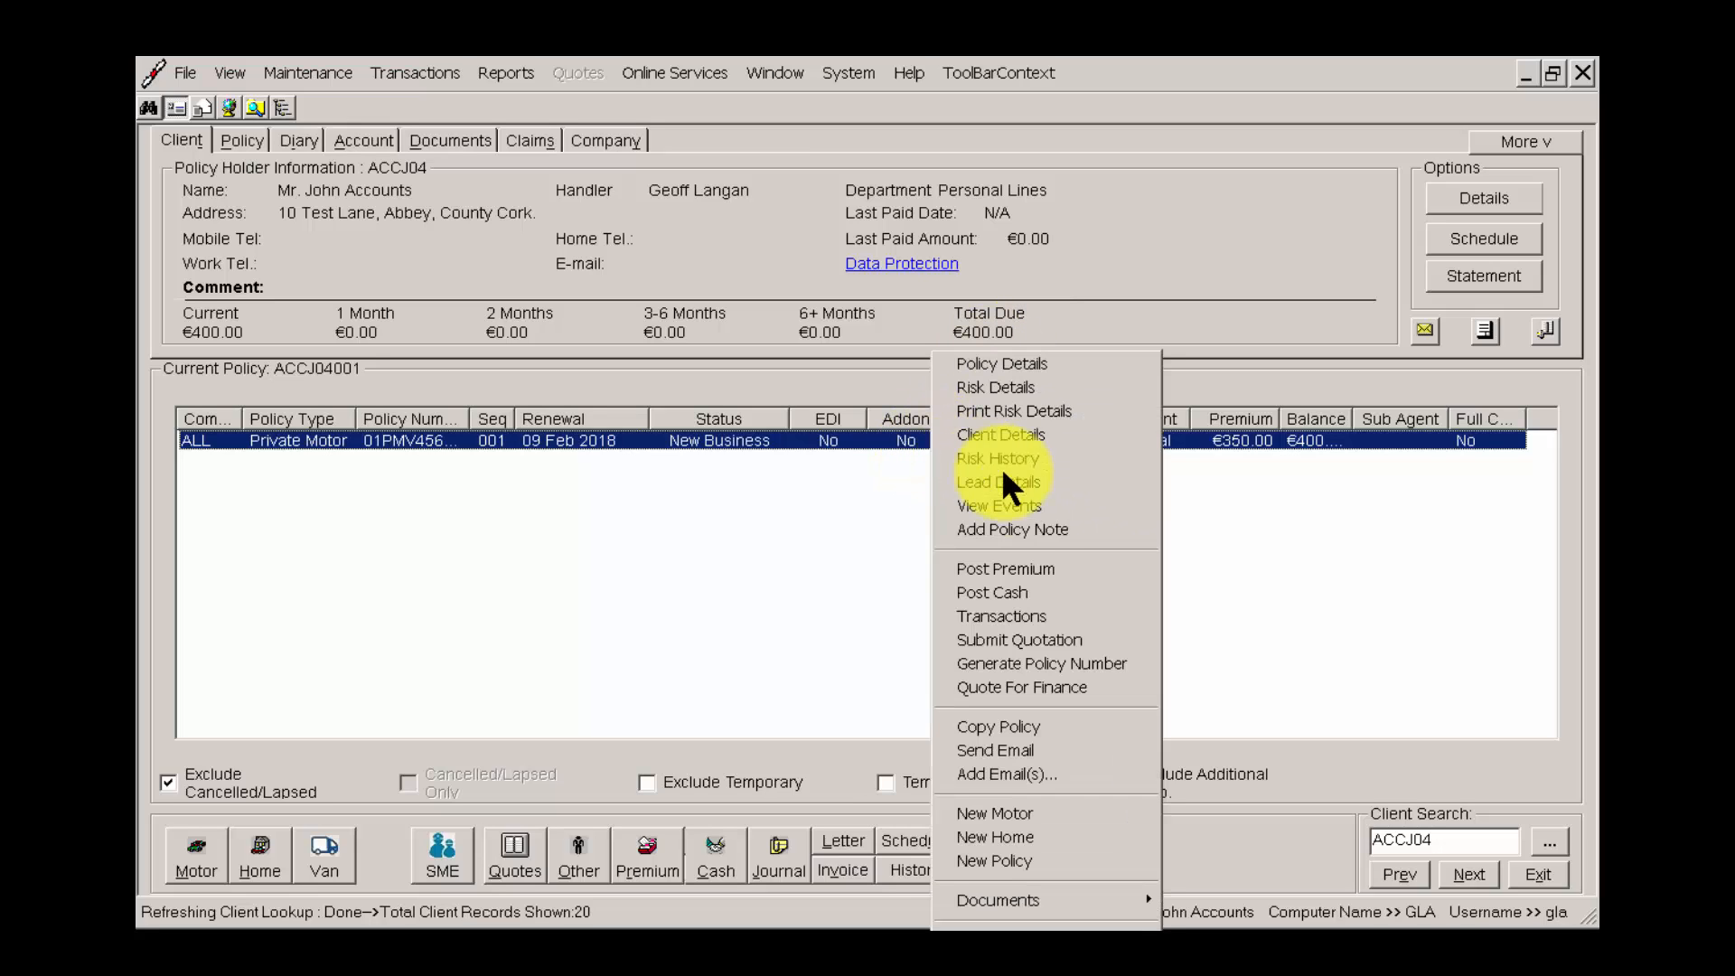
click(1006, 595)
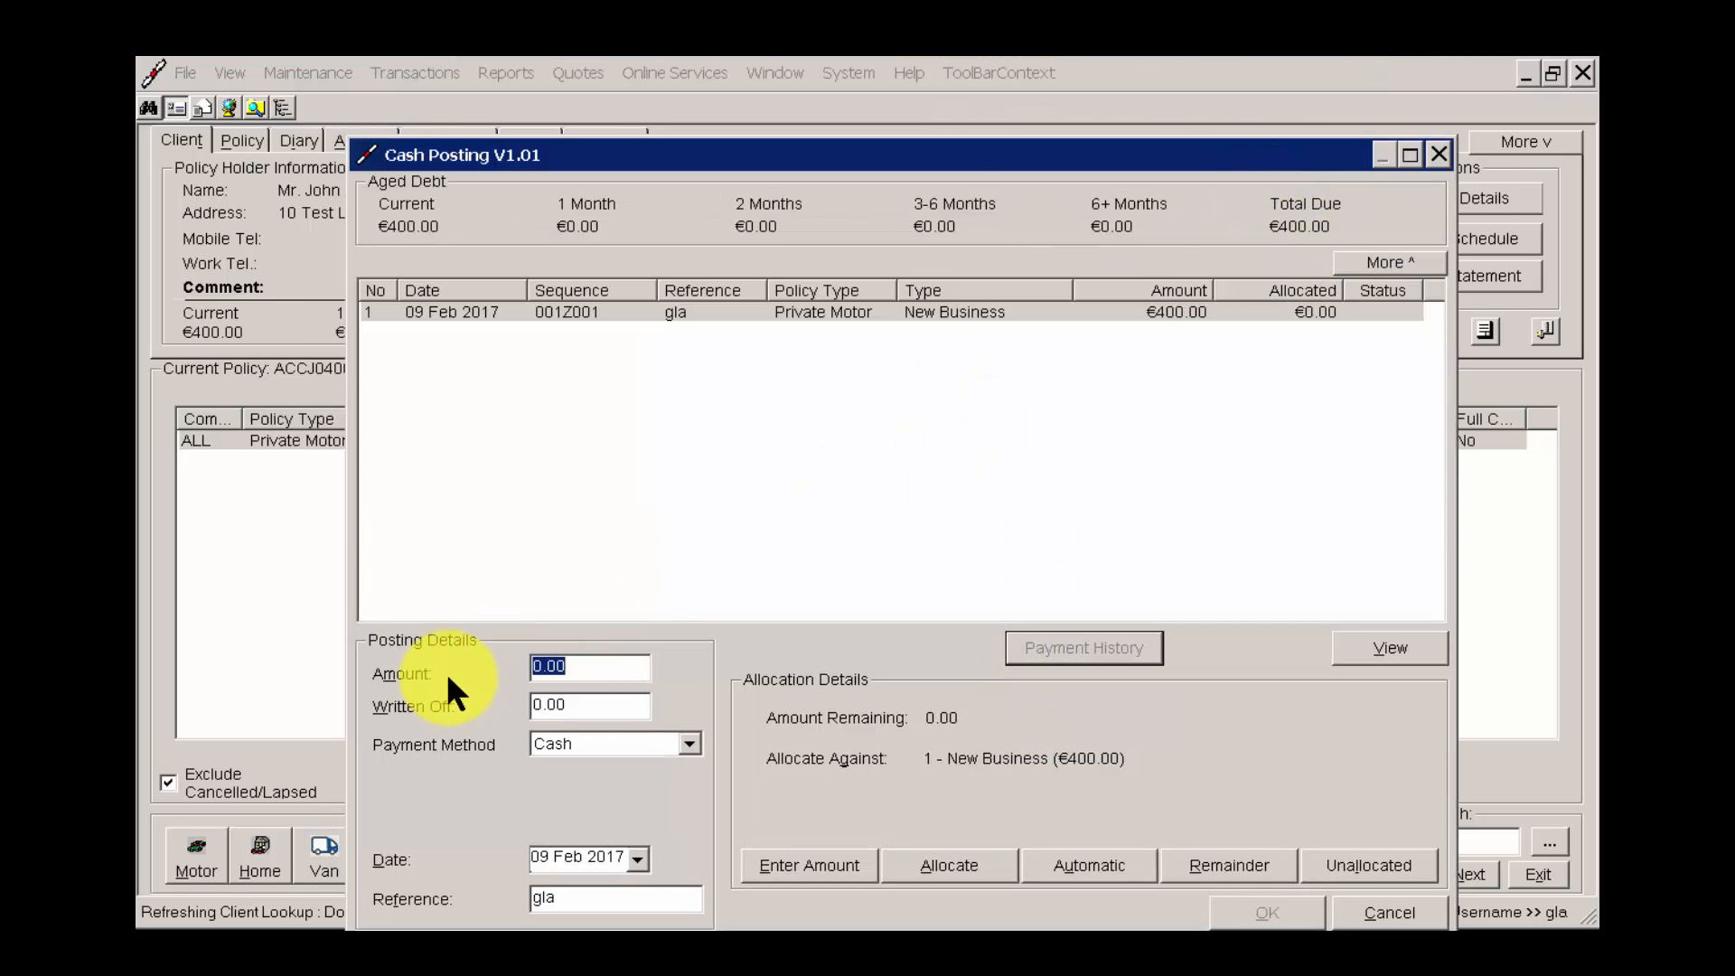
text(405.00)
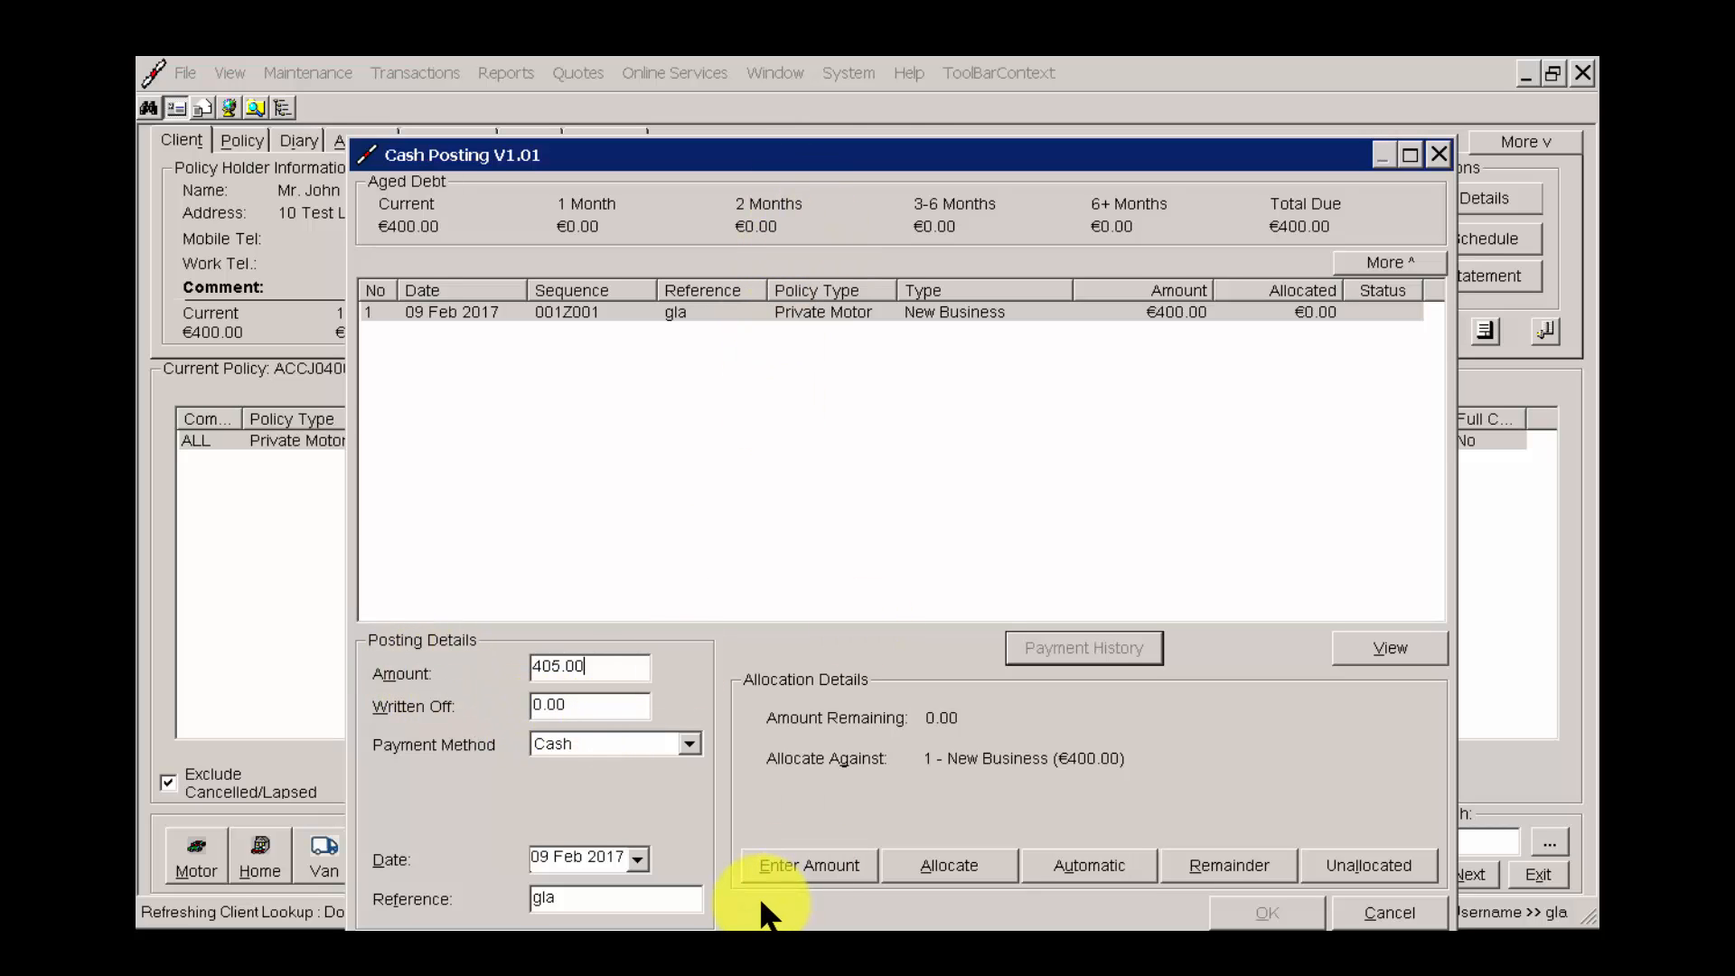
click(632, 747)
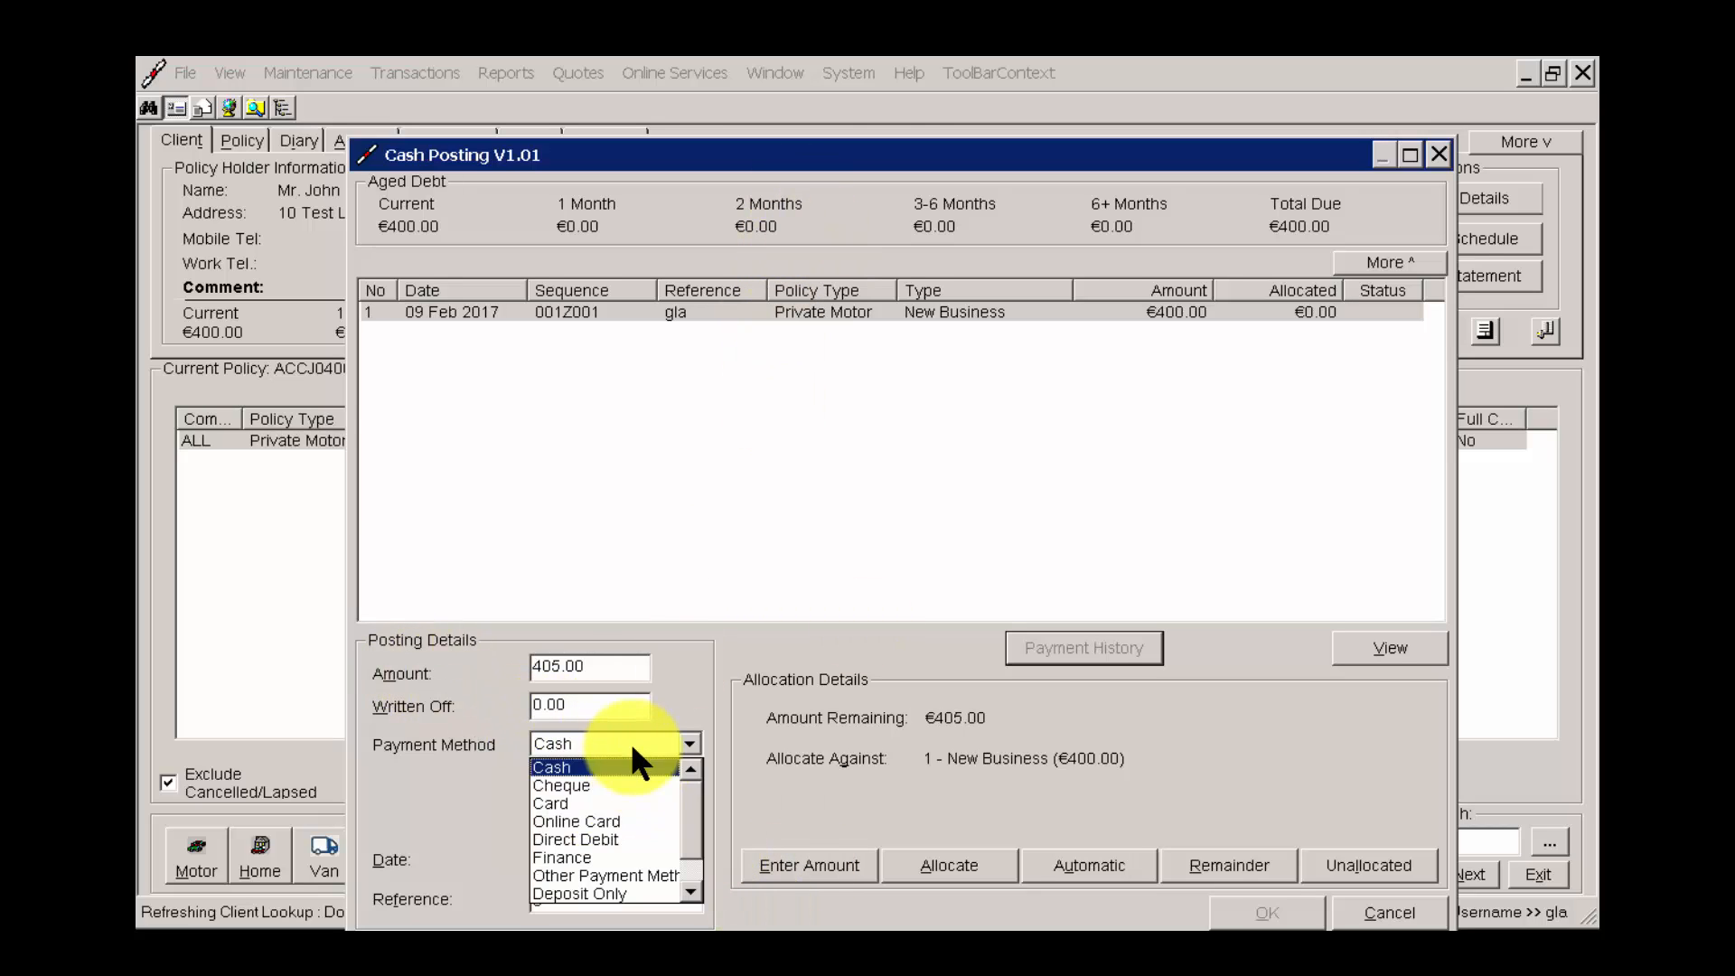
click(584, 778)
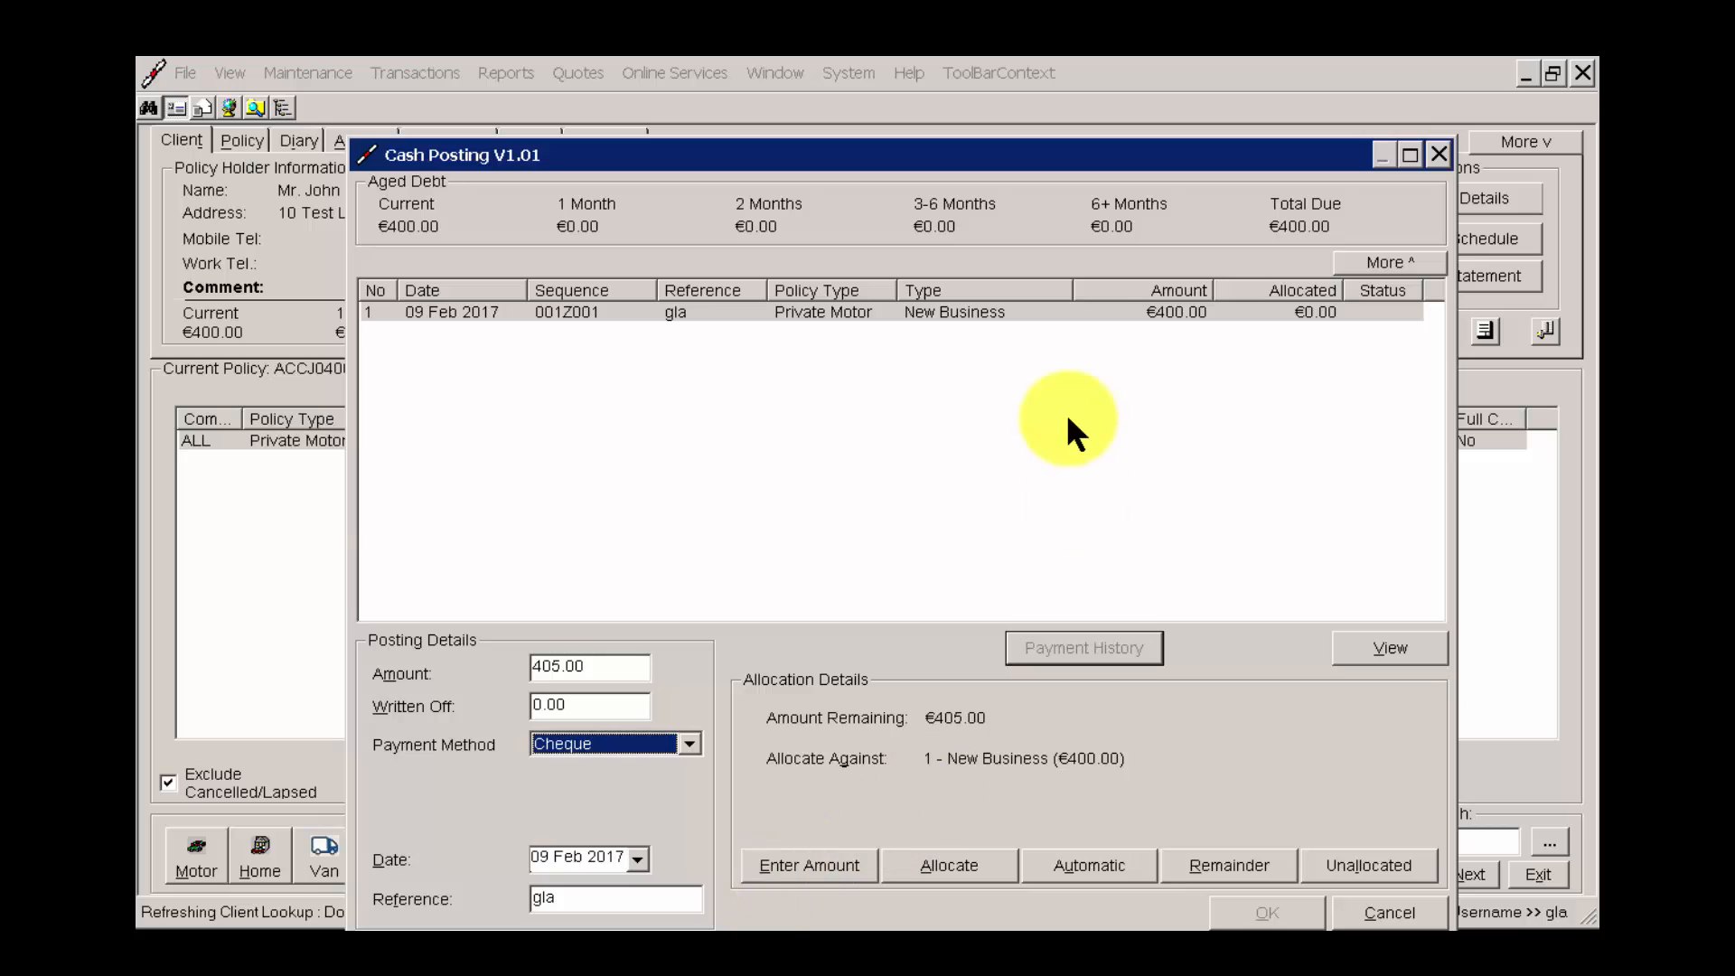
Try allocating the 405.00 cheque against the New Business transaction, and move the posting window clear.
click(1090, 314)
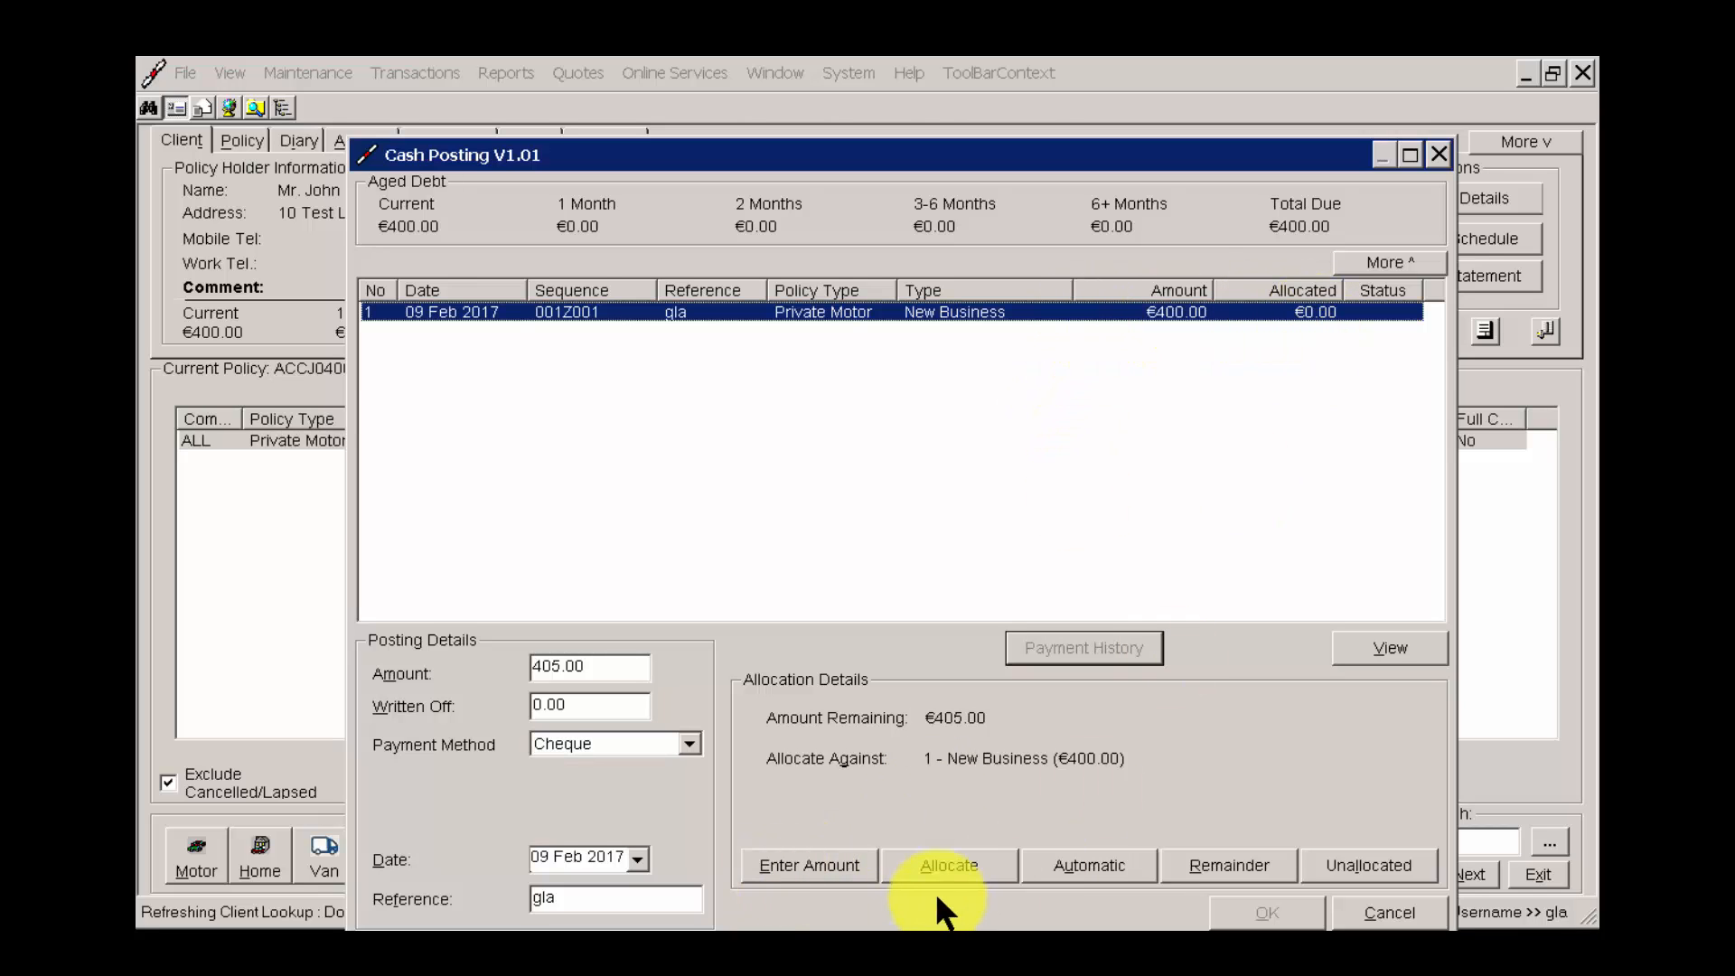
click(972, 870)
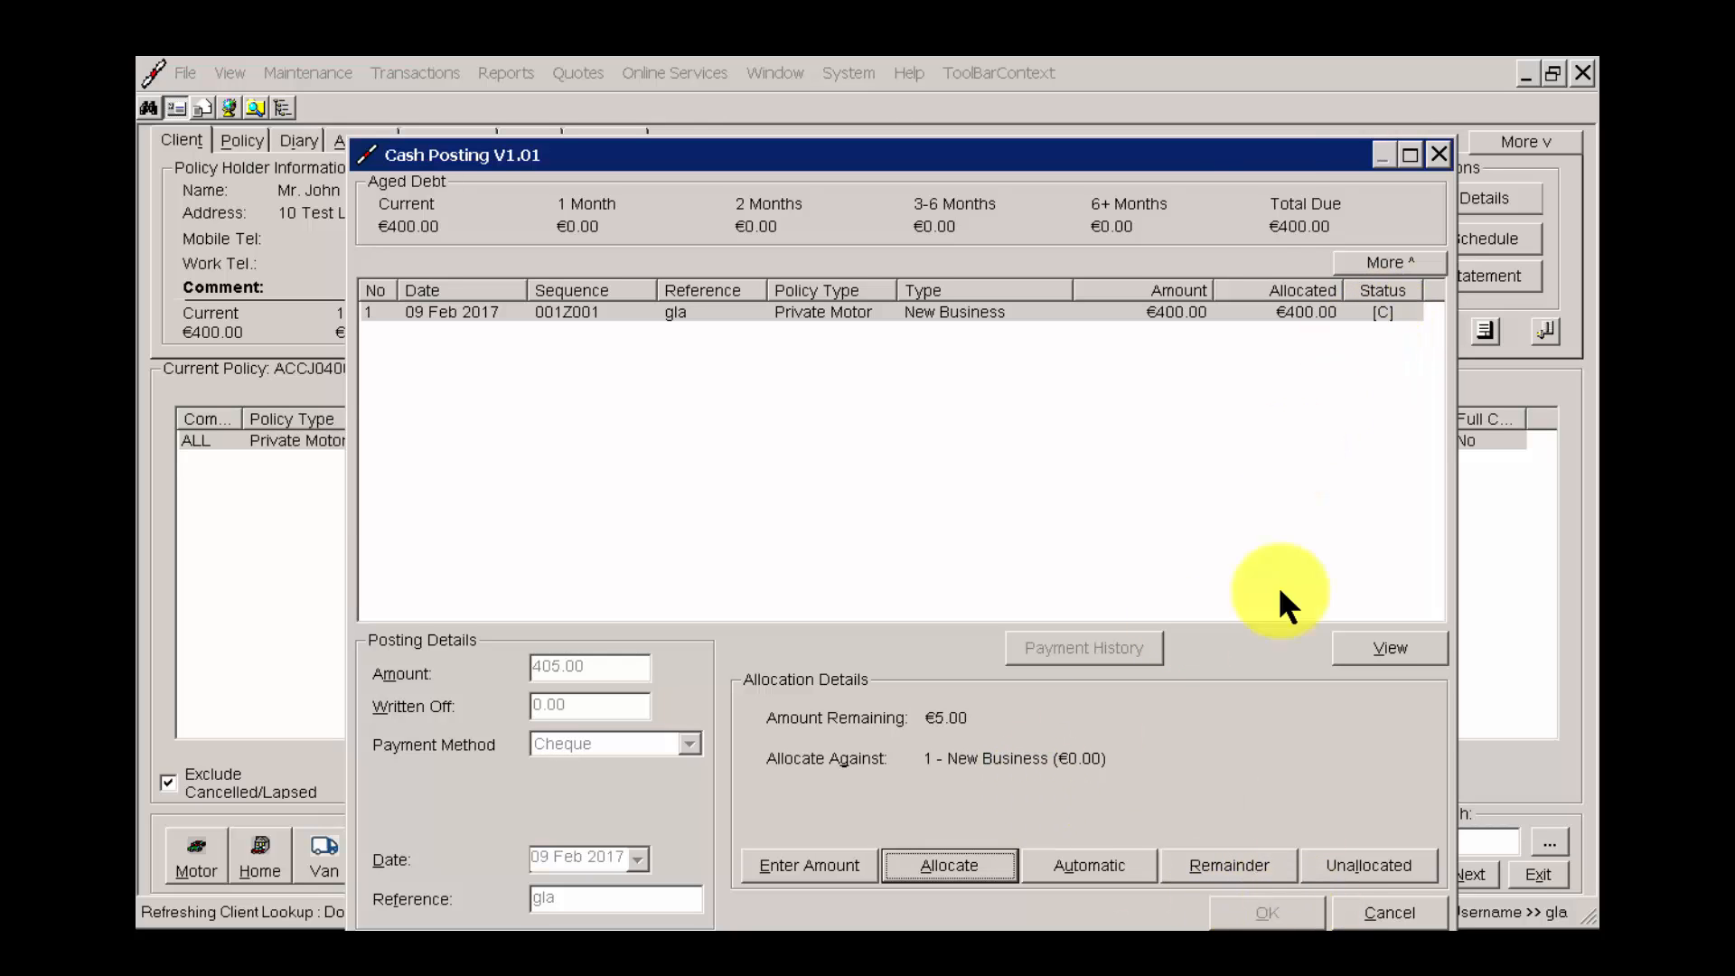
drag(1266, 159, 1272, 101)
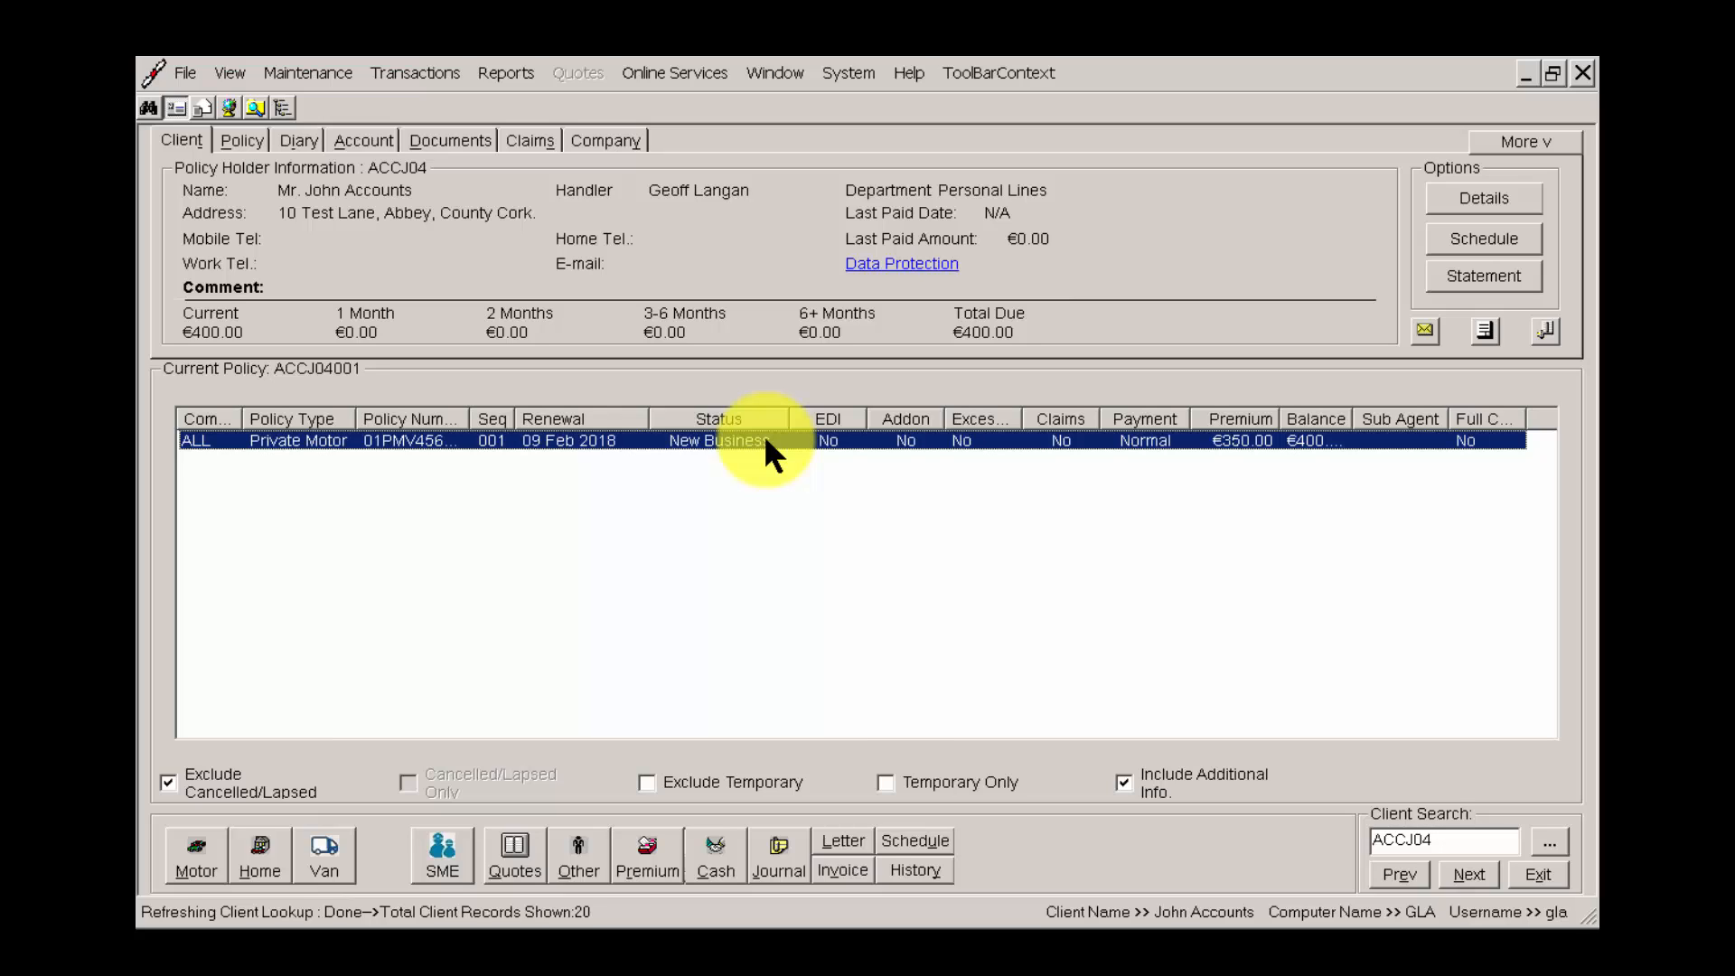
Try a part-payment posting of 200.00 by Cheque on the policy, allocating the remainder against its New Business transaction.
right_click(833, 437)
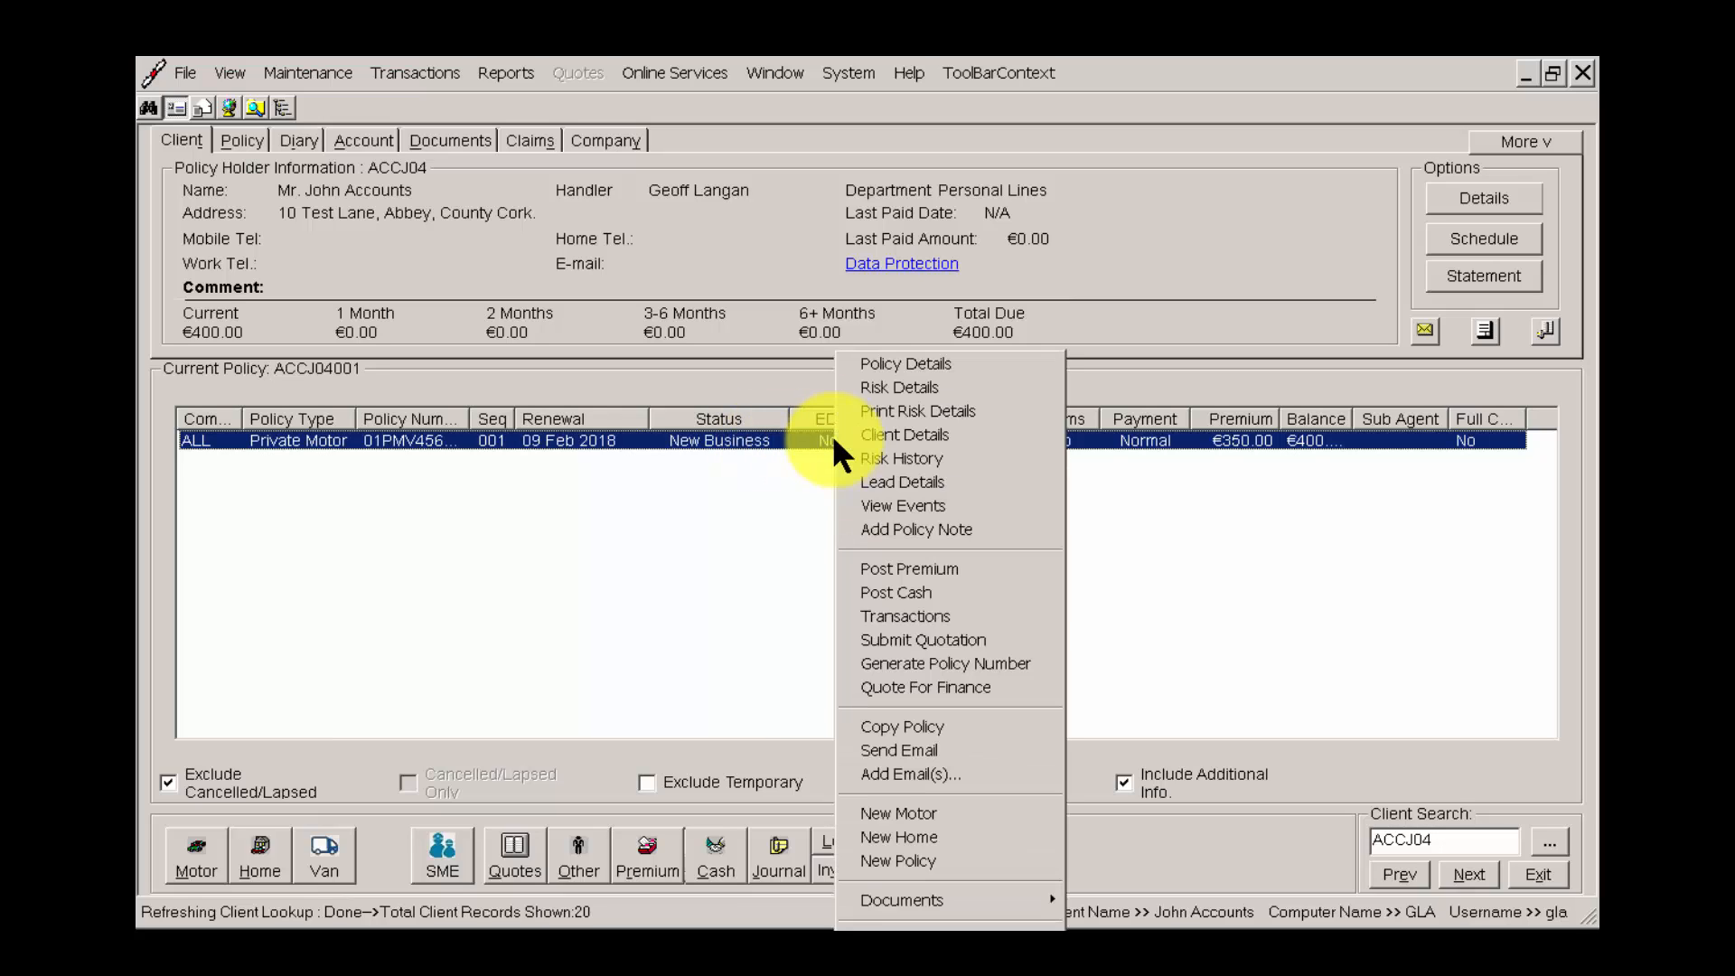
click(919, 592)
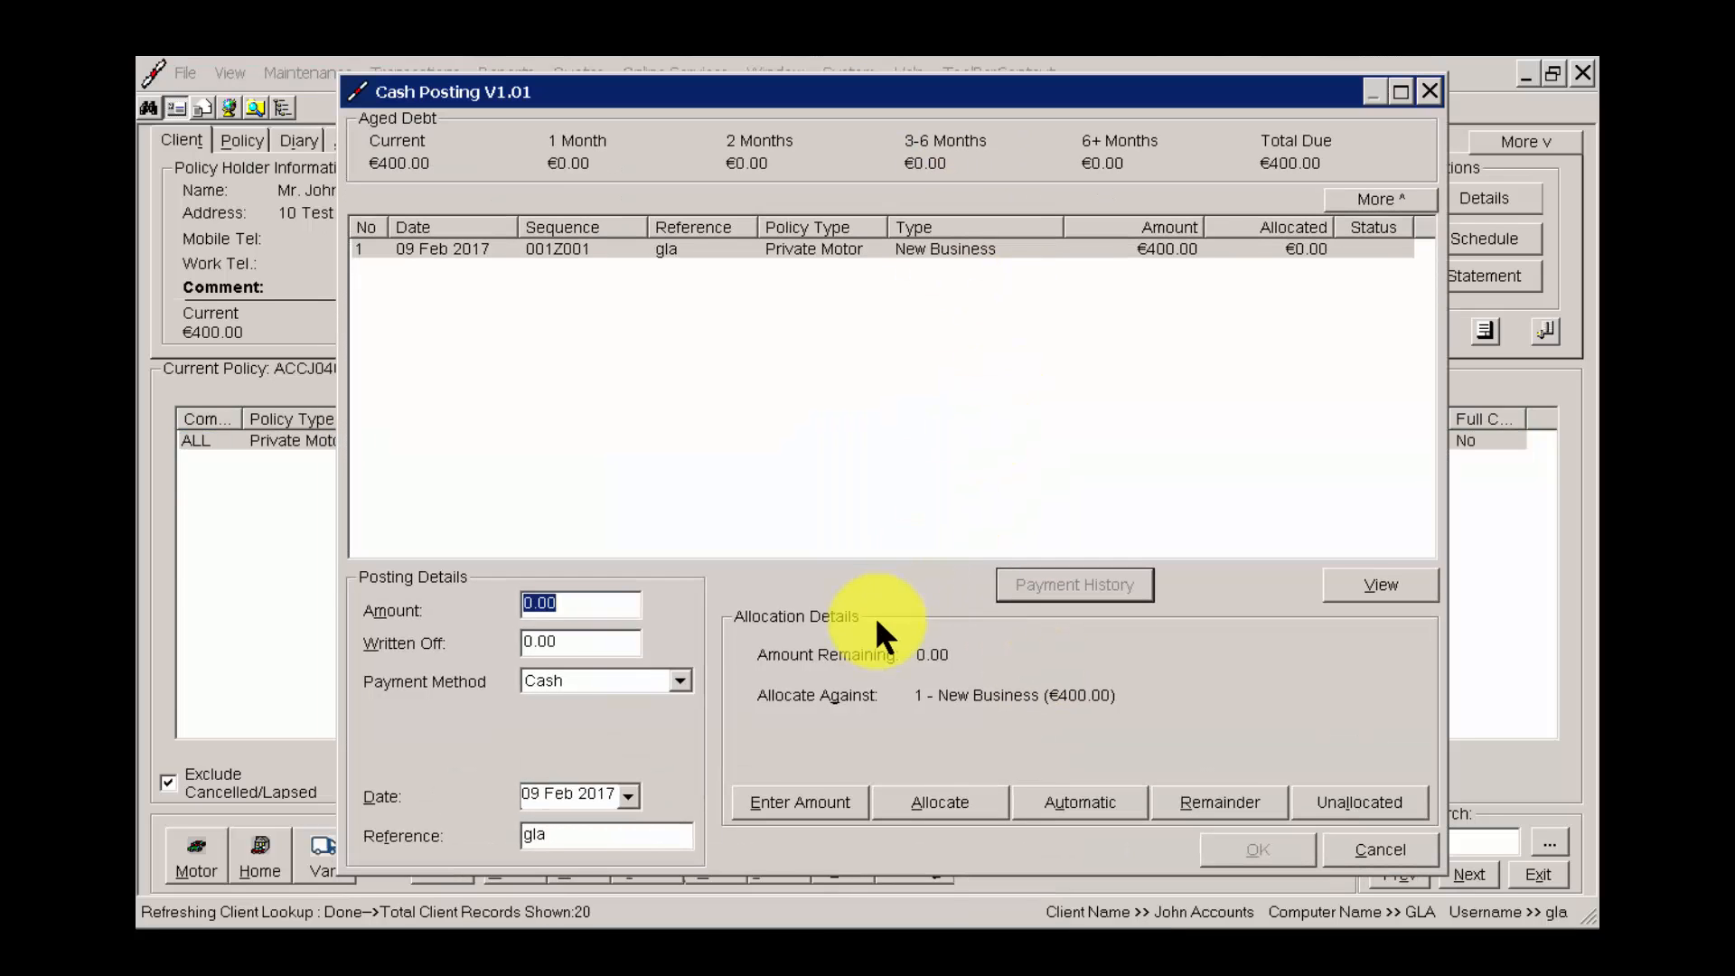
text(200)
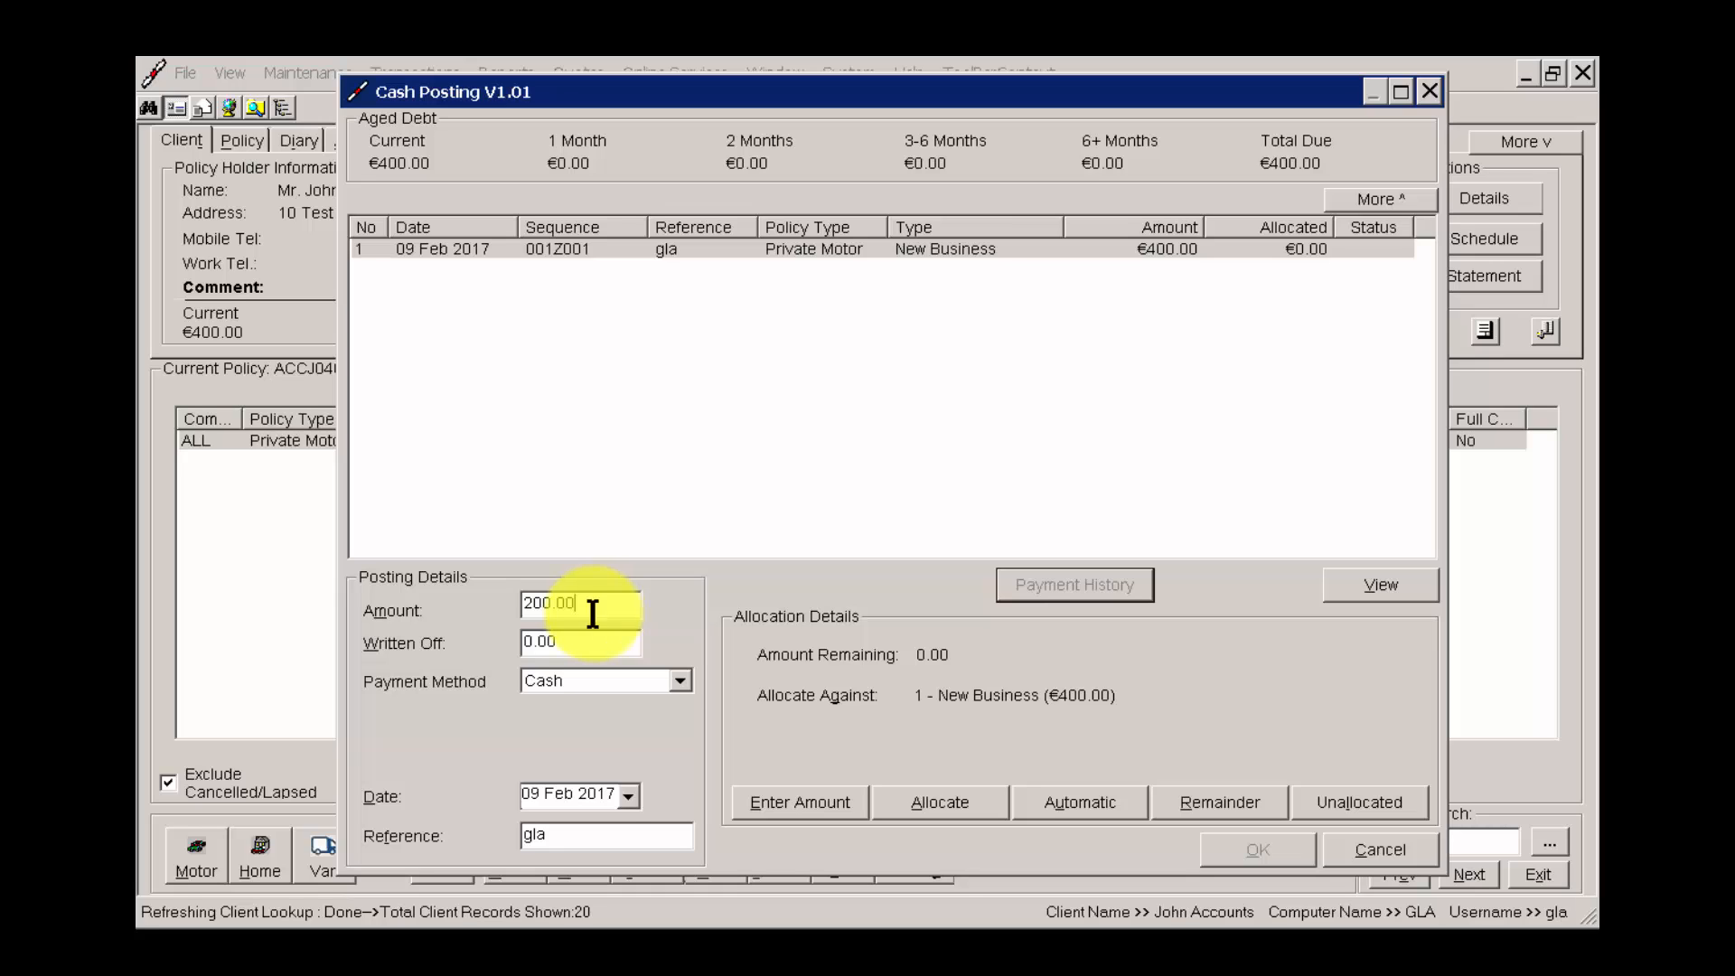
click(623, 680)
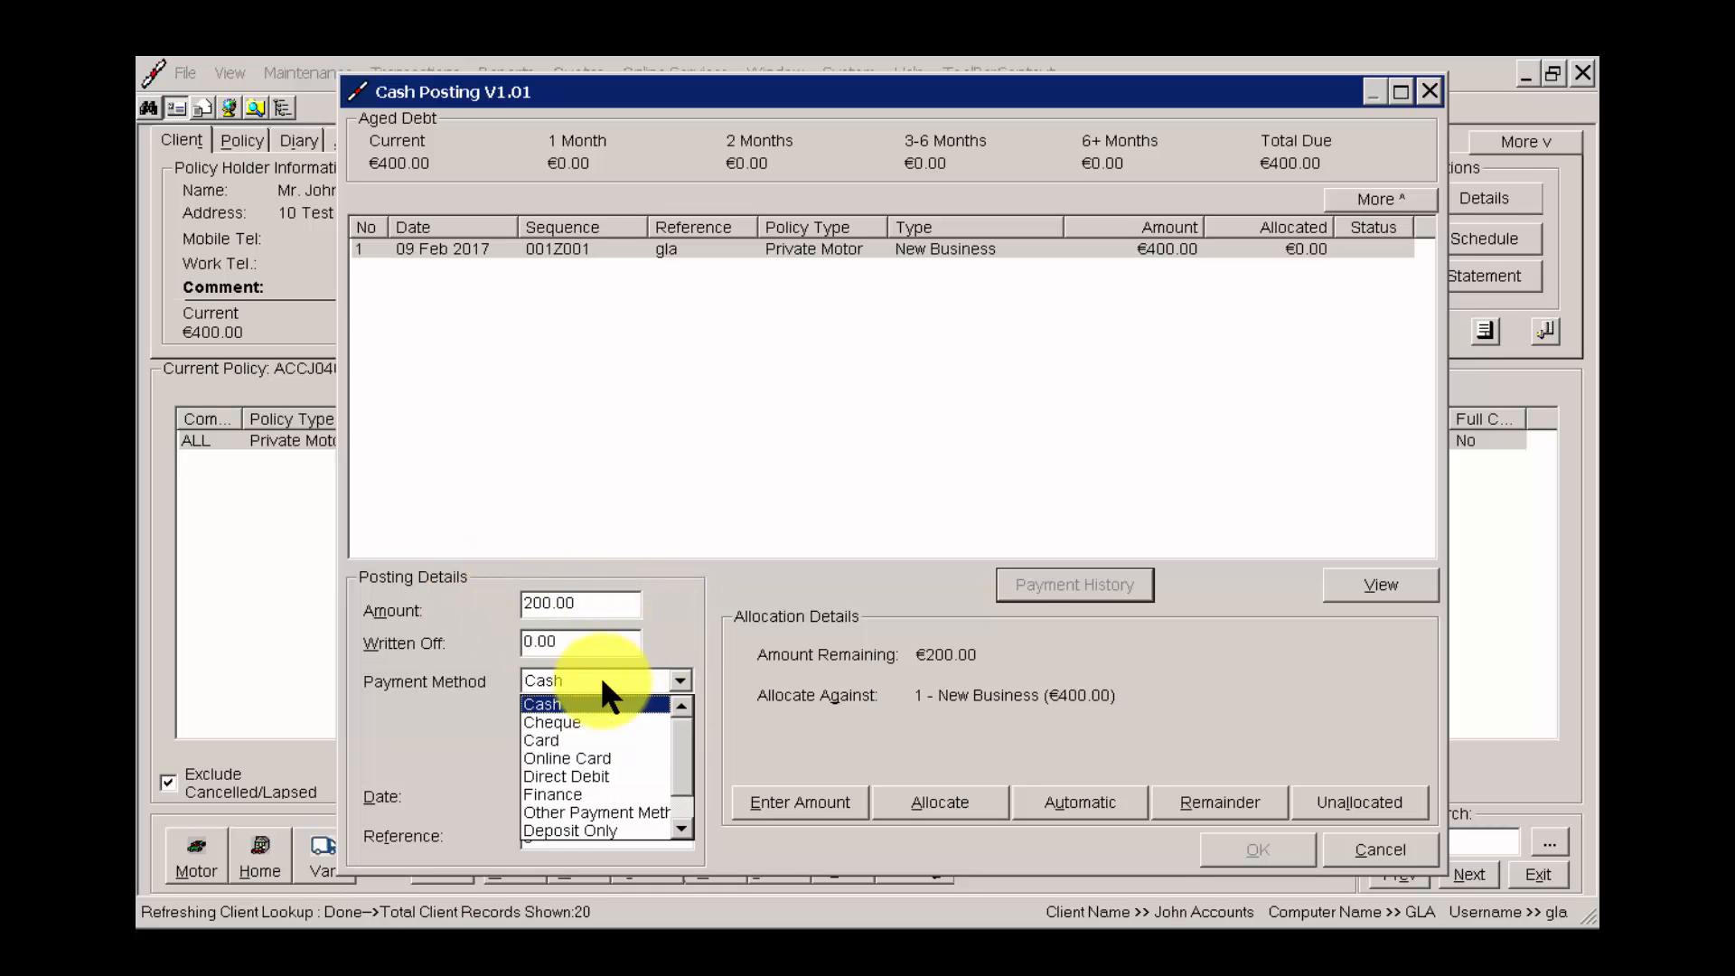
click(583, 720)
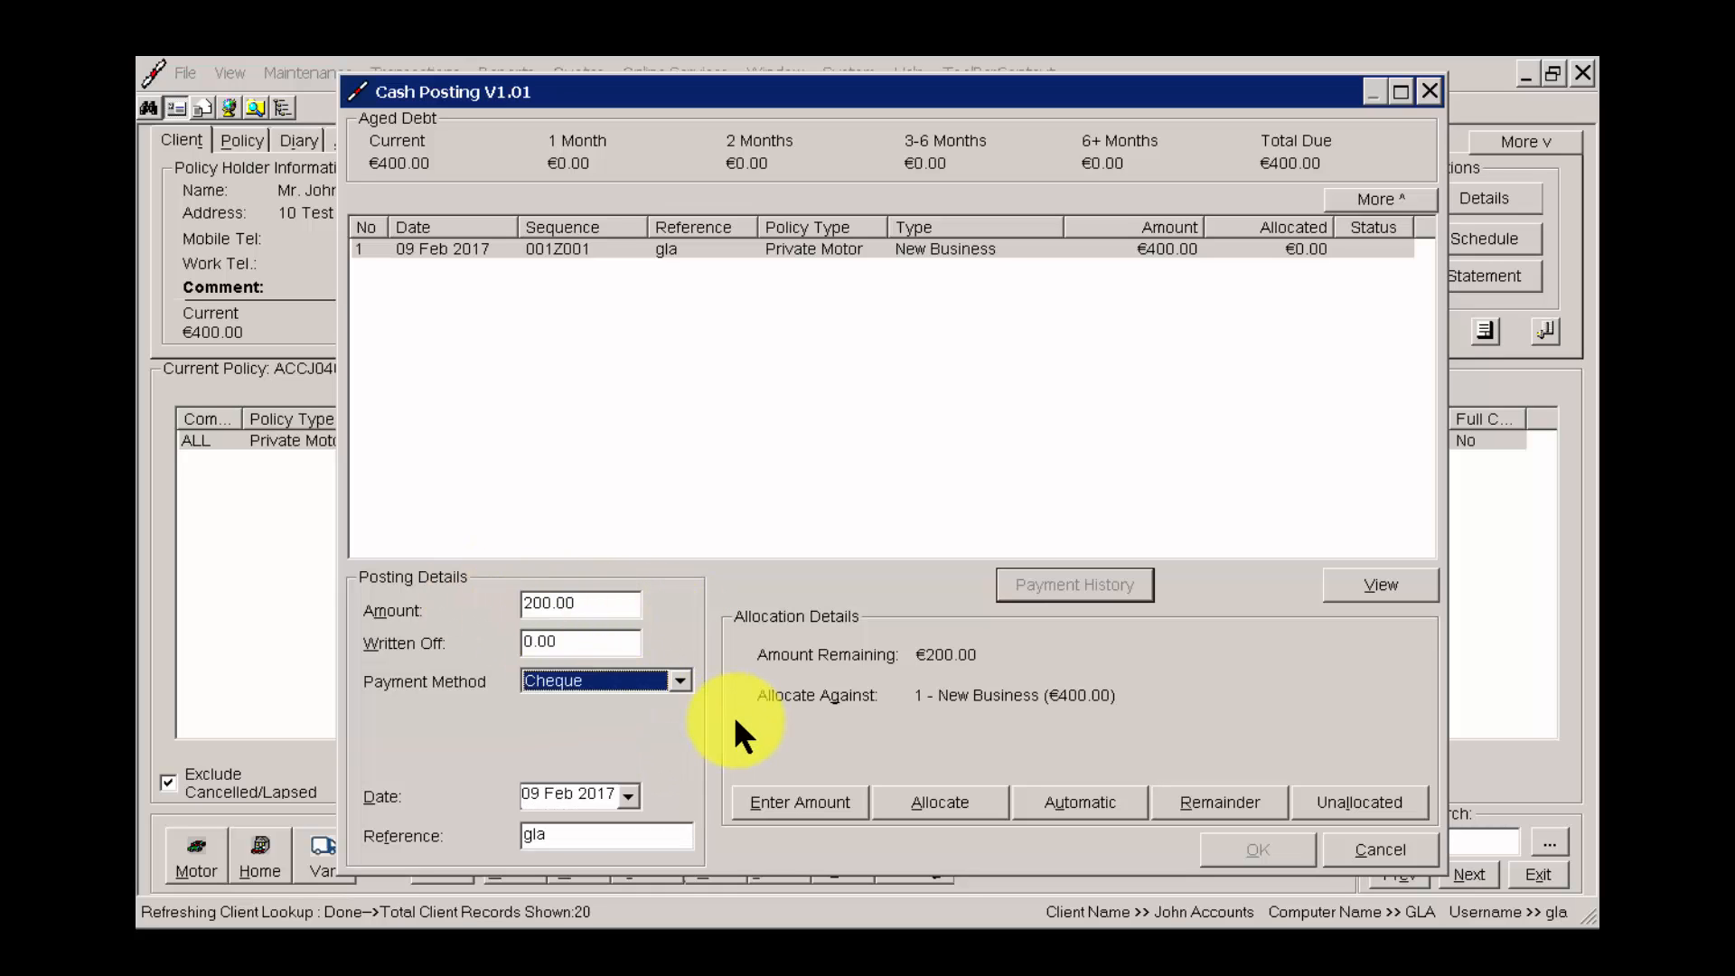
click(1103, 262)
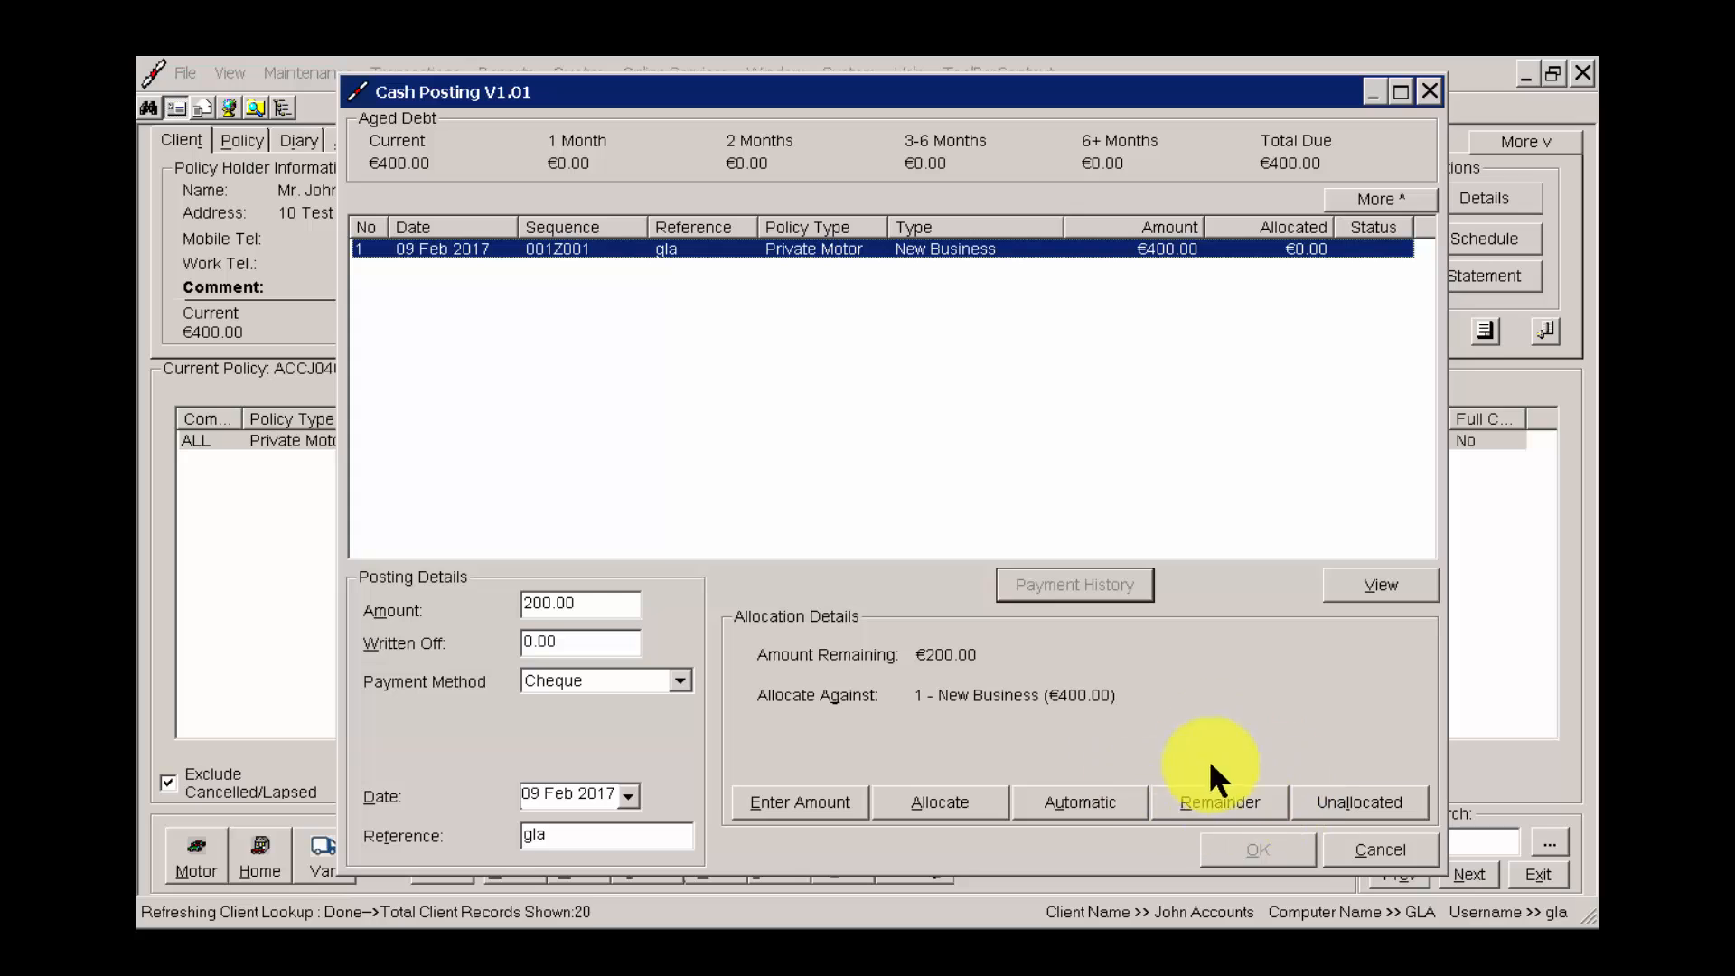
click(1220, 797)
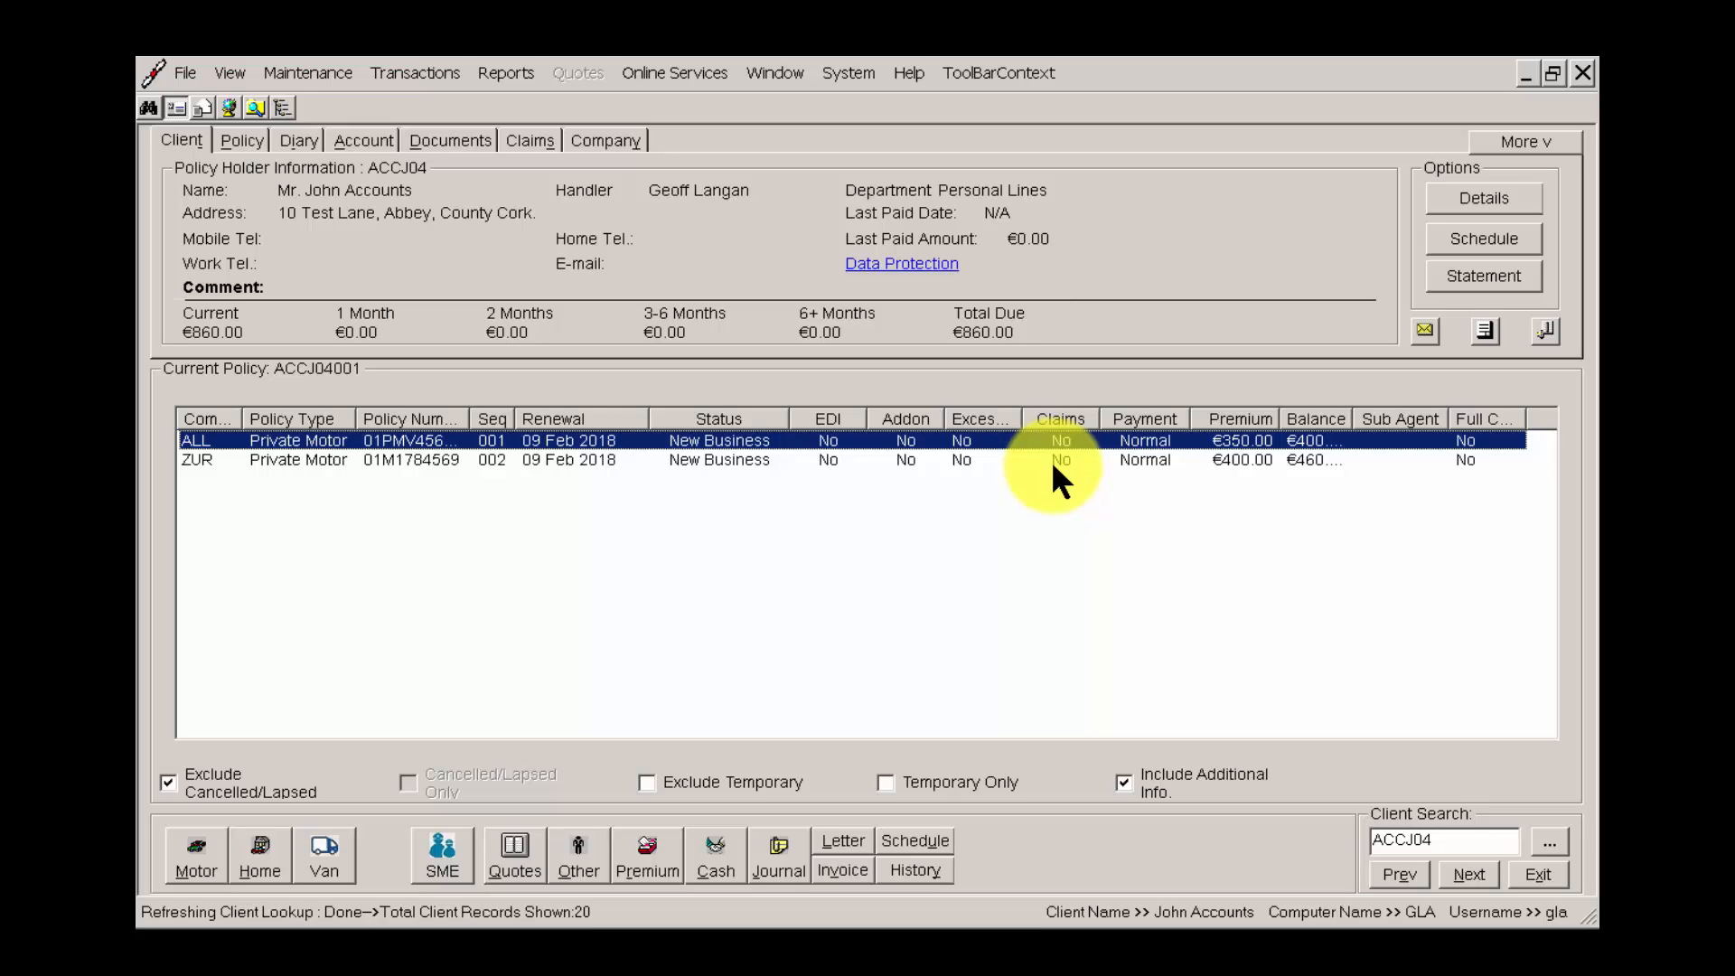
Switch to the ZUR policy and back to the ALL policy, and widen the policy list's Balance column.
click(854, 460)
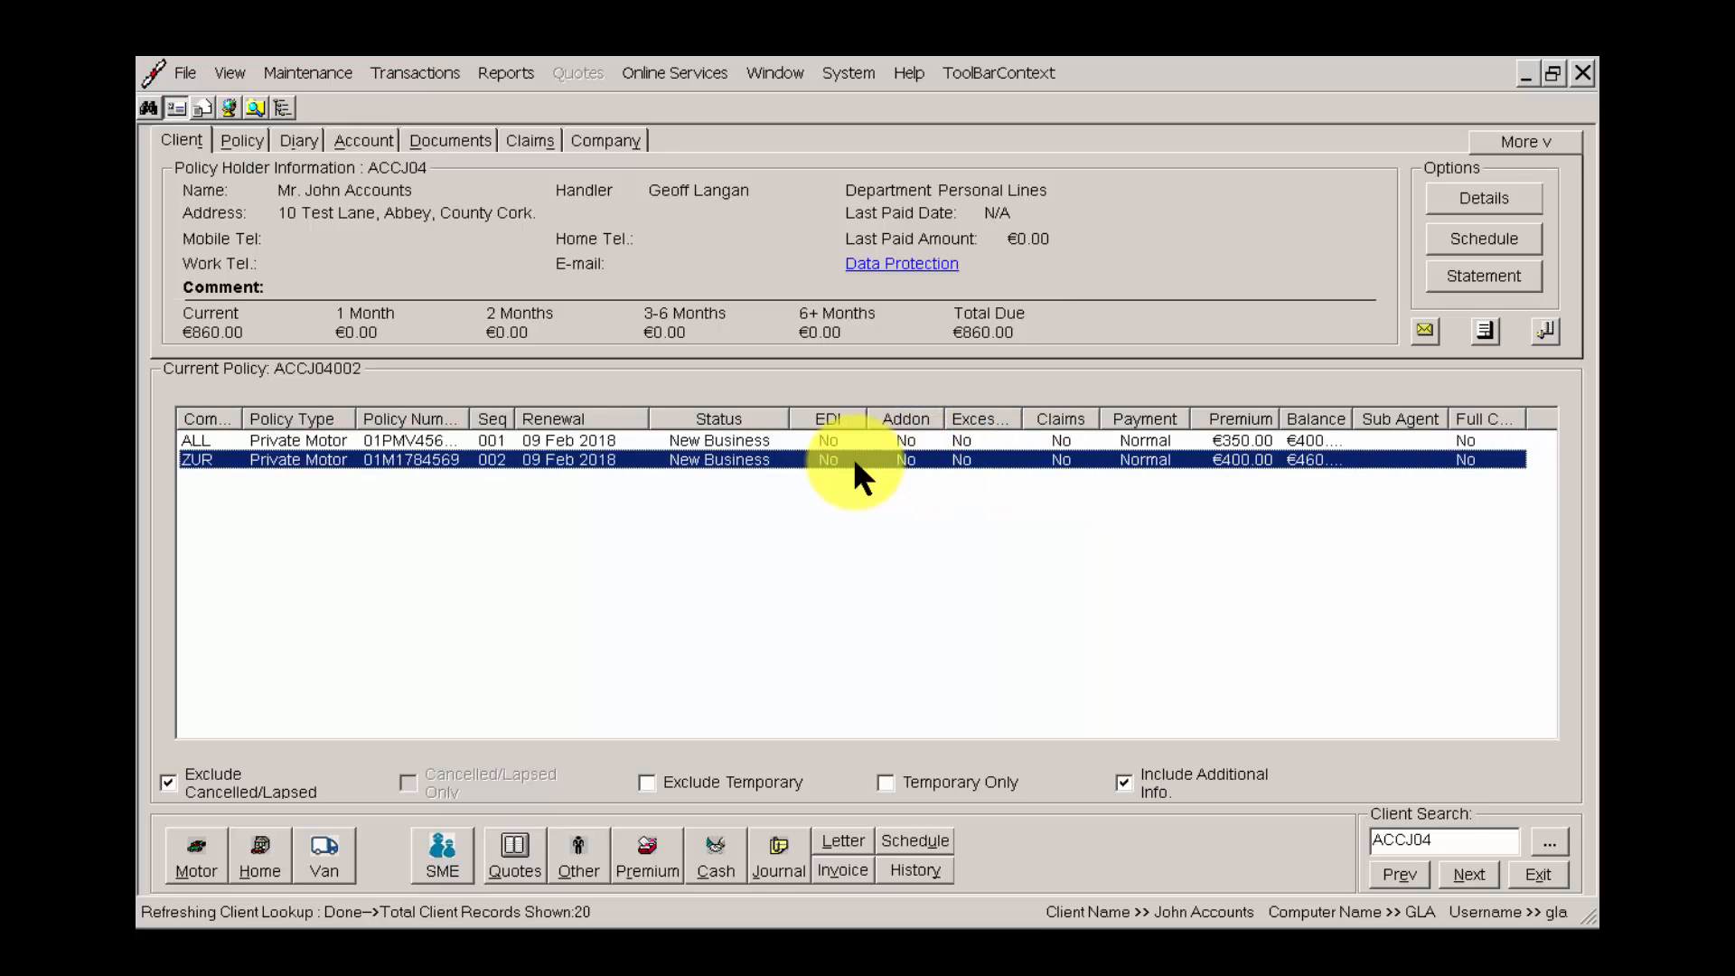
click(609, 439)
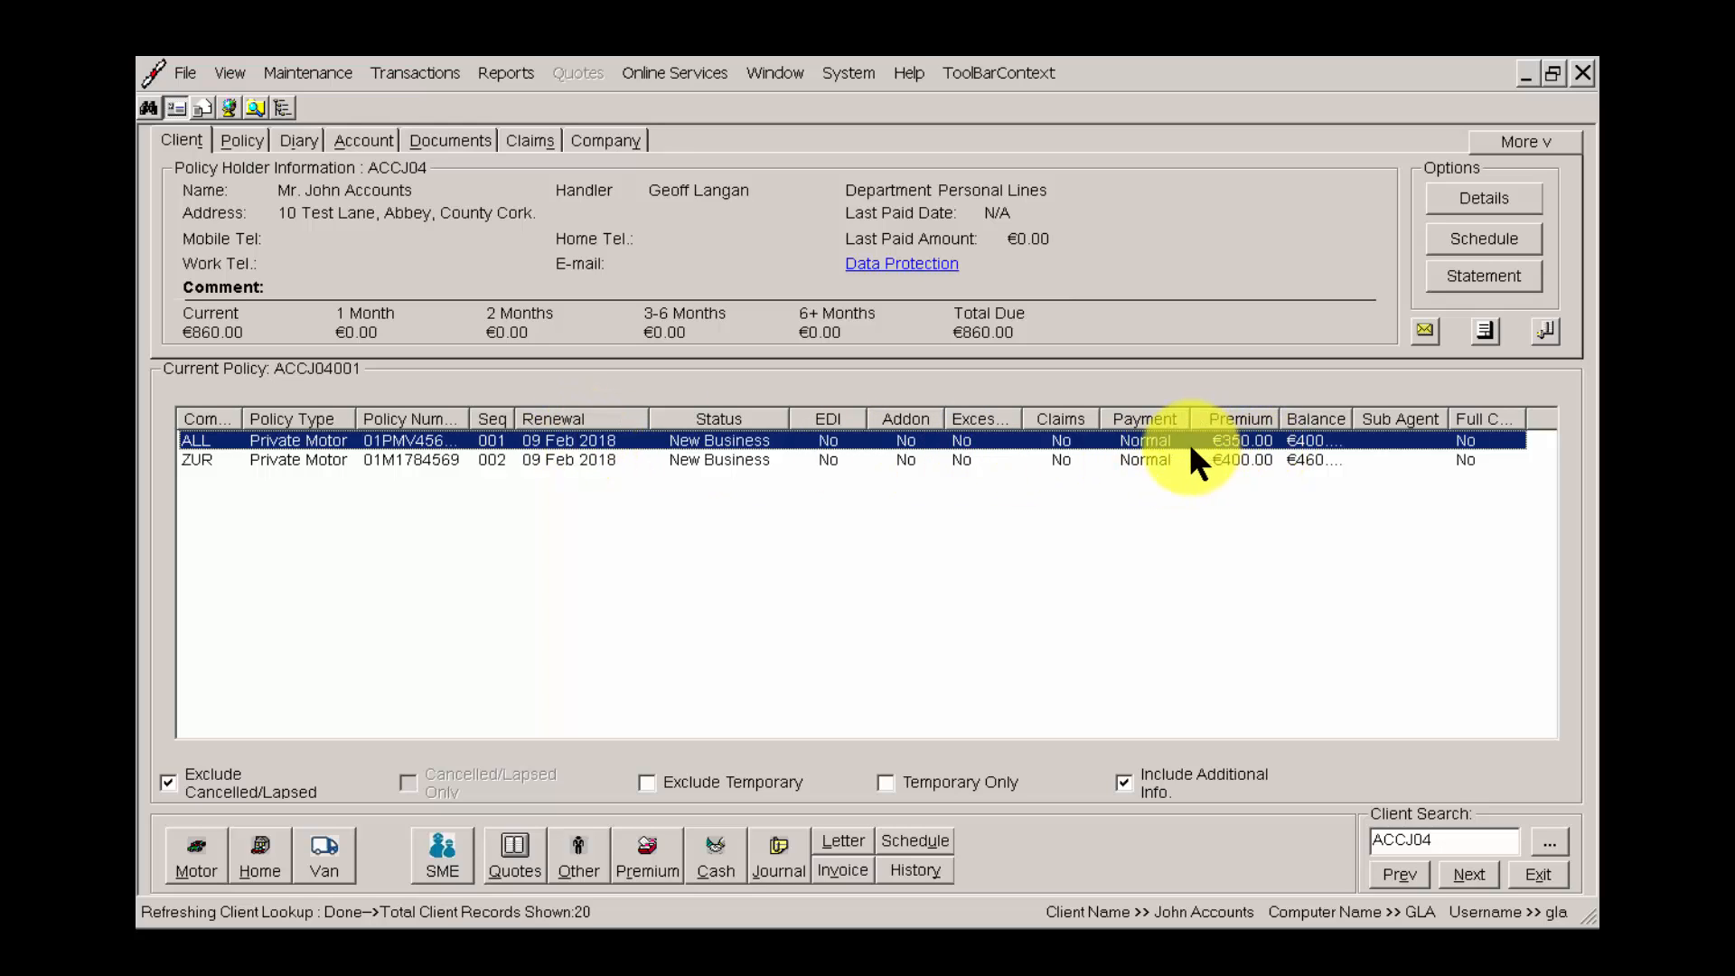
drag(1356, 419, 1397, 419)
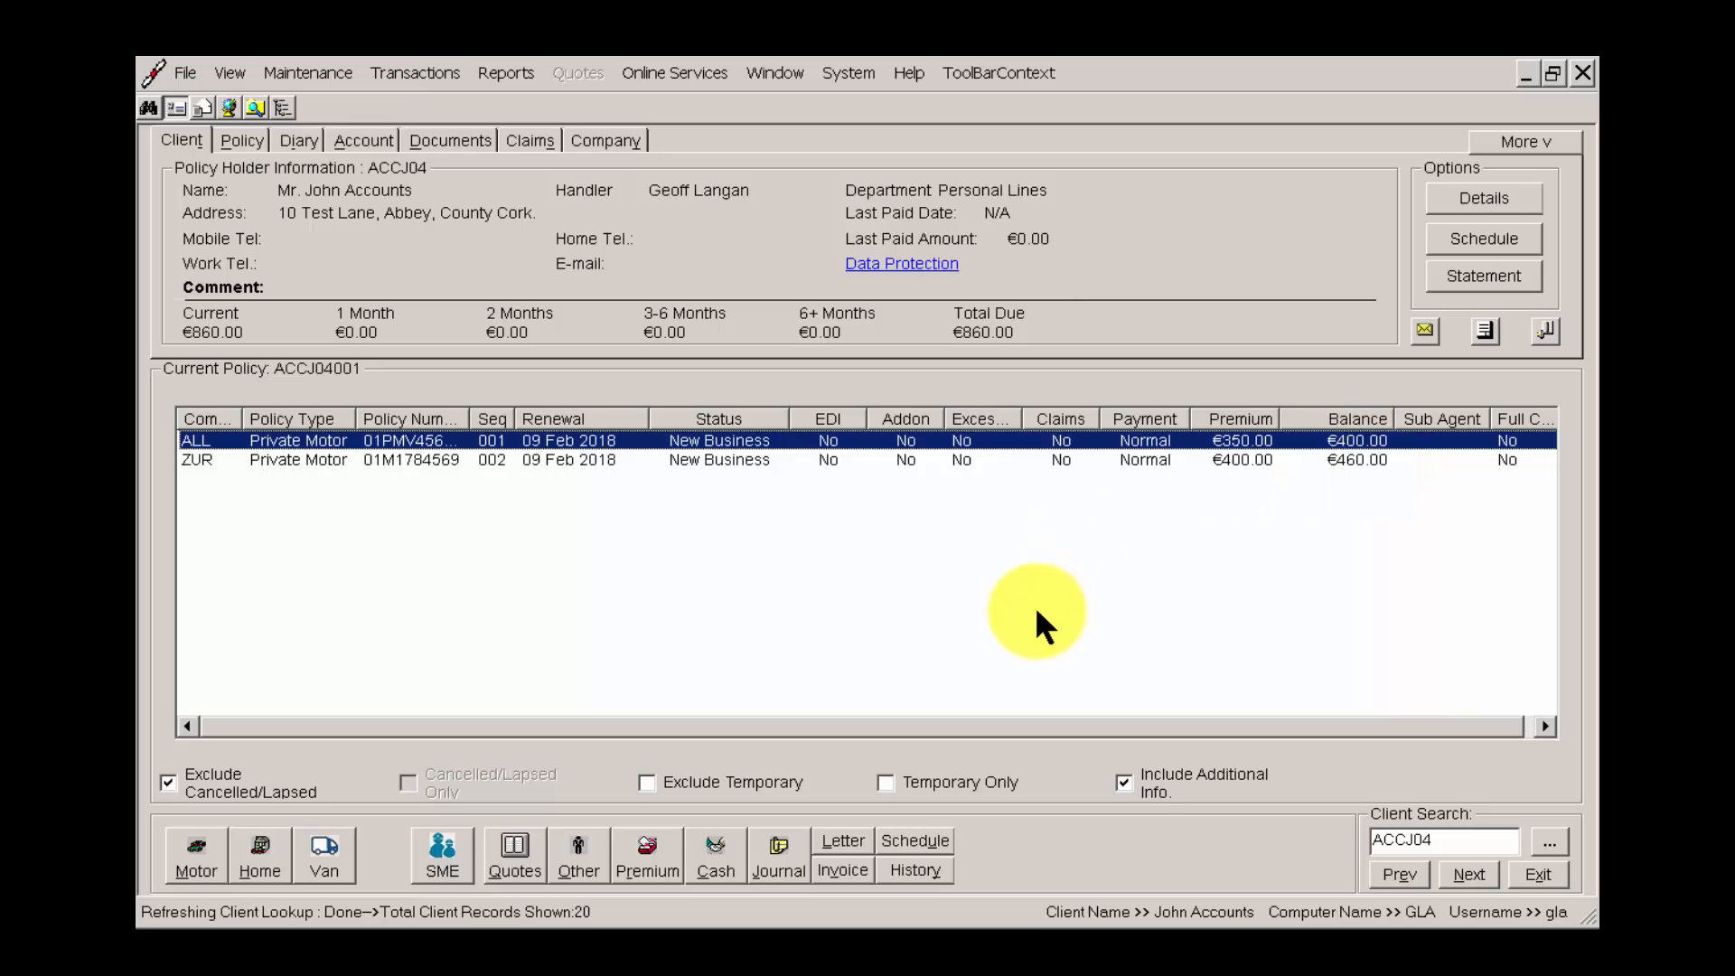
Start a cash posting of 860.00 for the client's two policies with Cheque as the payment method.
click(718, 851)
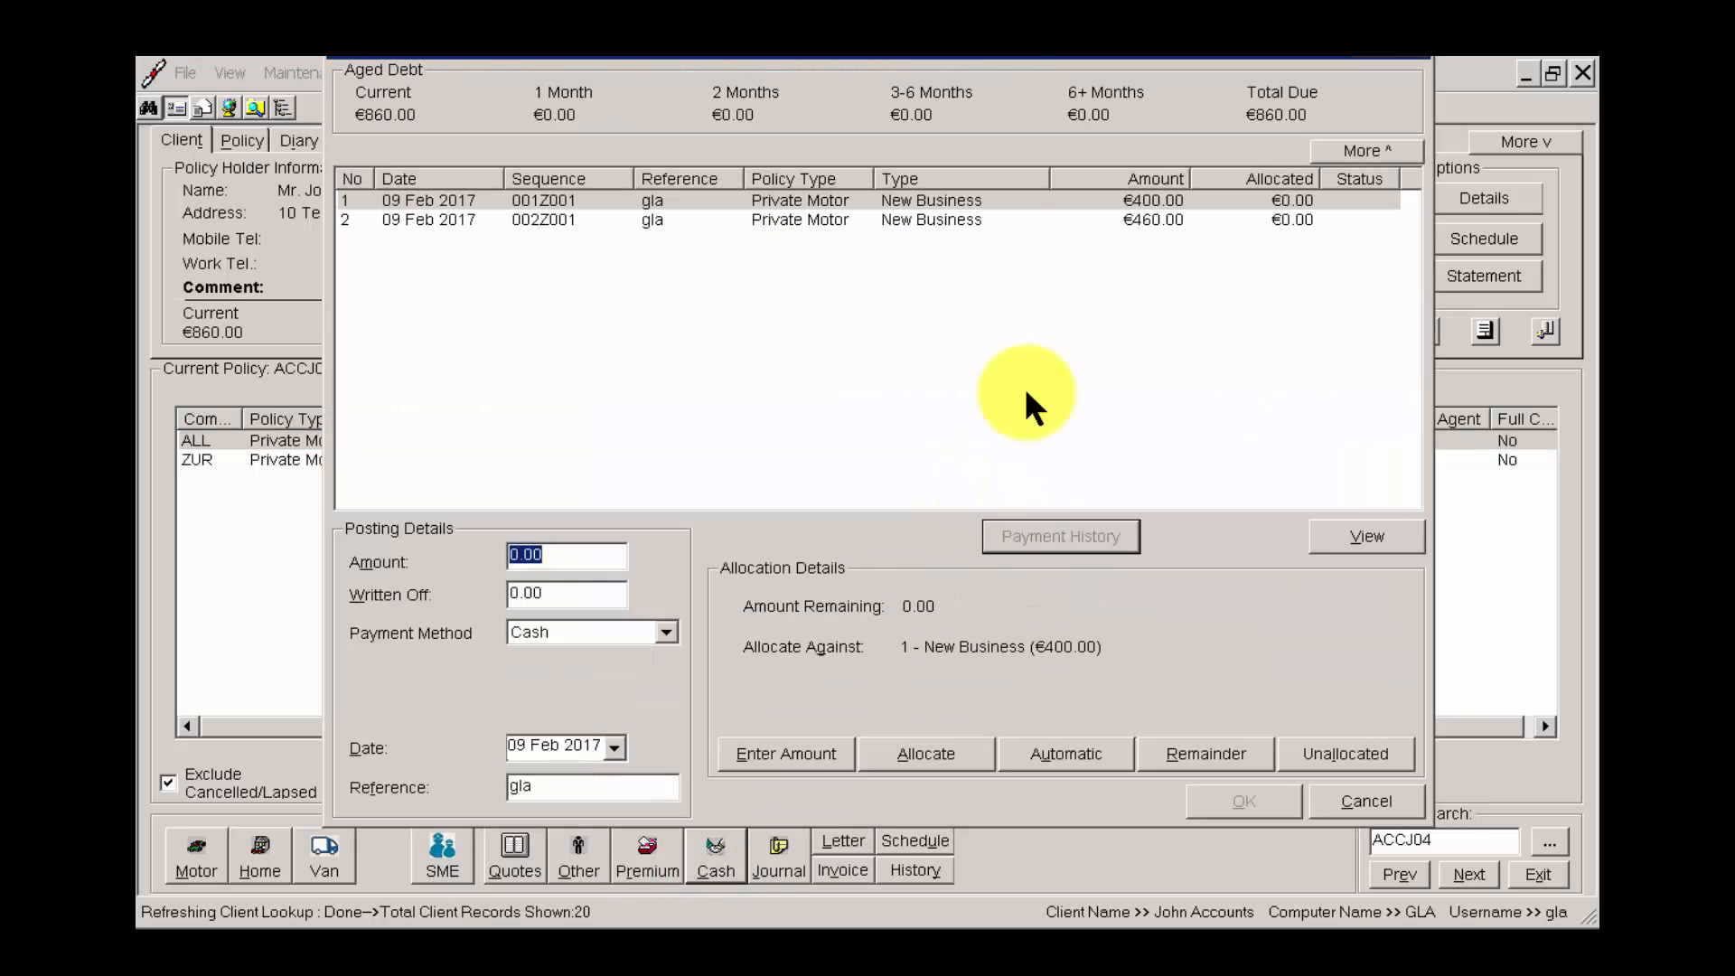
drag(987, 47, 998, 158)
drag(1220, 156, 1221, 113)
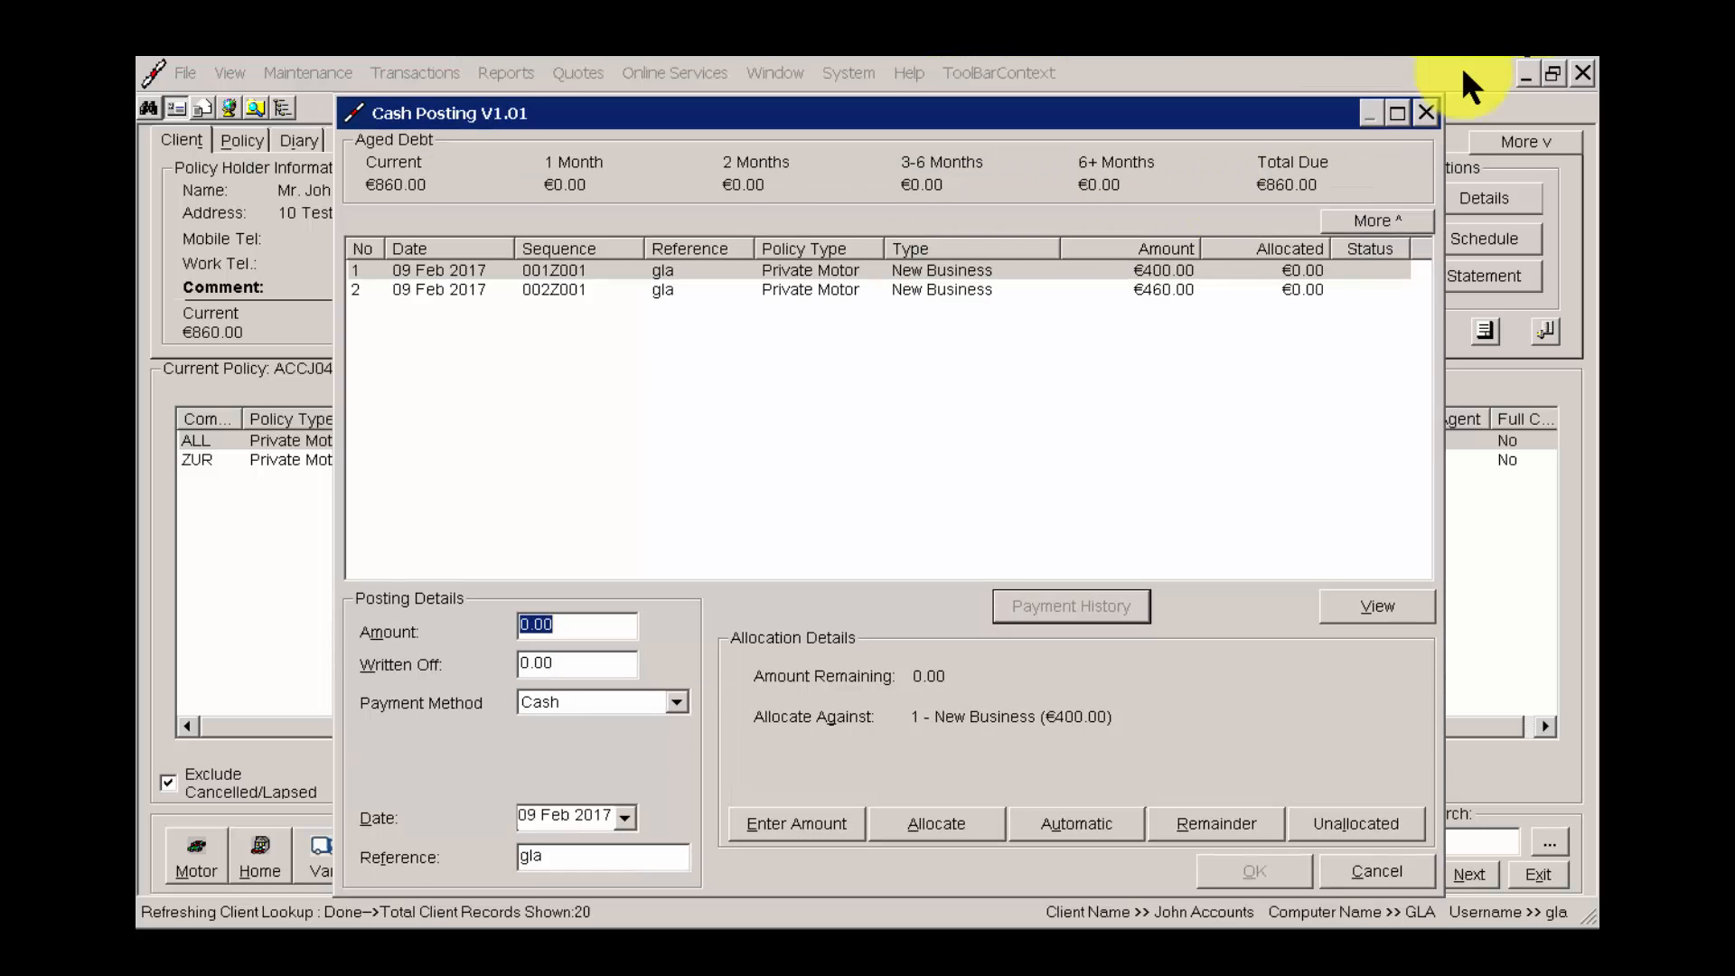
click(578, 624)
key(shift+Home)
text(860.00)
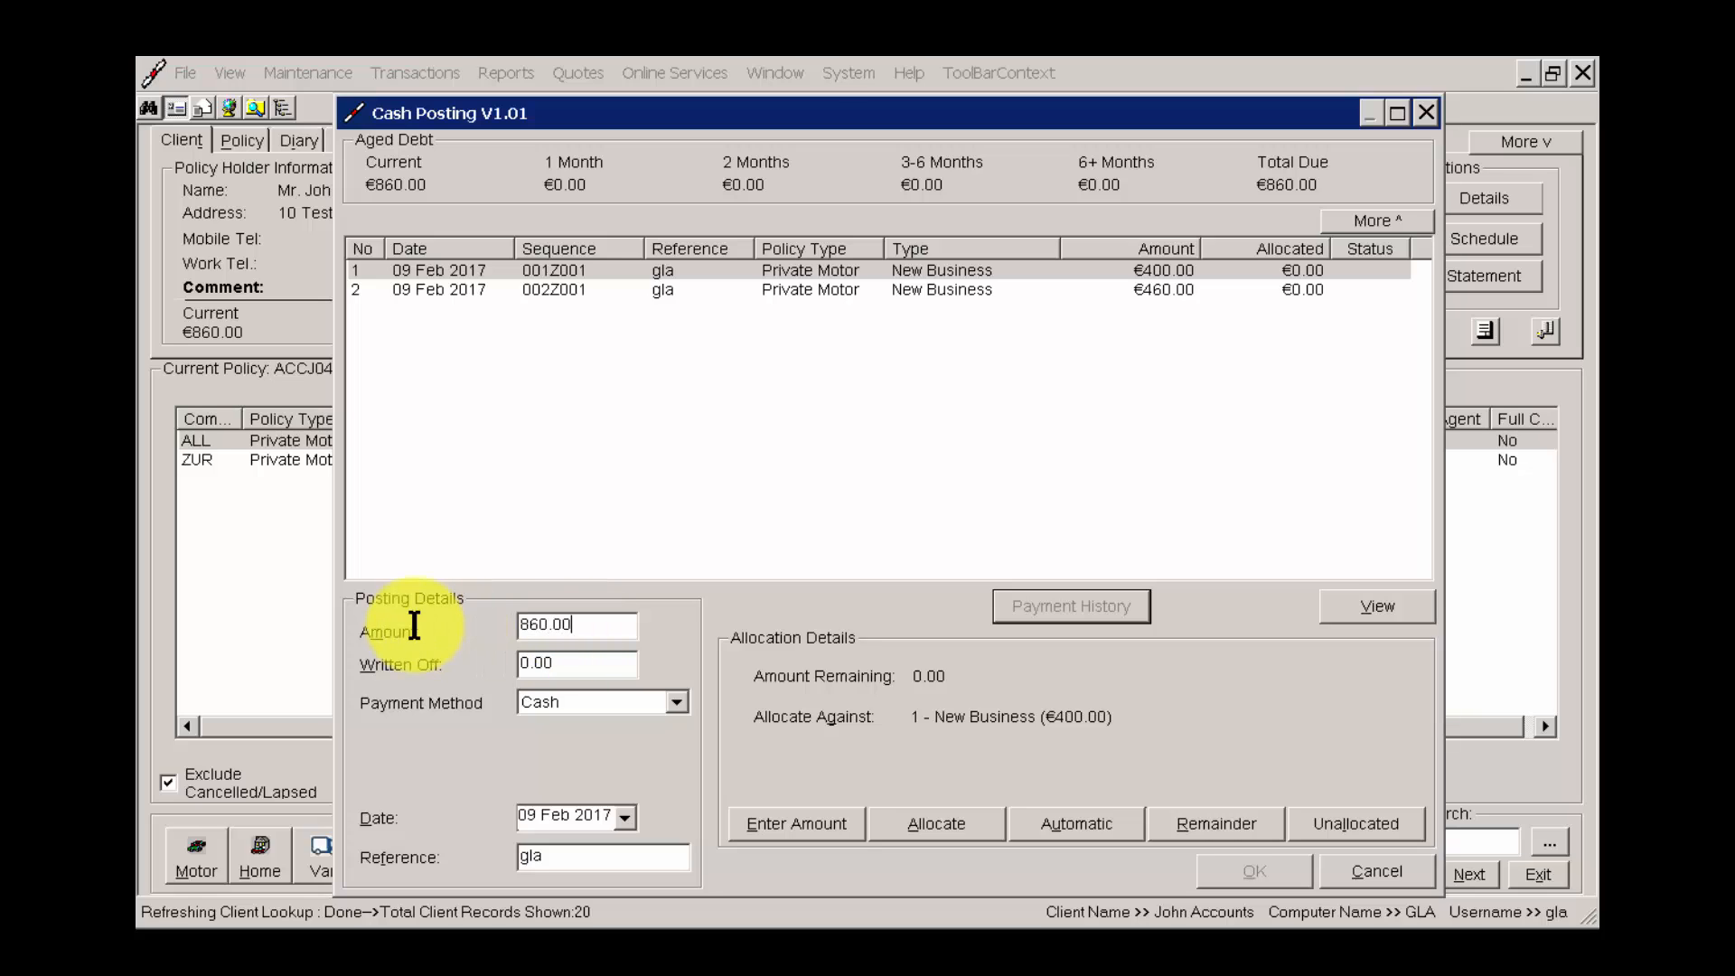
click(571, 705)
click(573, 767)
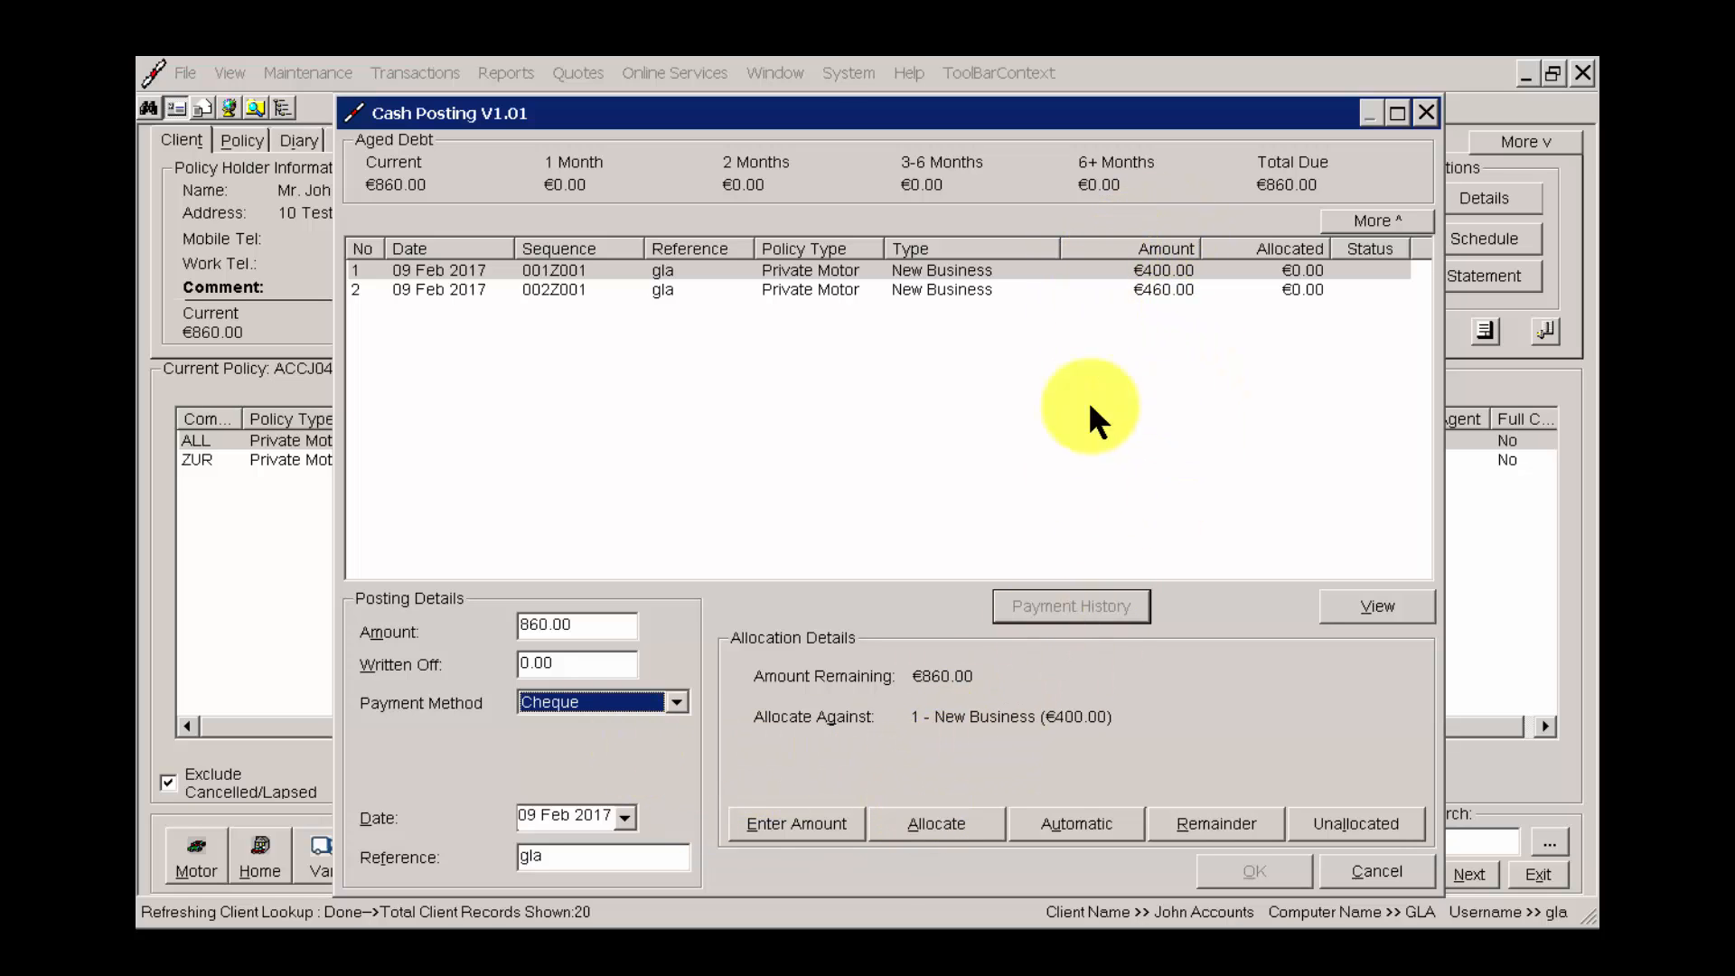
Try allocating the 860.00 cheque to the first New Business transaction and the rest to the second.
click(1070, 271)
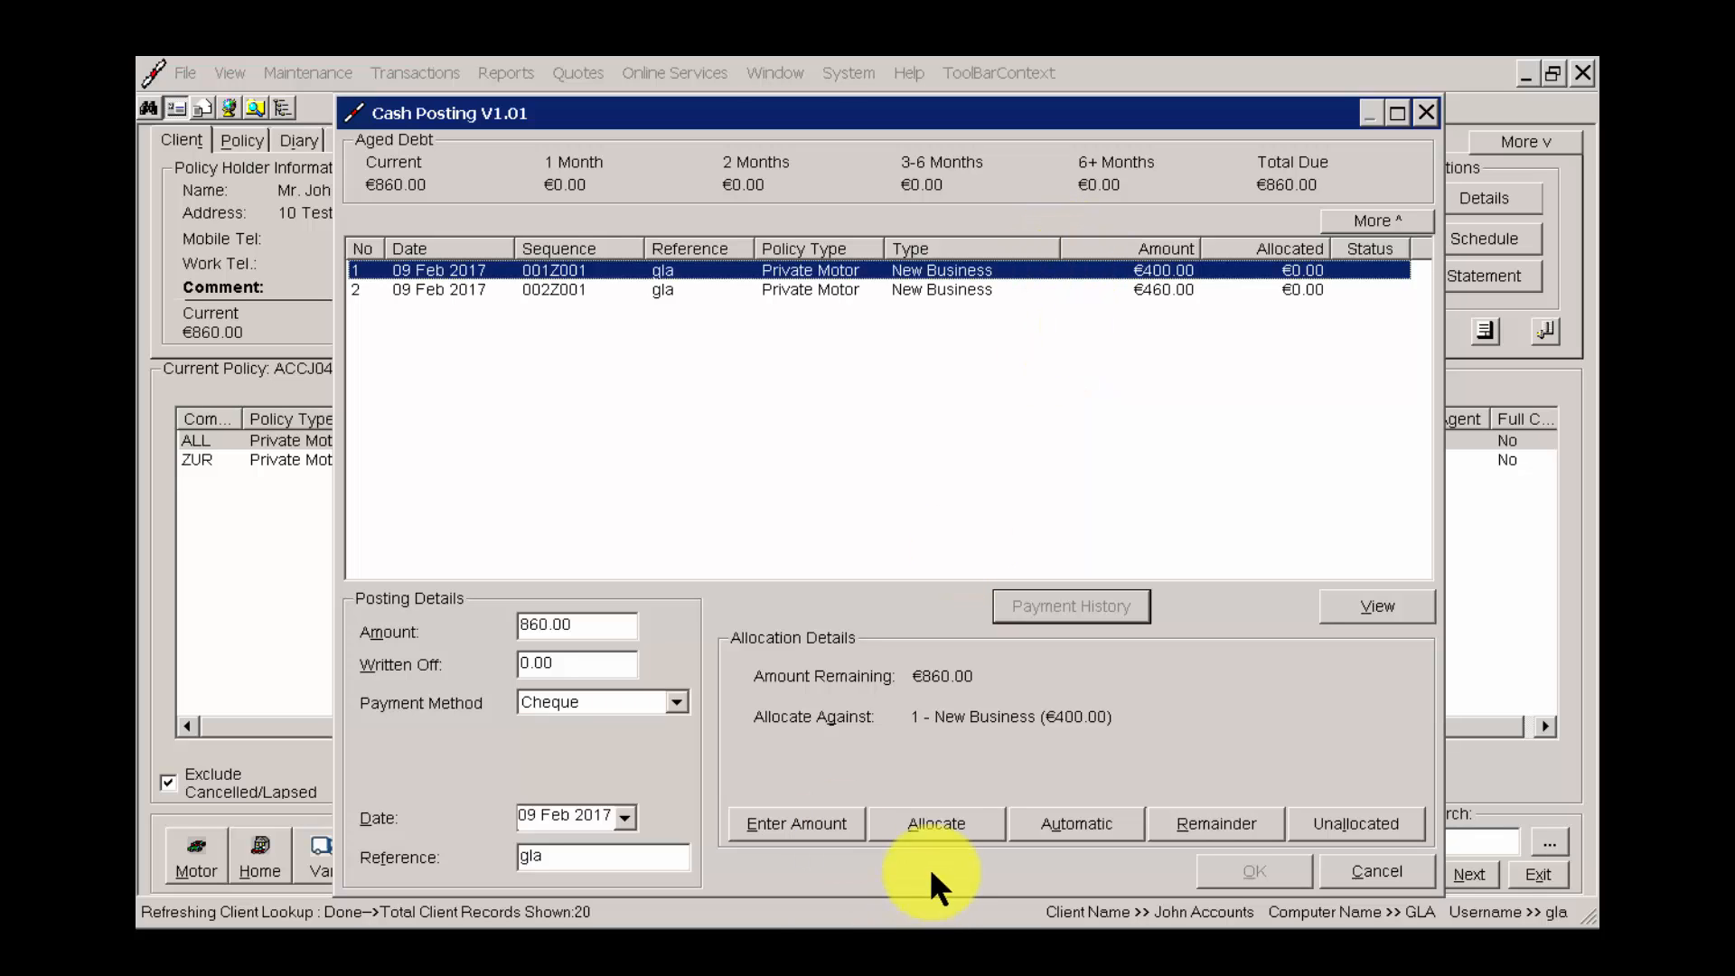
click(936, 823)
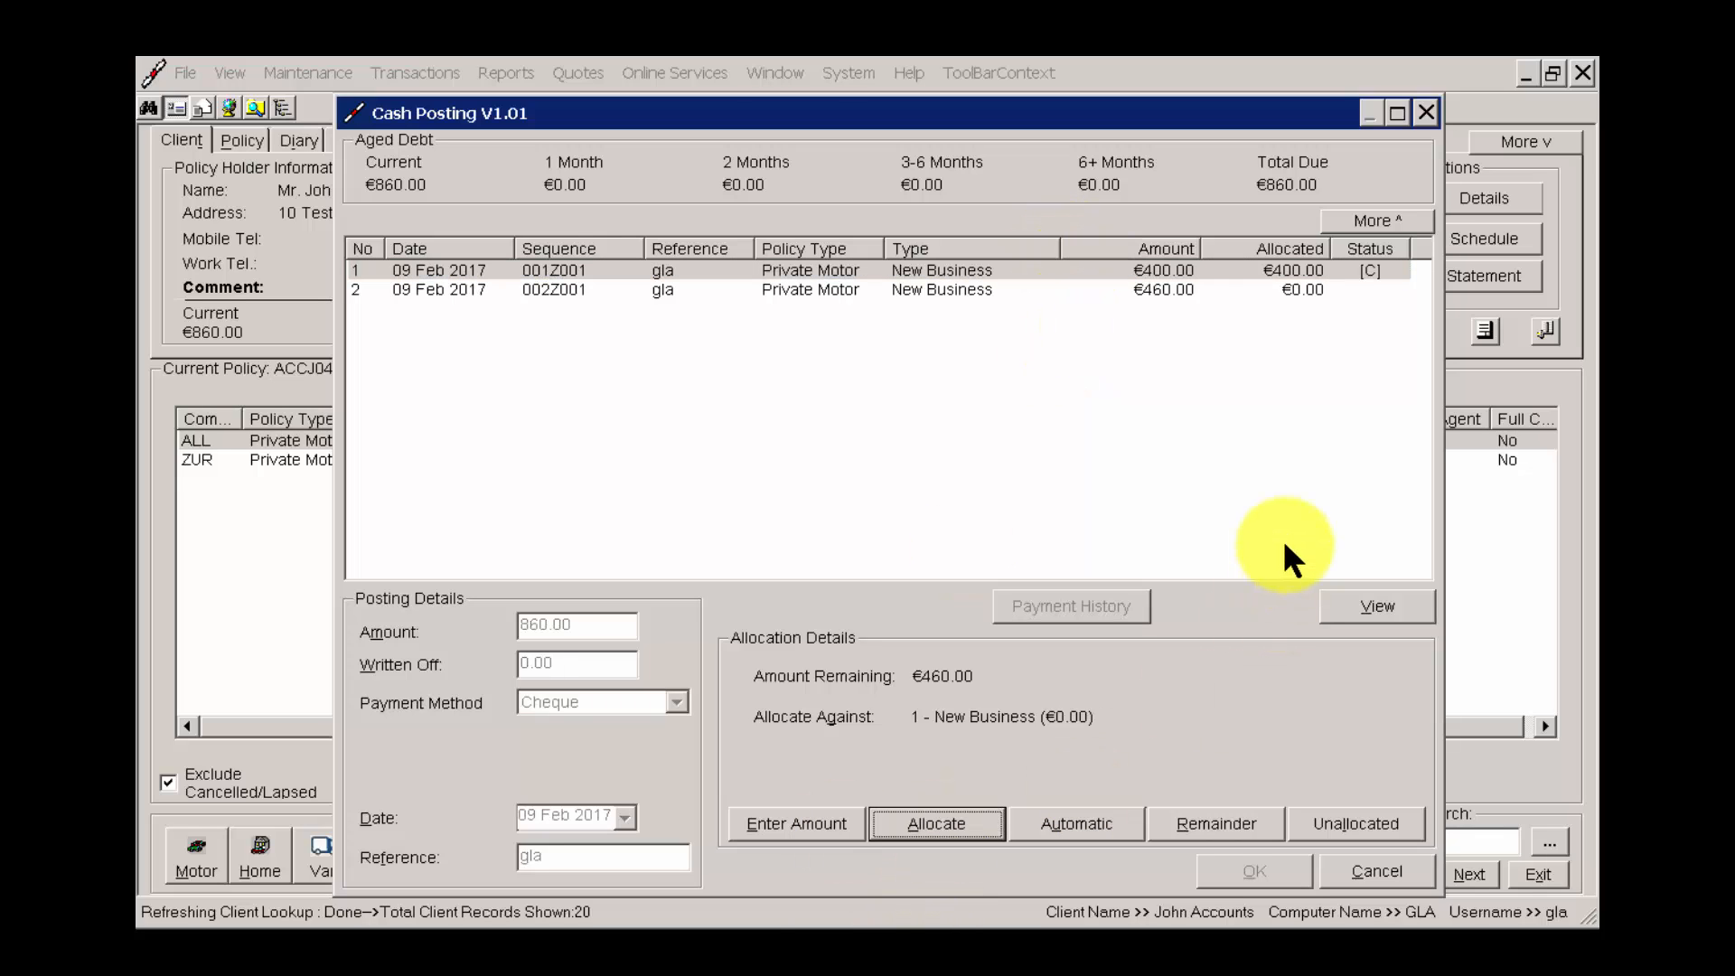
click(1130, 289)
click(1088, 839)
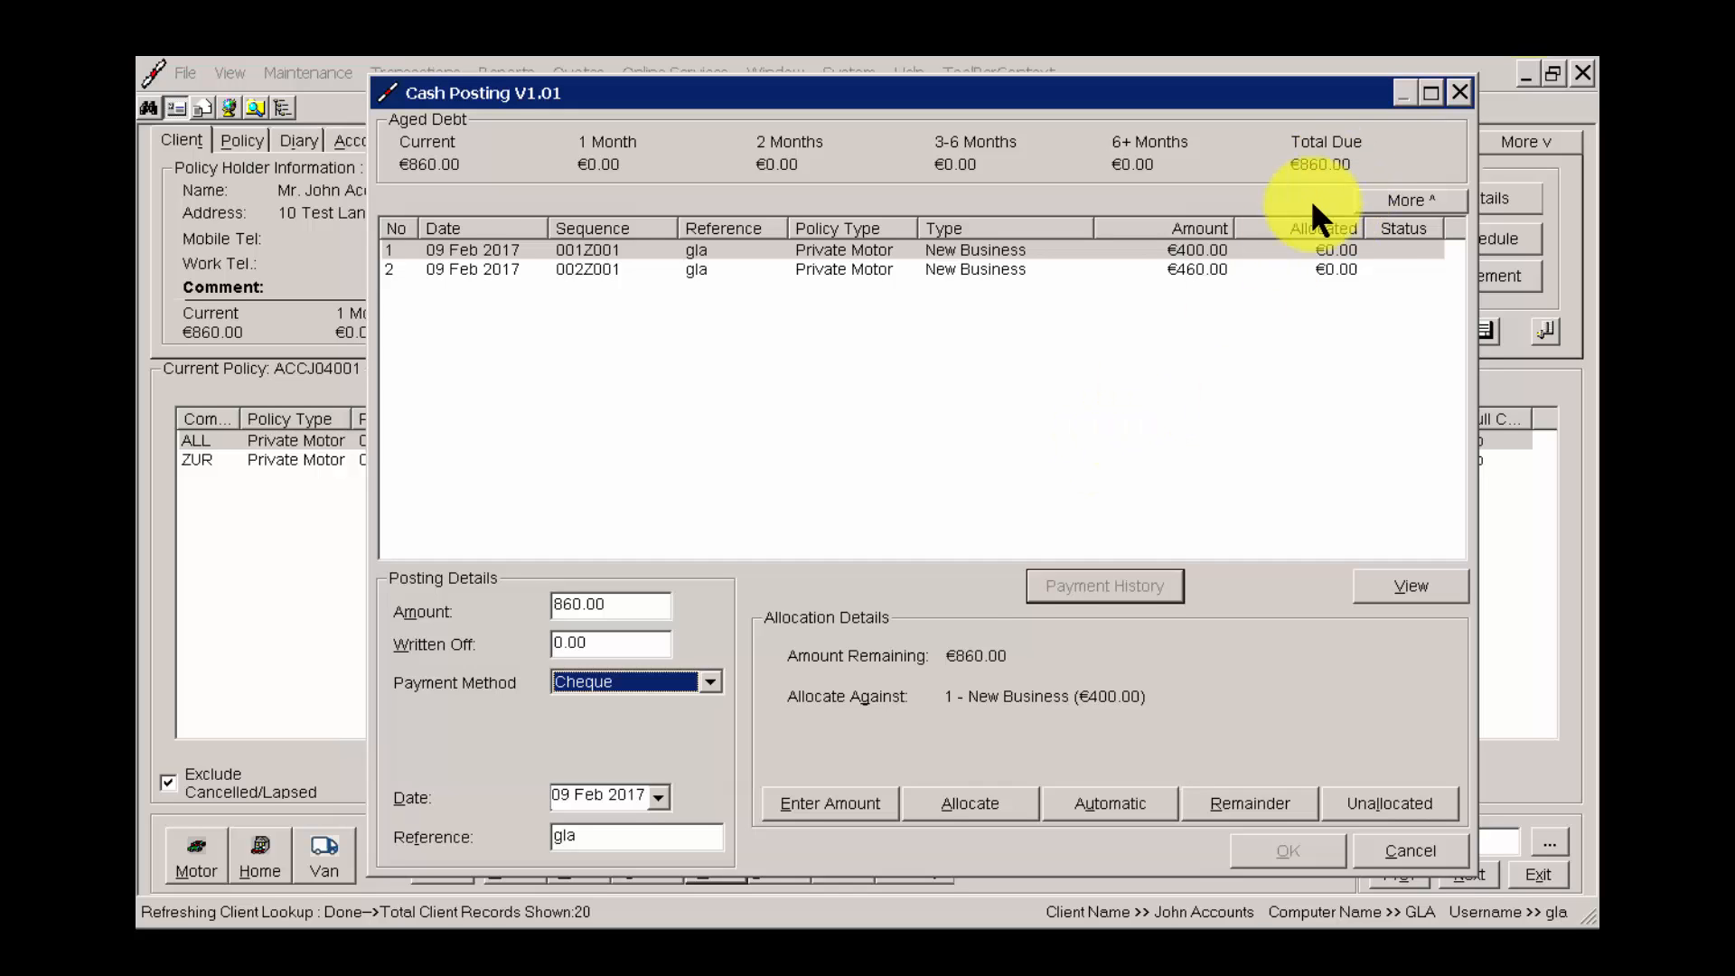
Try allocating a fresh 860.00 cheque posting automatically across both New Business transactions.
click(612, 606)
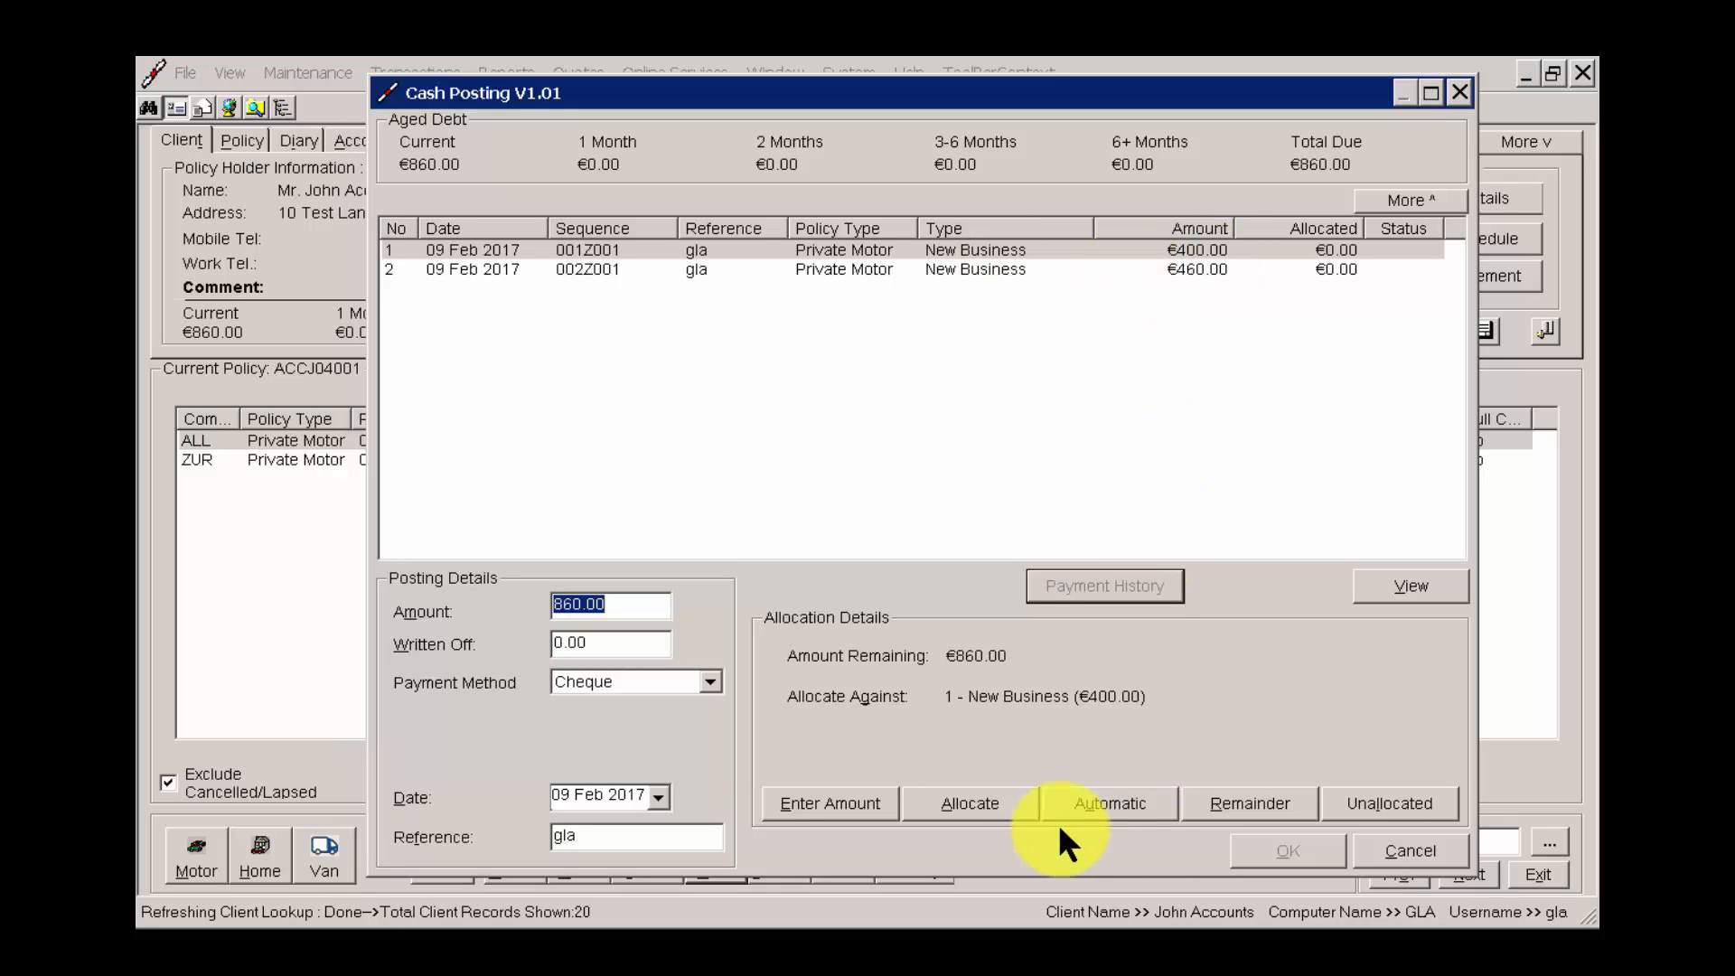
click(1128, 801)
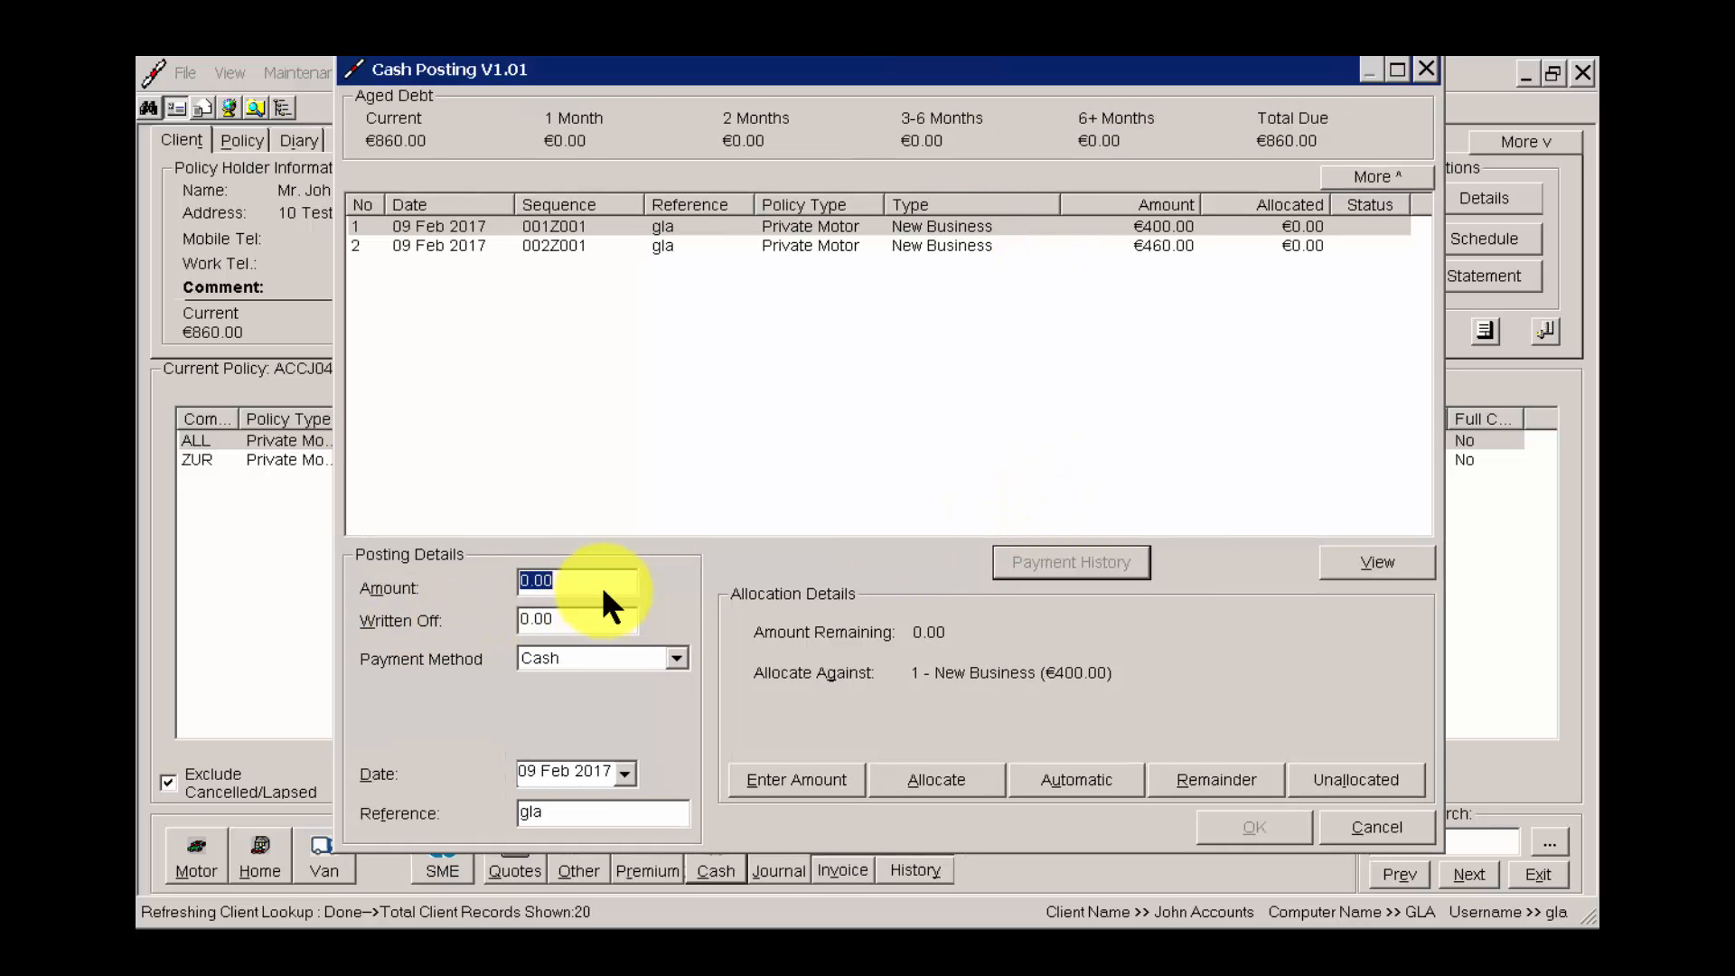
Set the new cash posting to 400.00 with Cheque as the payment method.
text(400)
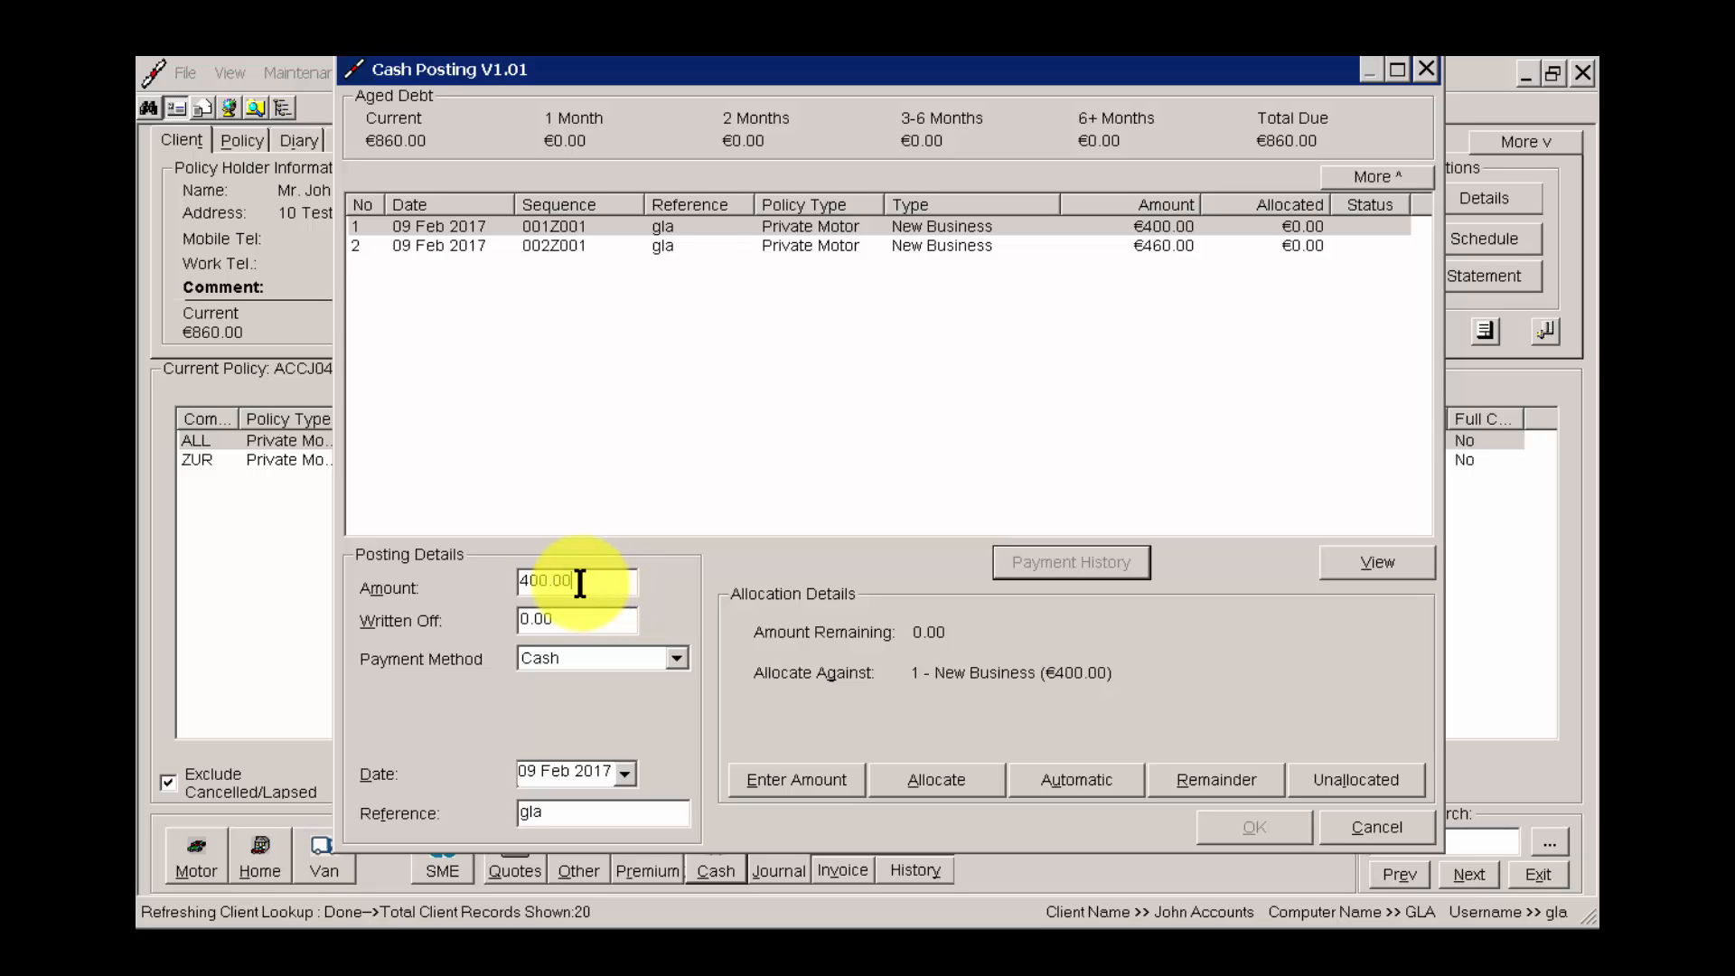
click(580, 583)
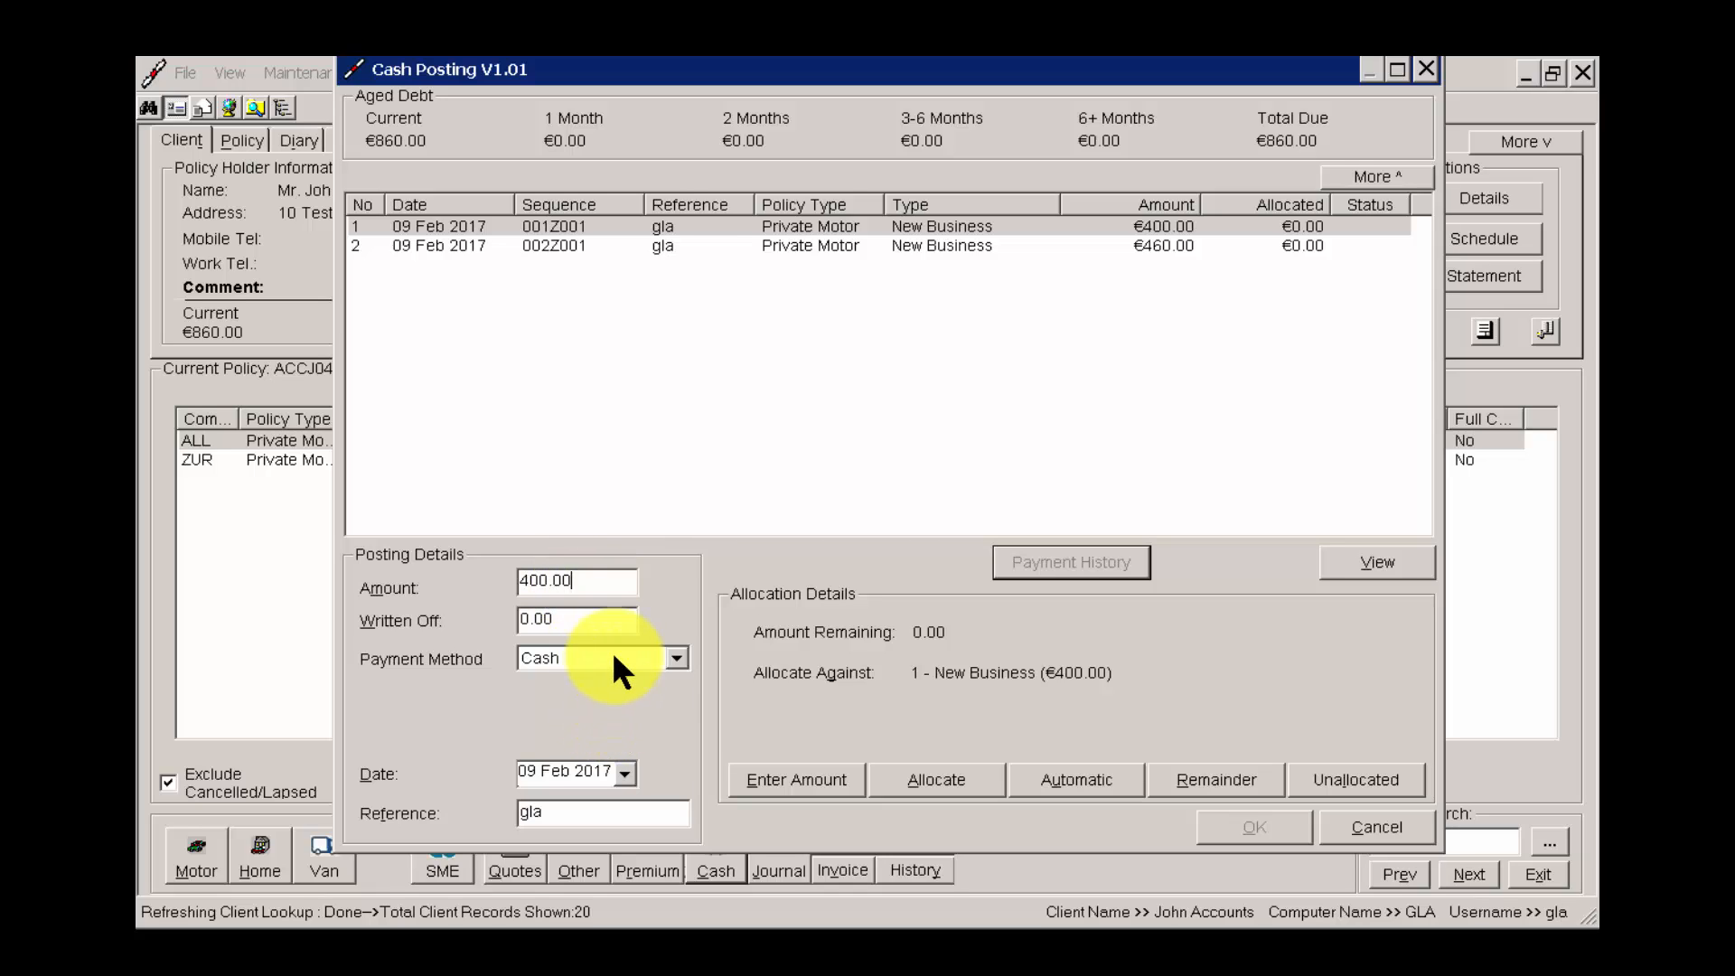
click(614, 657)
click(587, 698)
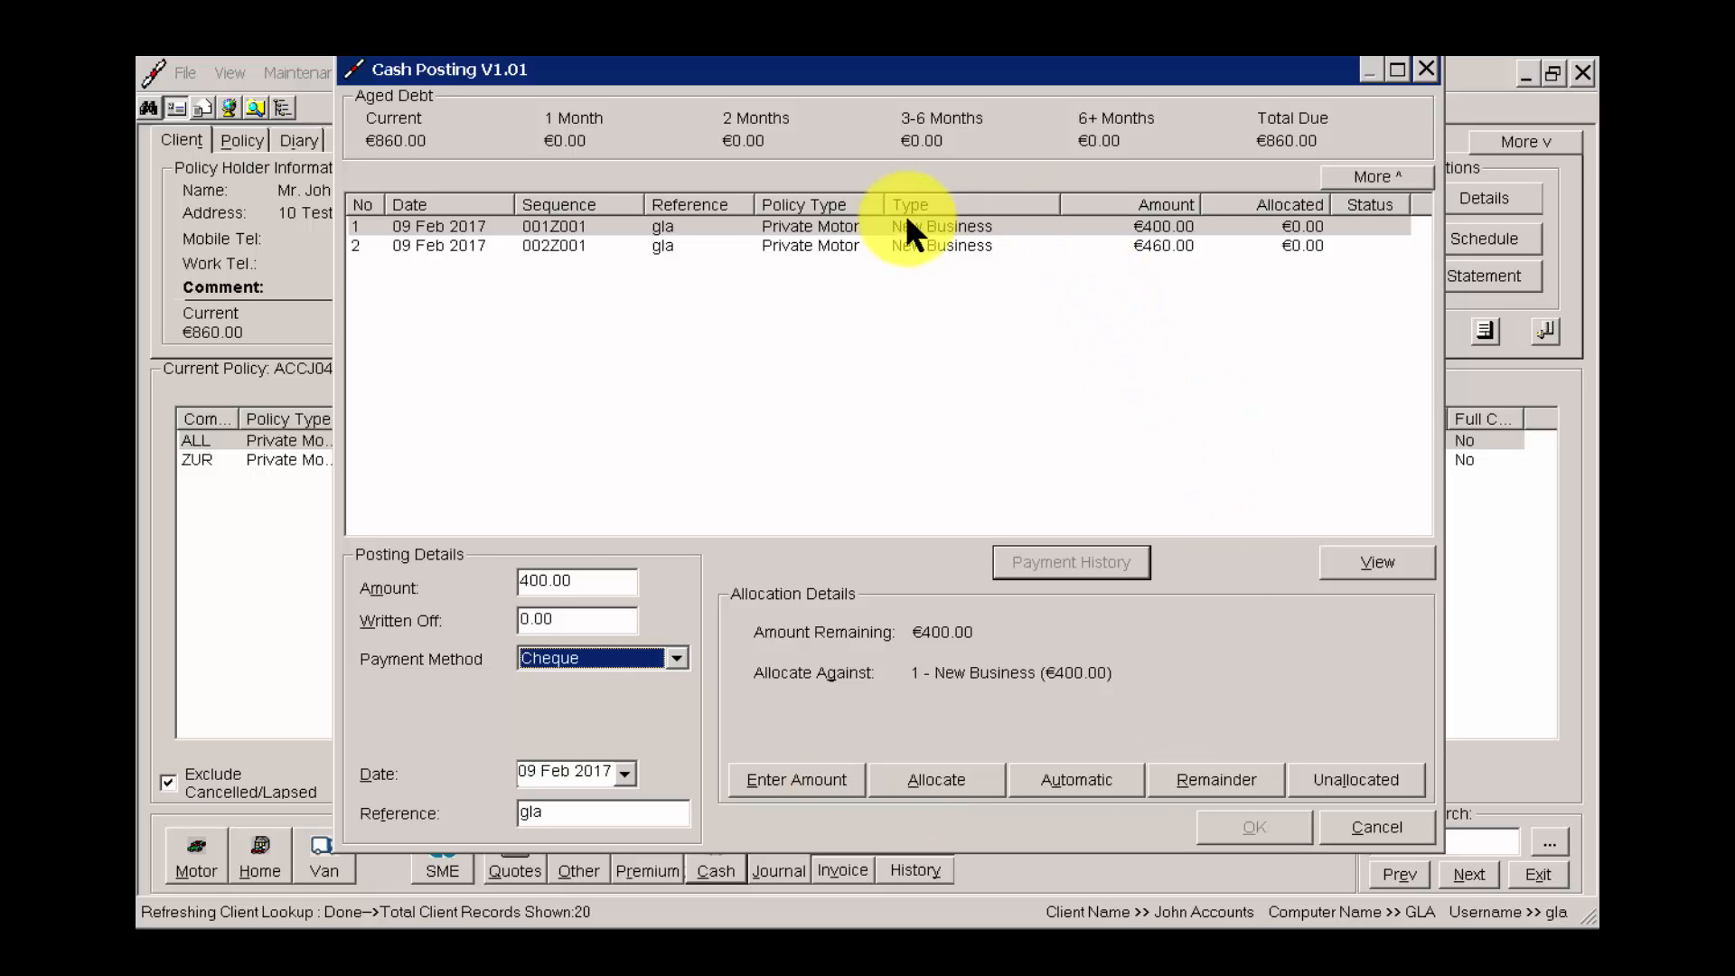
Try allocating 200.00 of the cheque to the first New Business transaction and the remaining 200.00 to the second.
click(1082, 227)
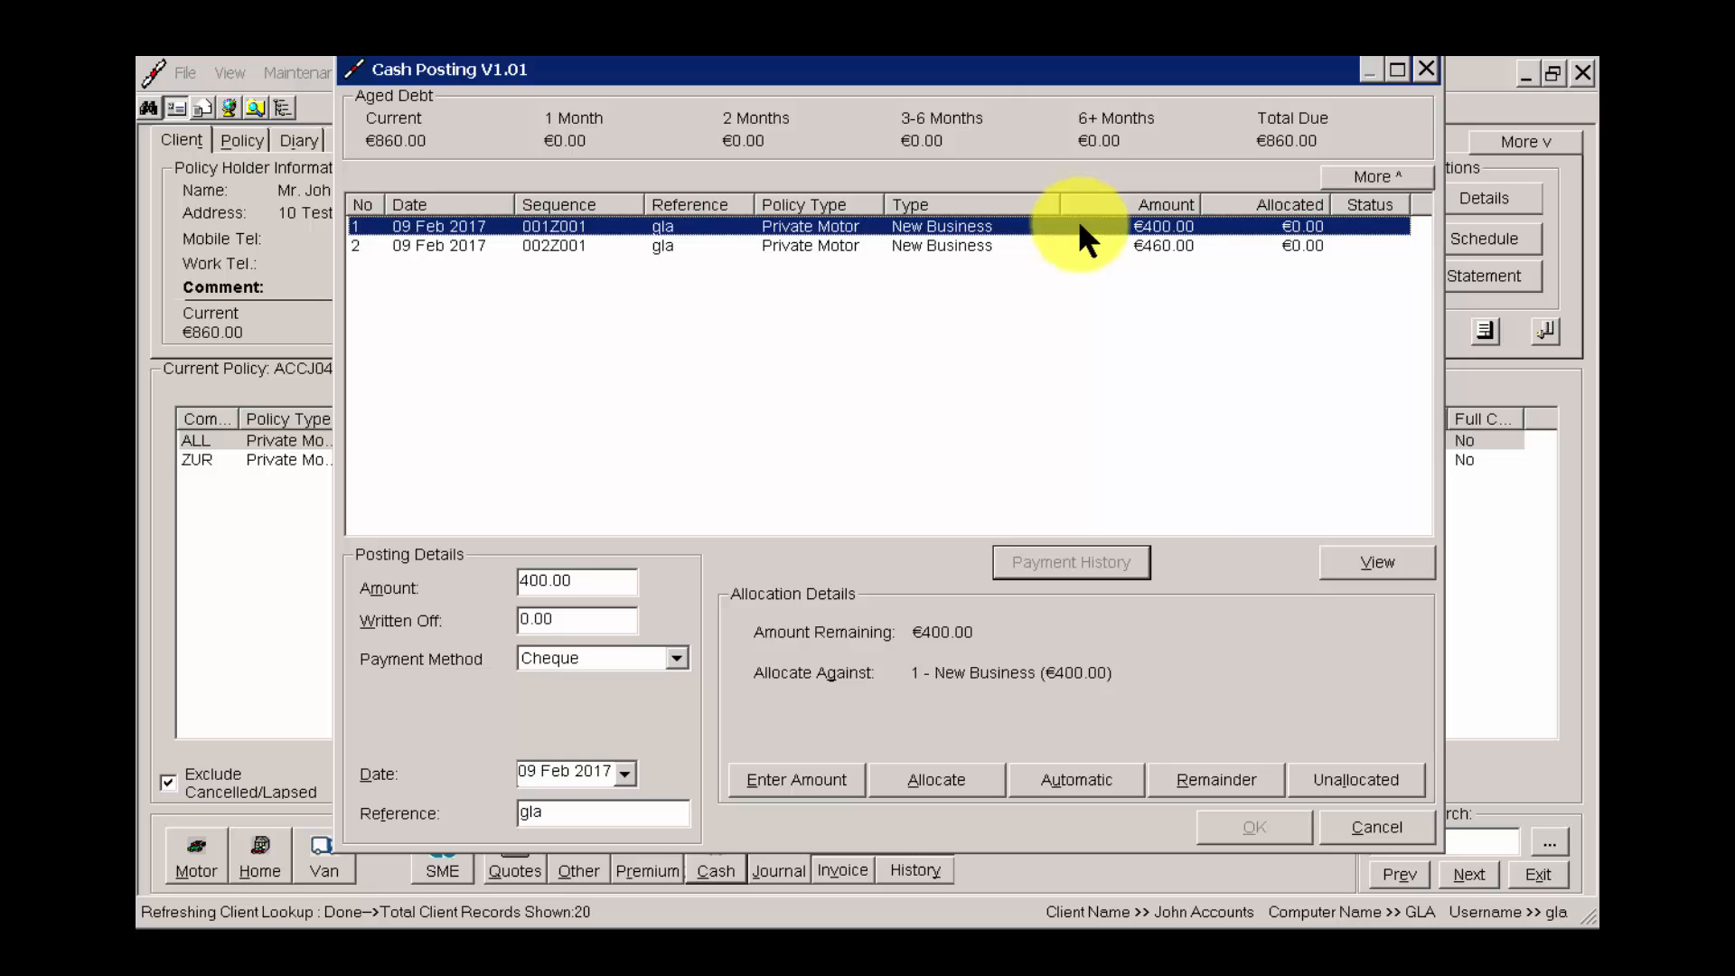
click(931, 779)
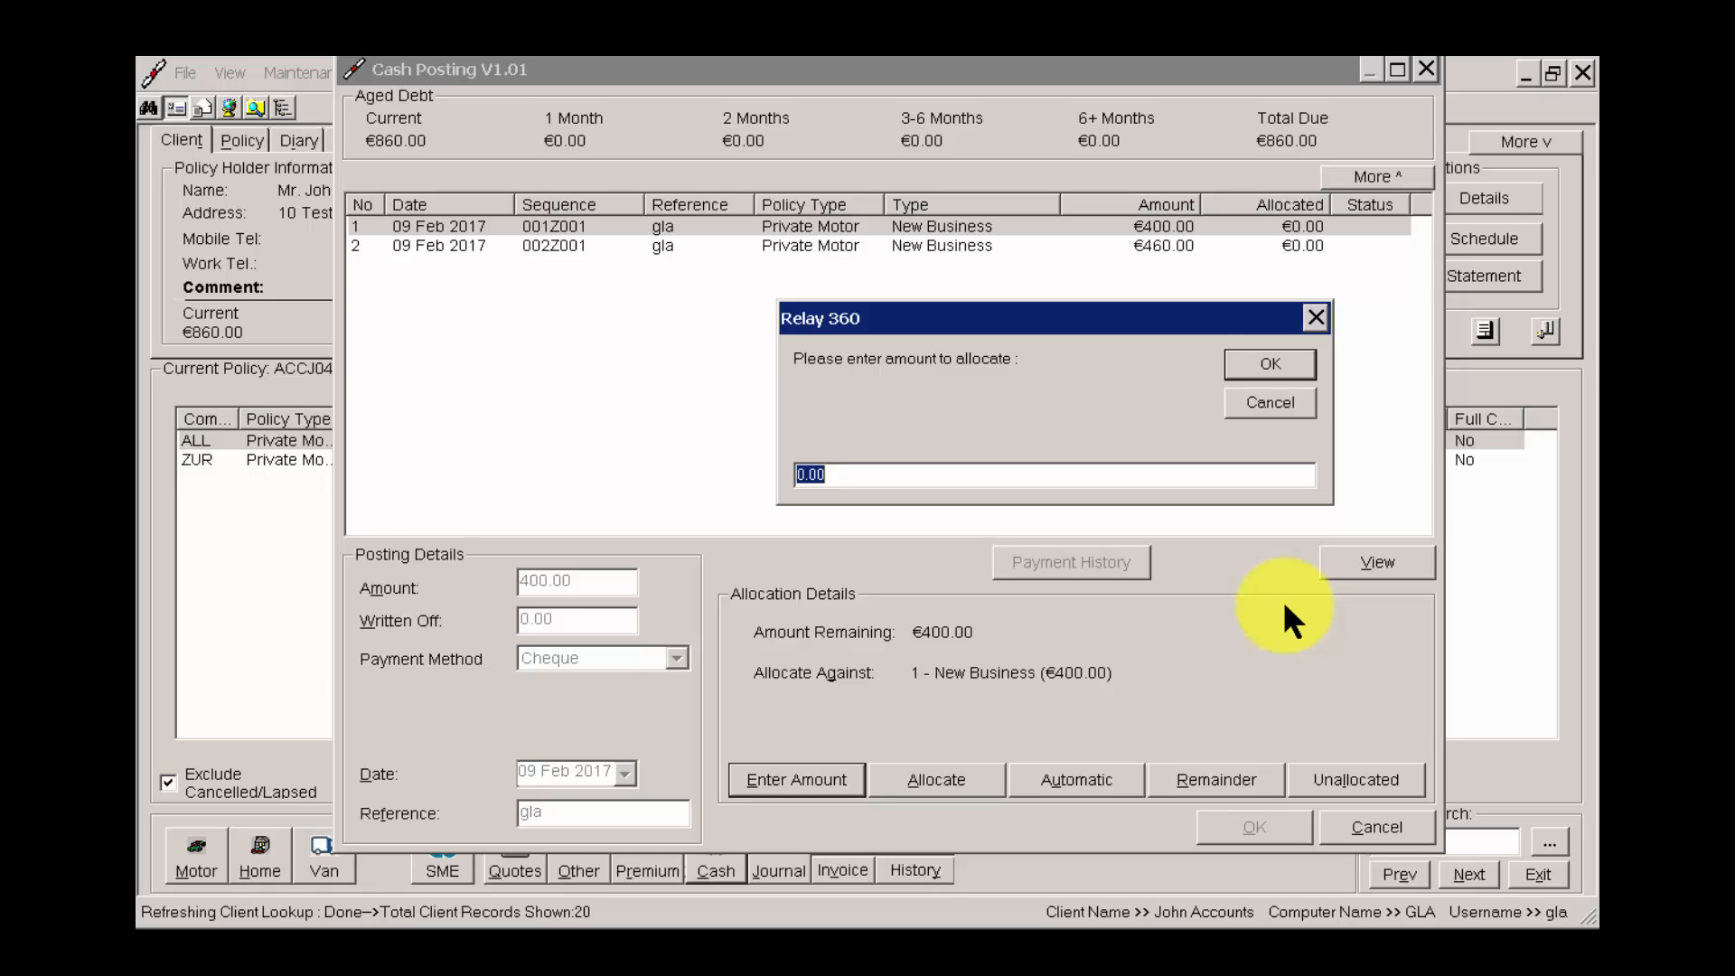
text(200.00)
click(1271, 363)
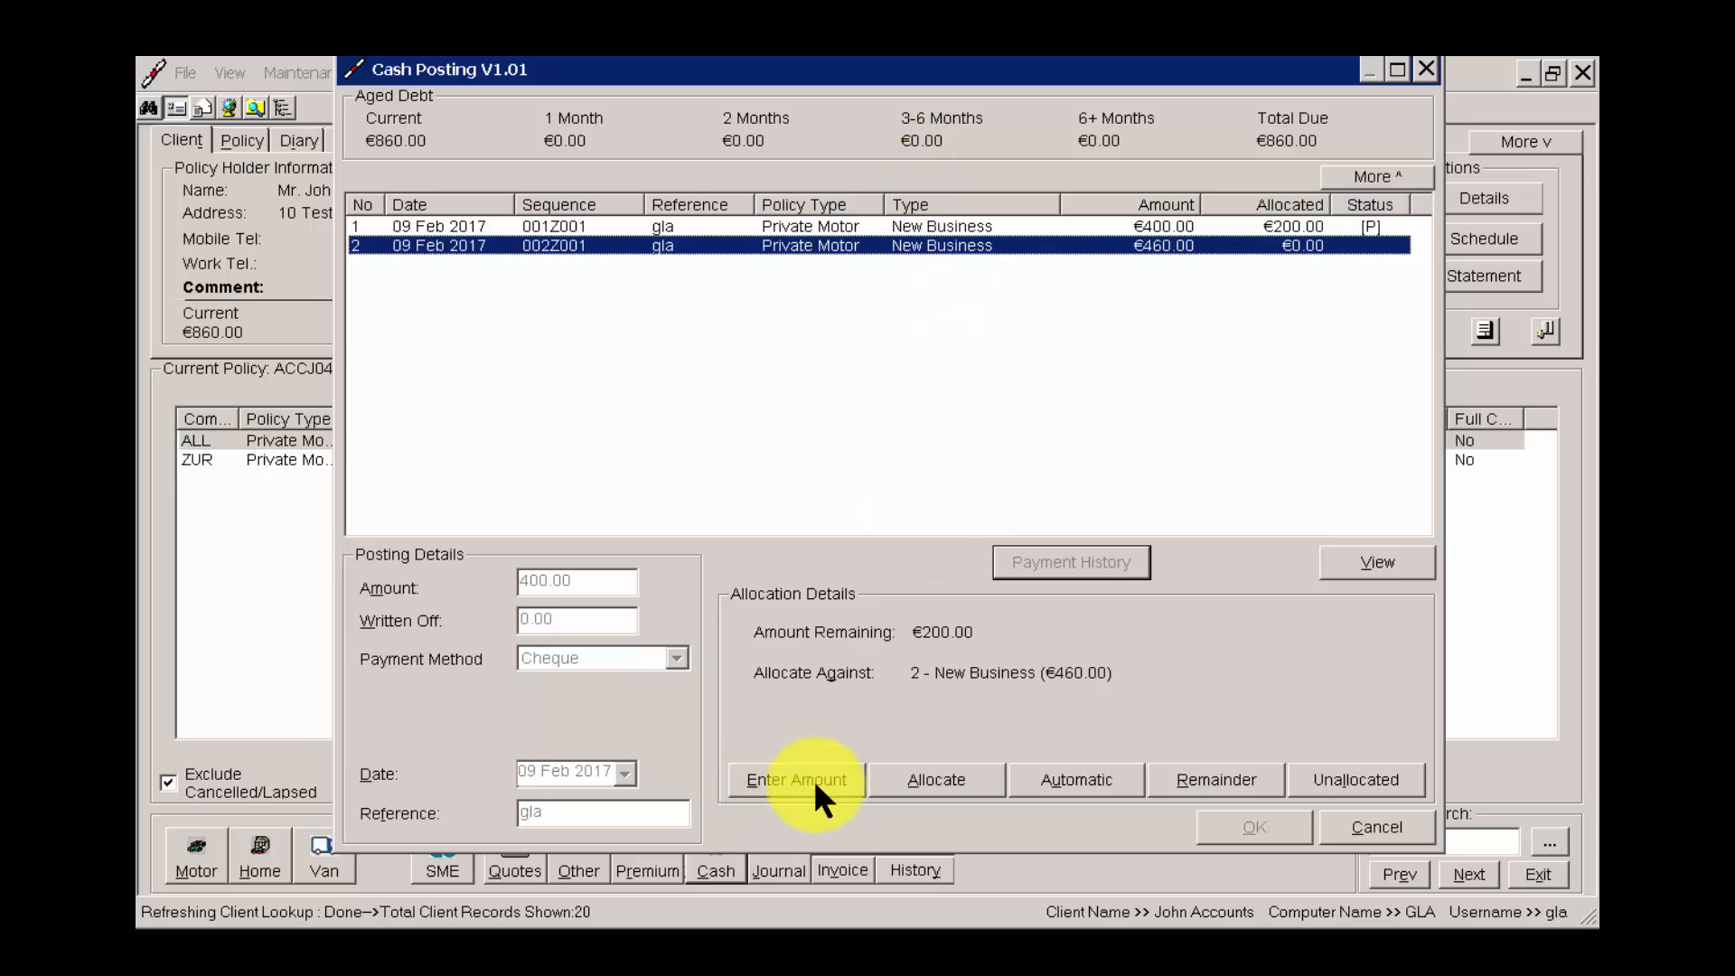
click(1217, 779)
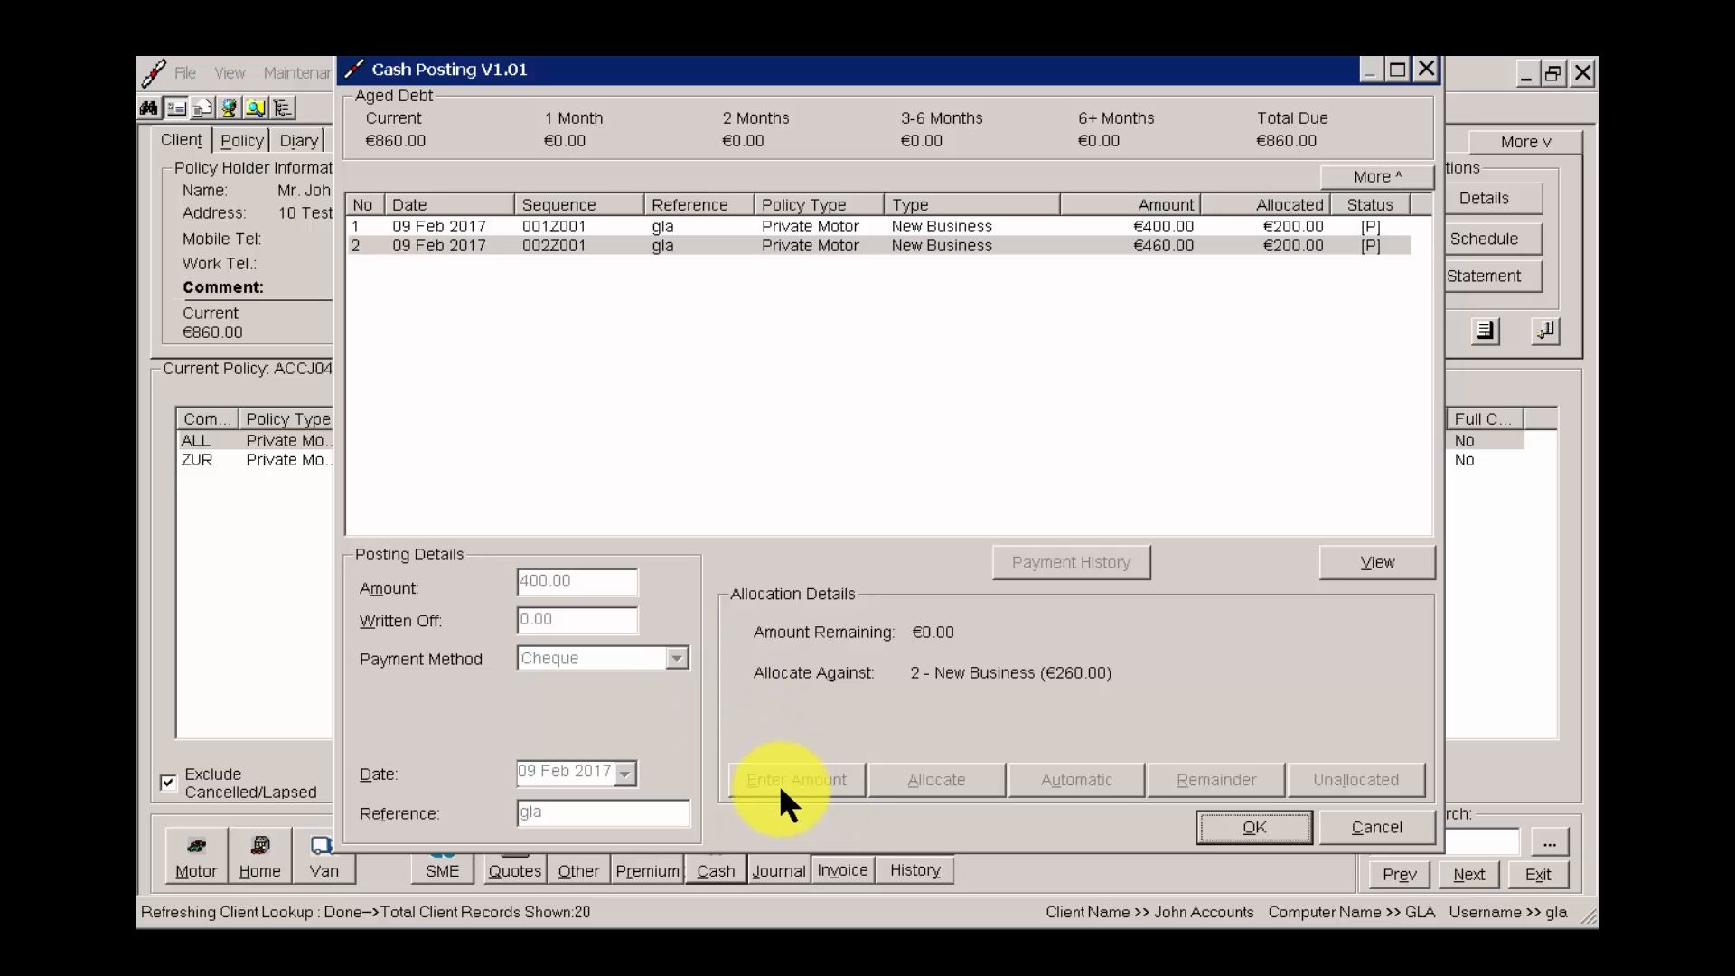
key(Return)
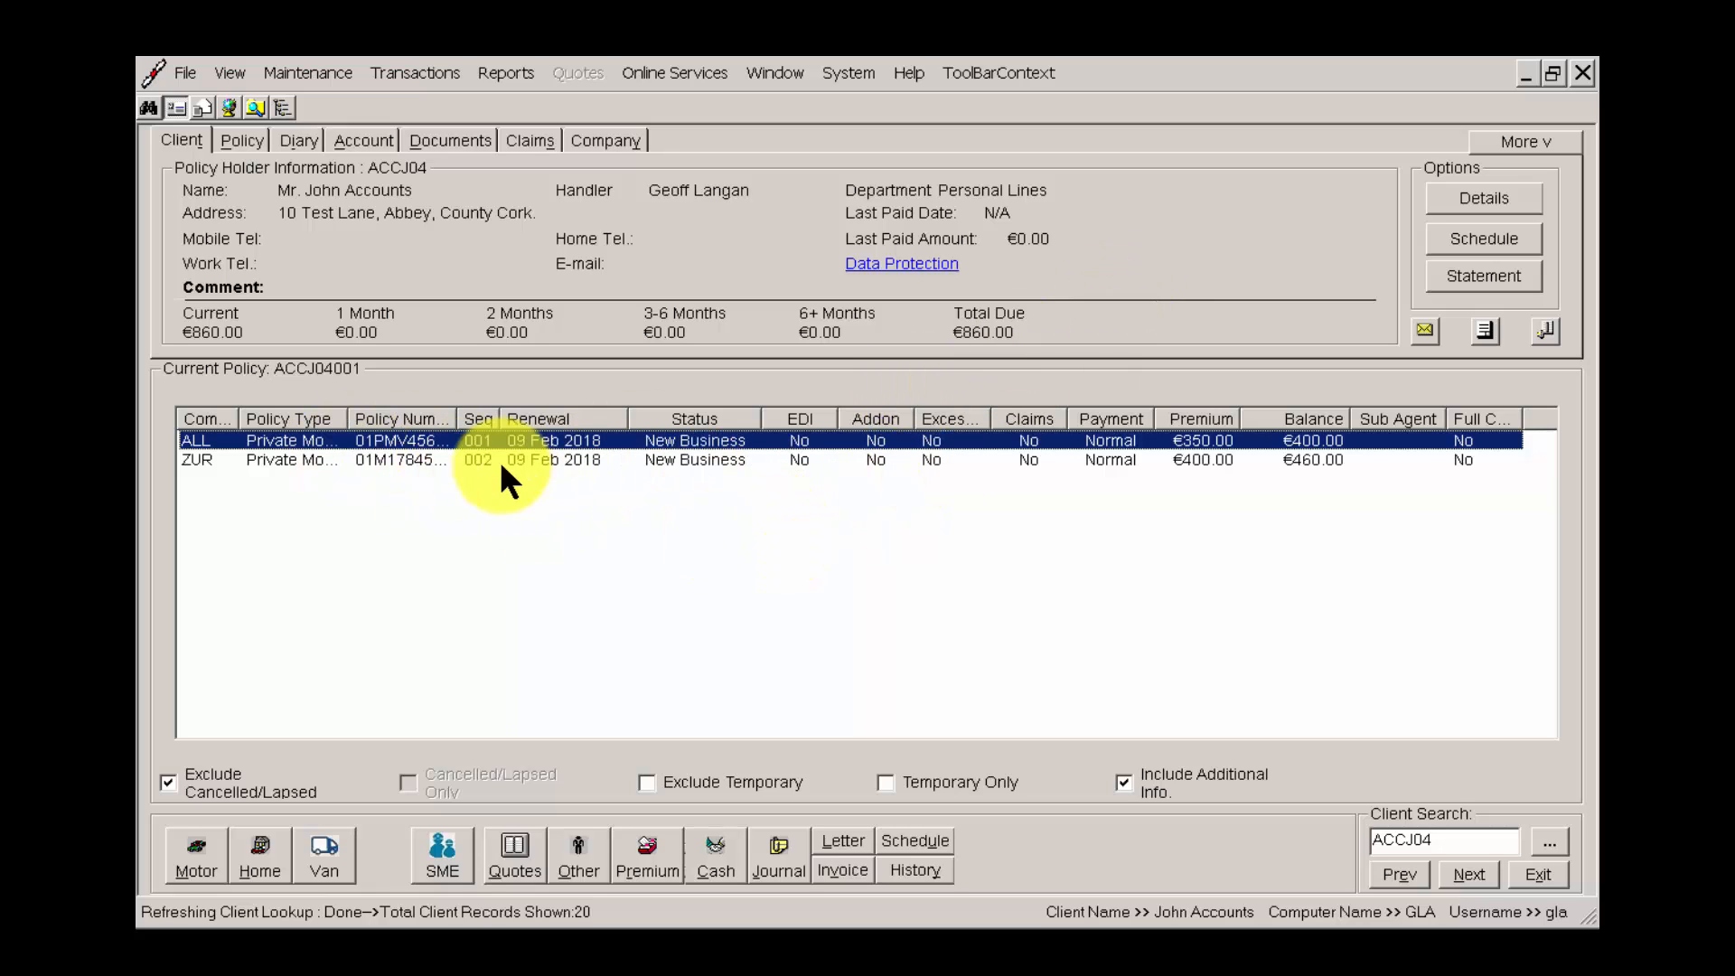
Start a cash posting of 860.00 on the first policy, paid by Online Card with Visa as the card type.
right_click(779, 438)
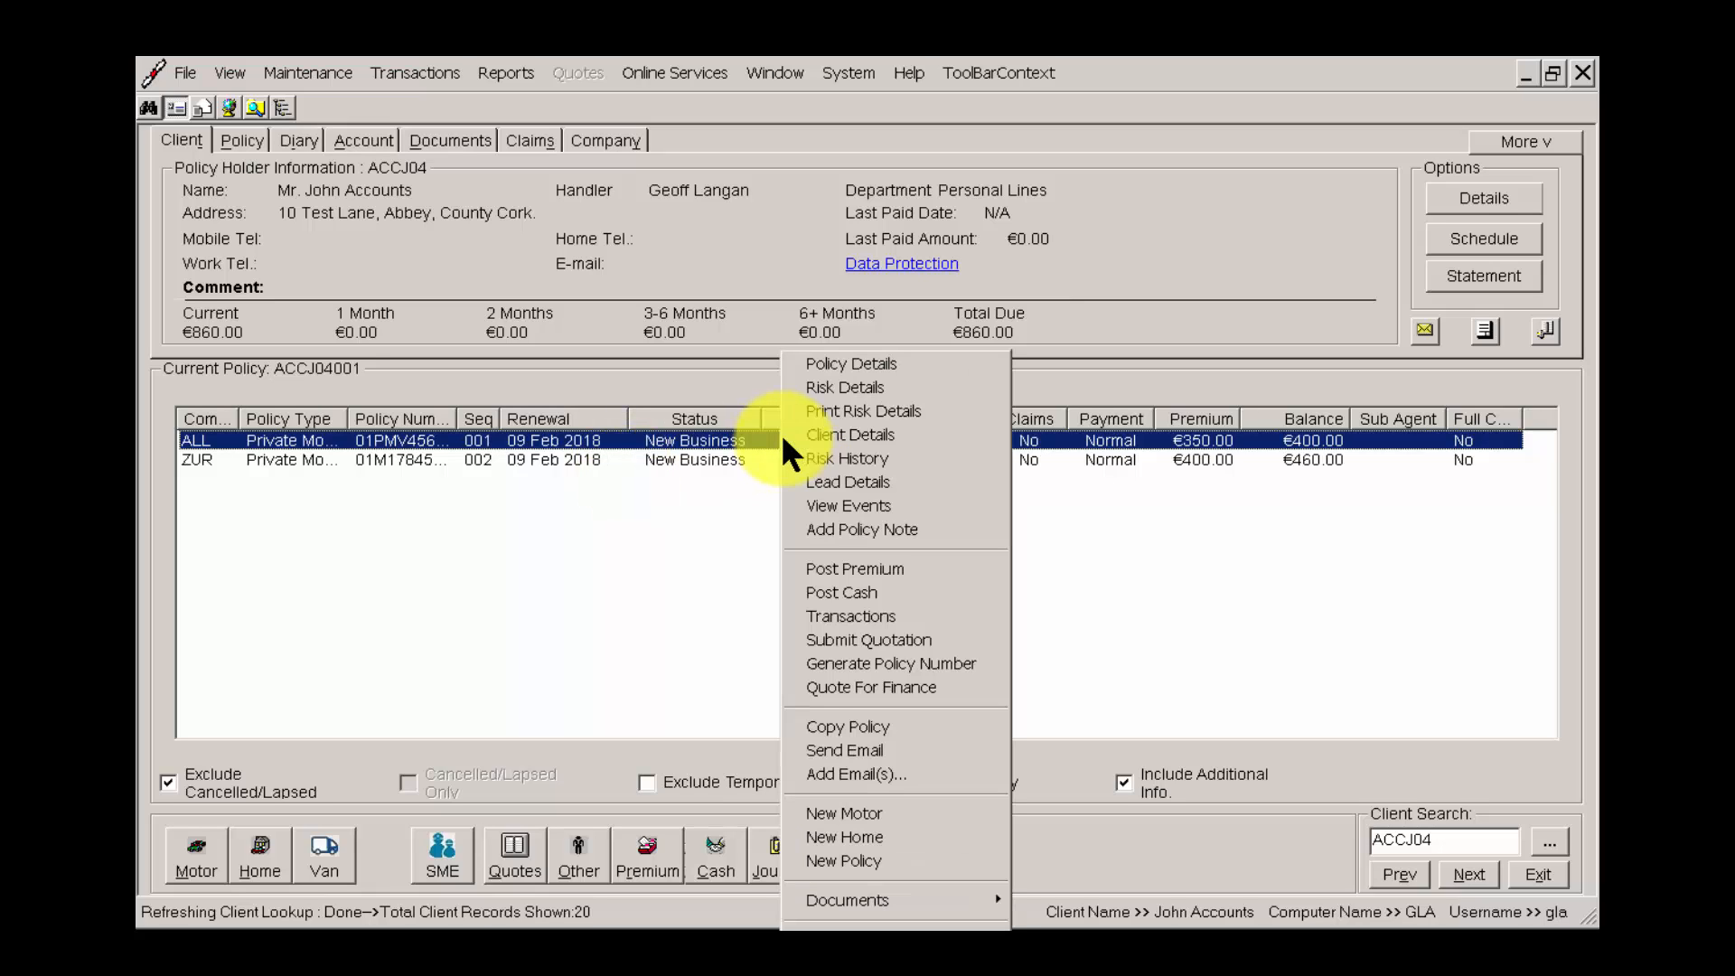
click(862, 589)
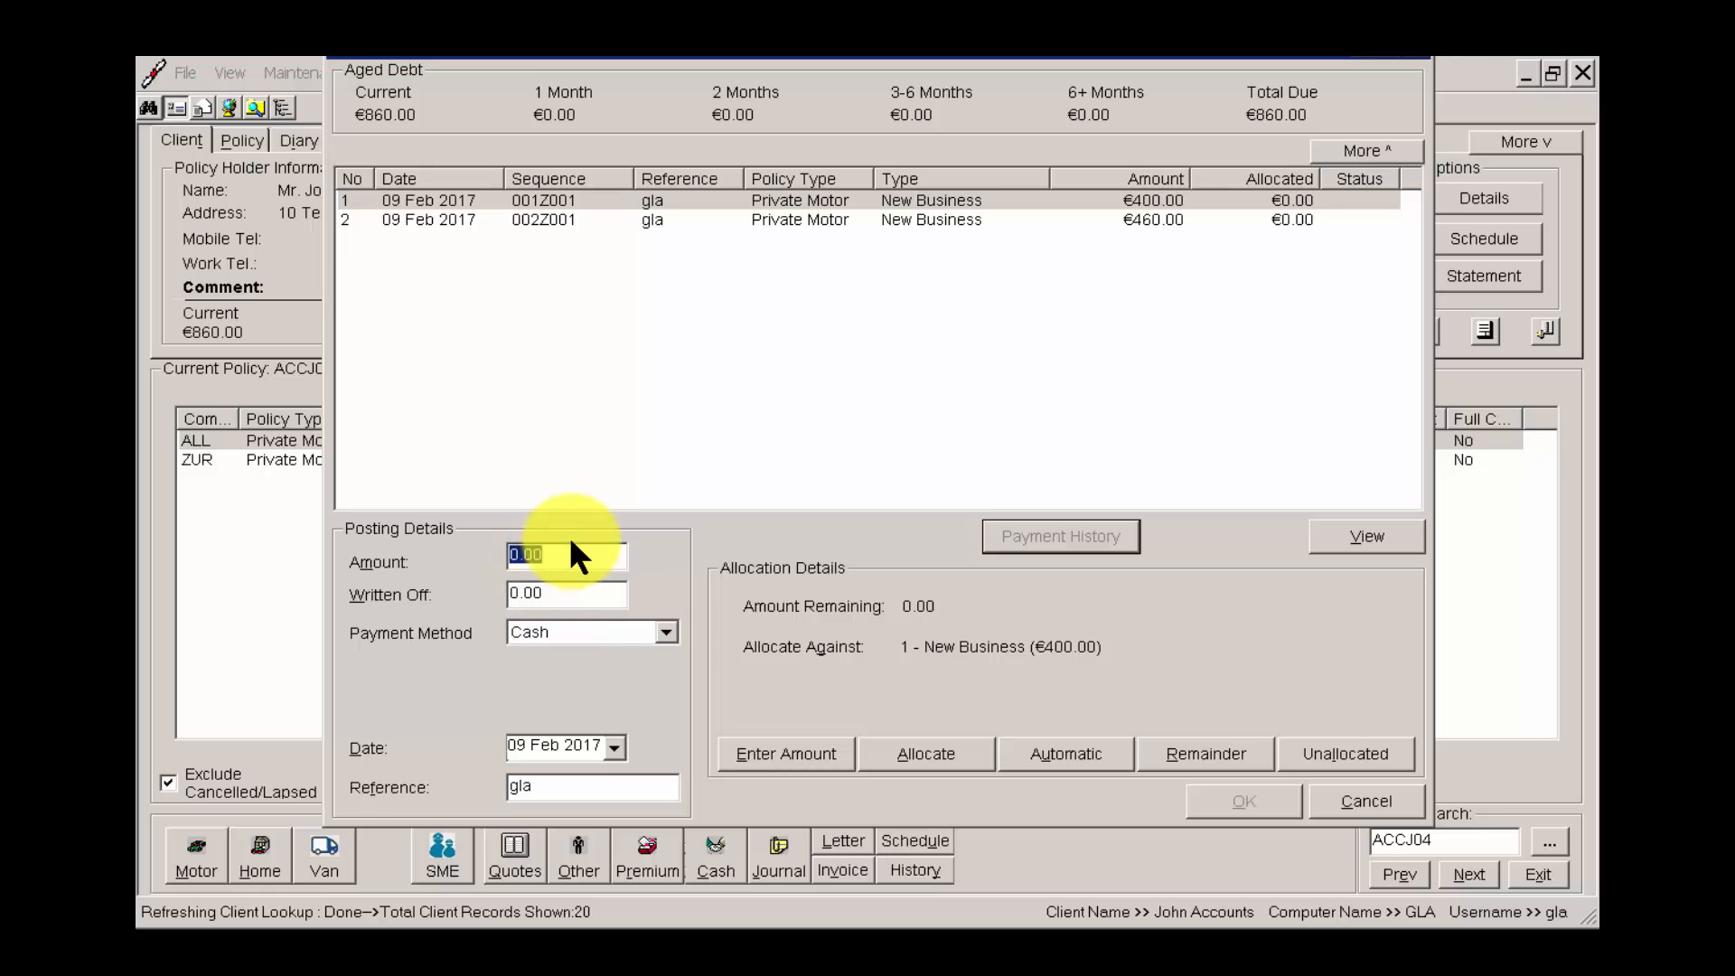
text(860)
click(561, 630)
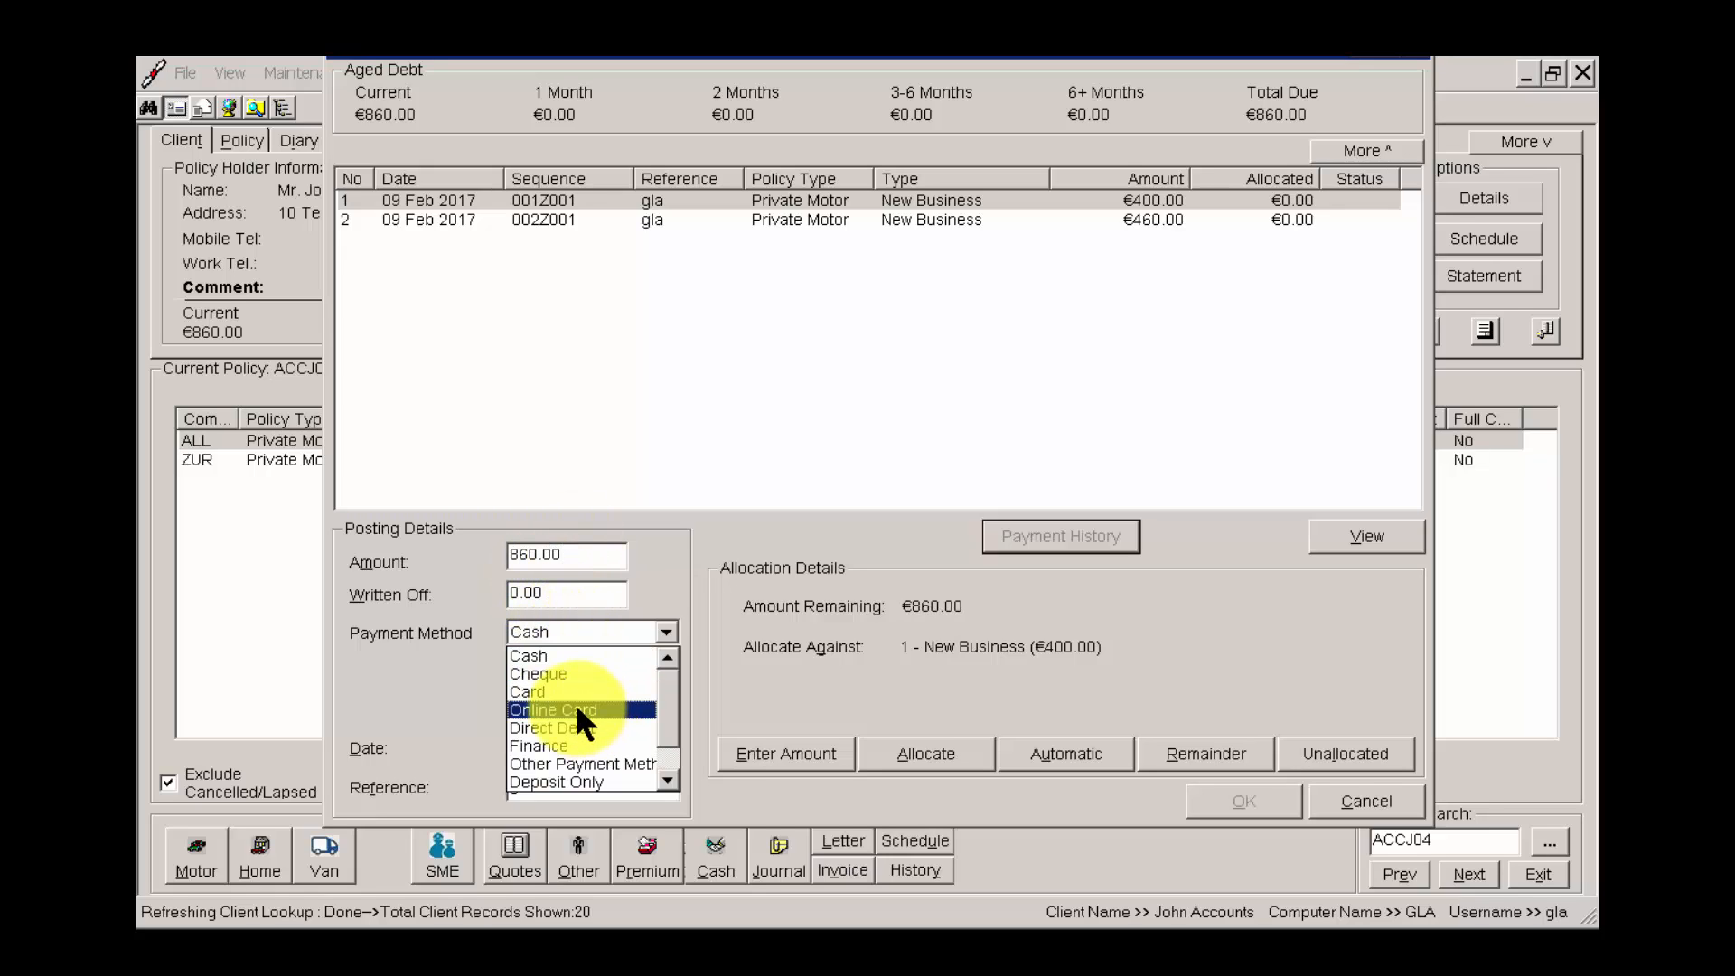
click(577, 708)
click(587, 672)
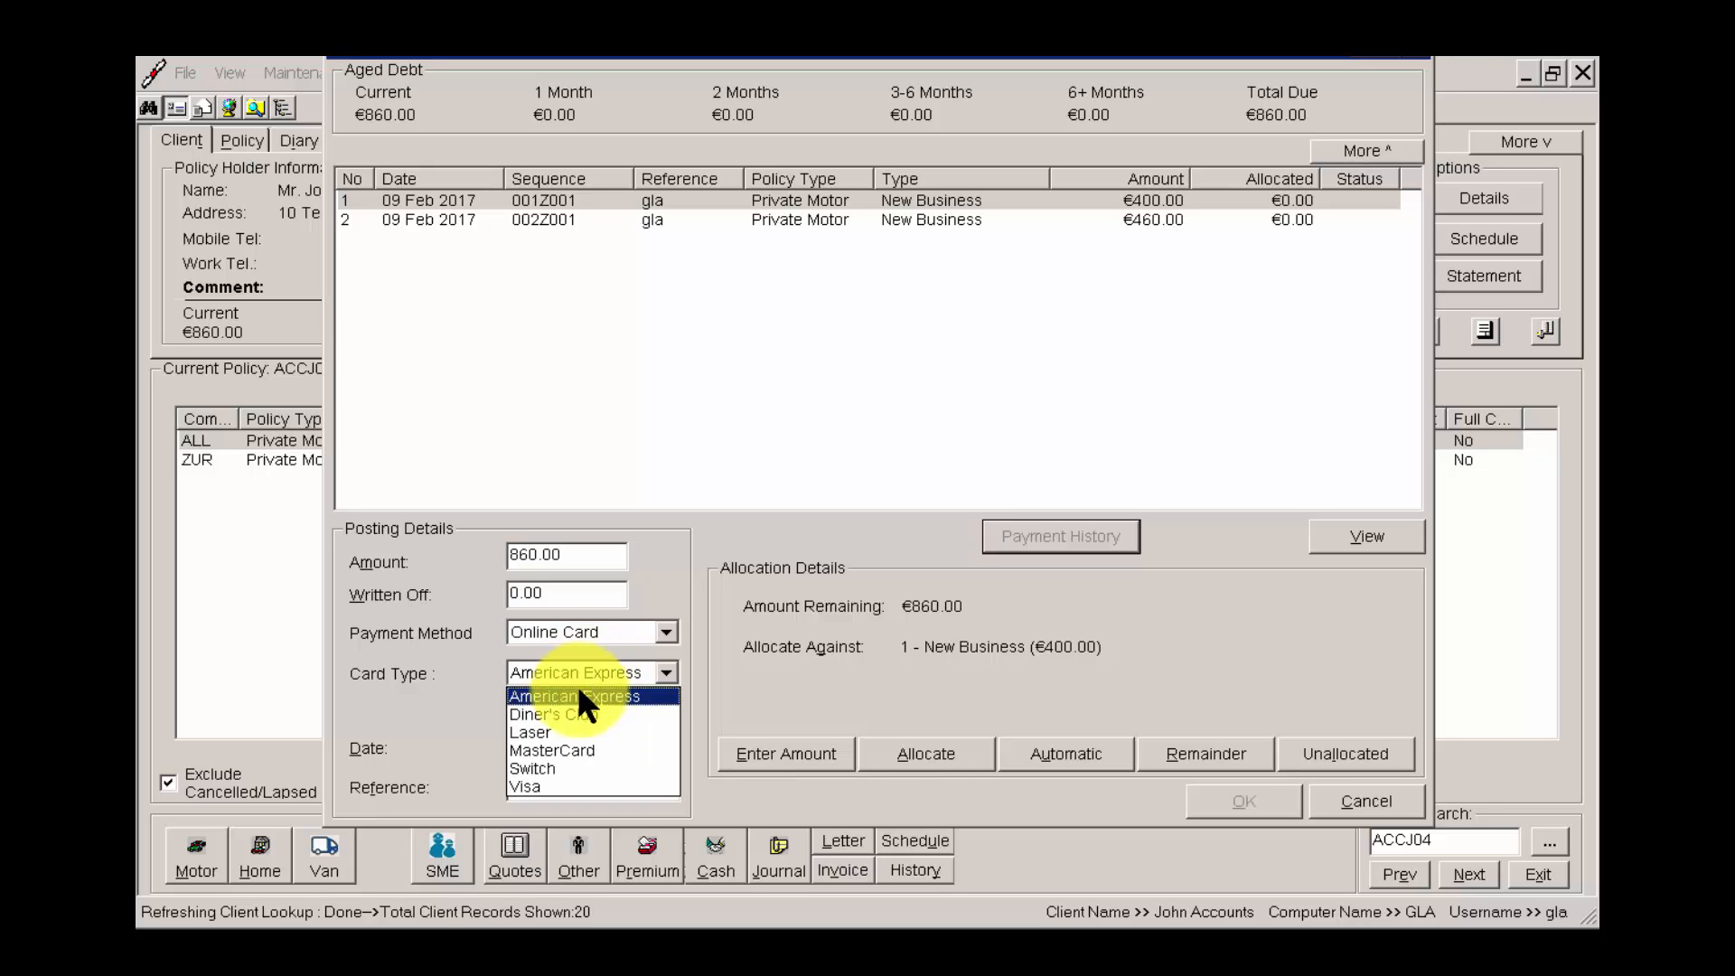
click(537, 783)
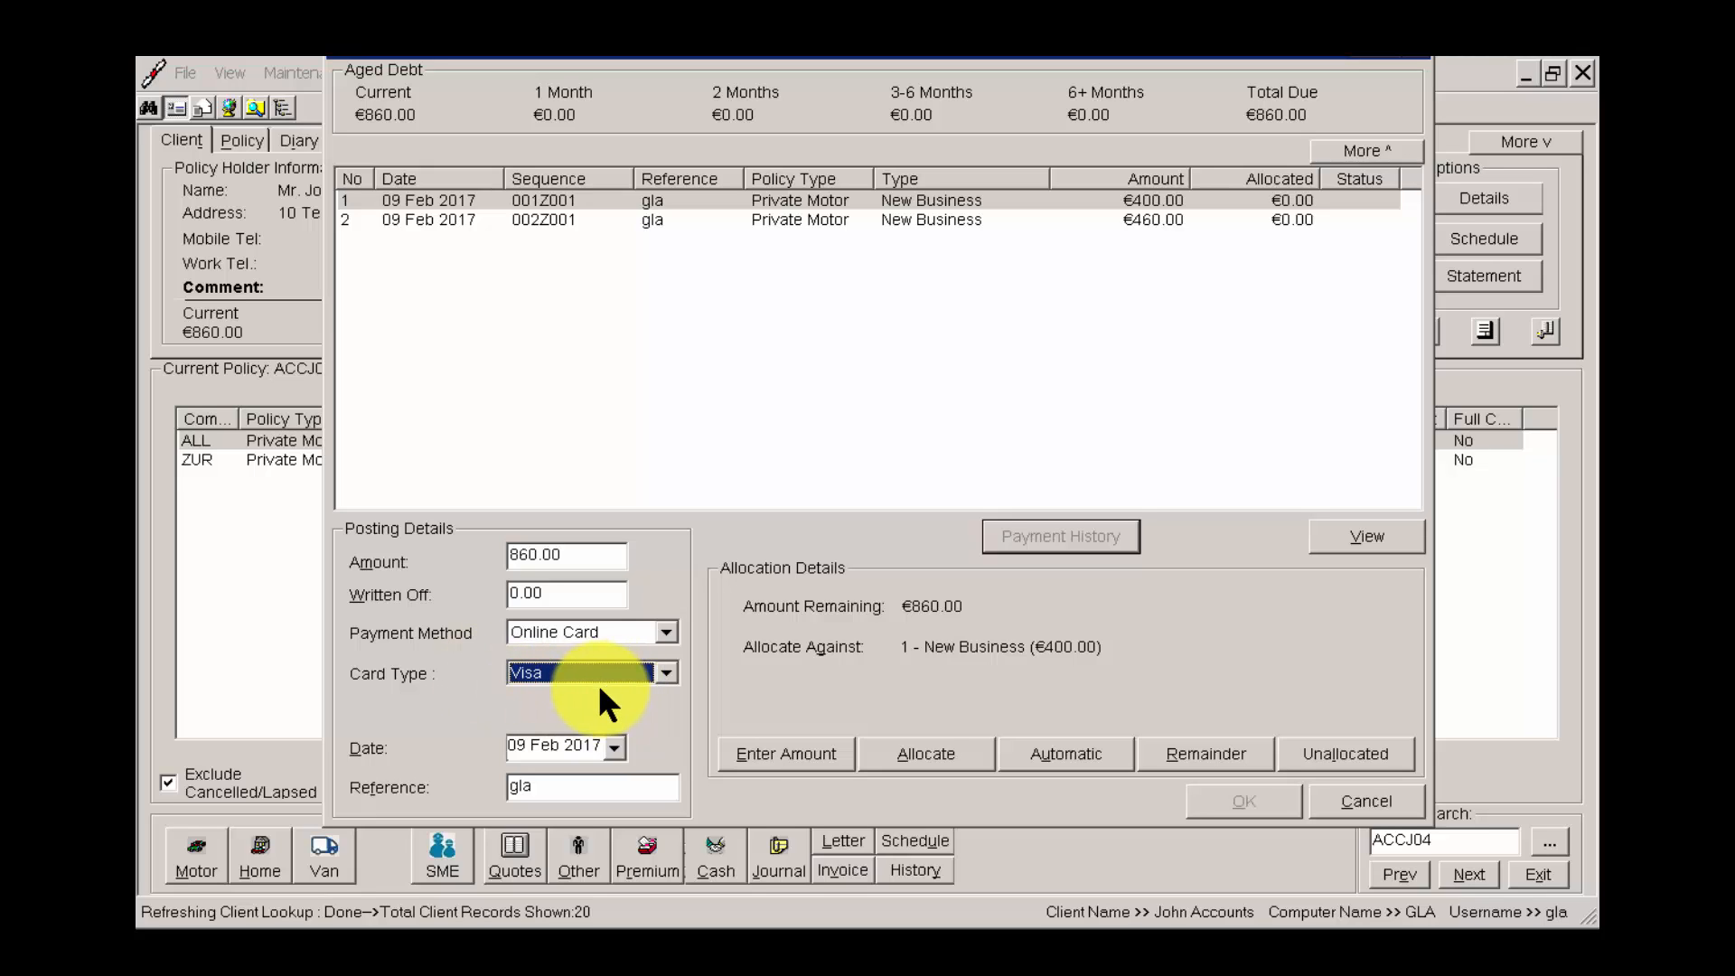
Allocate the 860.00 automatically across both New Business transactions and proceed to the card payment form.
click(1092, 743)
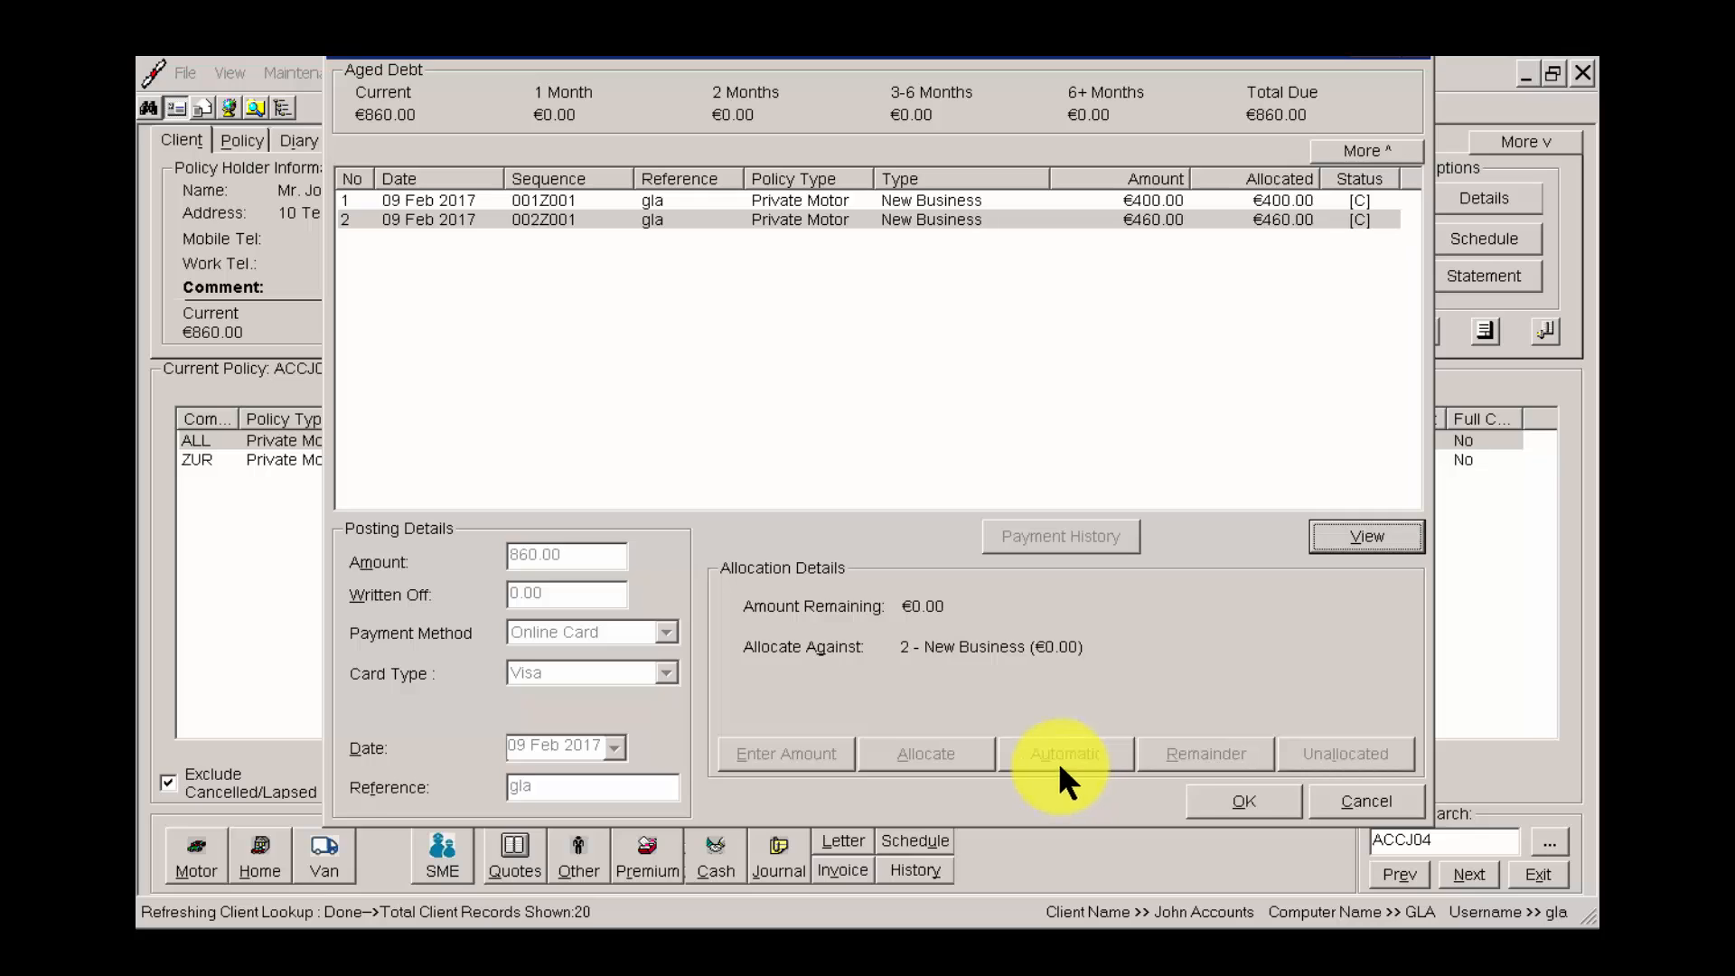
click(1244, 801)
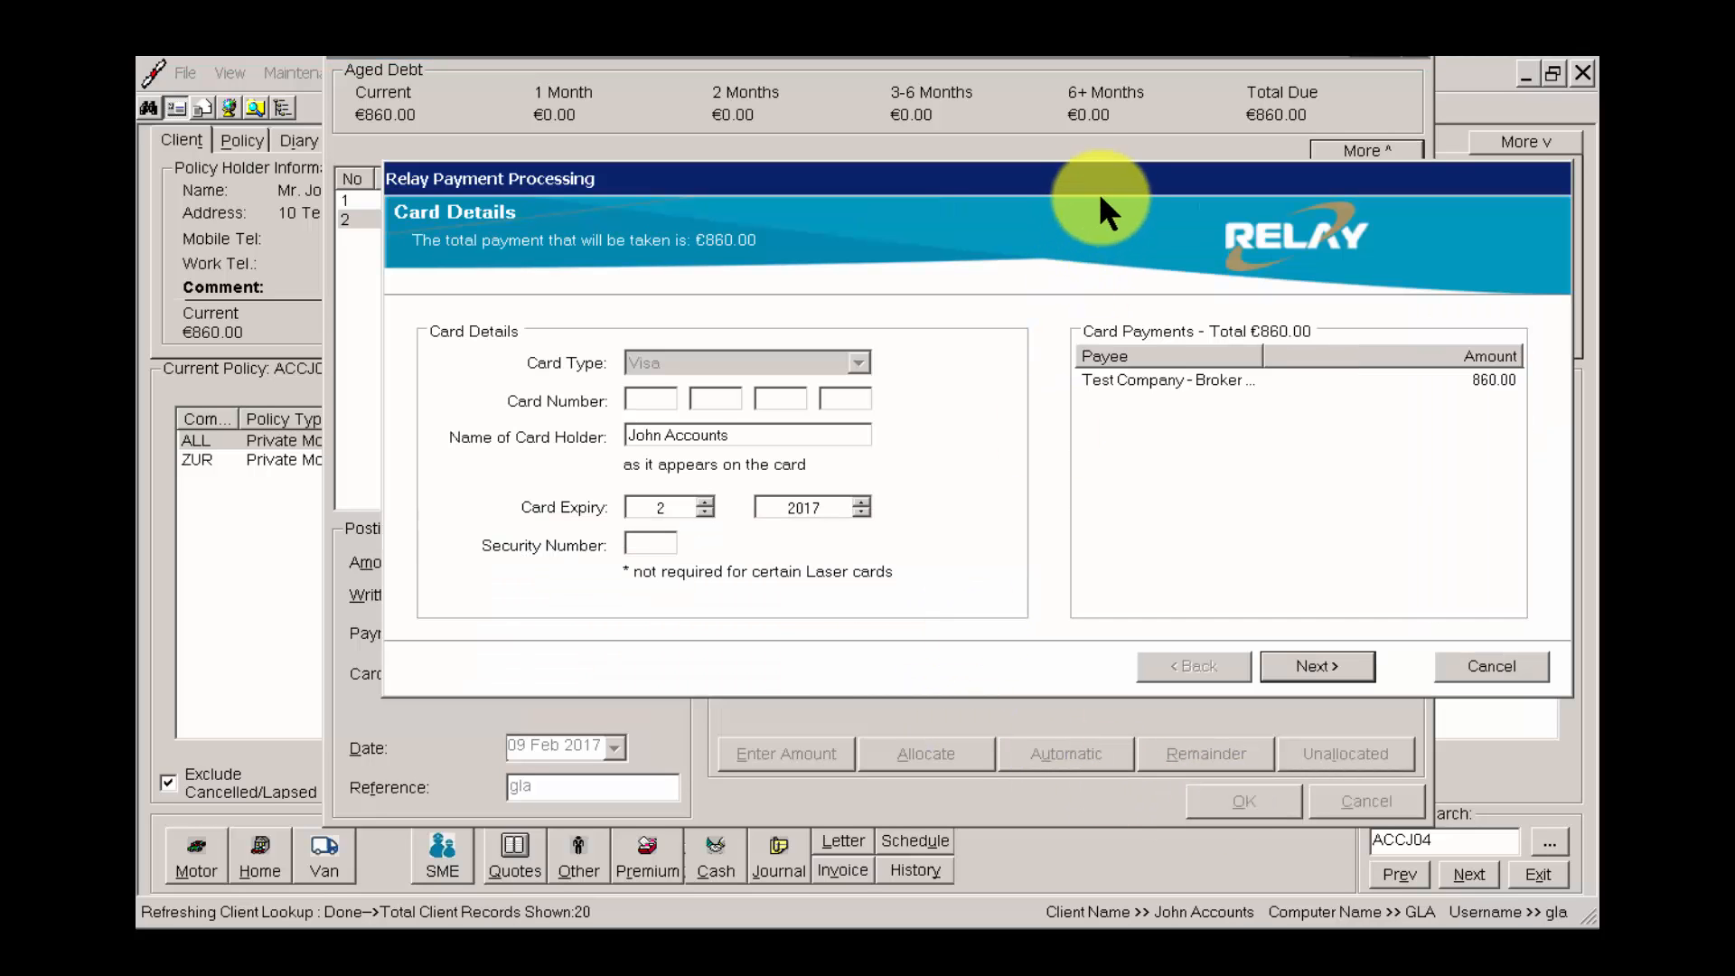
drag(1061, 177, 968, 190)
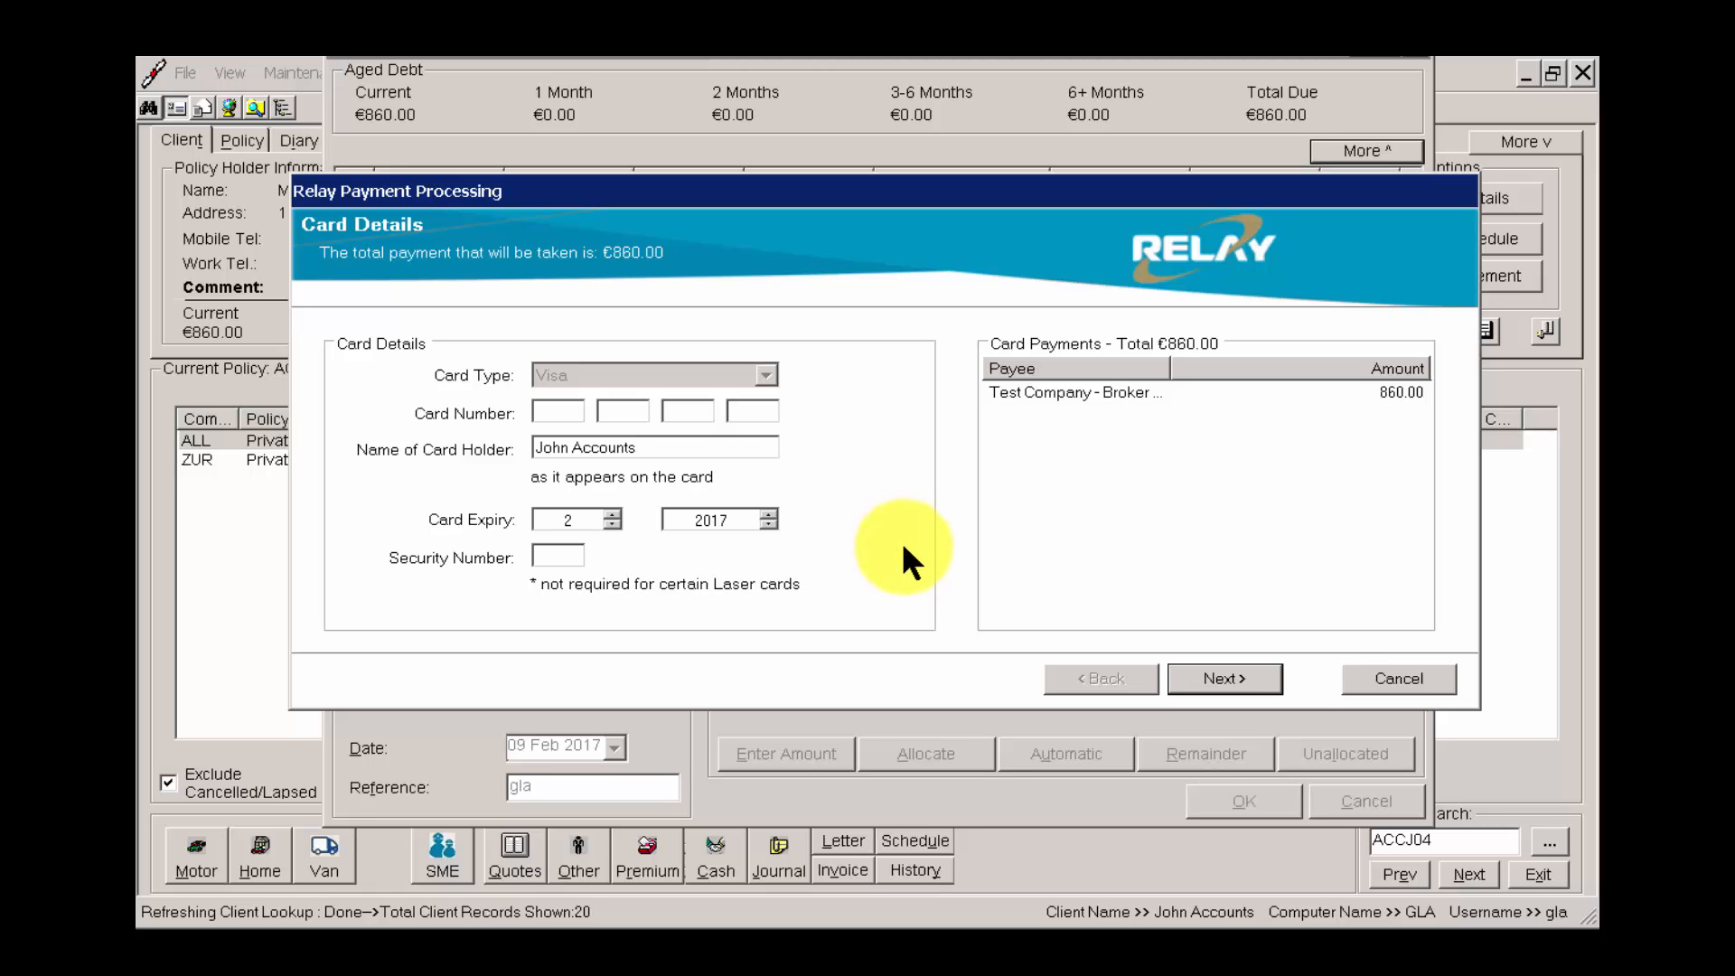
Enter the card number and security number for the Visa payment and continue to the payment request.
click(546, 412)
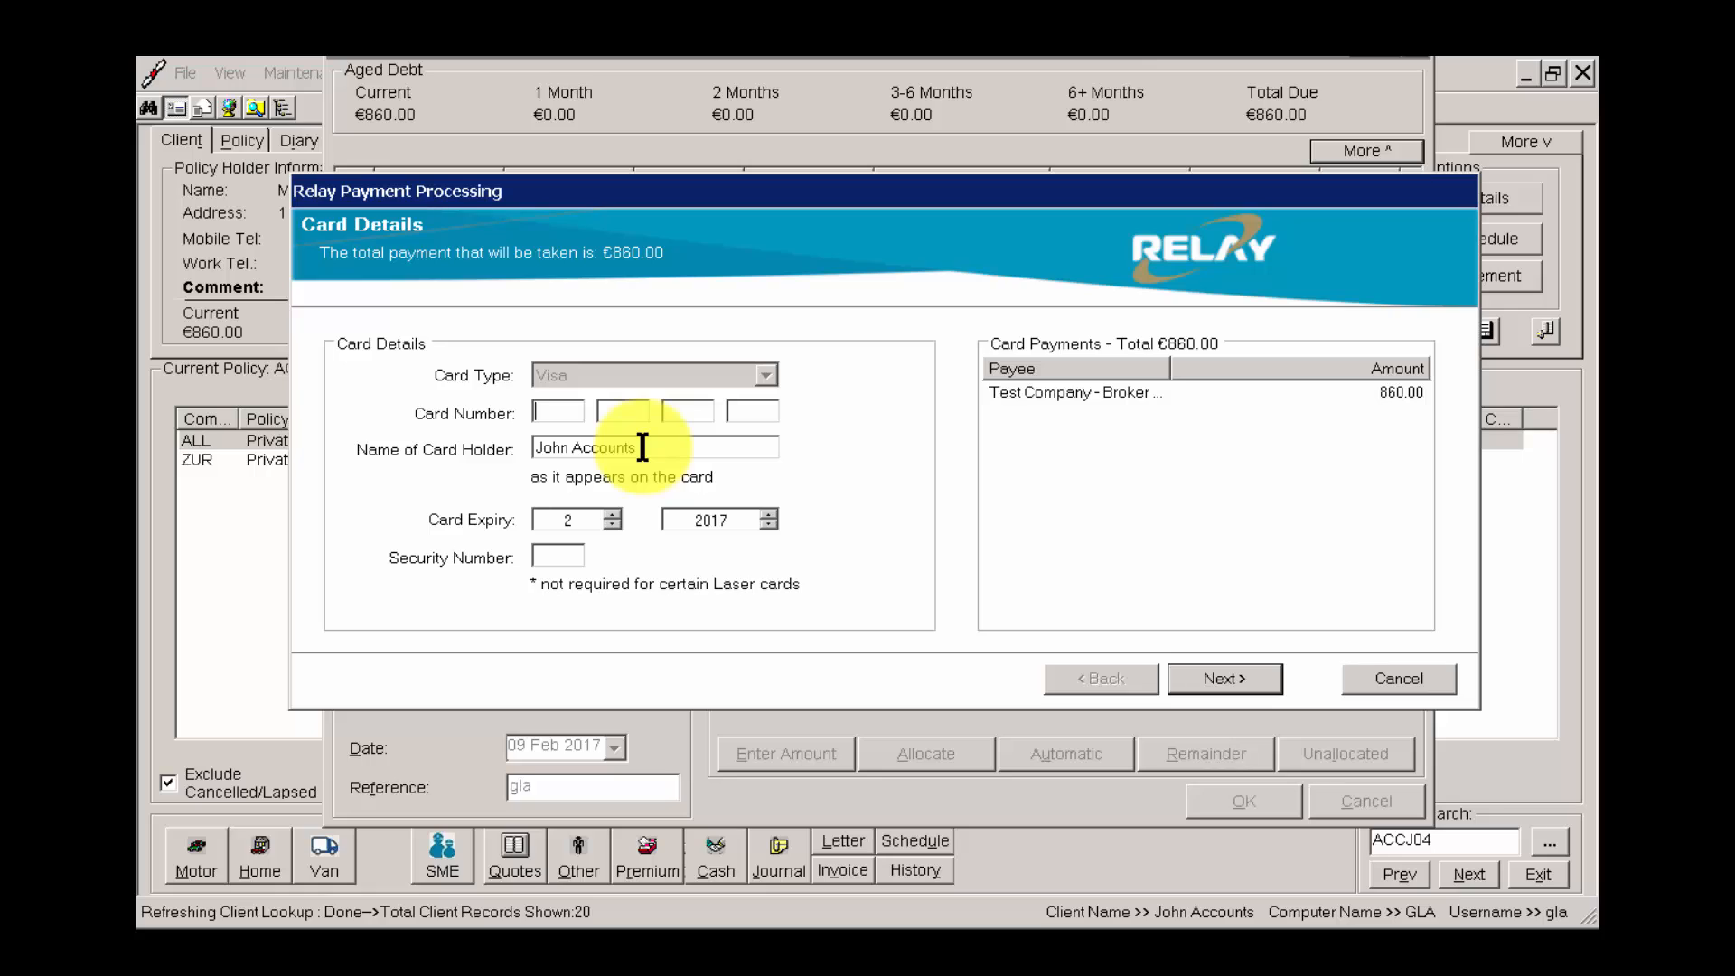
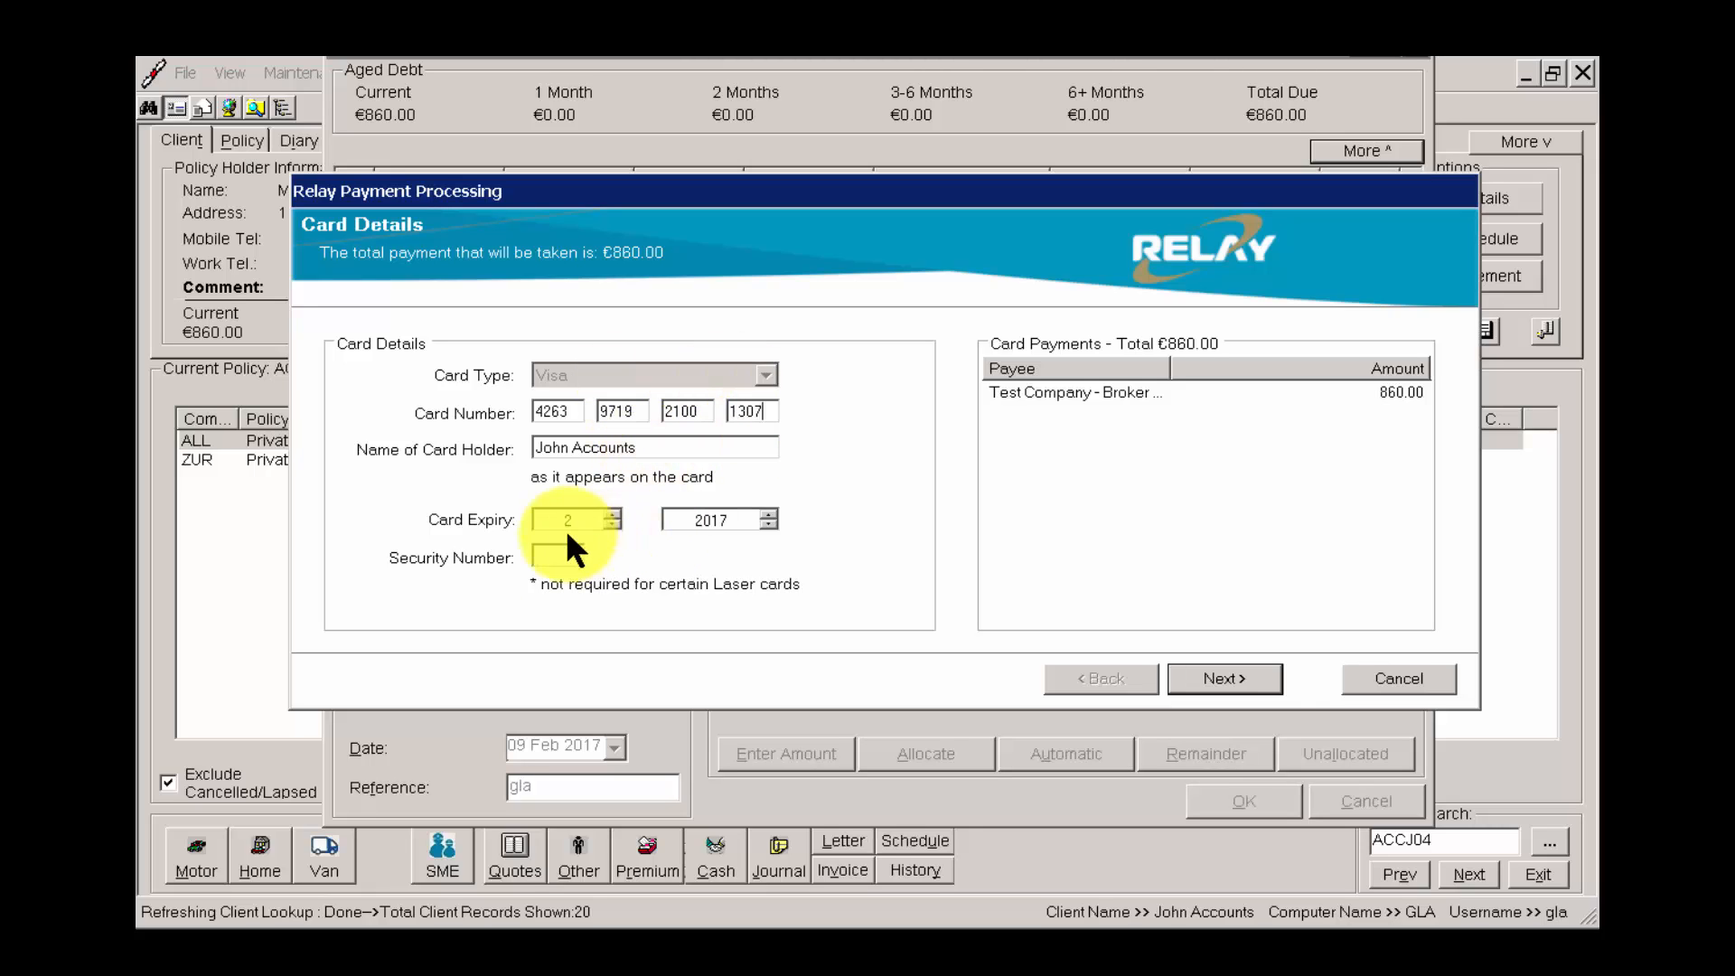
click(567, 558)
text(456)
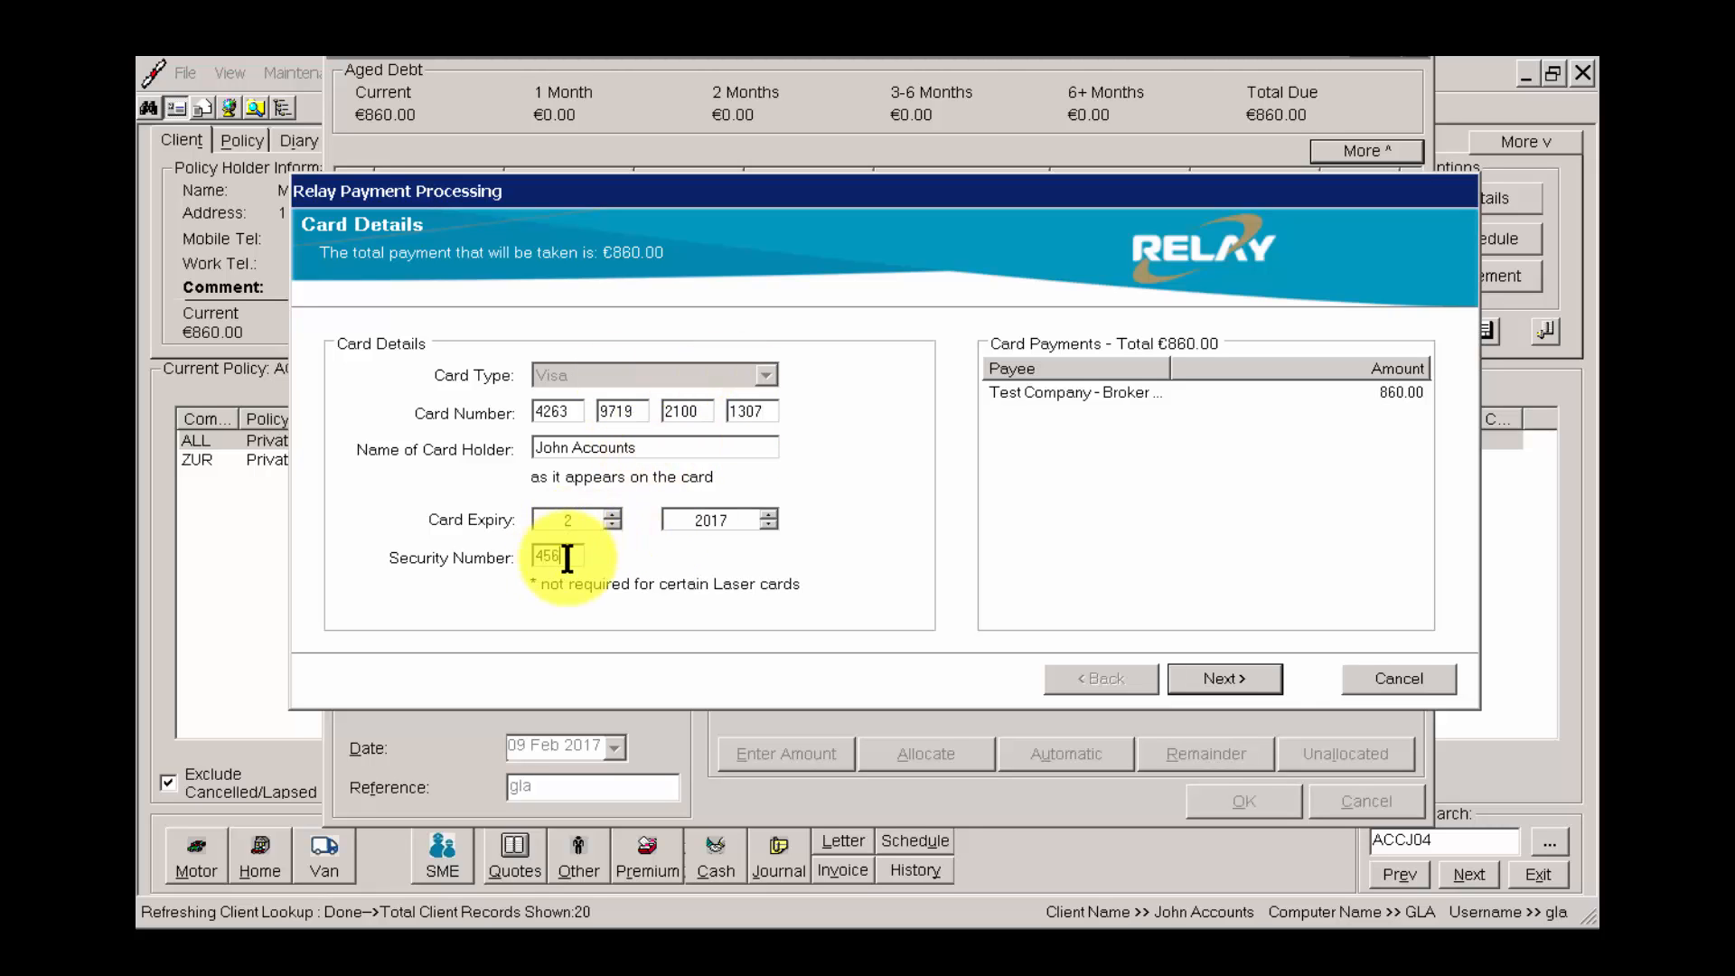
click(1227, 680)
Make the 860.00 online card payment to Test Company and complete the cash posting.
click(948, 374)
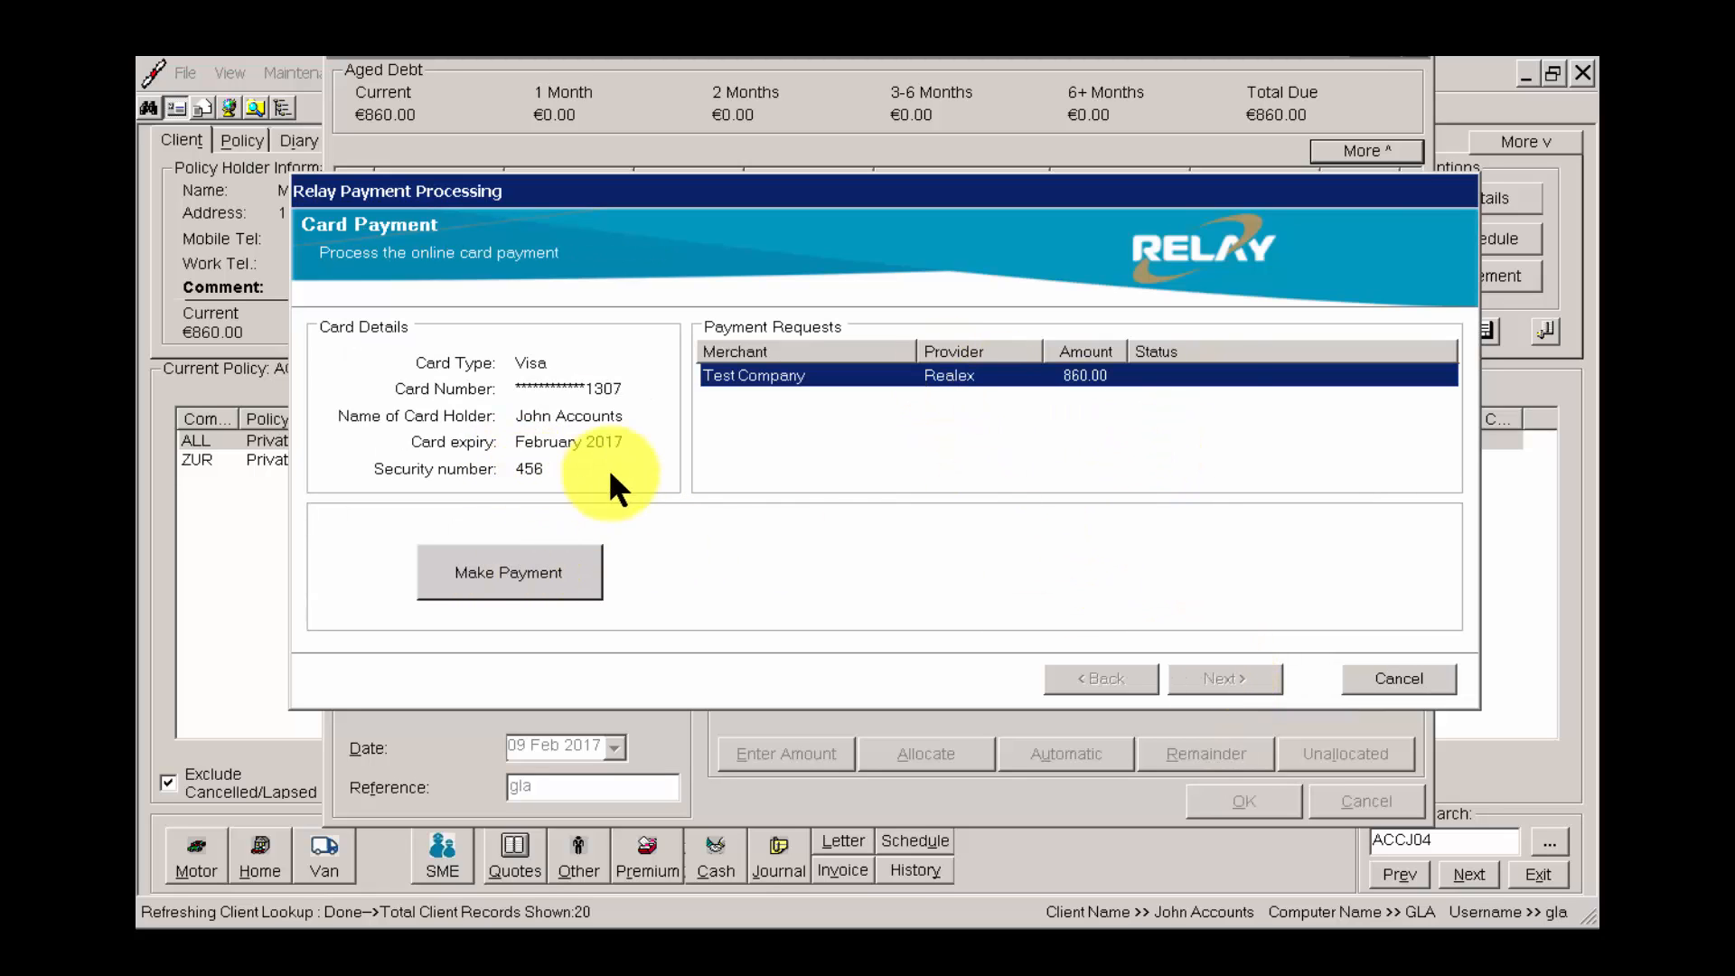
click(528, 574)
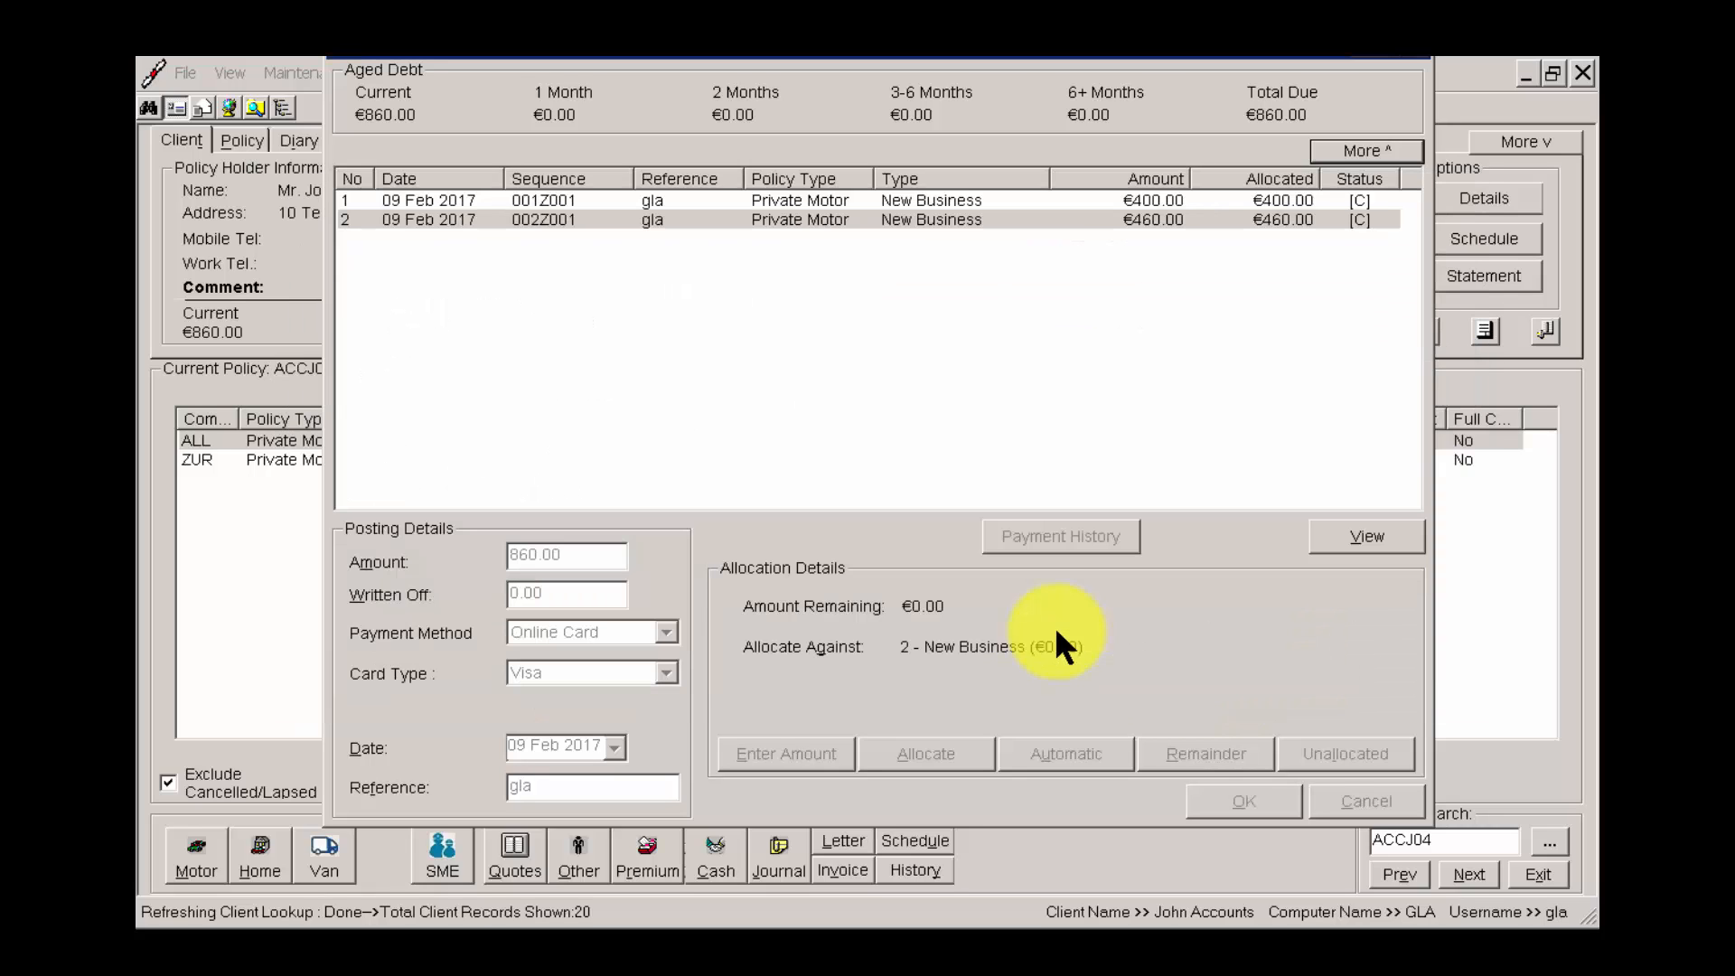
click(1034, 533)
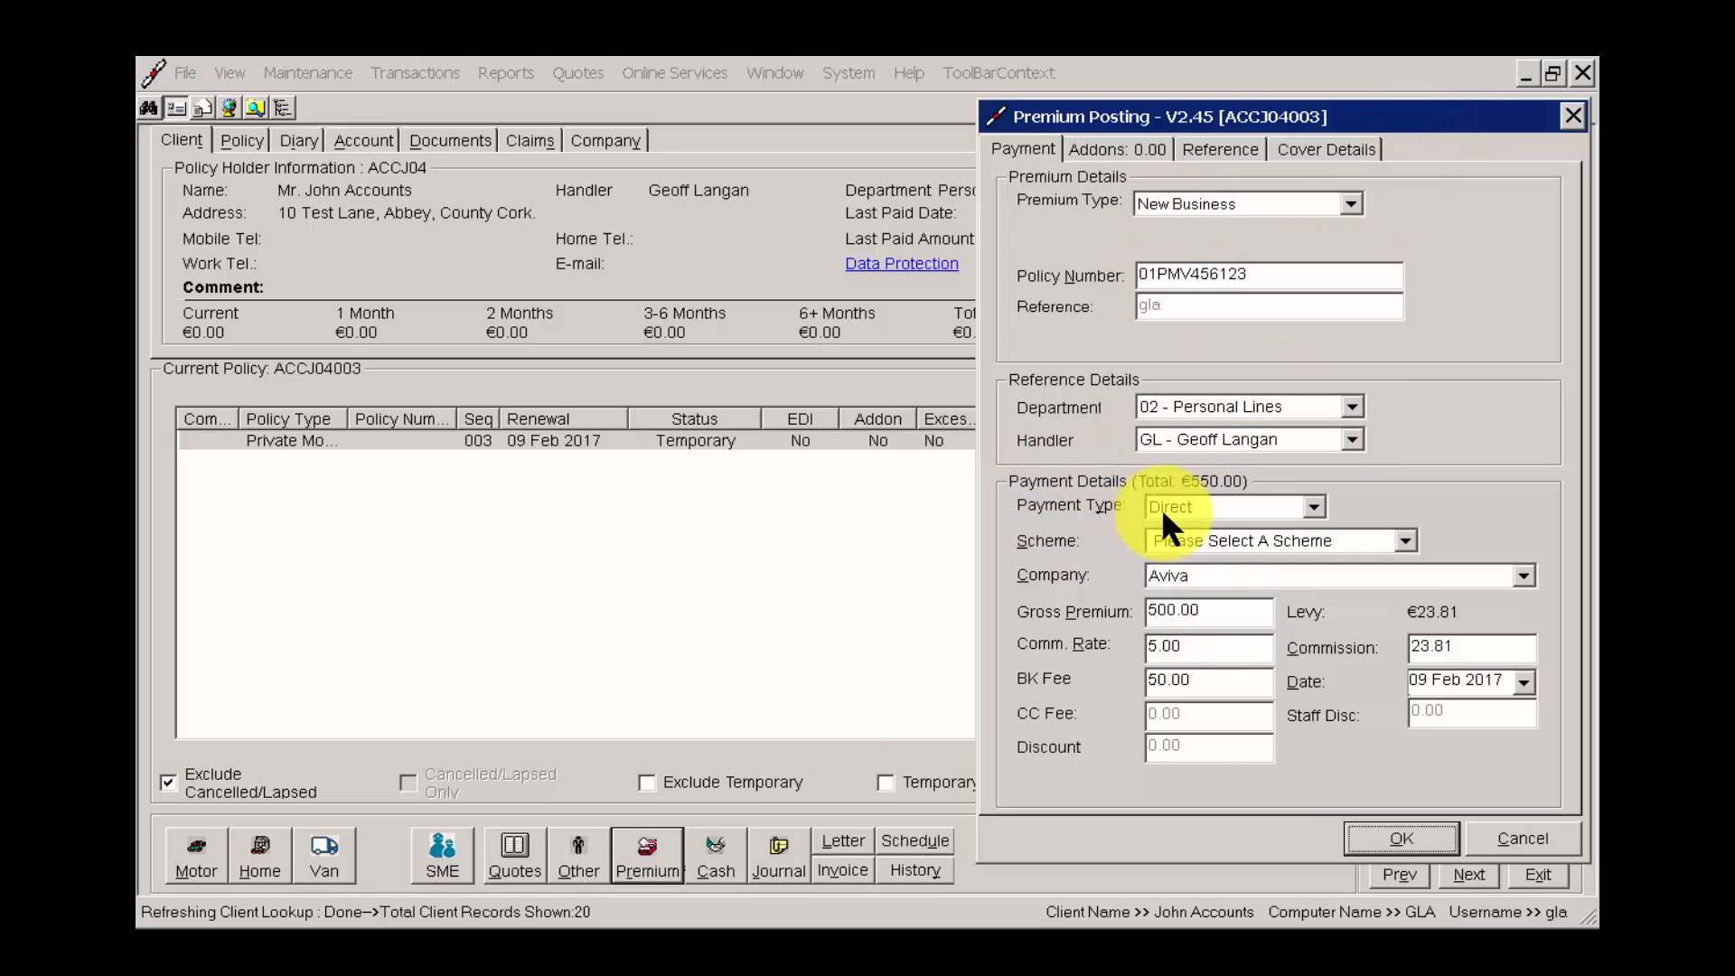
Set the payment type to Direct for the Aviva New Business premium and post it.
click(1191, 514)
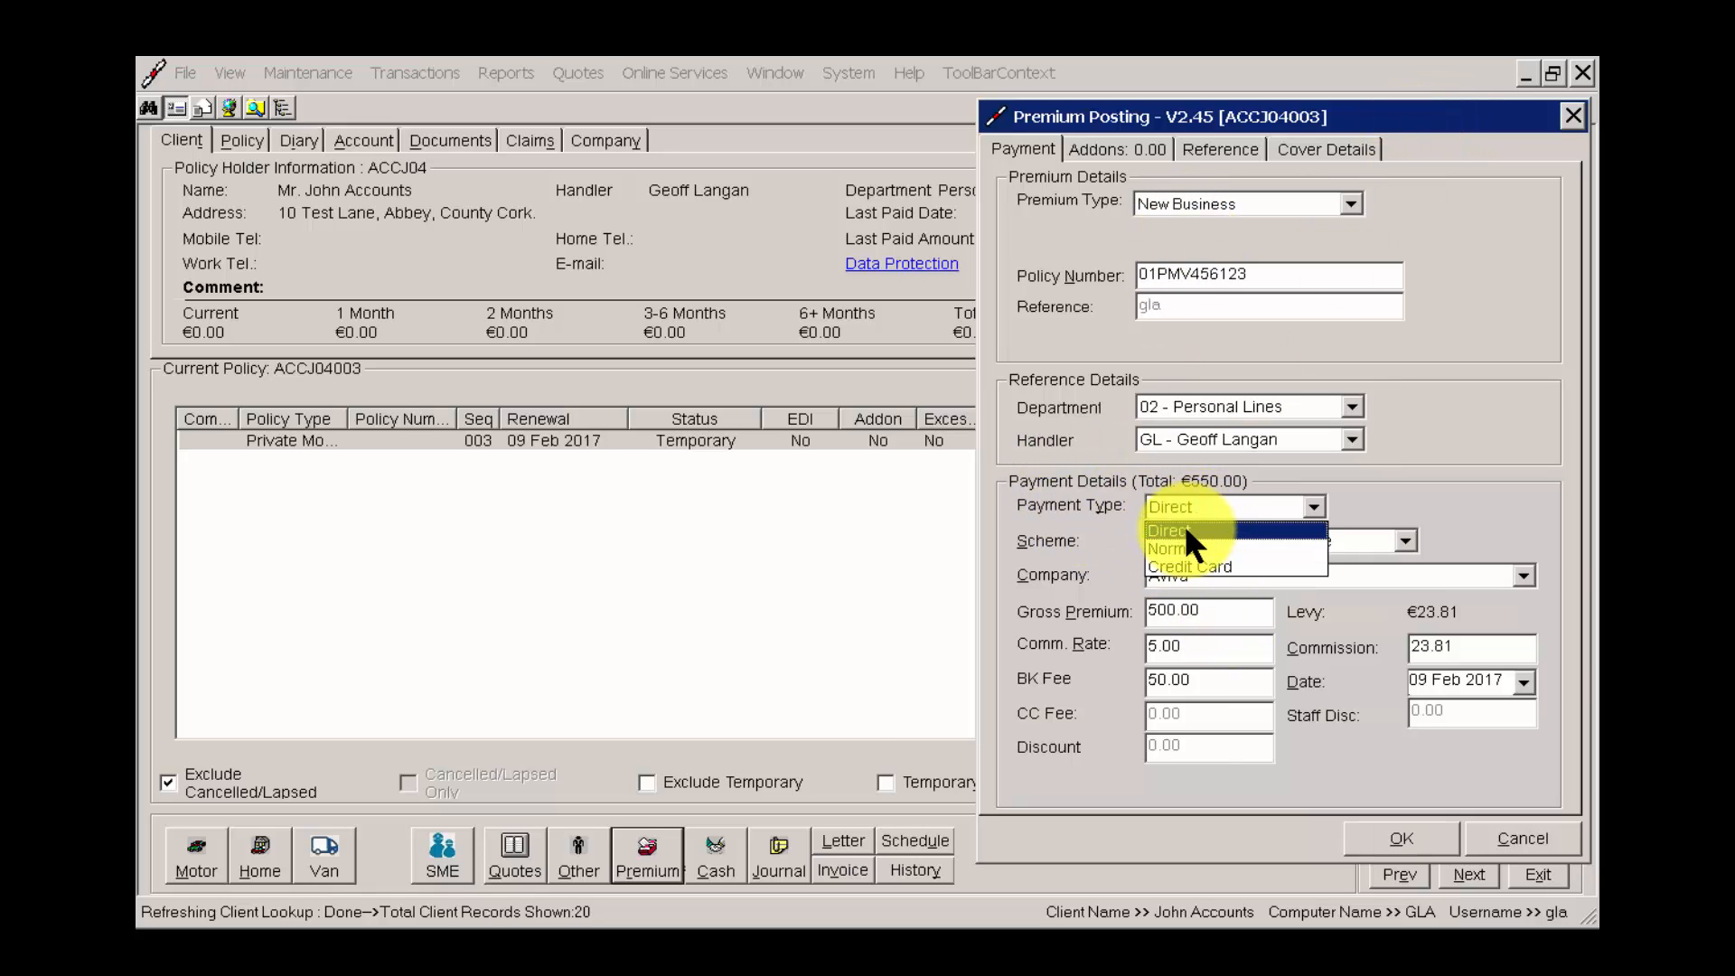
click(1184, 526)
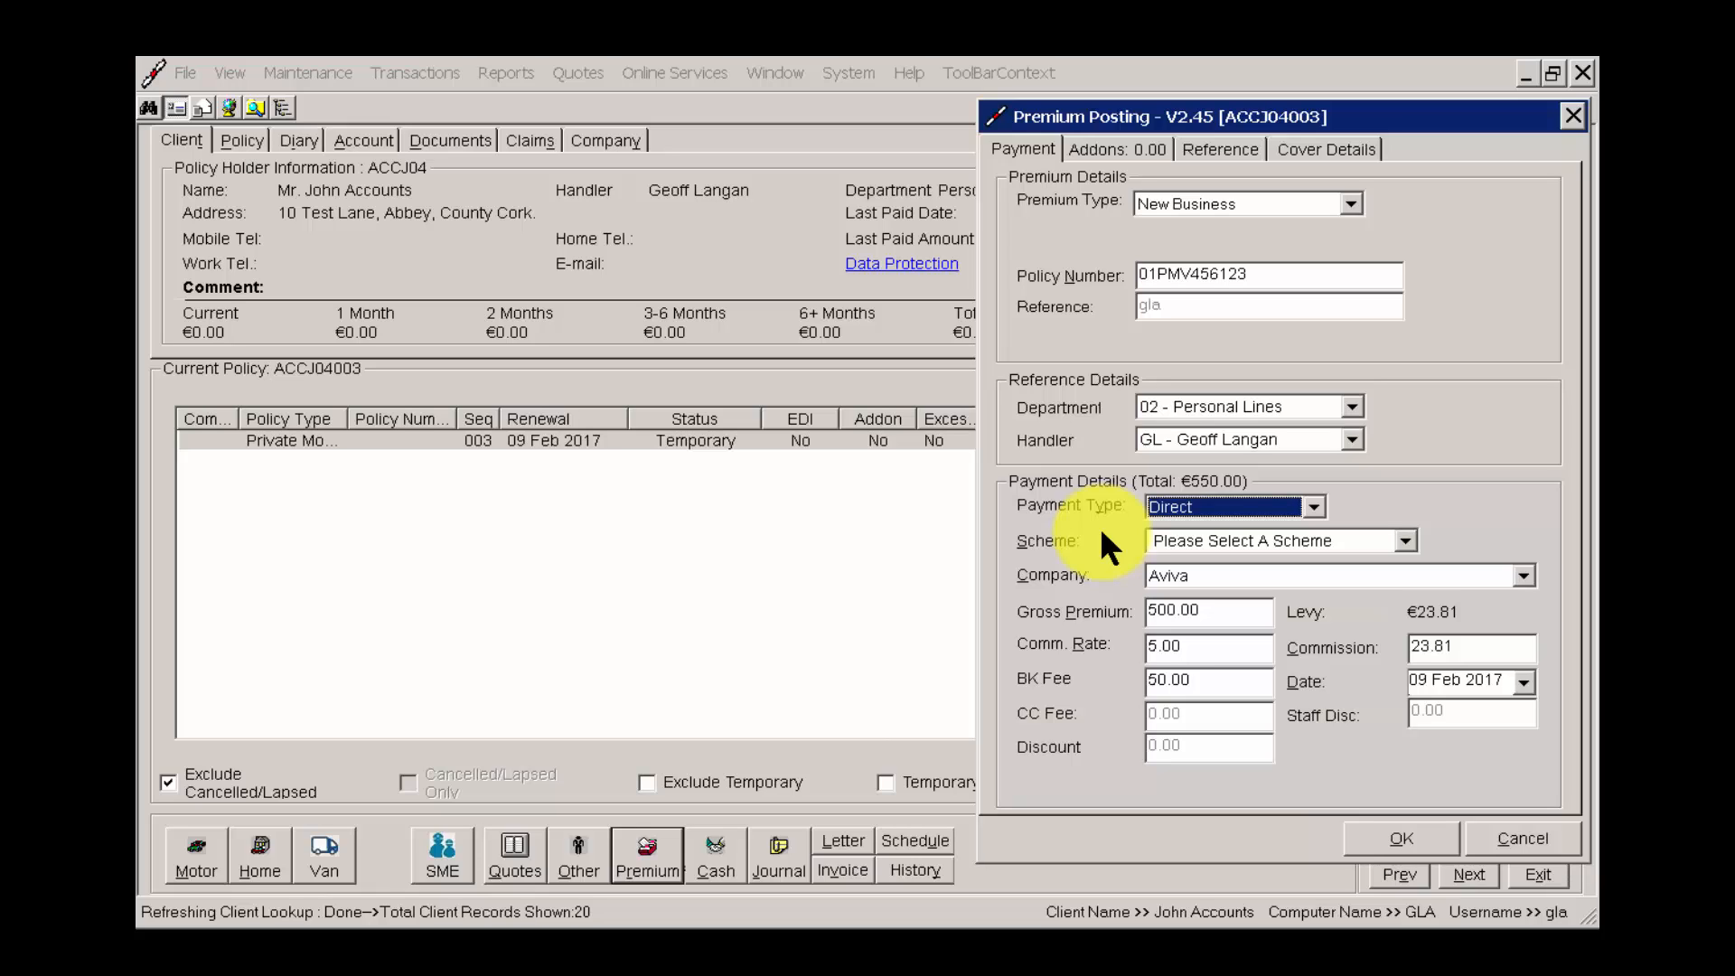
click(1412, 828)
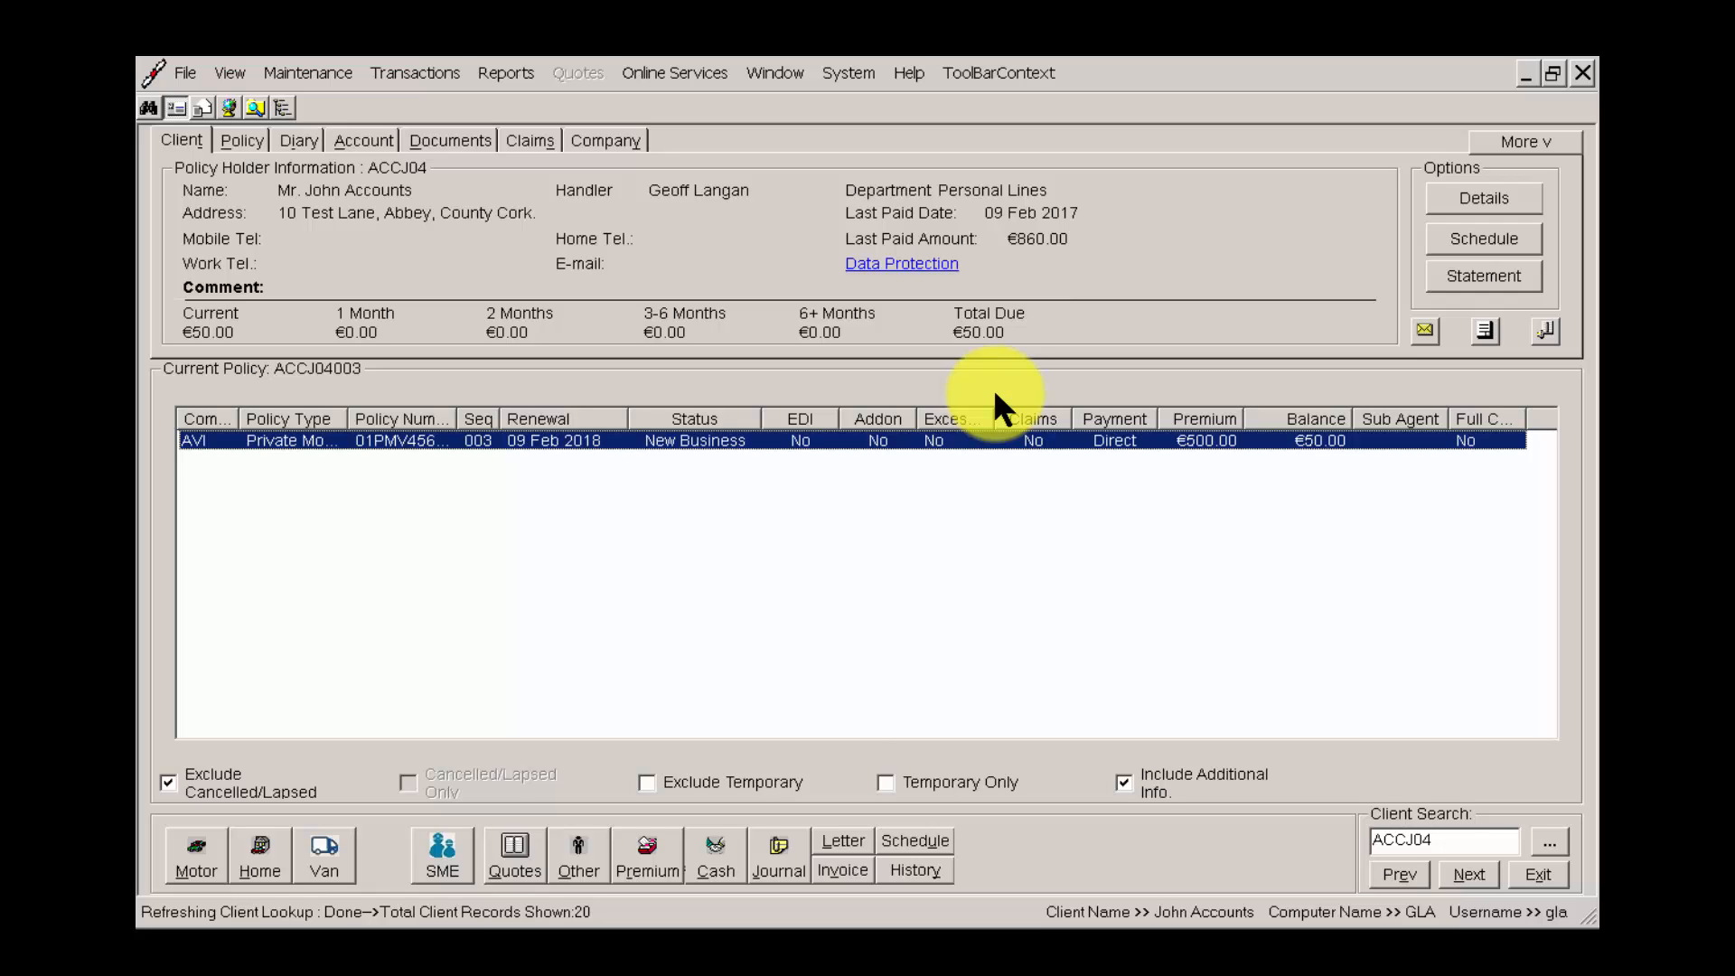
Start a cash posting of 150.00 on the Aviva policy with Cheque as the payment method.
right_click(912, 441)
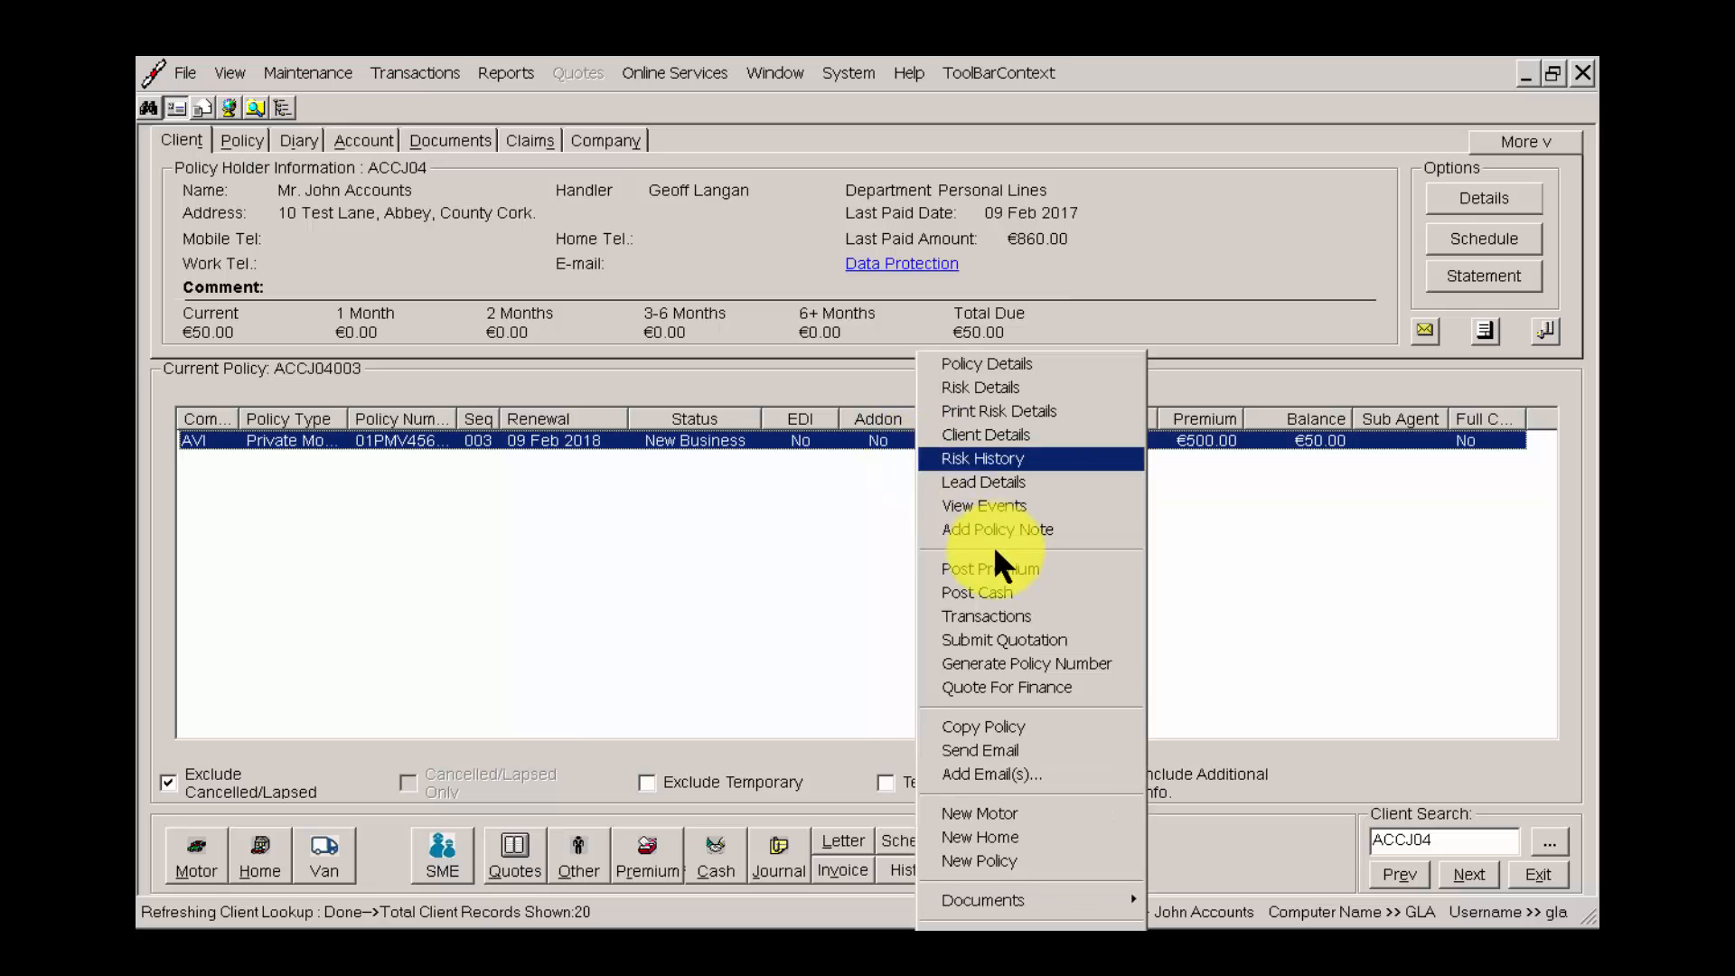
click(986, 593)
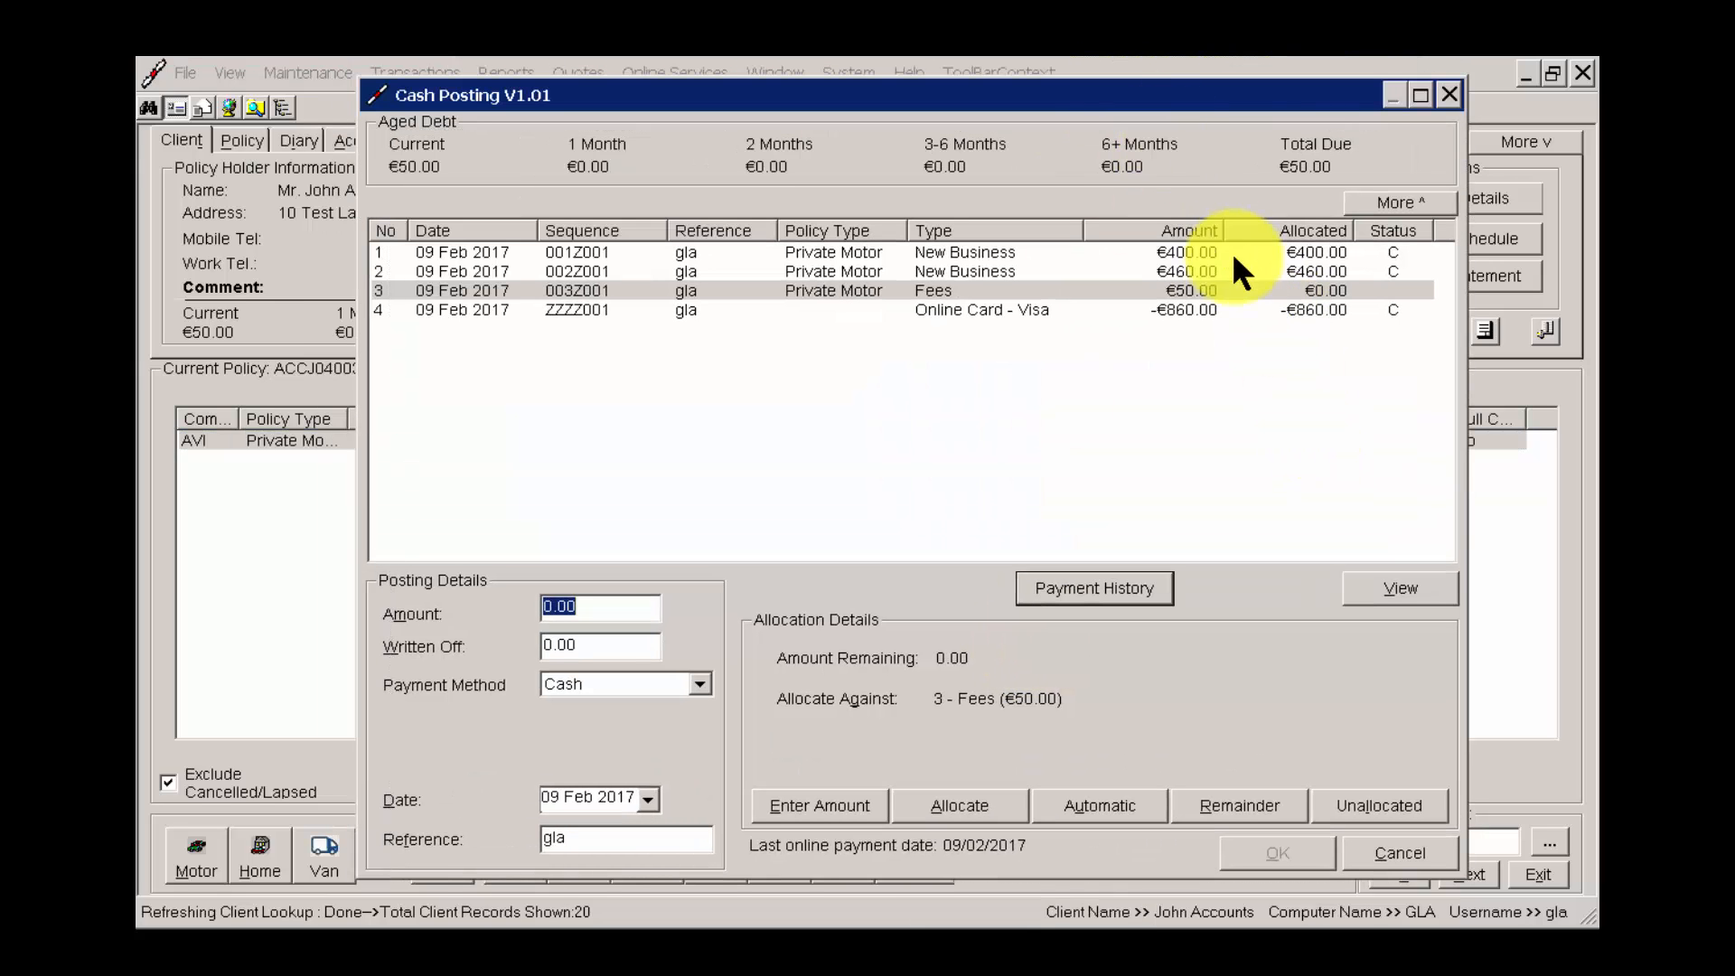
click(1176, 291)
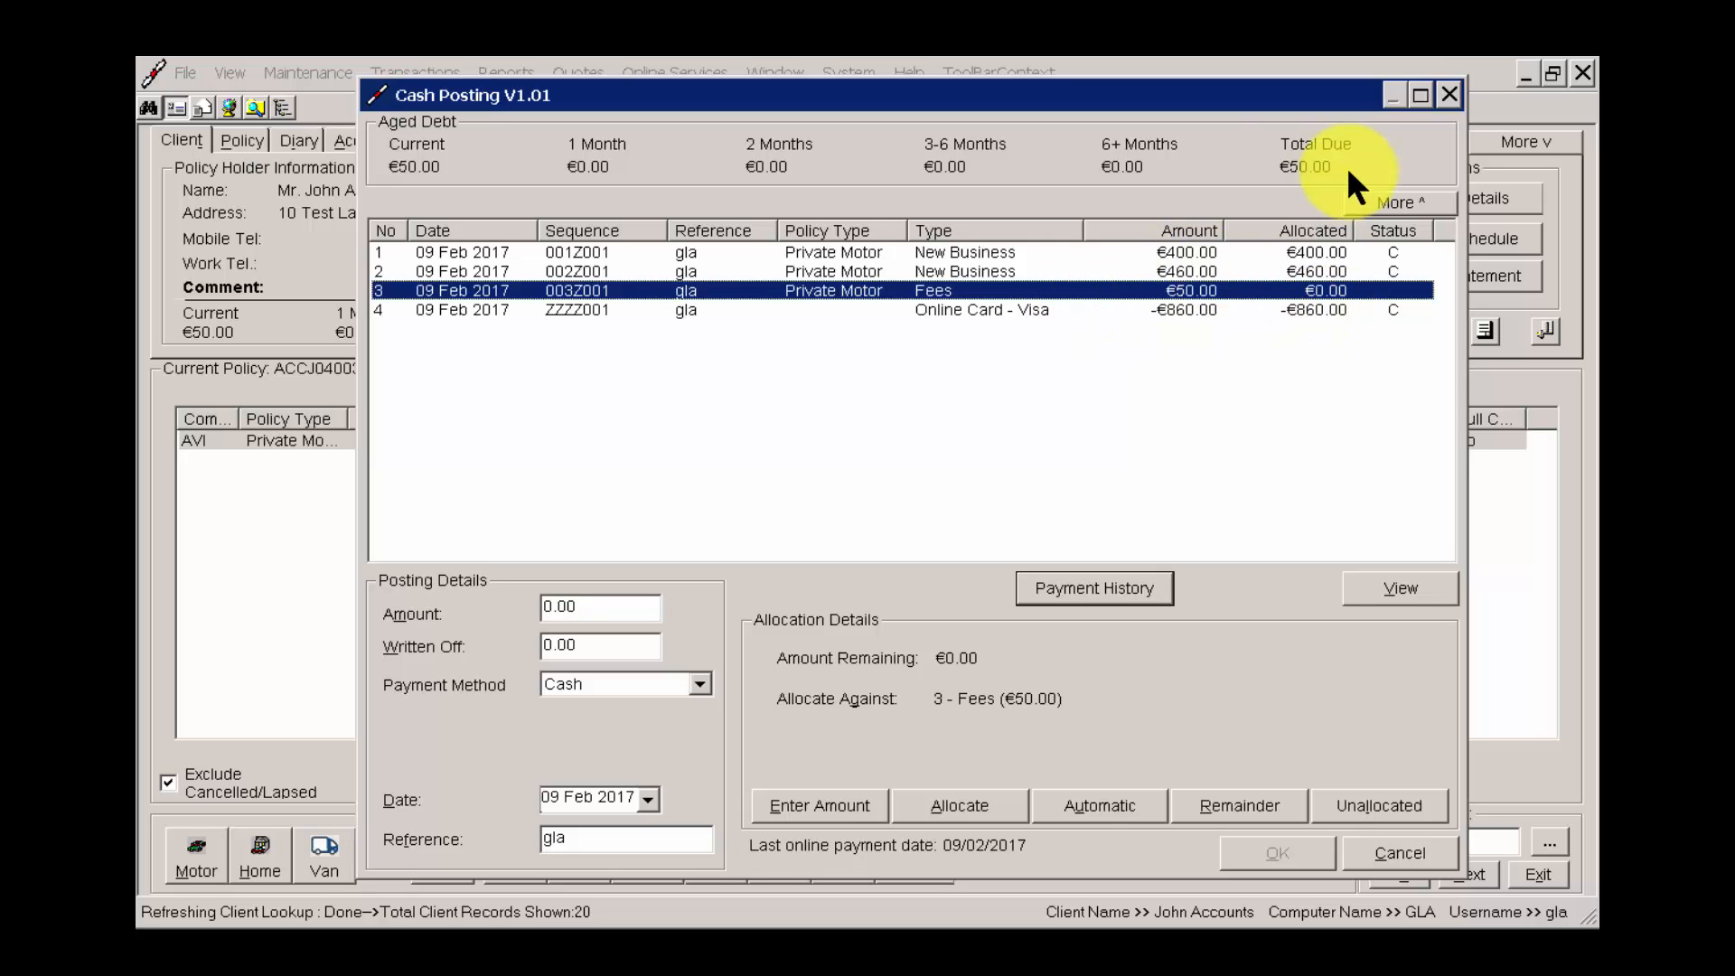
click(597, 607)
text(150)
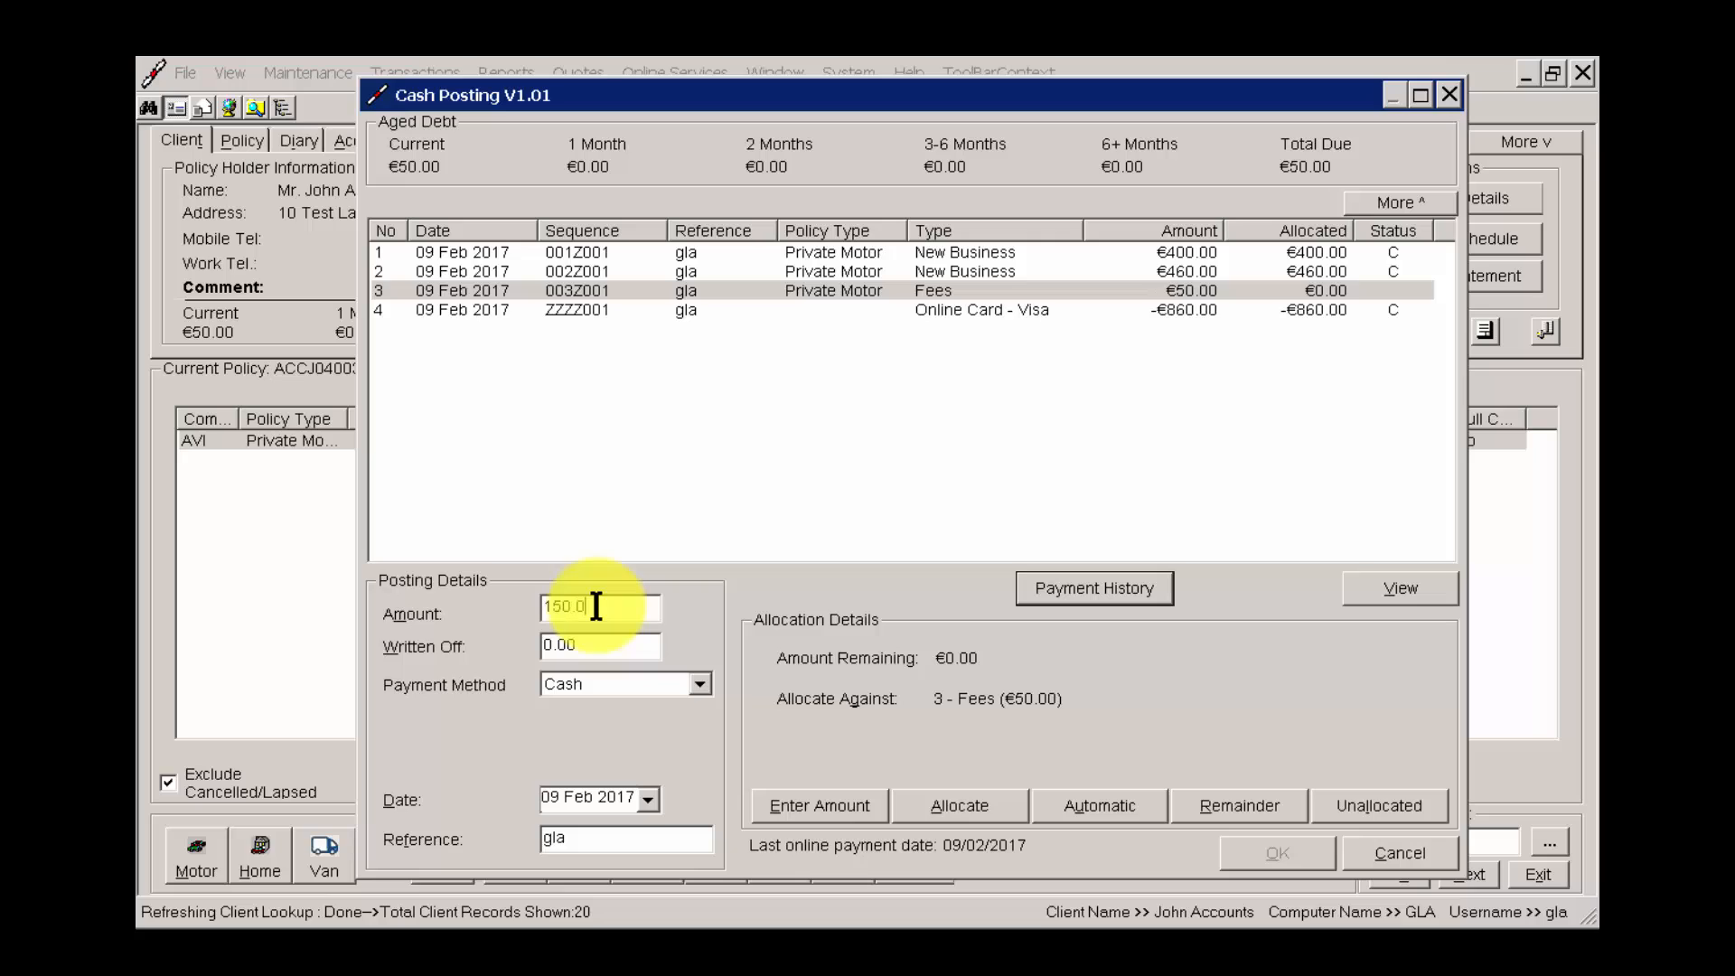
text(.00)
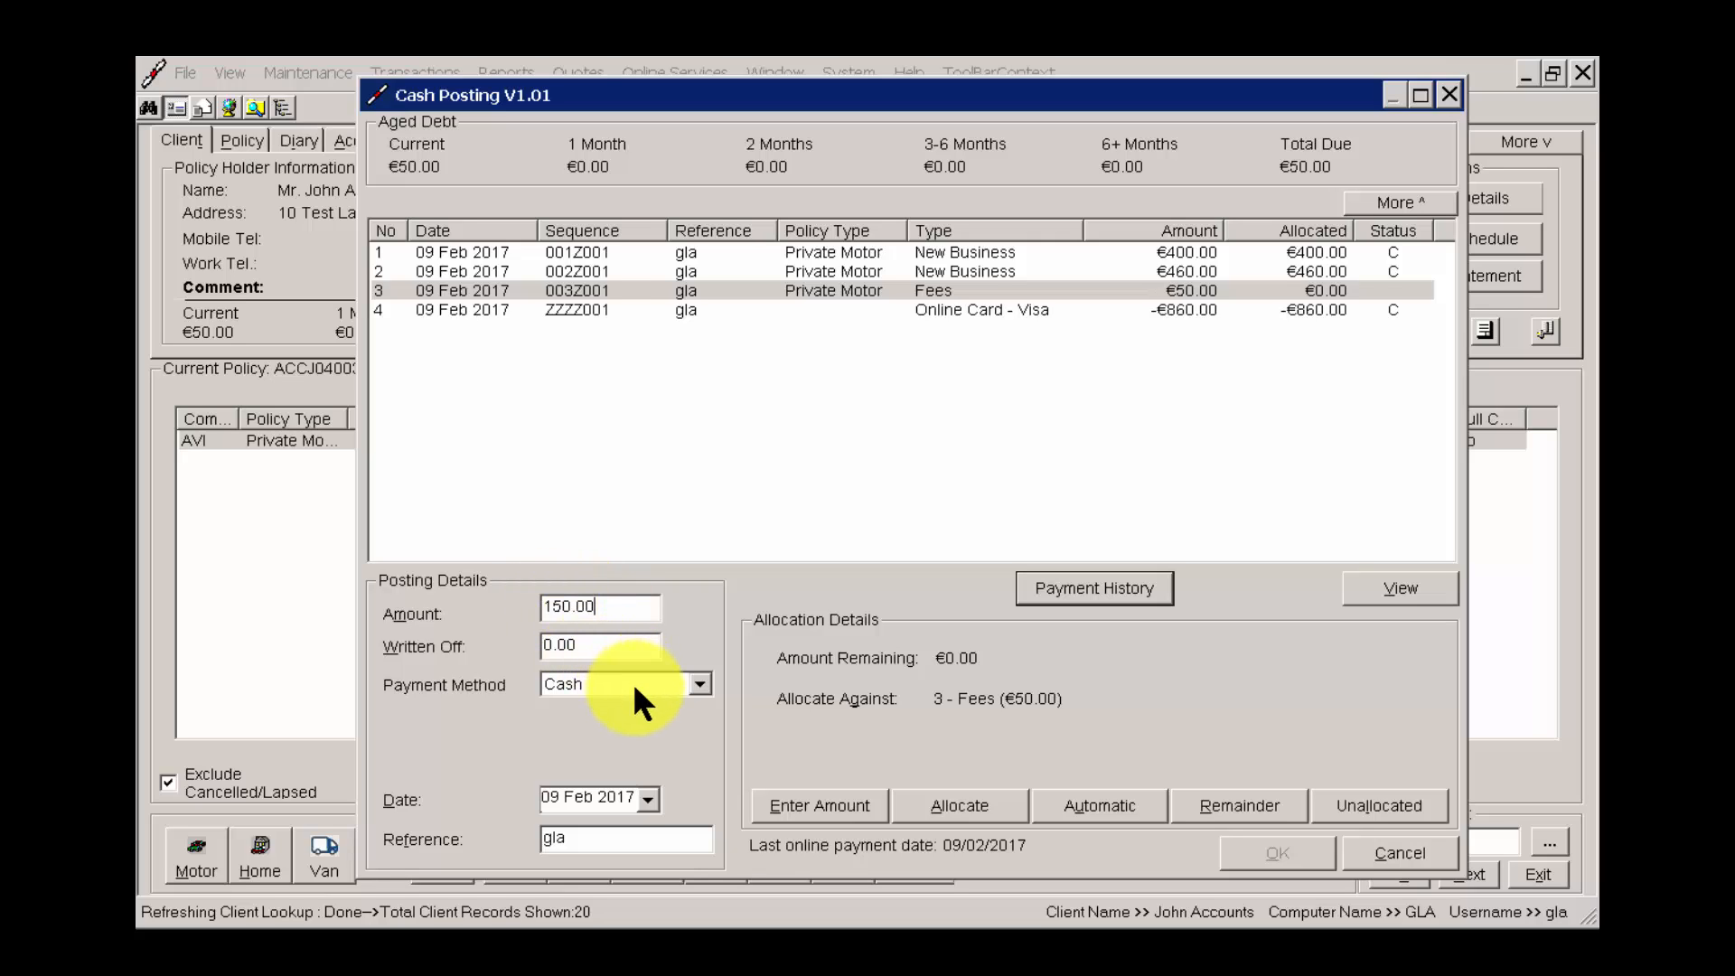
click(635, 688)
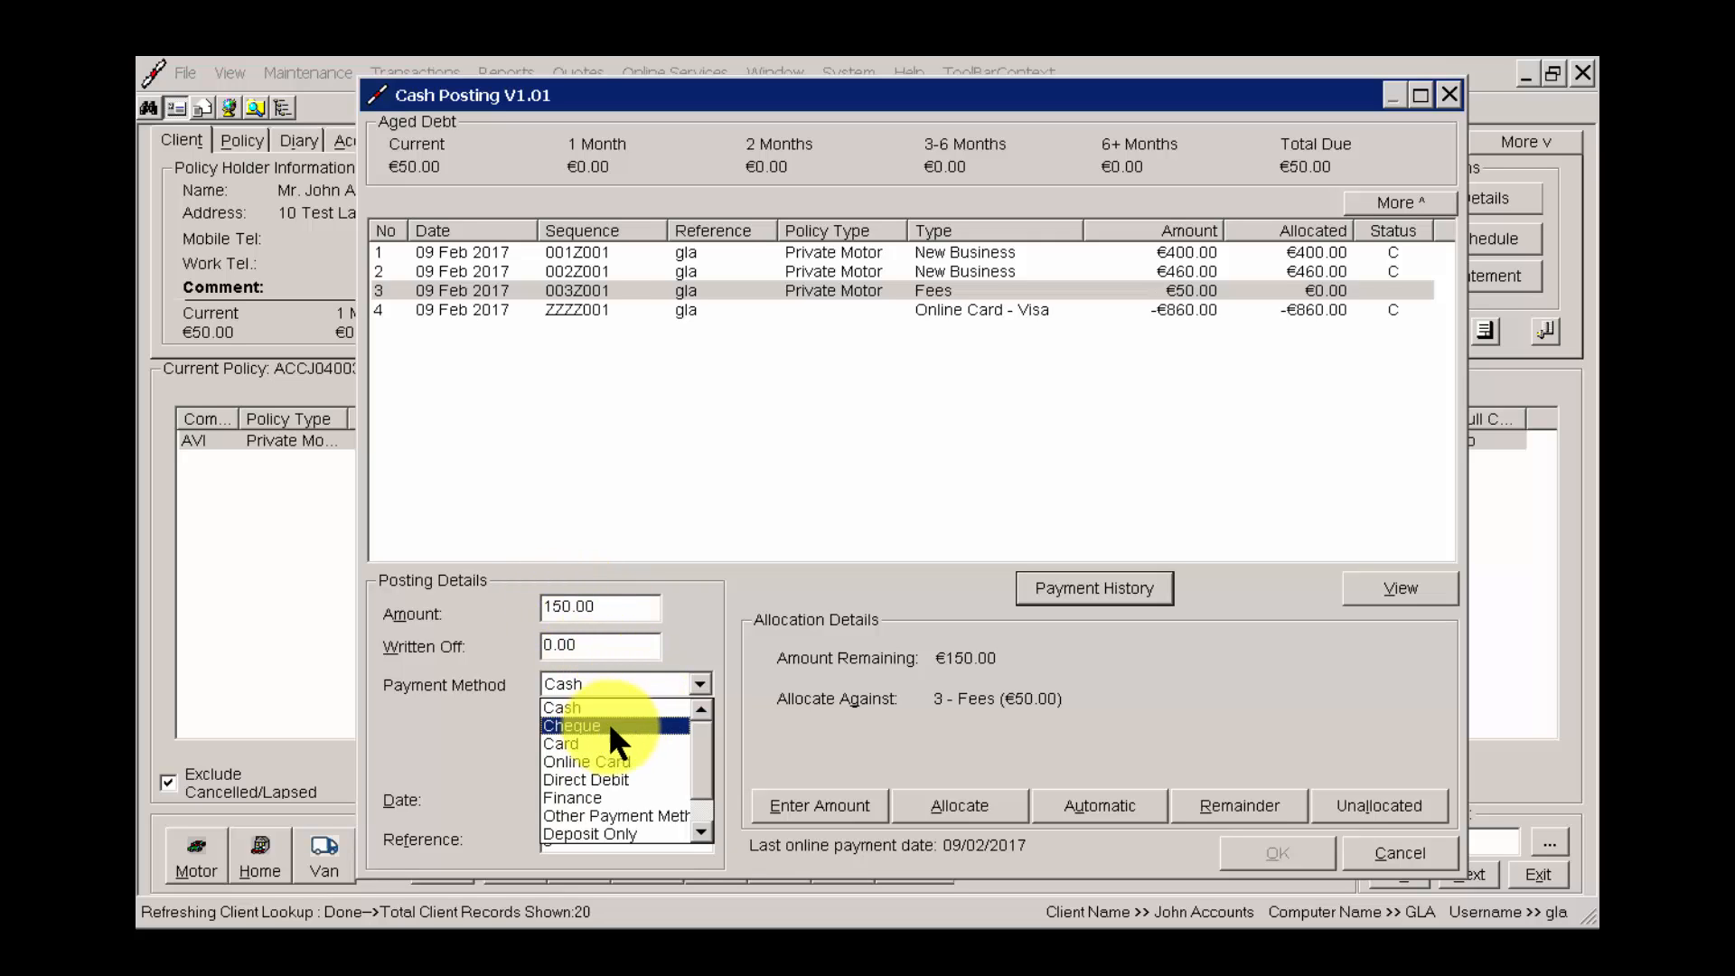
click(609, 721)
click(620, 612)
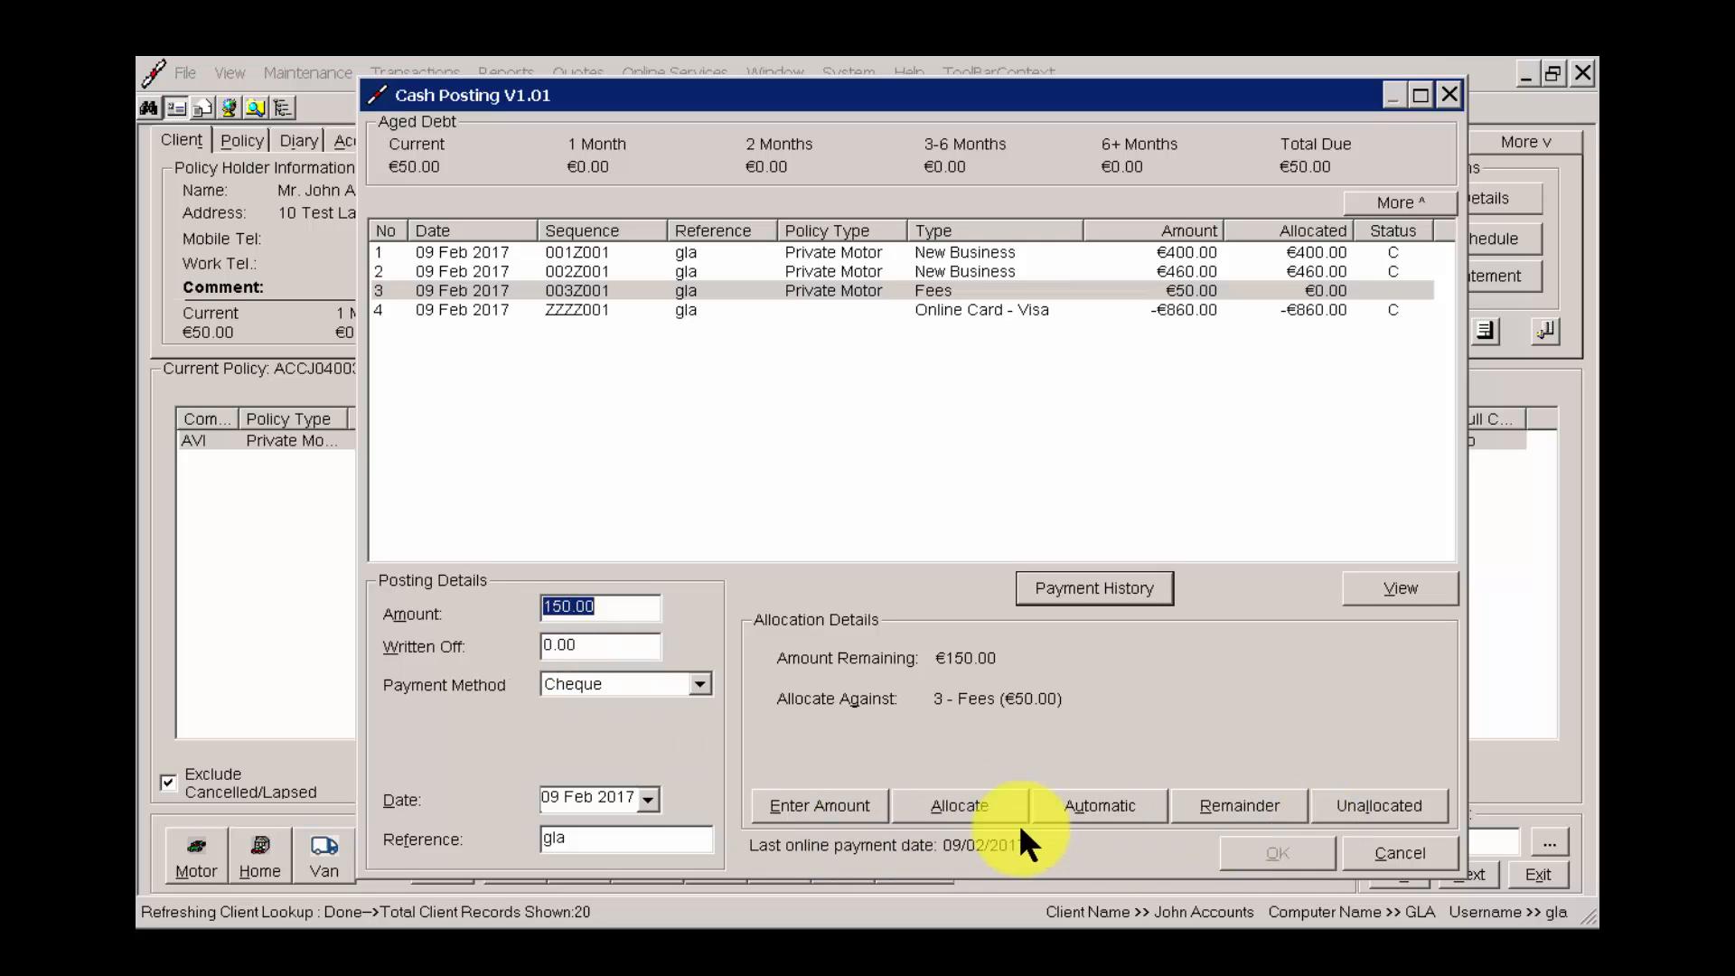
click(591, 606)
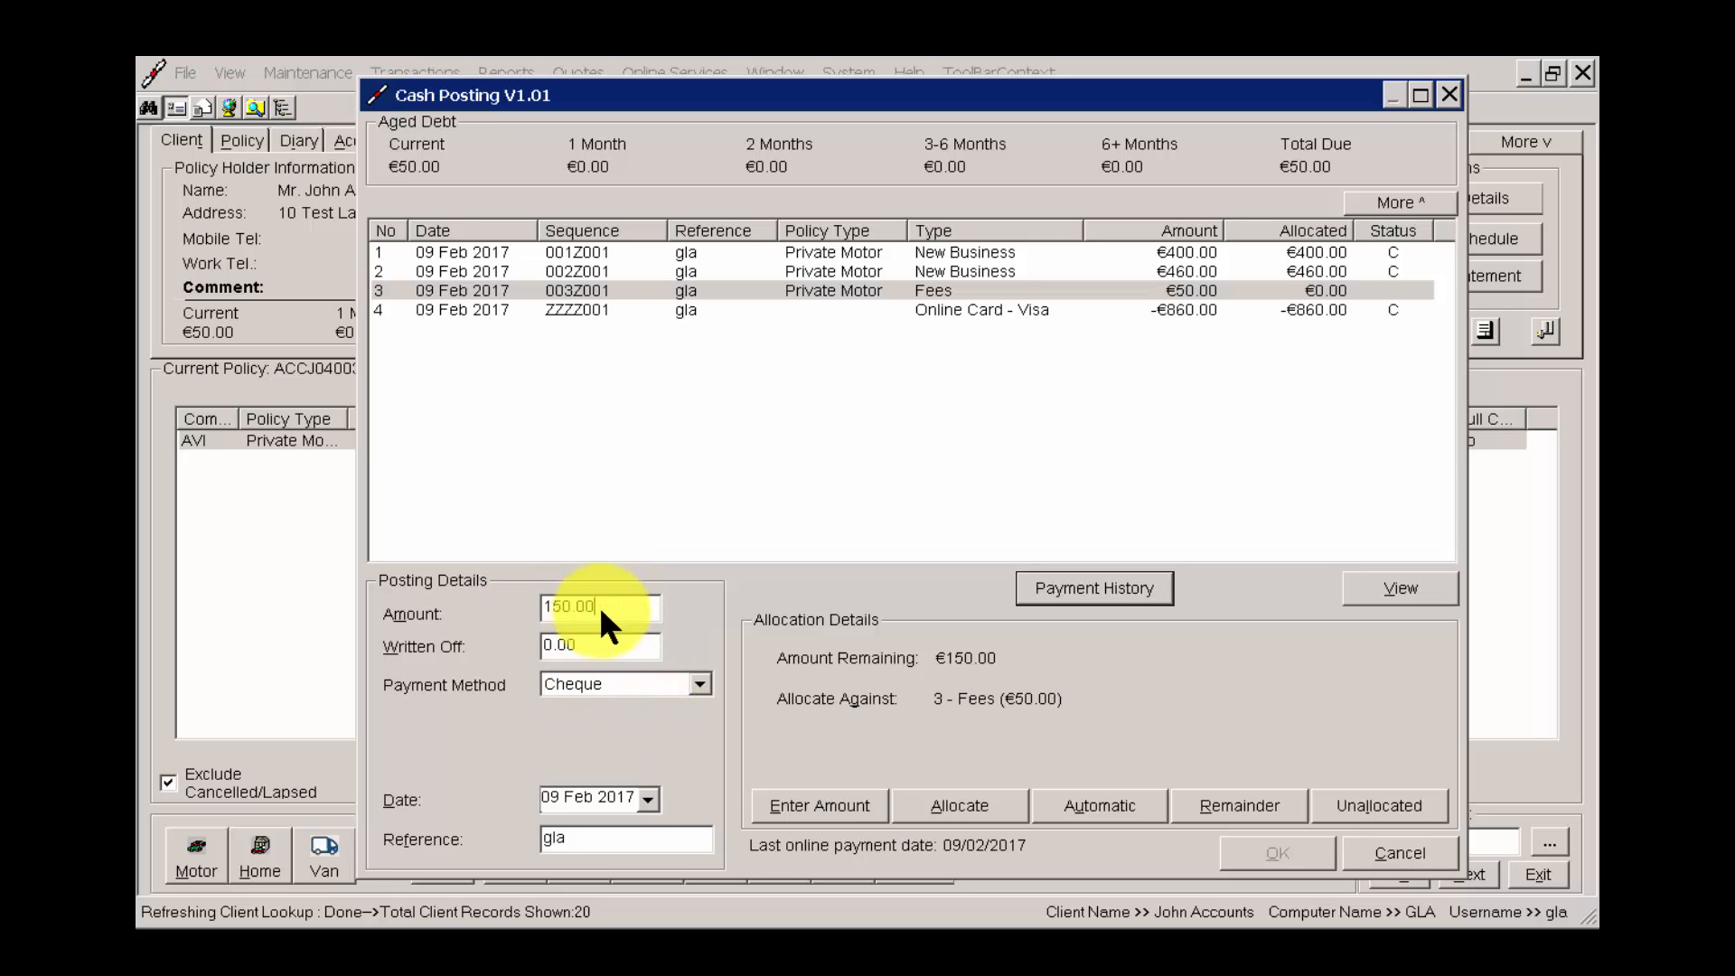
drag(602, 608, 490, 615)
click(615, 608)
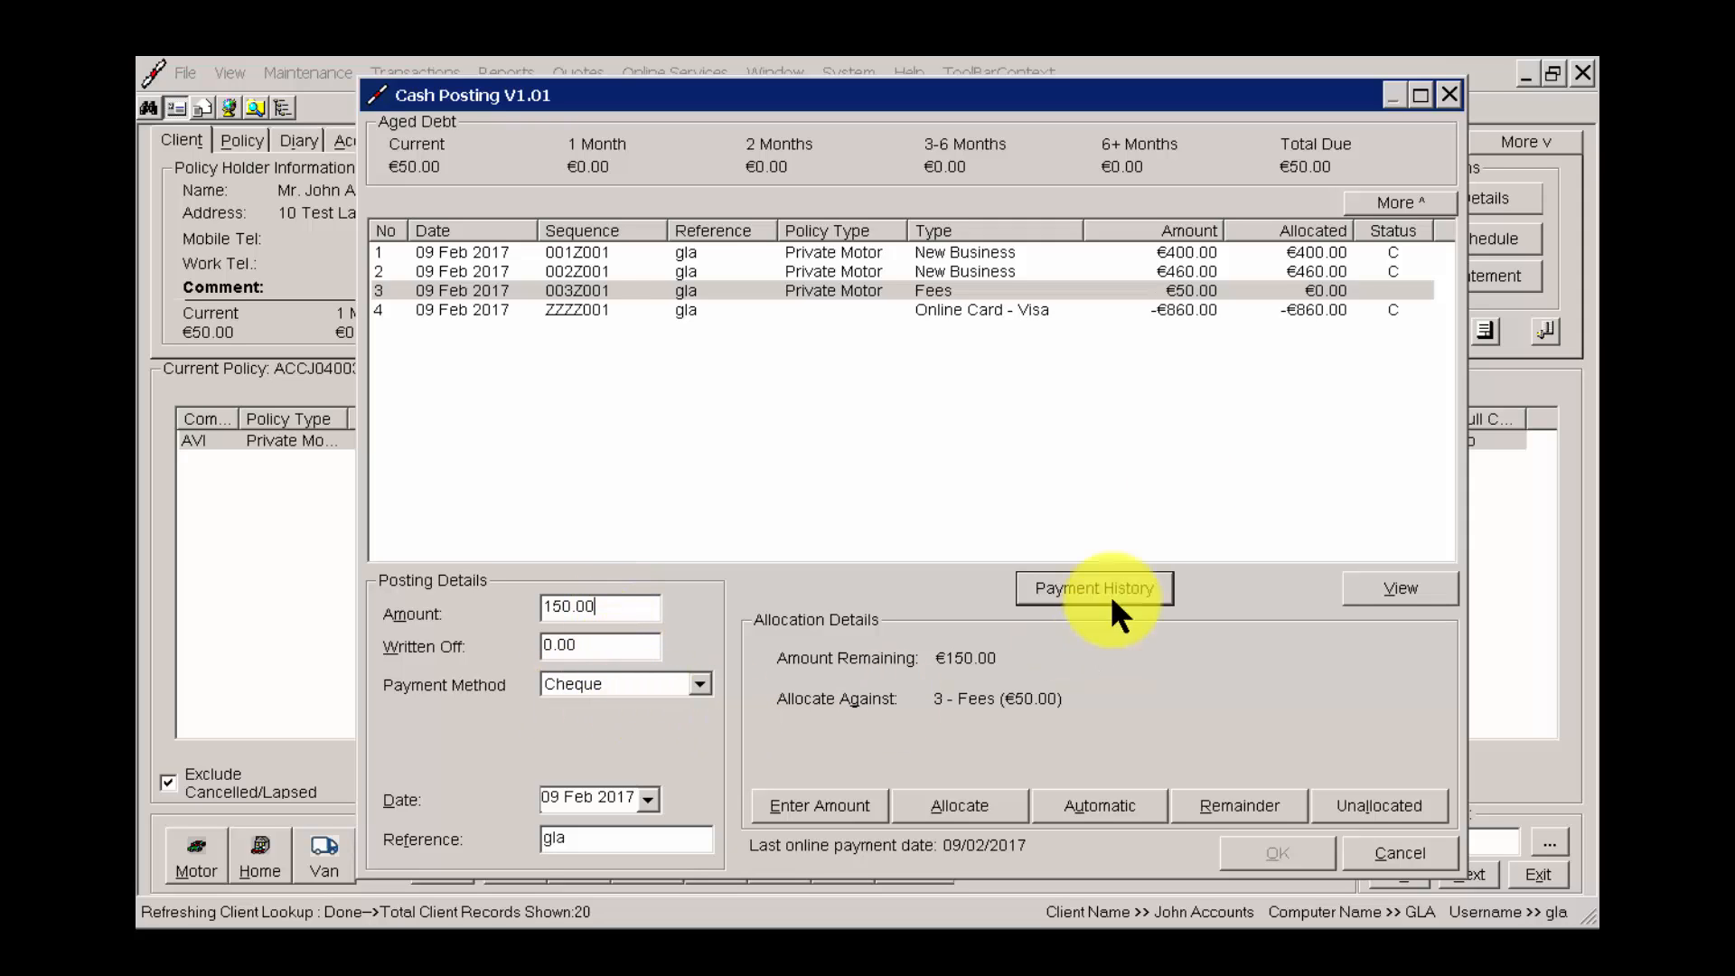
Allocate the cheque against the 50.00 Fees transaction, leave the remaining 100.00 unallocated, and complete the posting.
click(1112, 293)
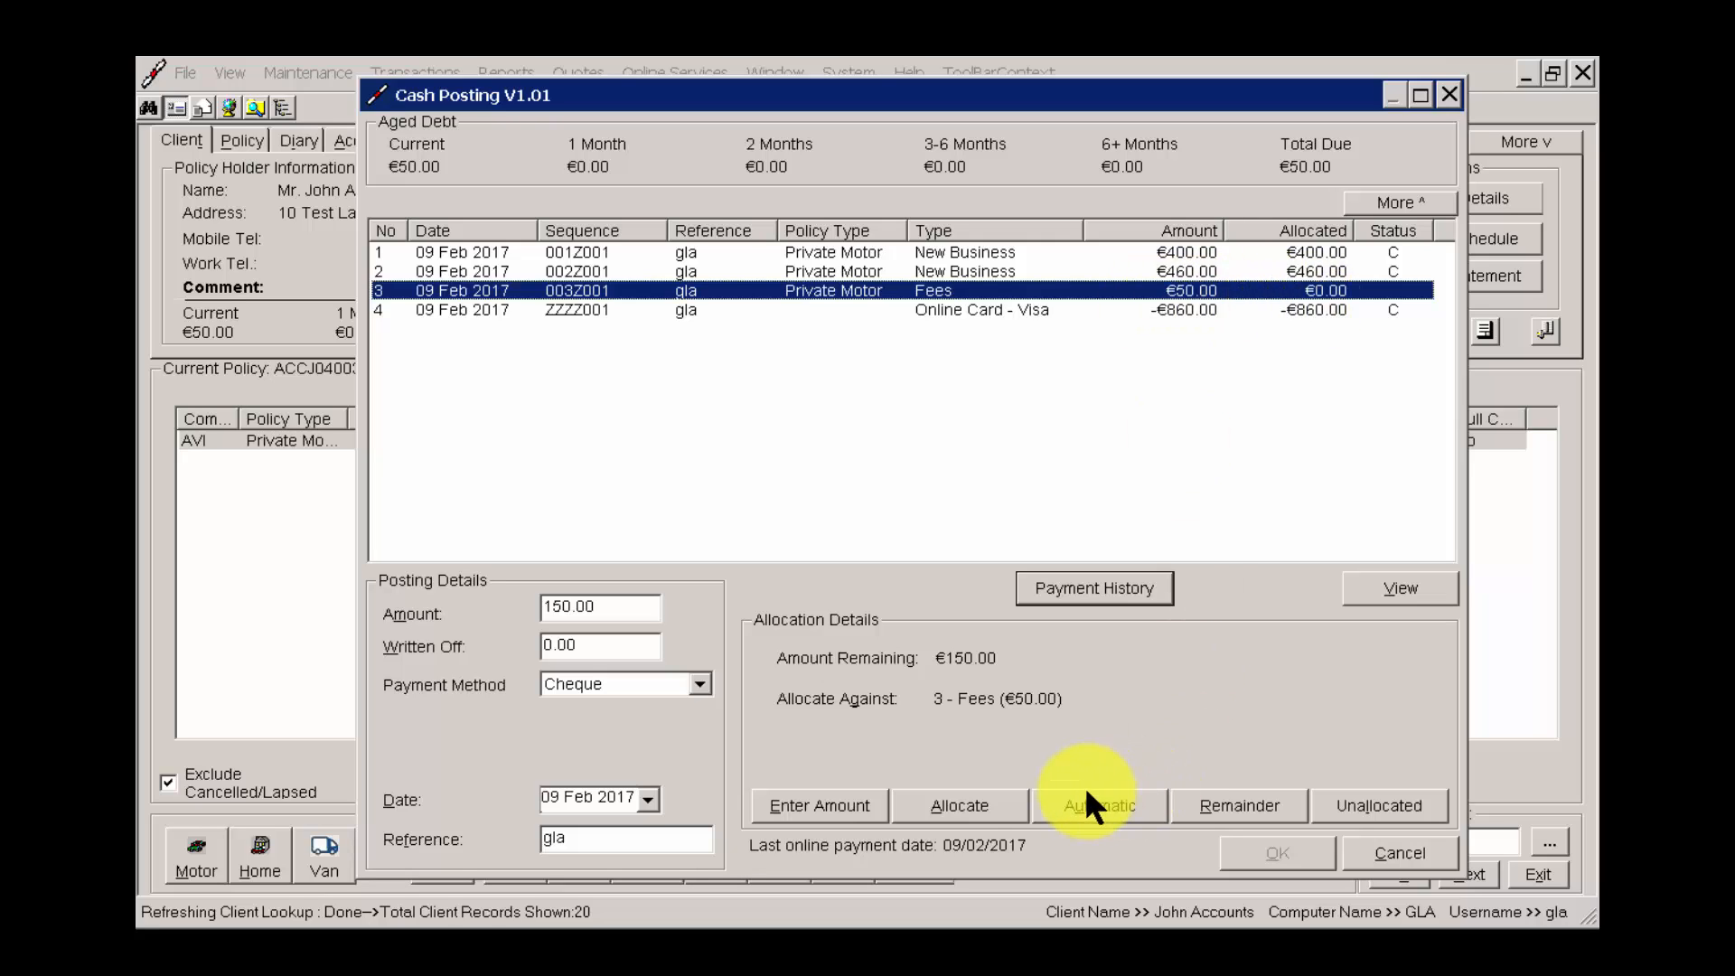
click(1008, 804)
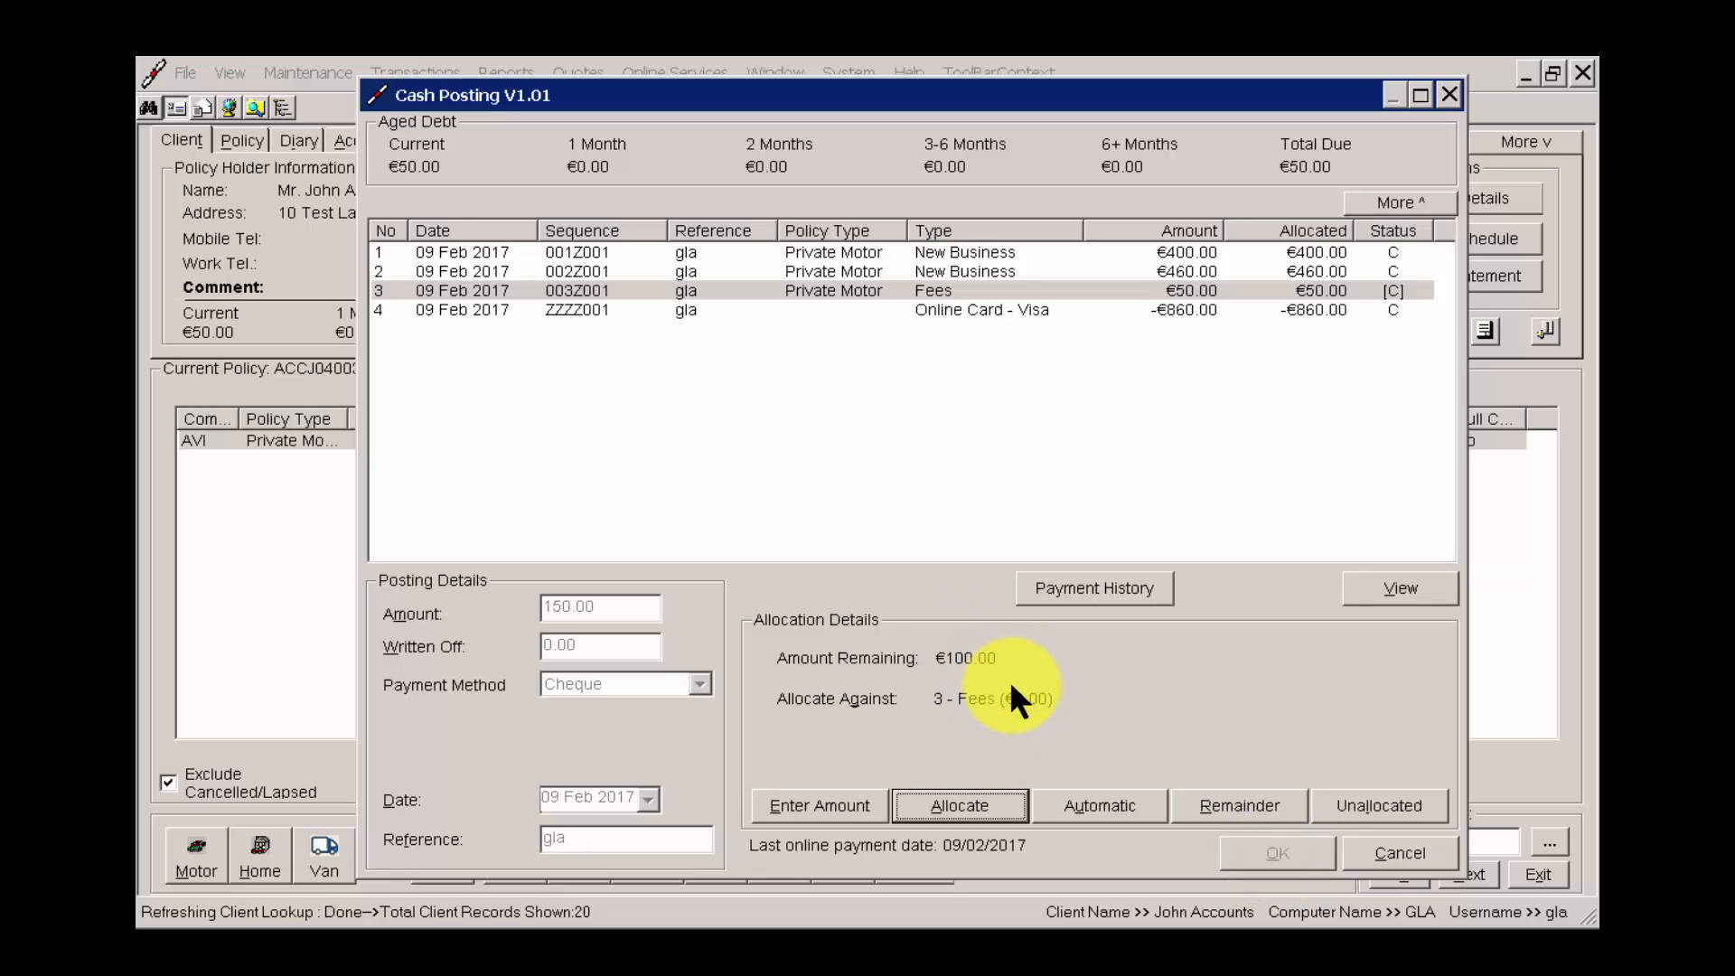
click(1384, 801)
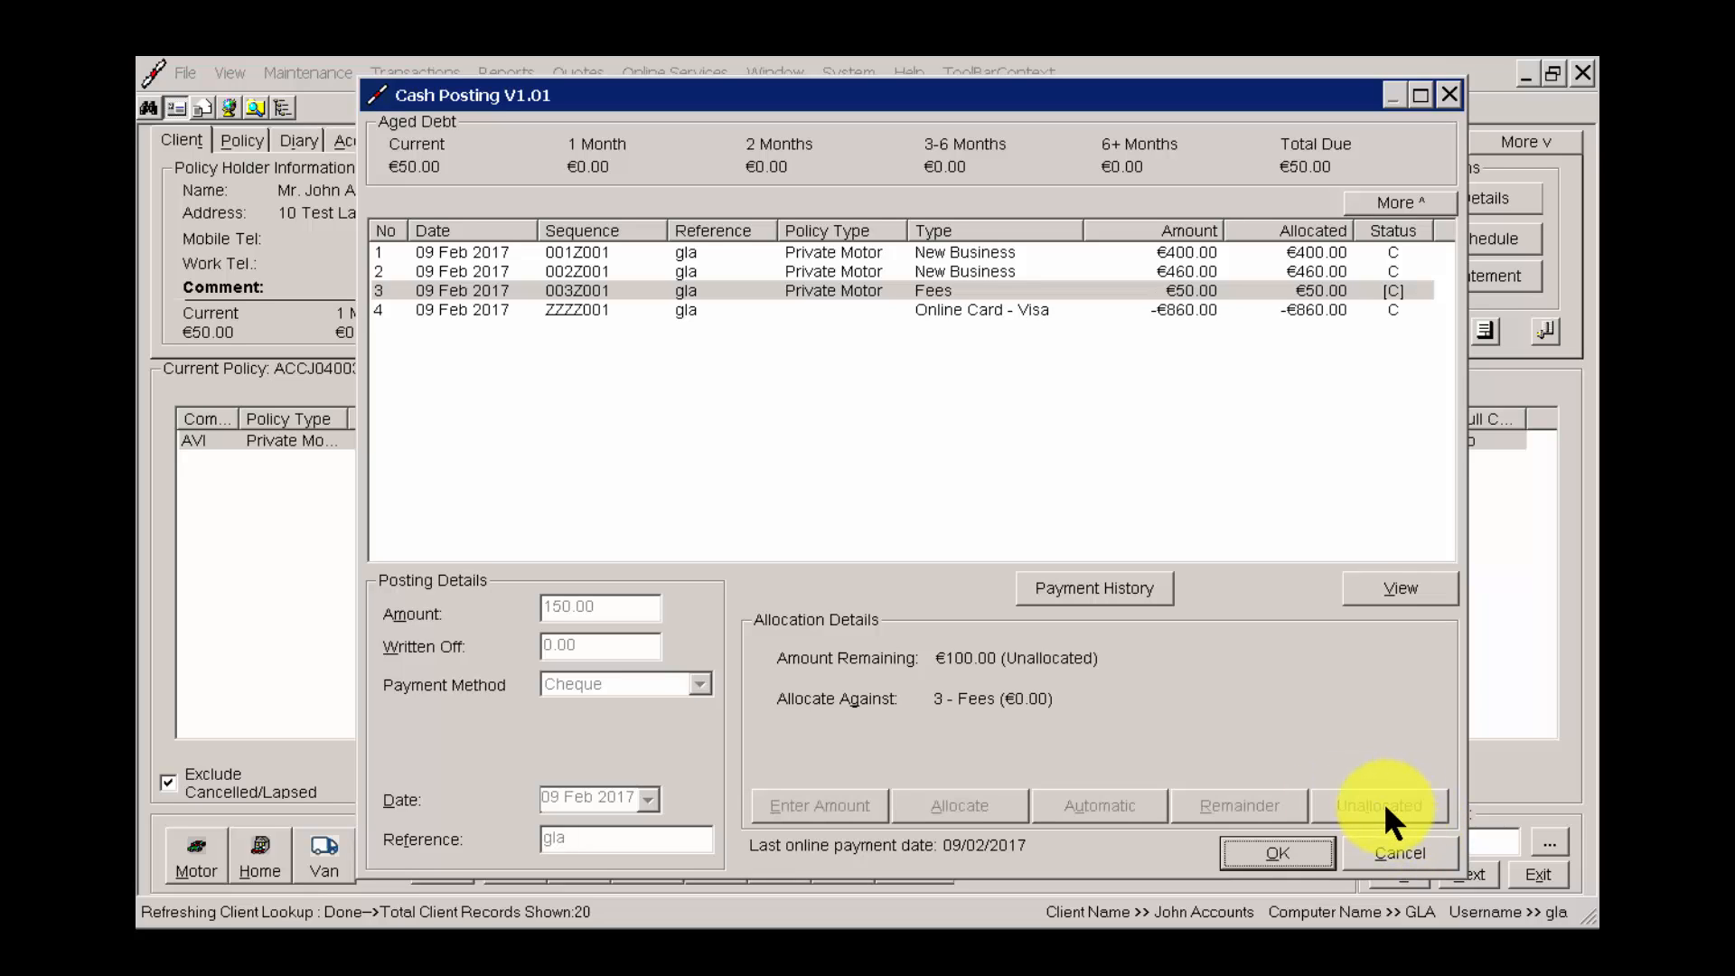
click(1300, 854)
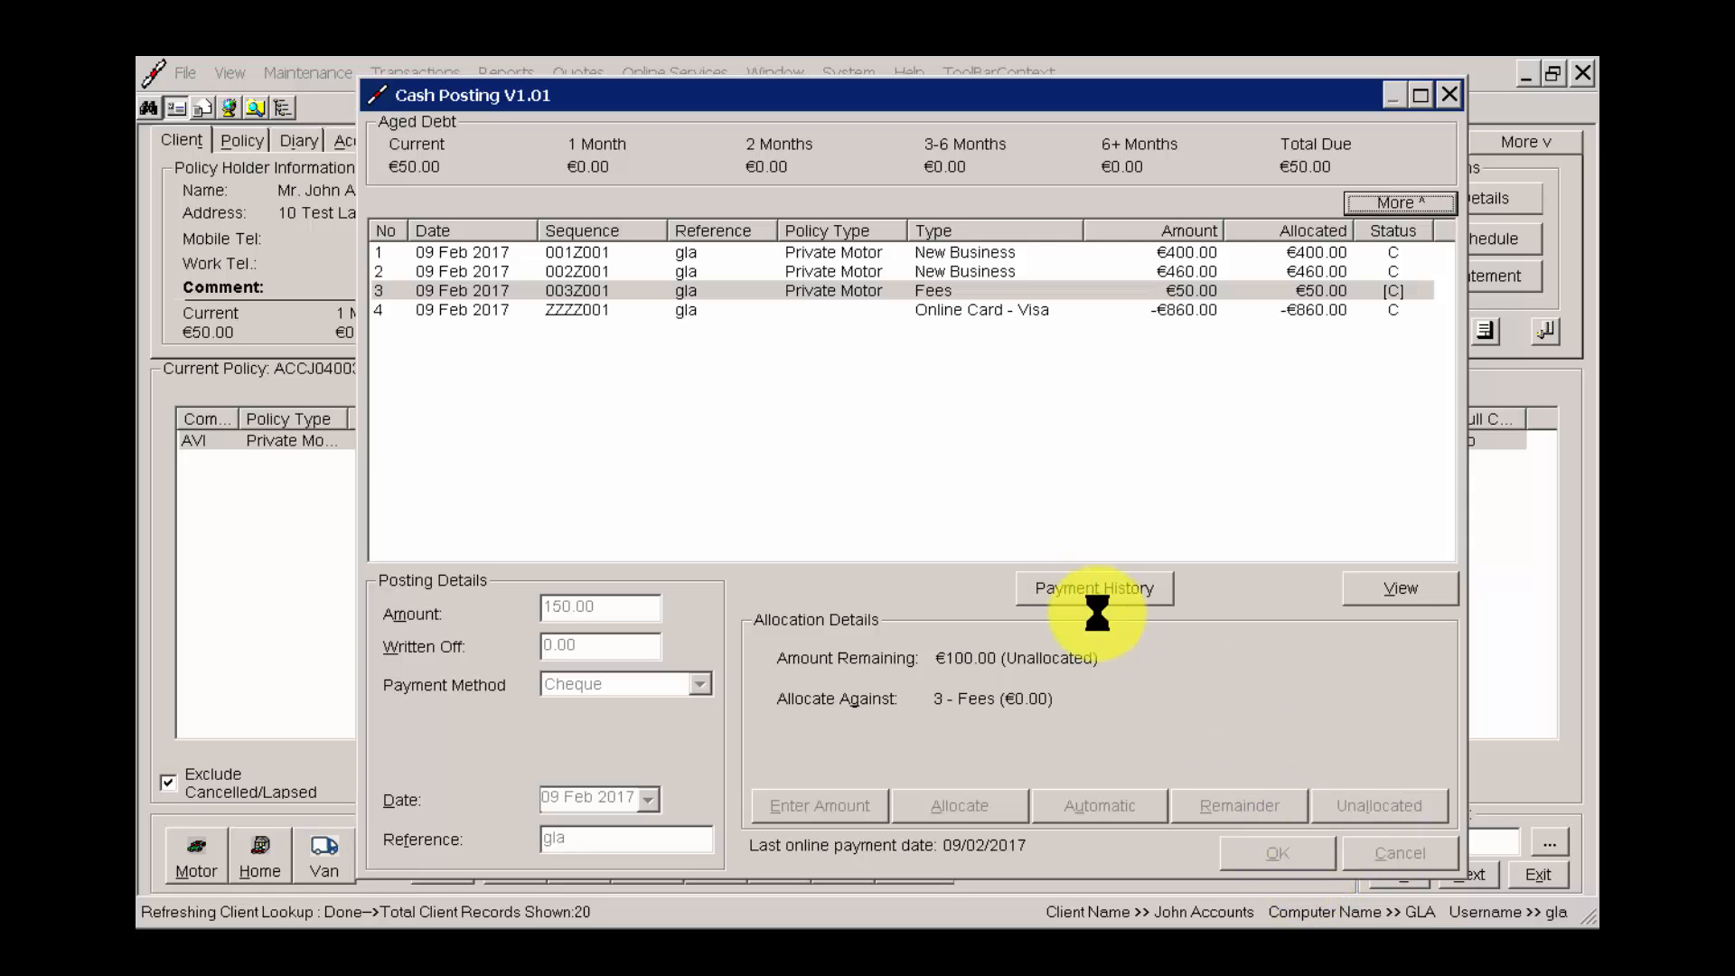
click(1012, 532)
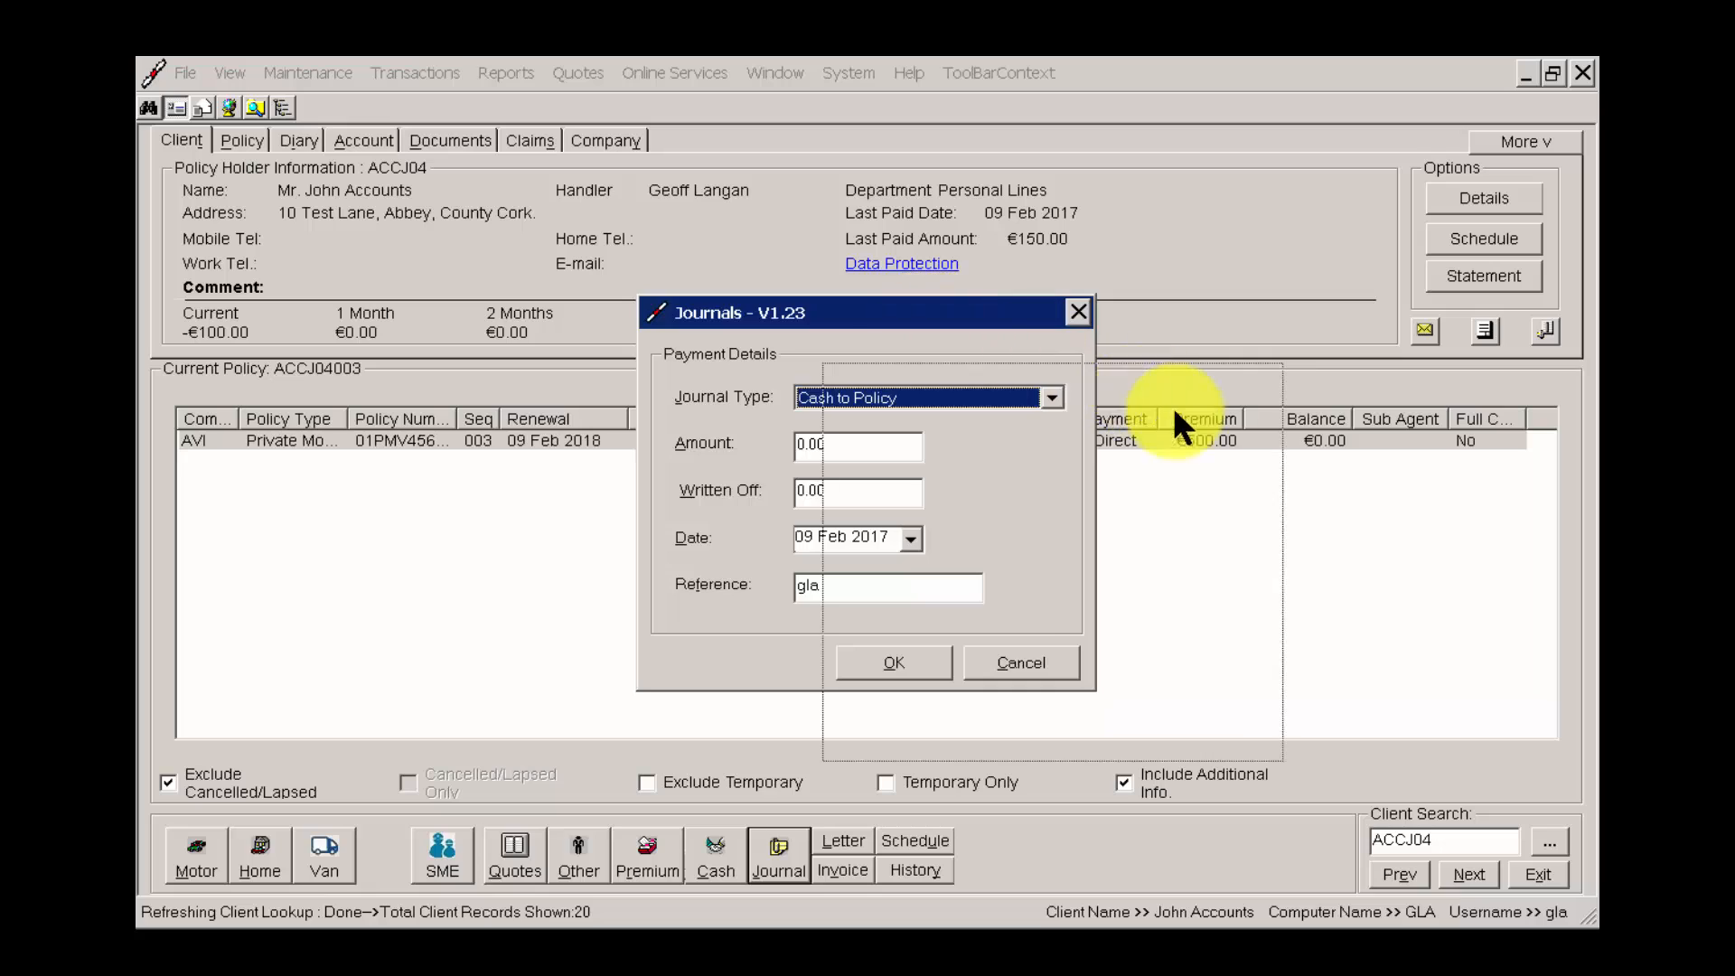
Enter a Direct Debit Deposit To Insurer journal of 100.00 for the Aviva policy, dated 09 Feb 2017, and submit it.
click(1205, 469)
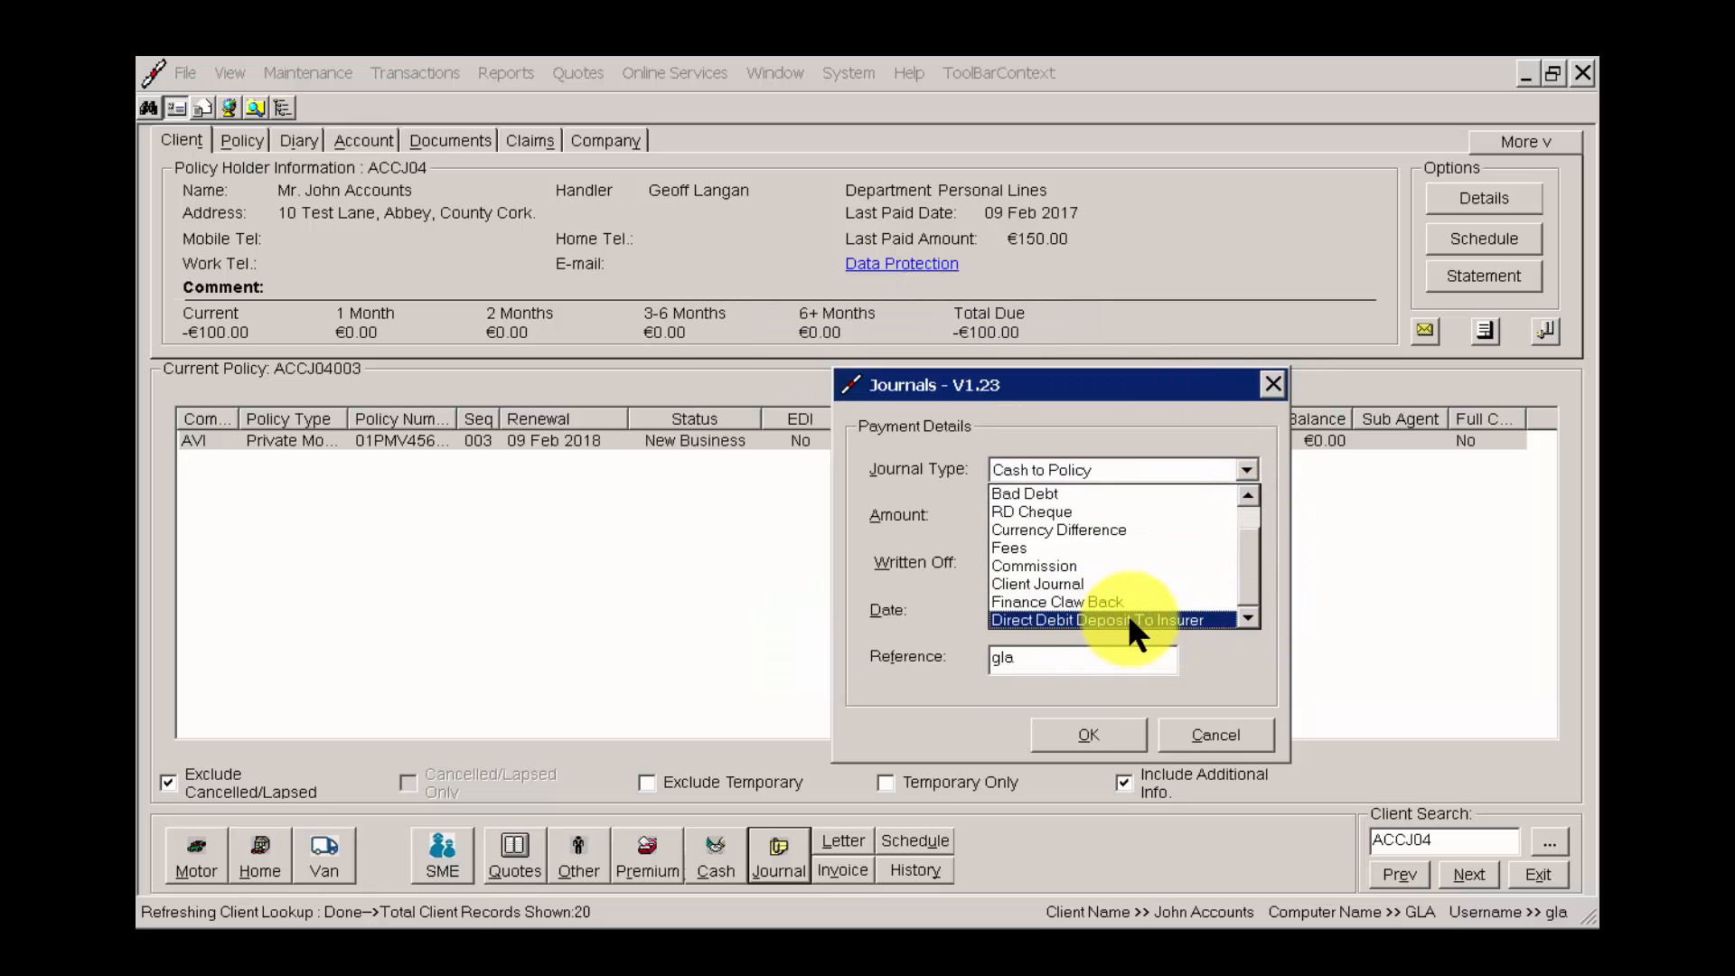
click(1128, 619)
click(1054, 516)
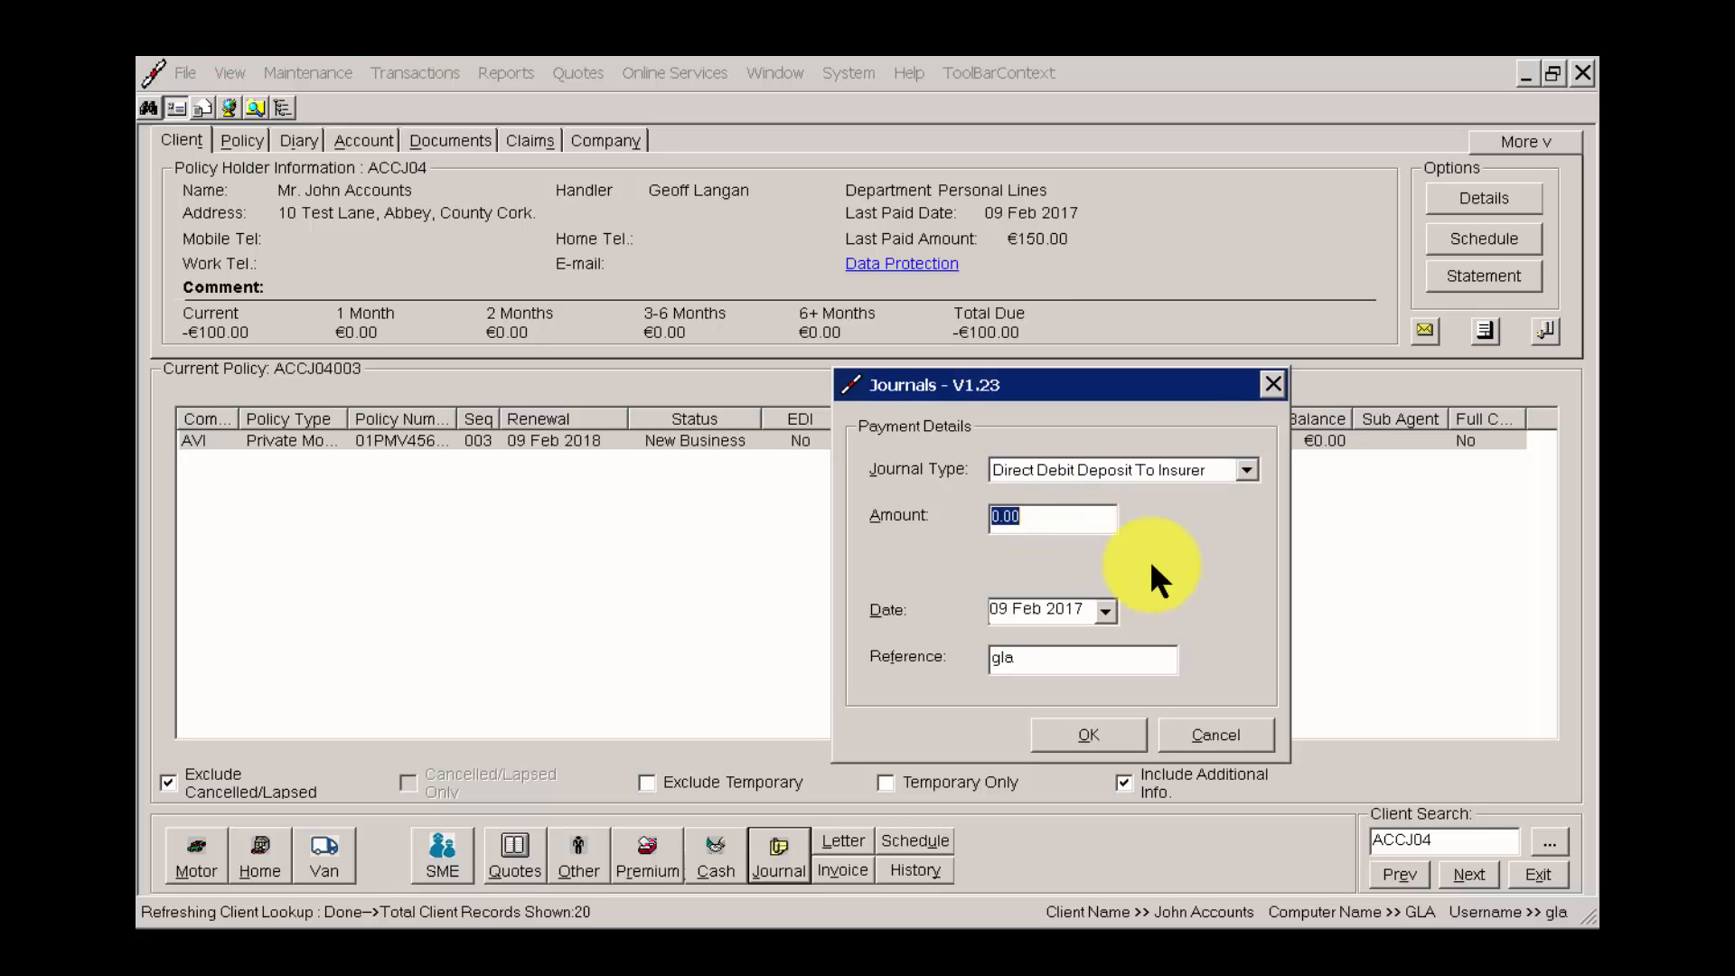
text(100.00)
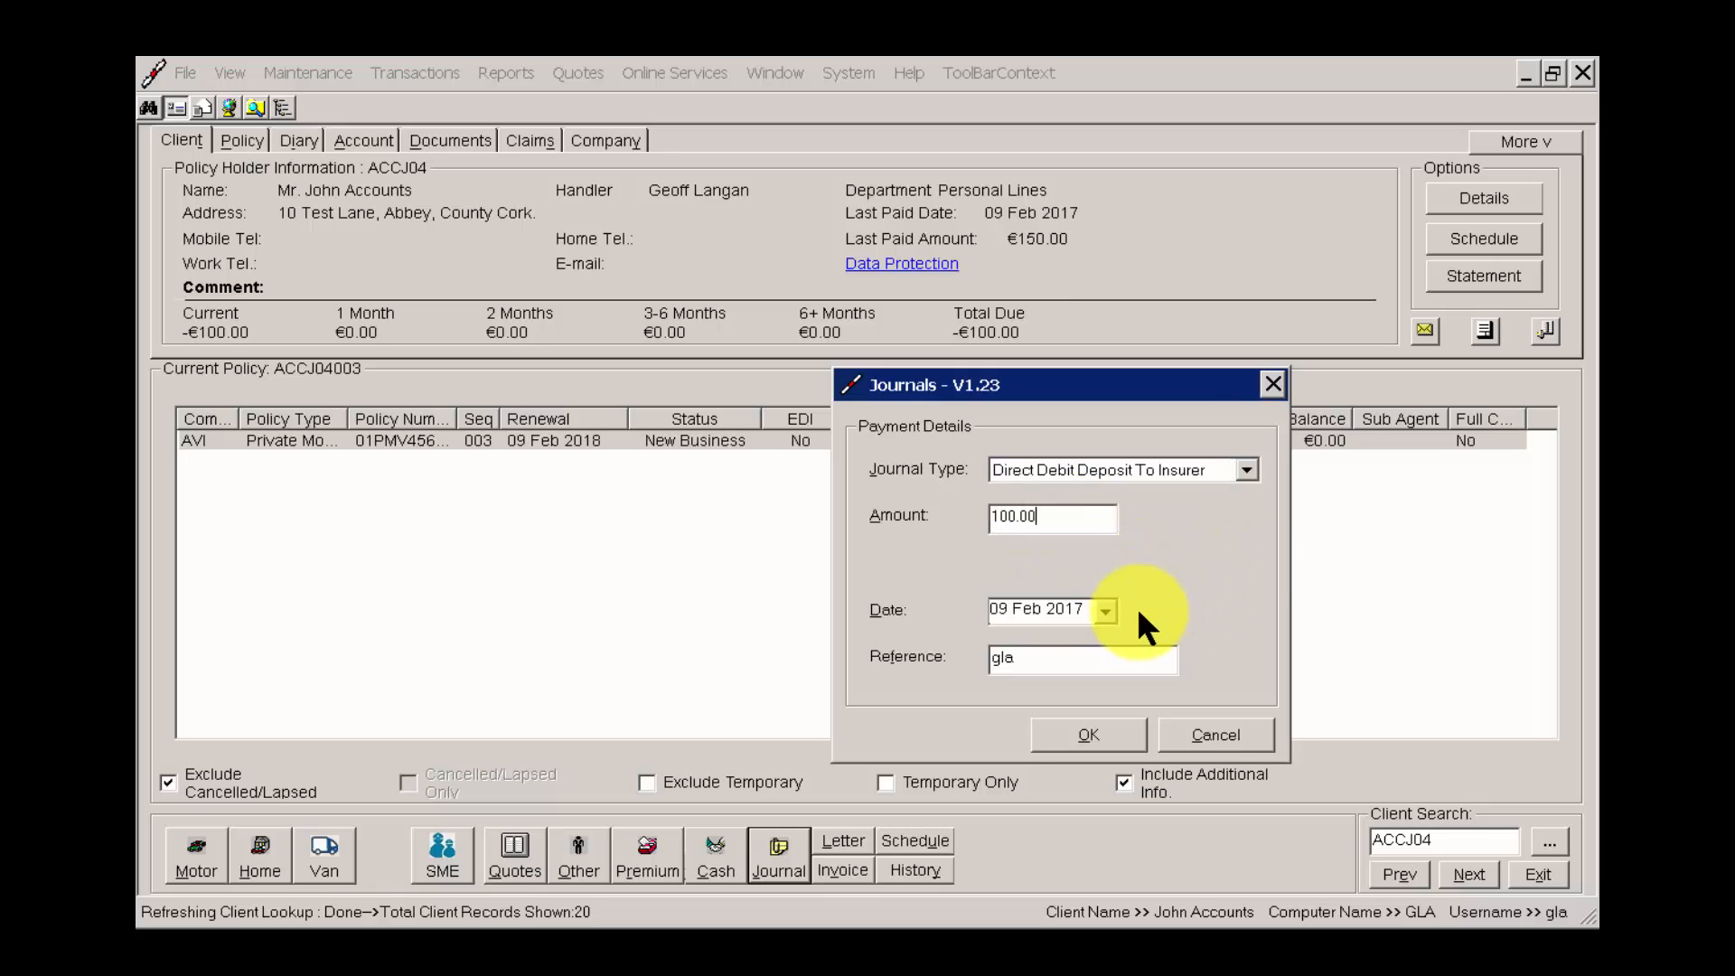
click(1105, 611)
click(1105, 611)
click(1055, 659)
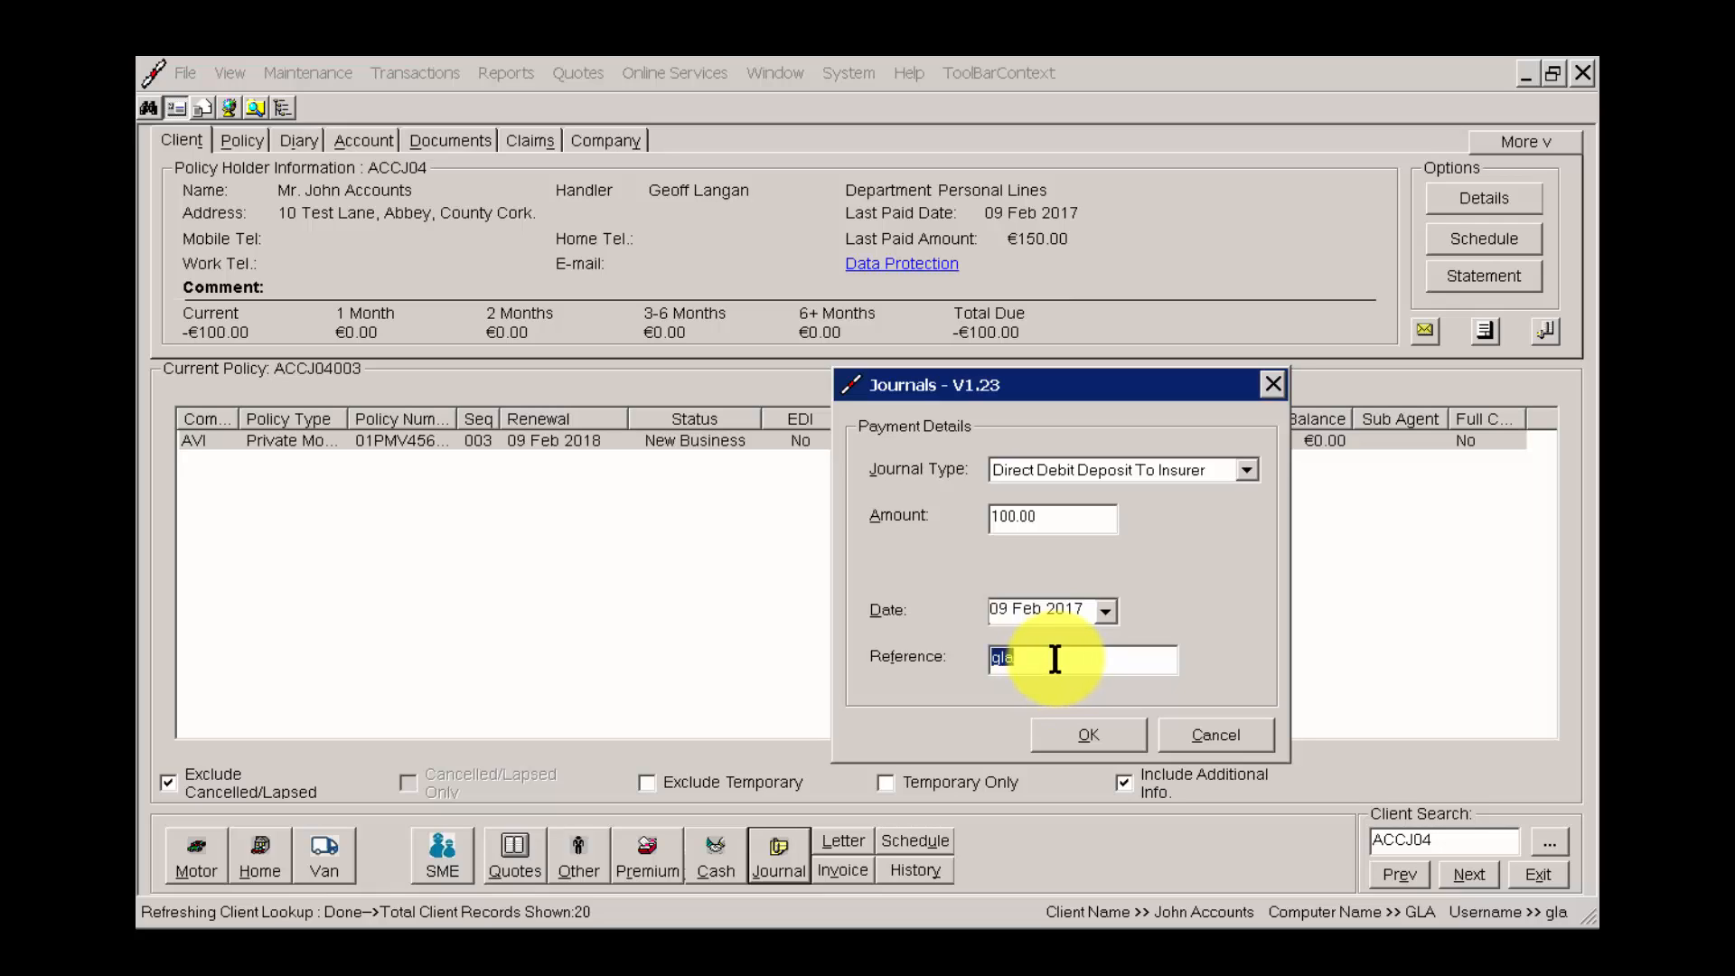
click(1093, 729)
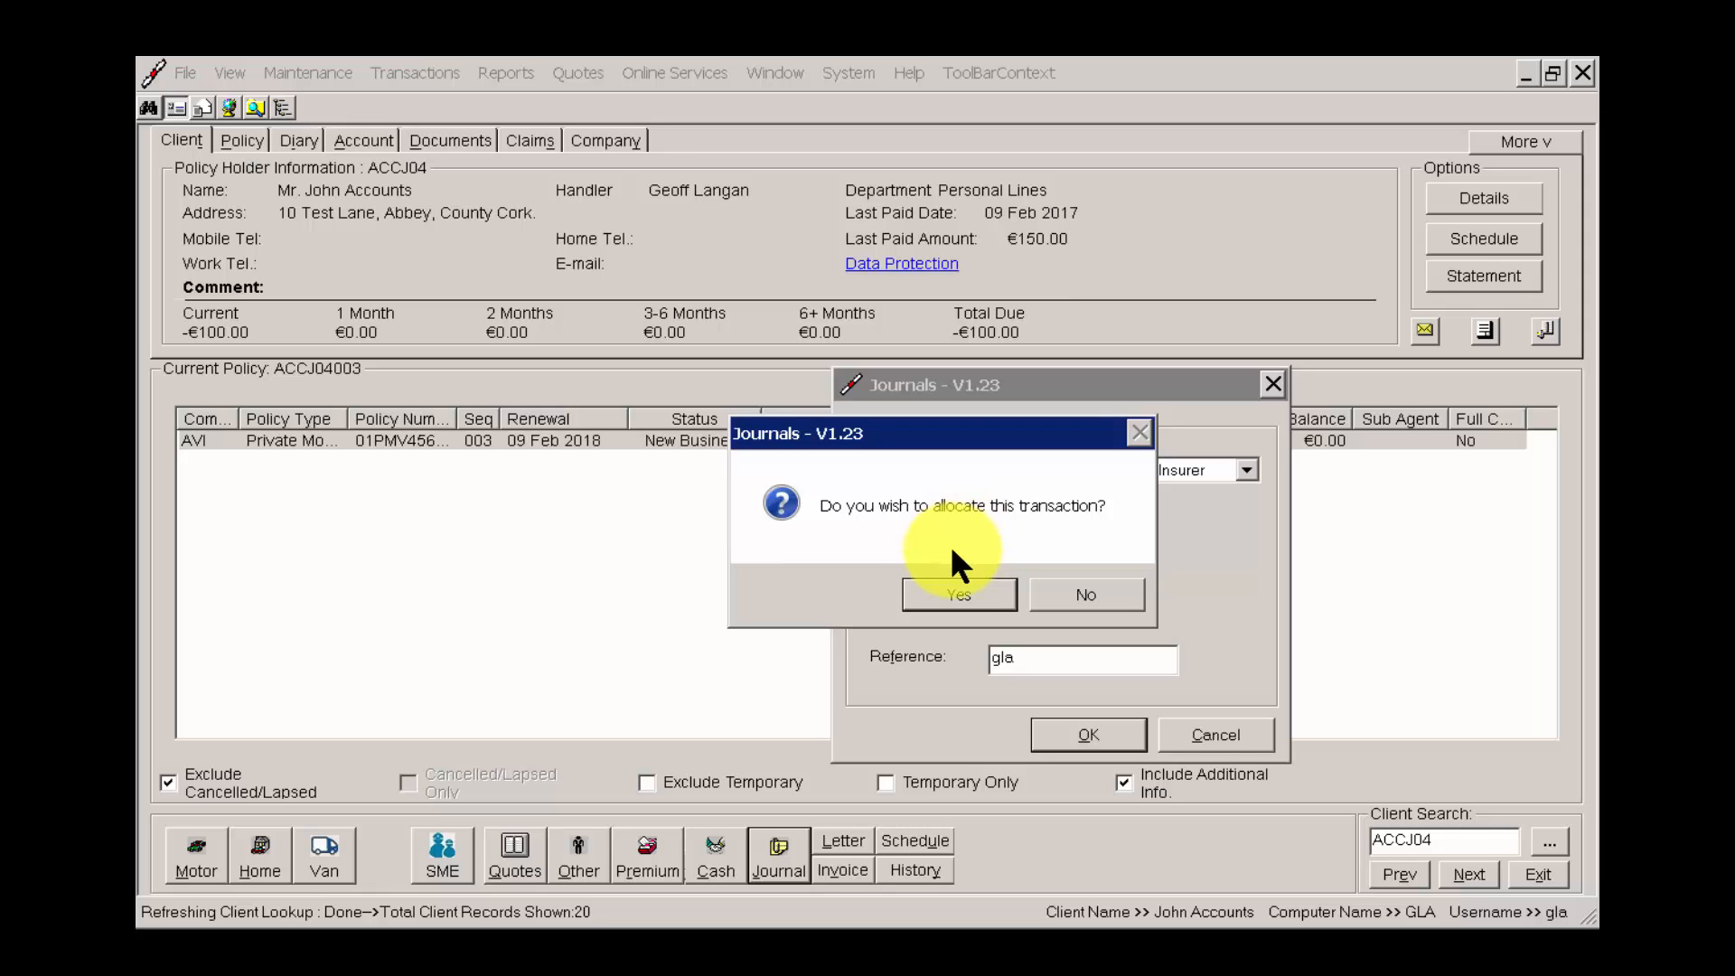
Choose to allocate the direct debit deposit journal, match it automatically against the remaining cheque amount, and complete the allocation.
click(960, 595)
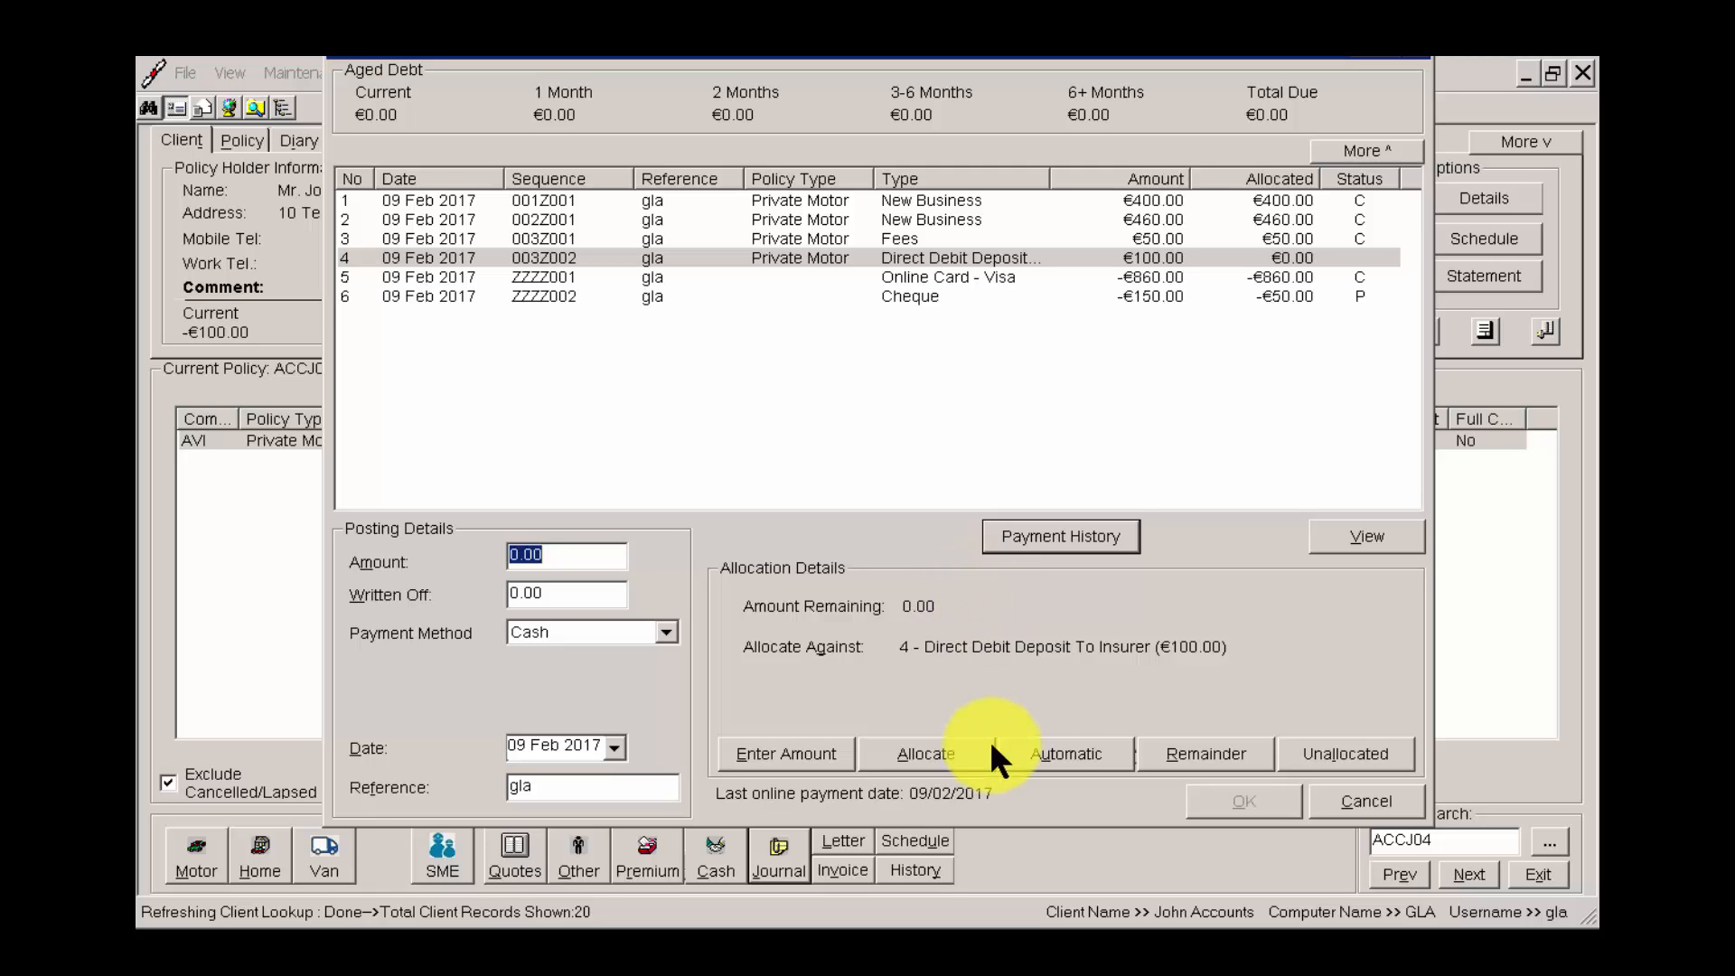
click(1071, 750)
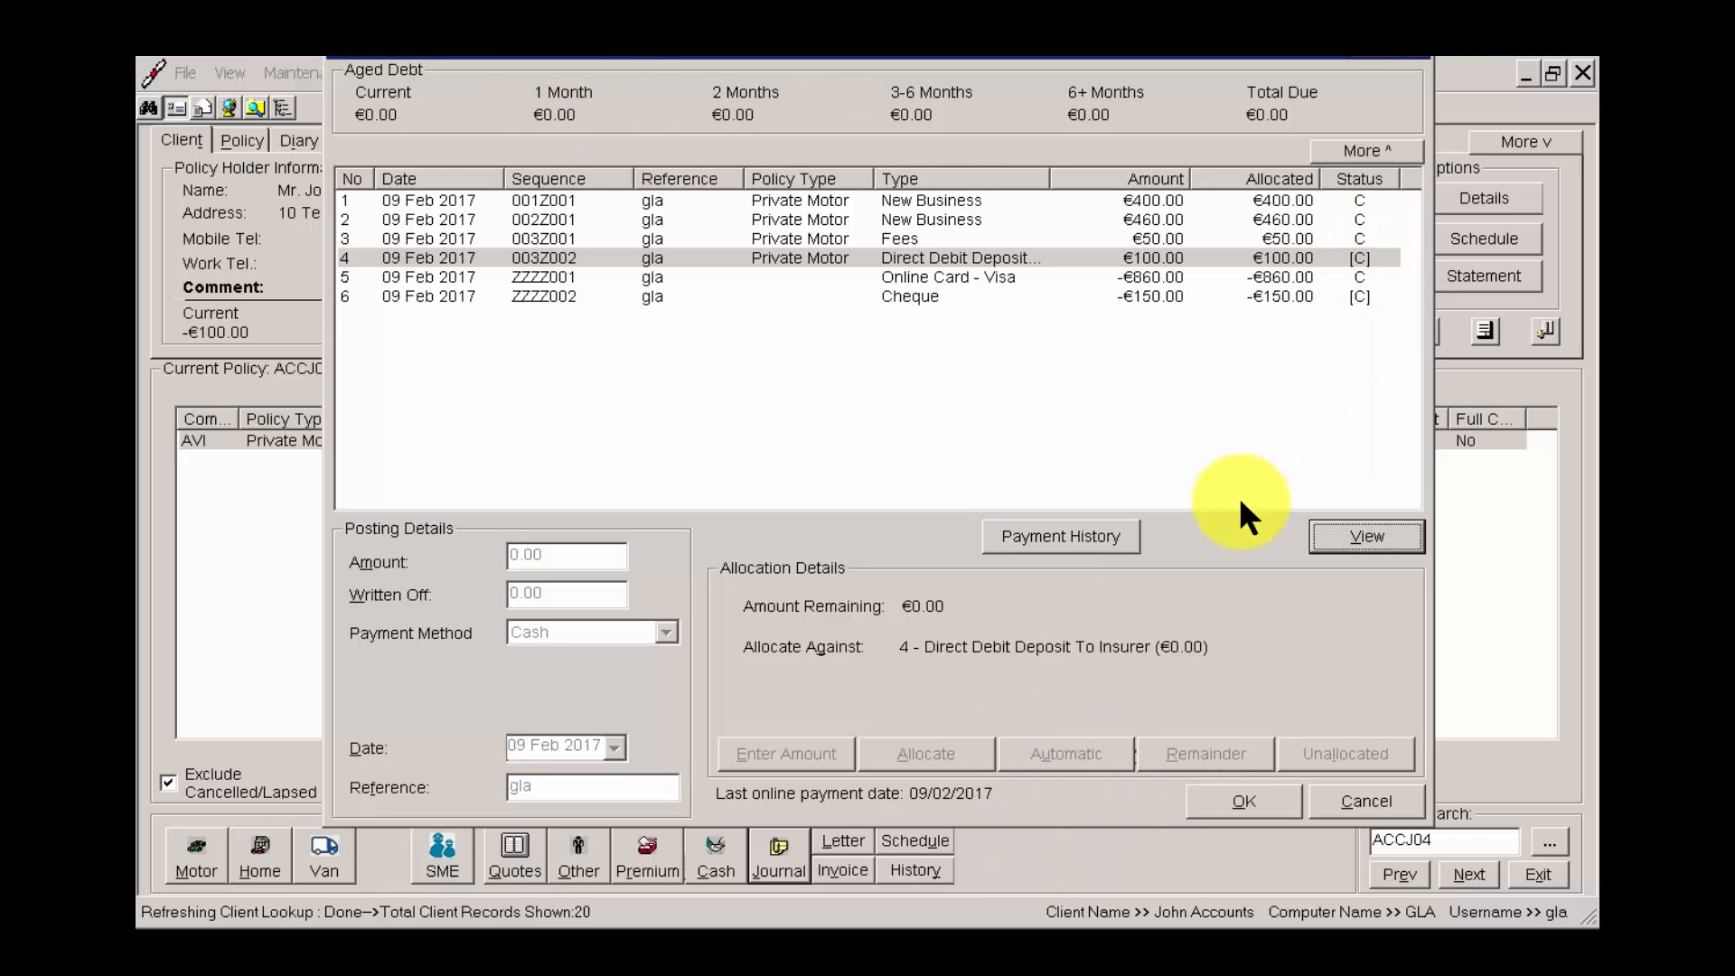
click(1246, 797)
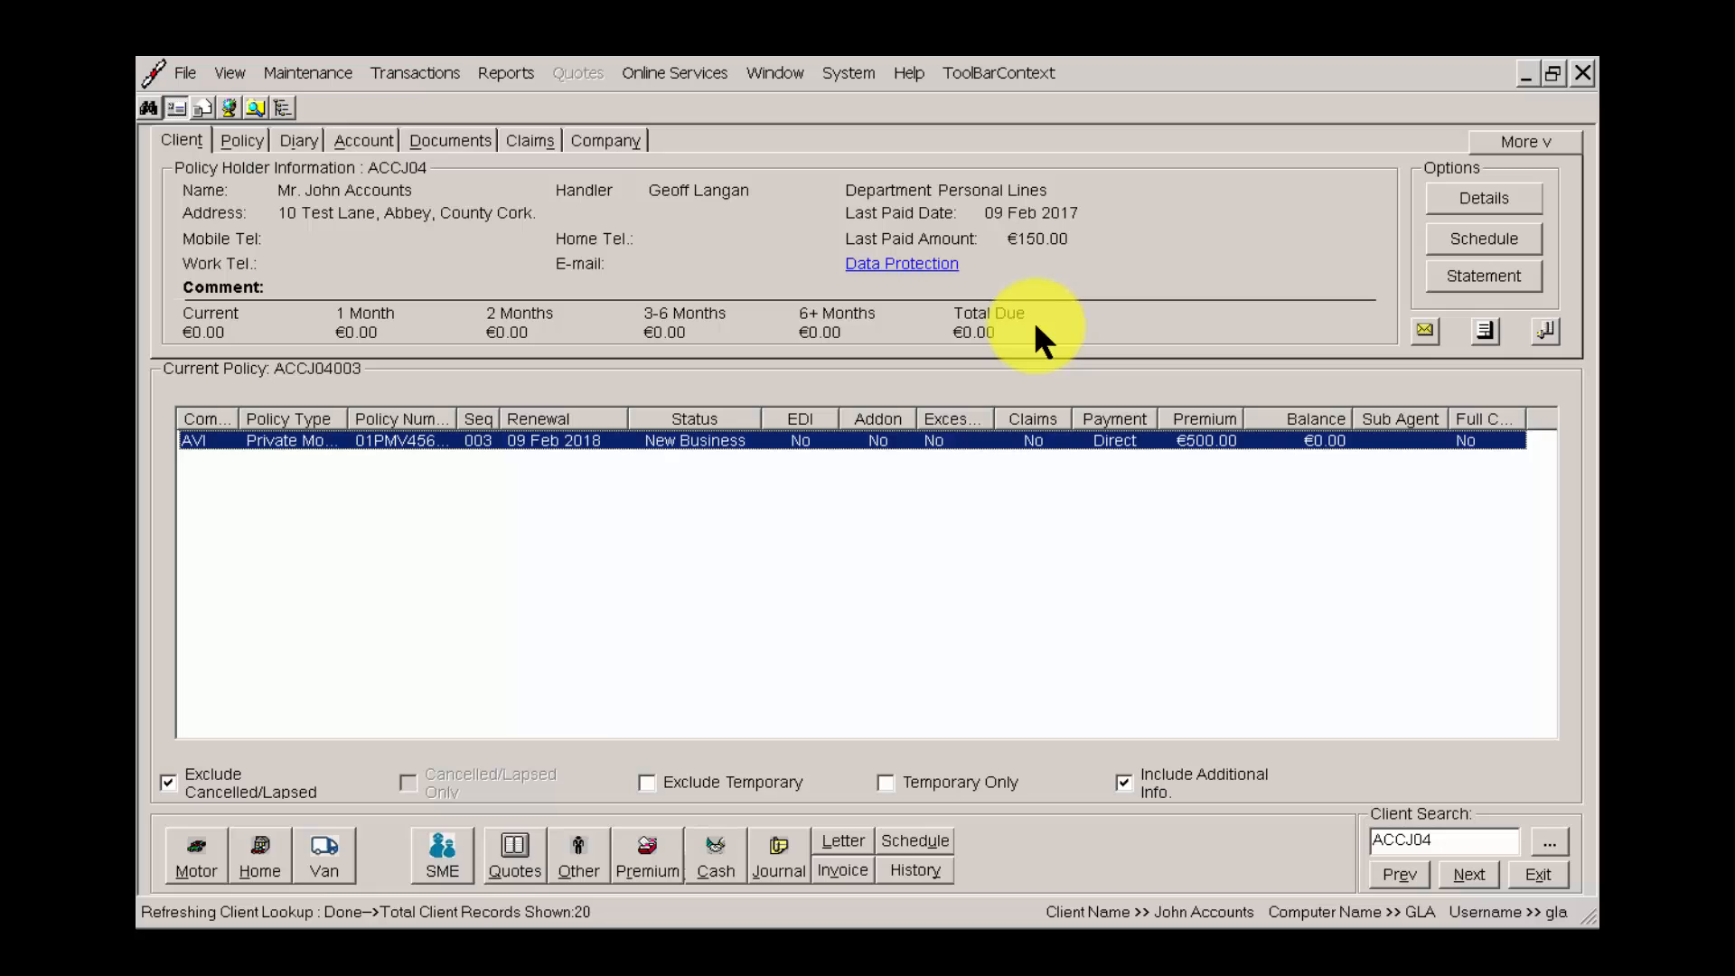
Review the client's account entries in the expanded list down to the Direct Debit Deposit To Insurer, and return to the collapsed client summary.
click(378, 141)
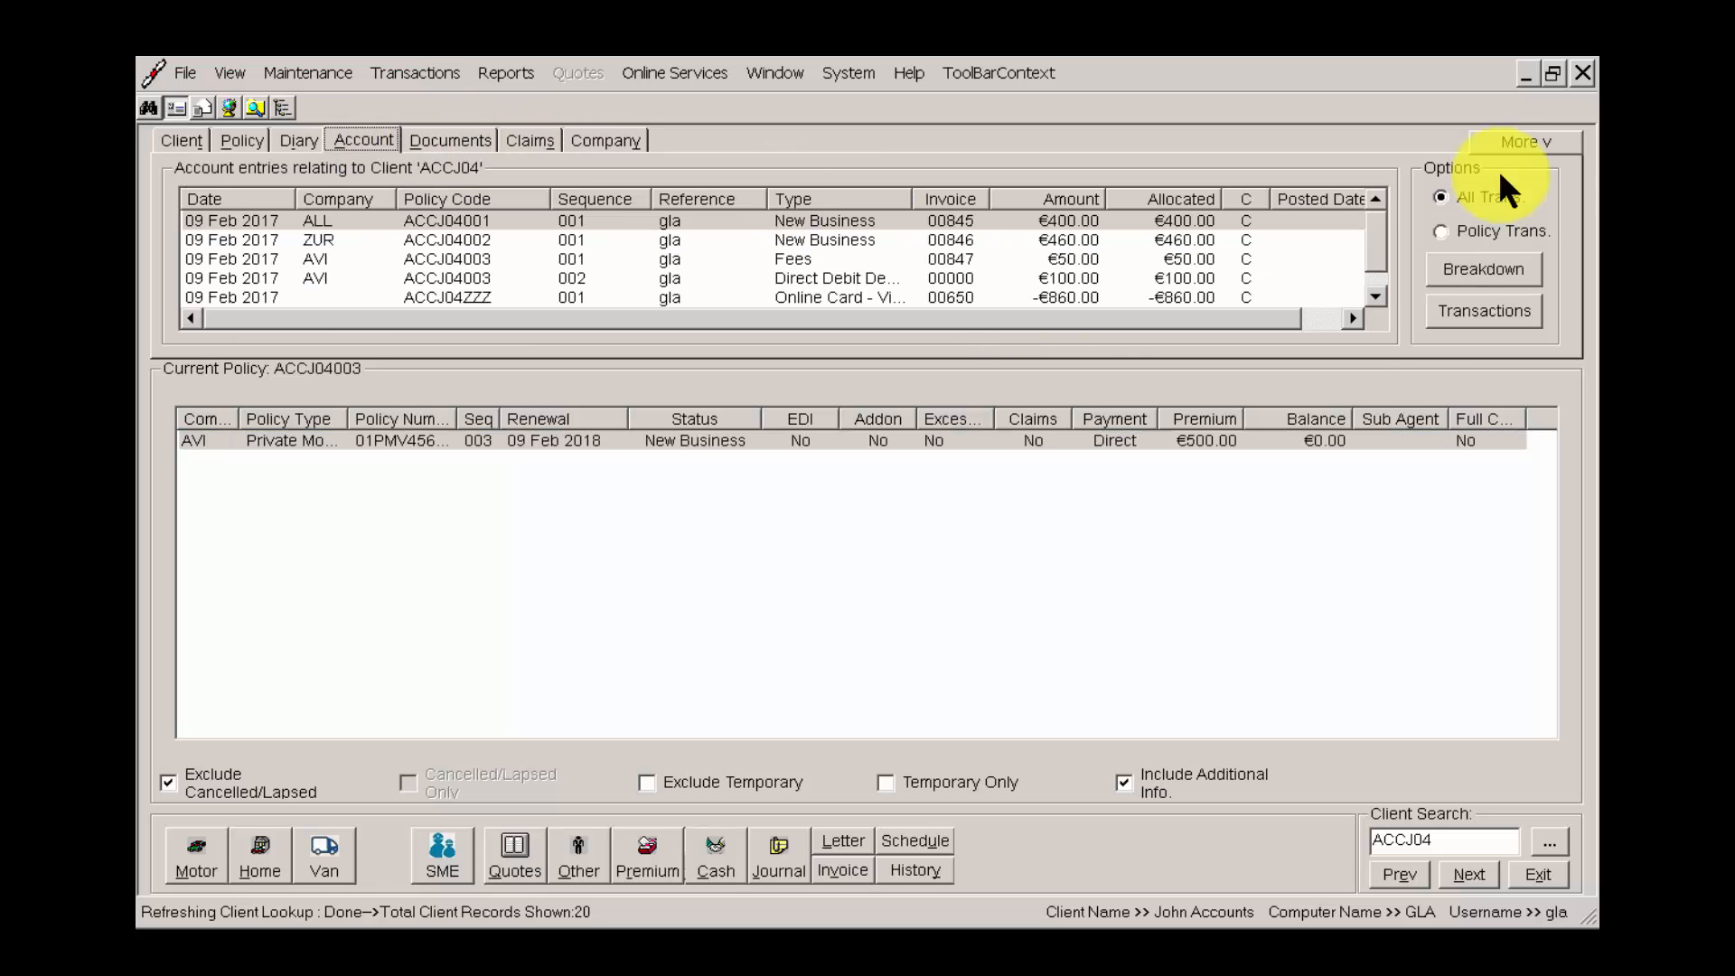
click(1537, 142)
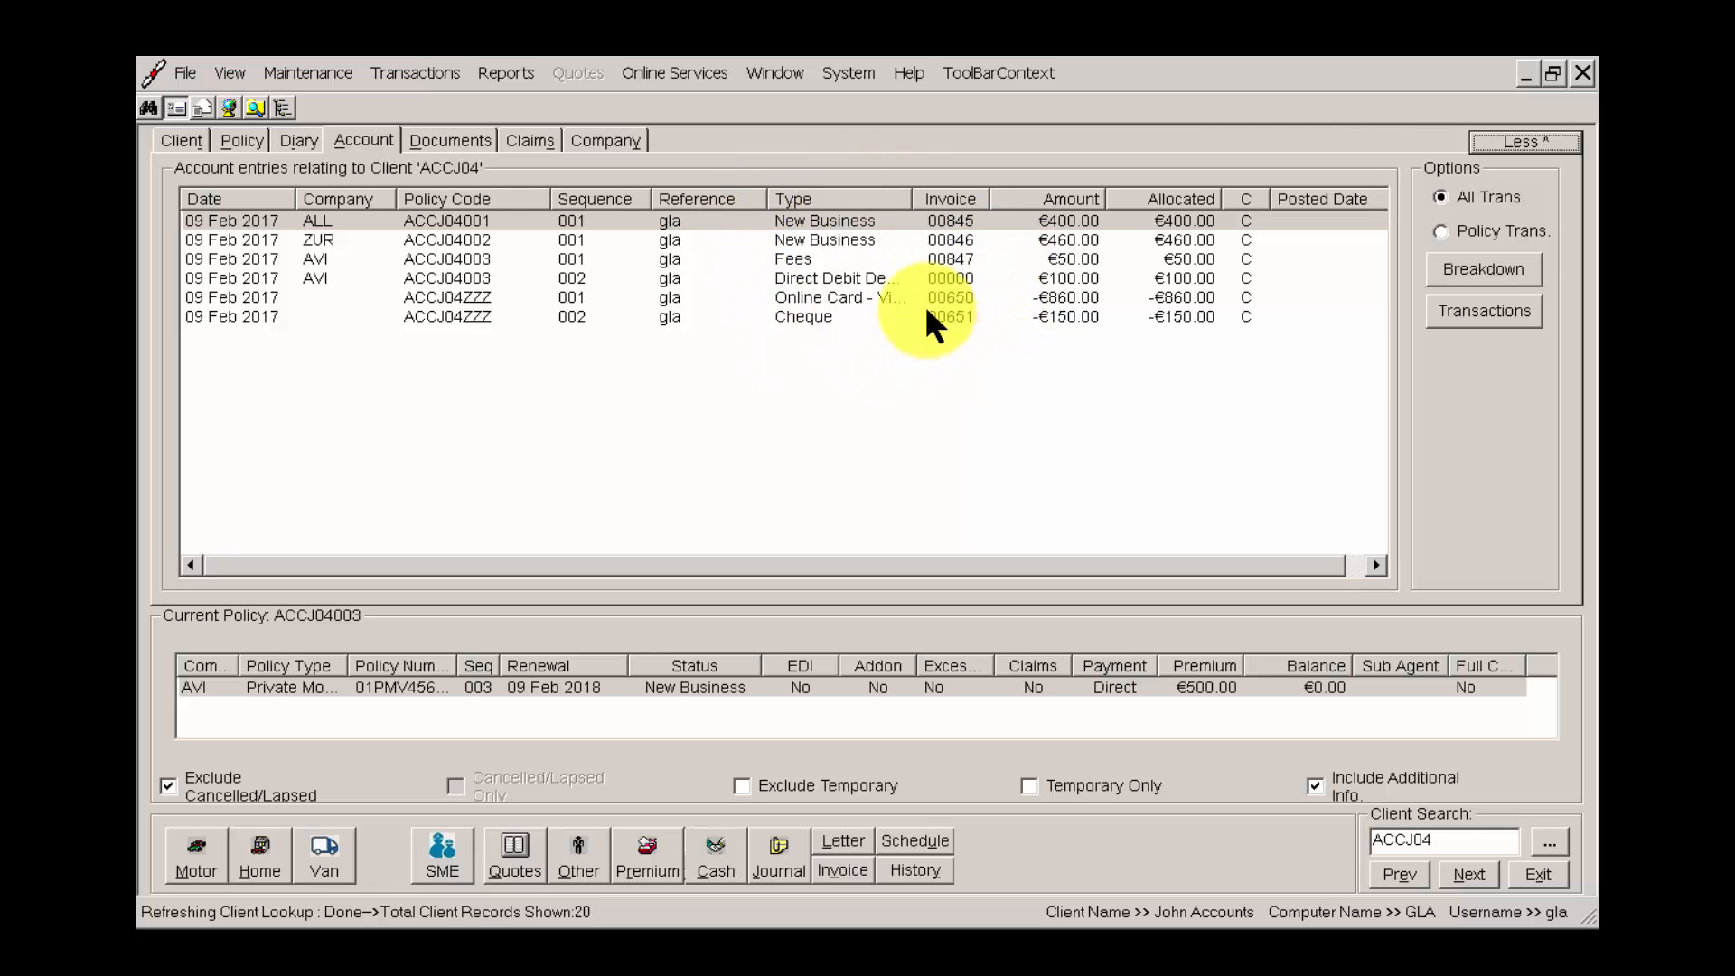
click(1346, 219)
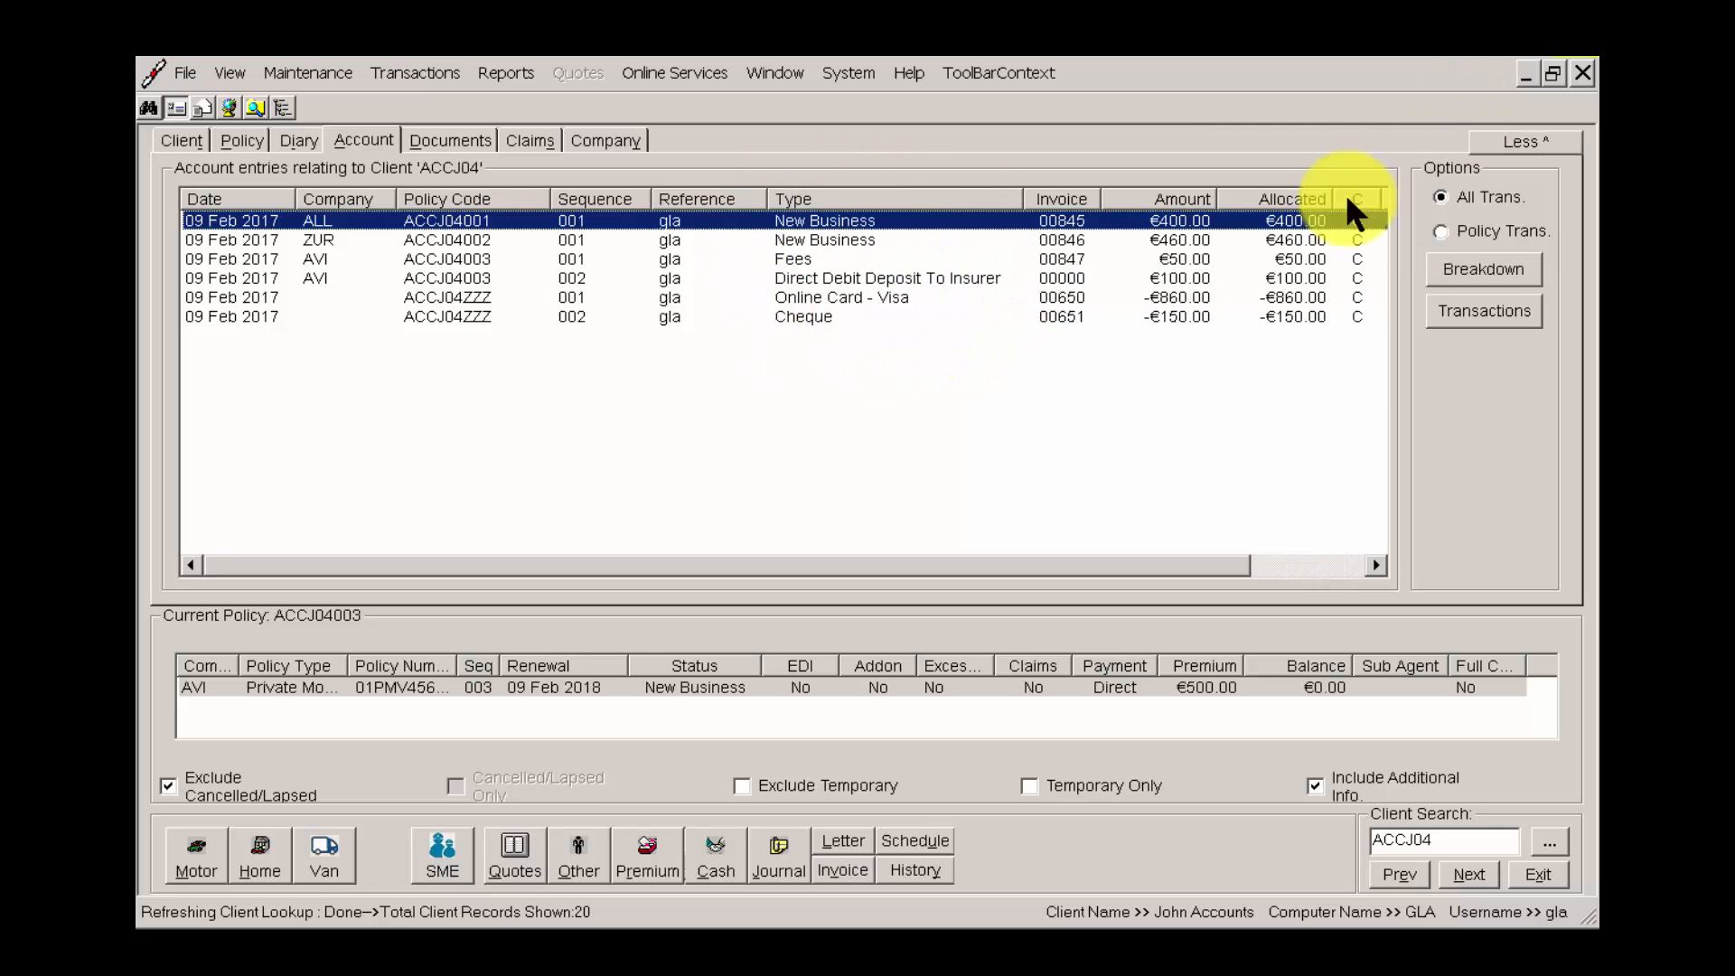
key(Down)
key(Down)
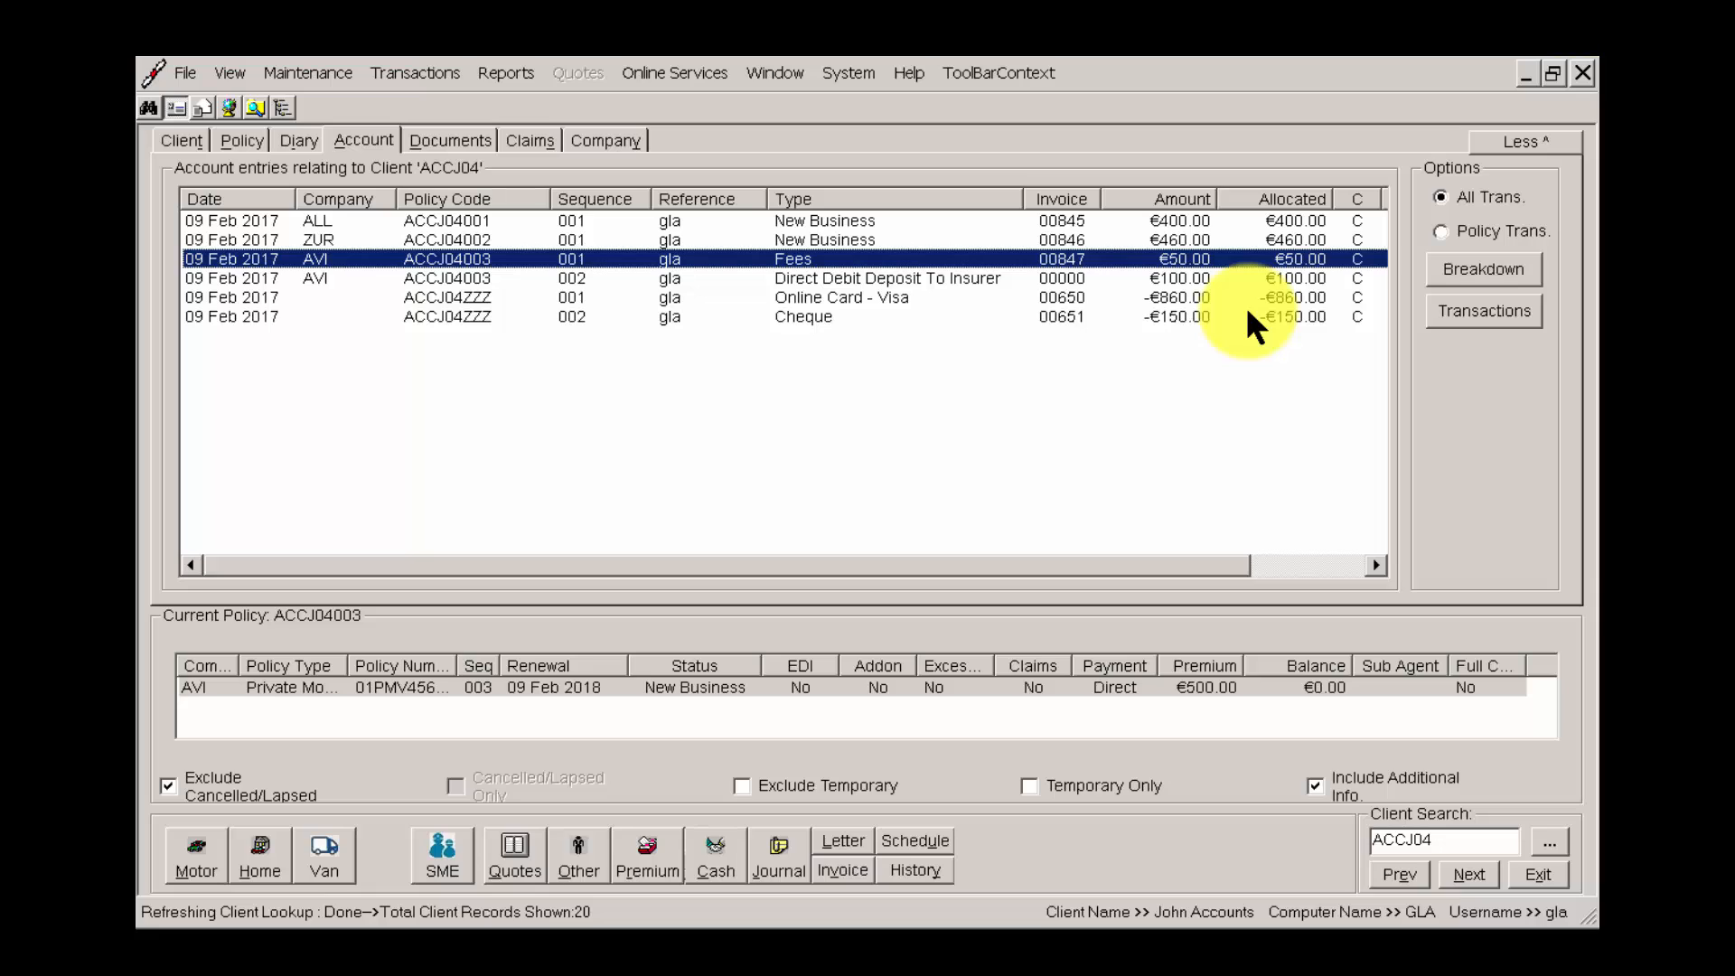
key(Down)
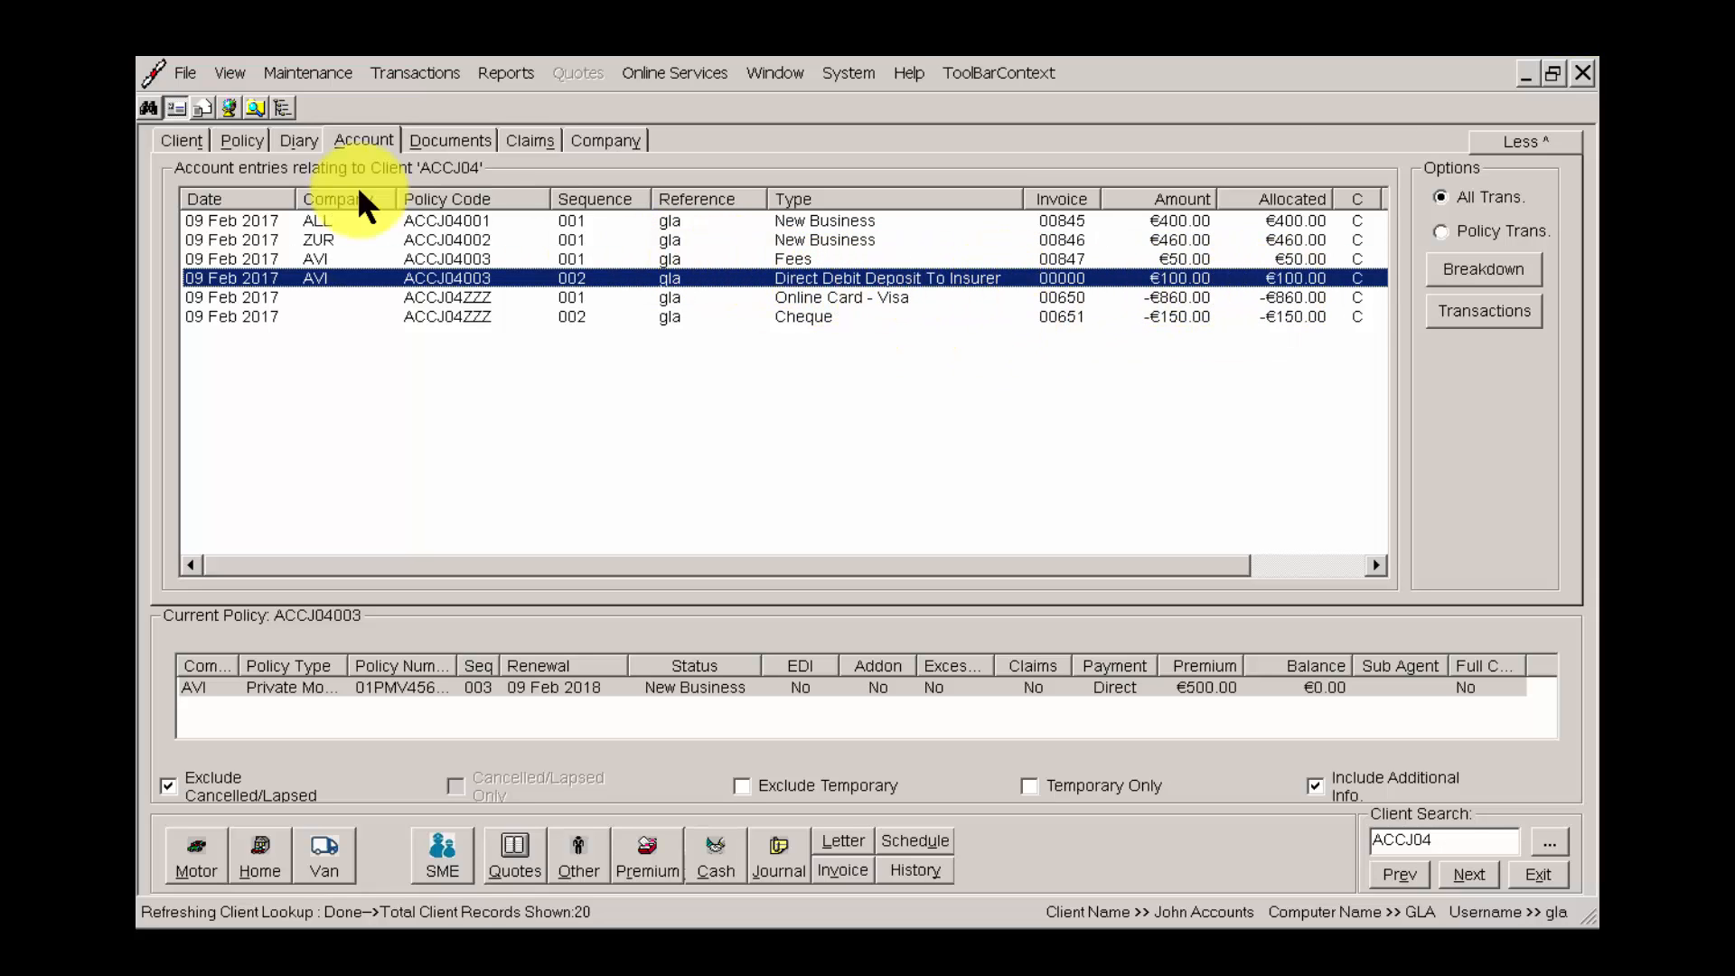
click(181, 140)
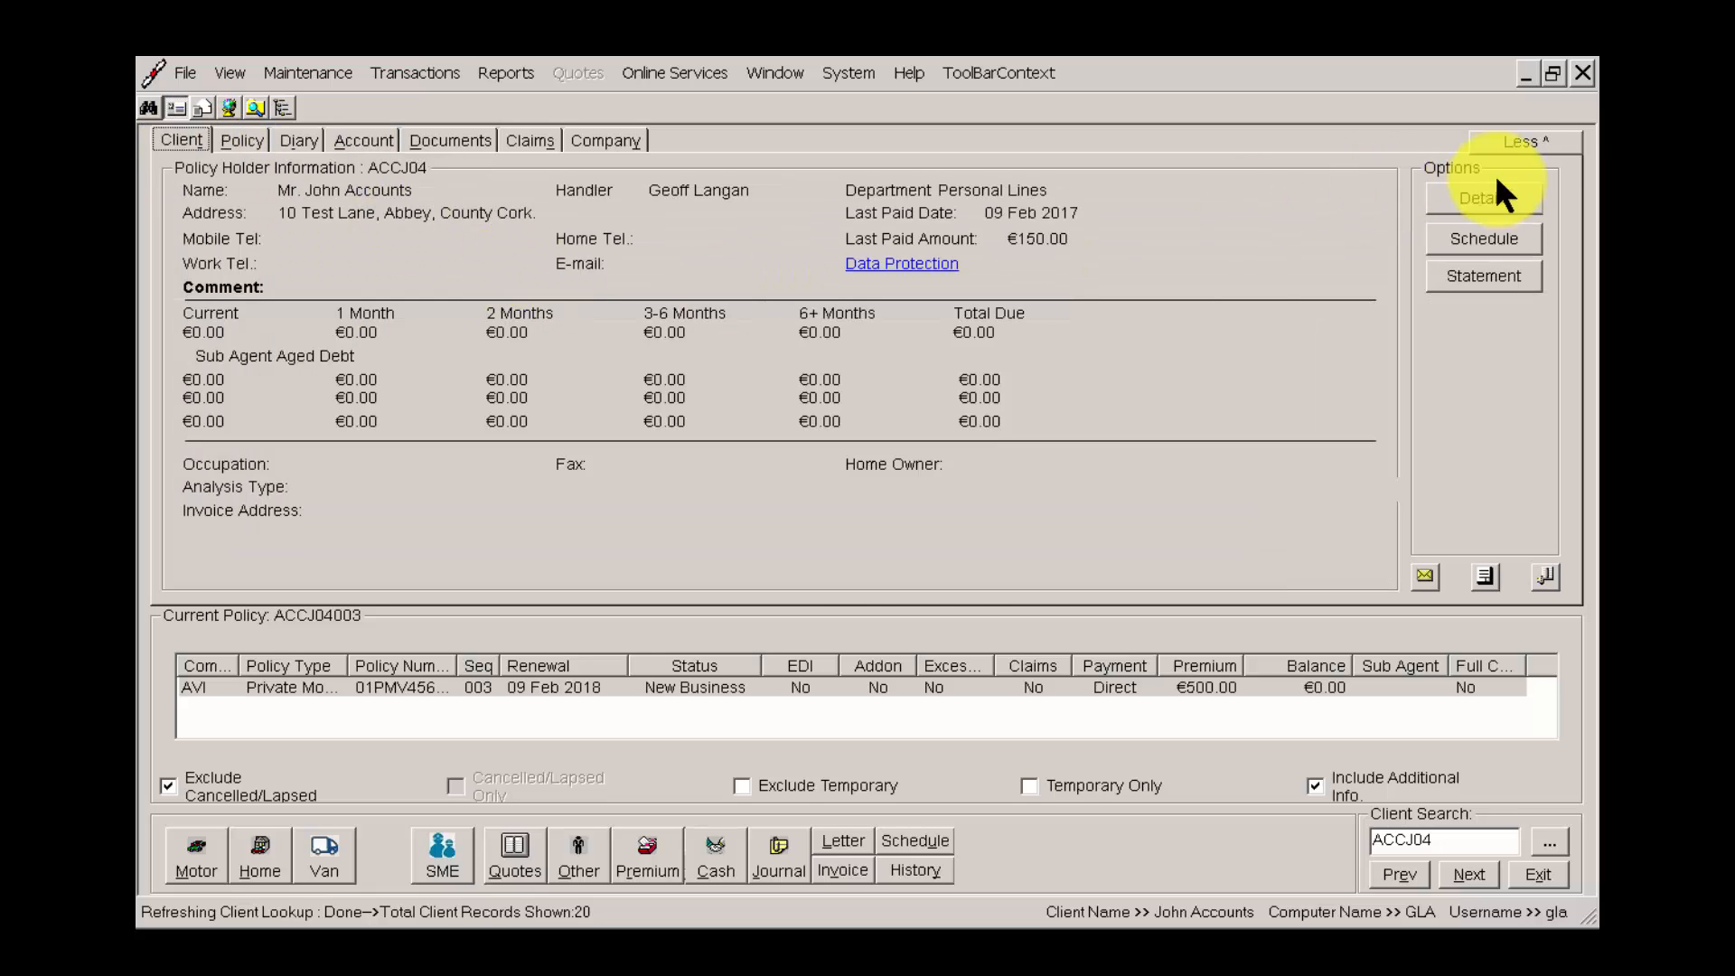
click(1505, 147)
Open a cash posting for the Aviva policy and reposition its window so all of it is visible.
click(845, 441)
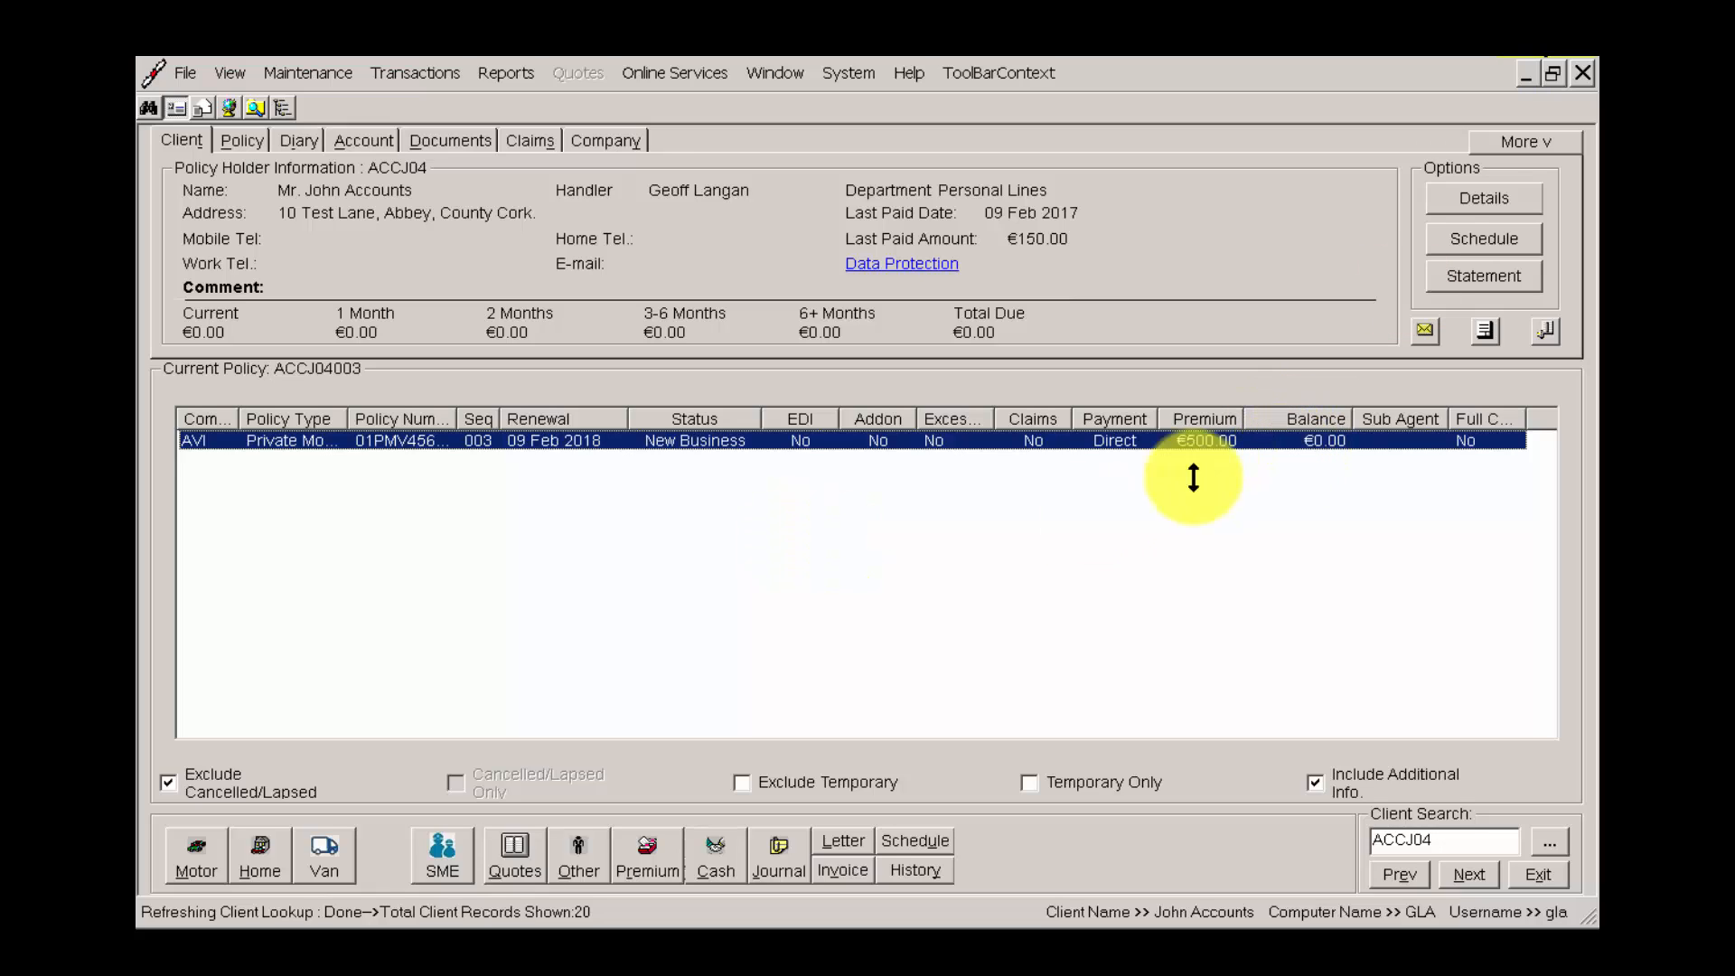
right_click(845, 441)
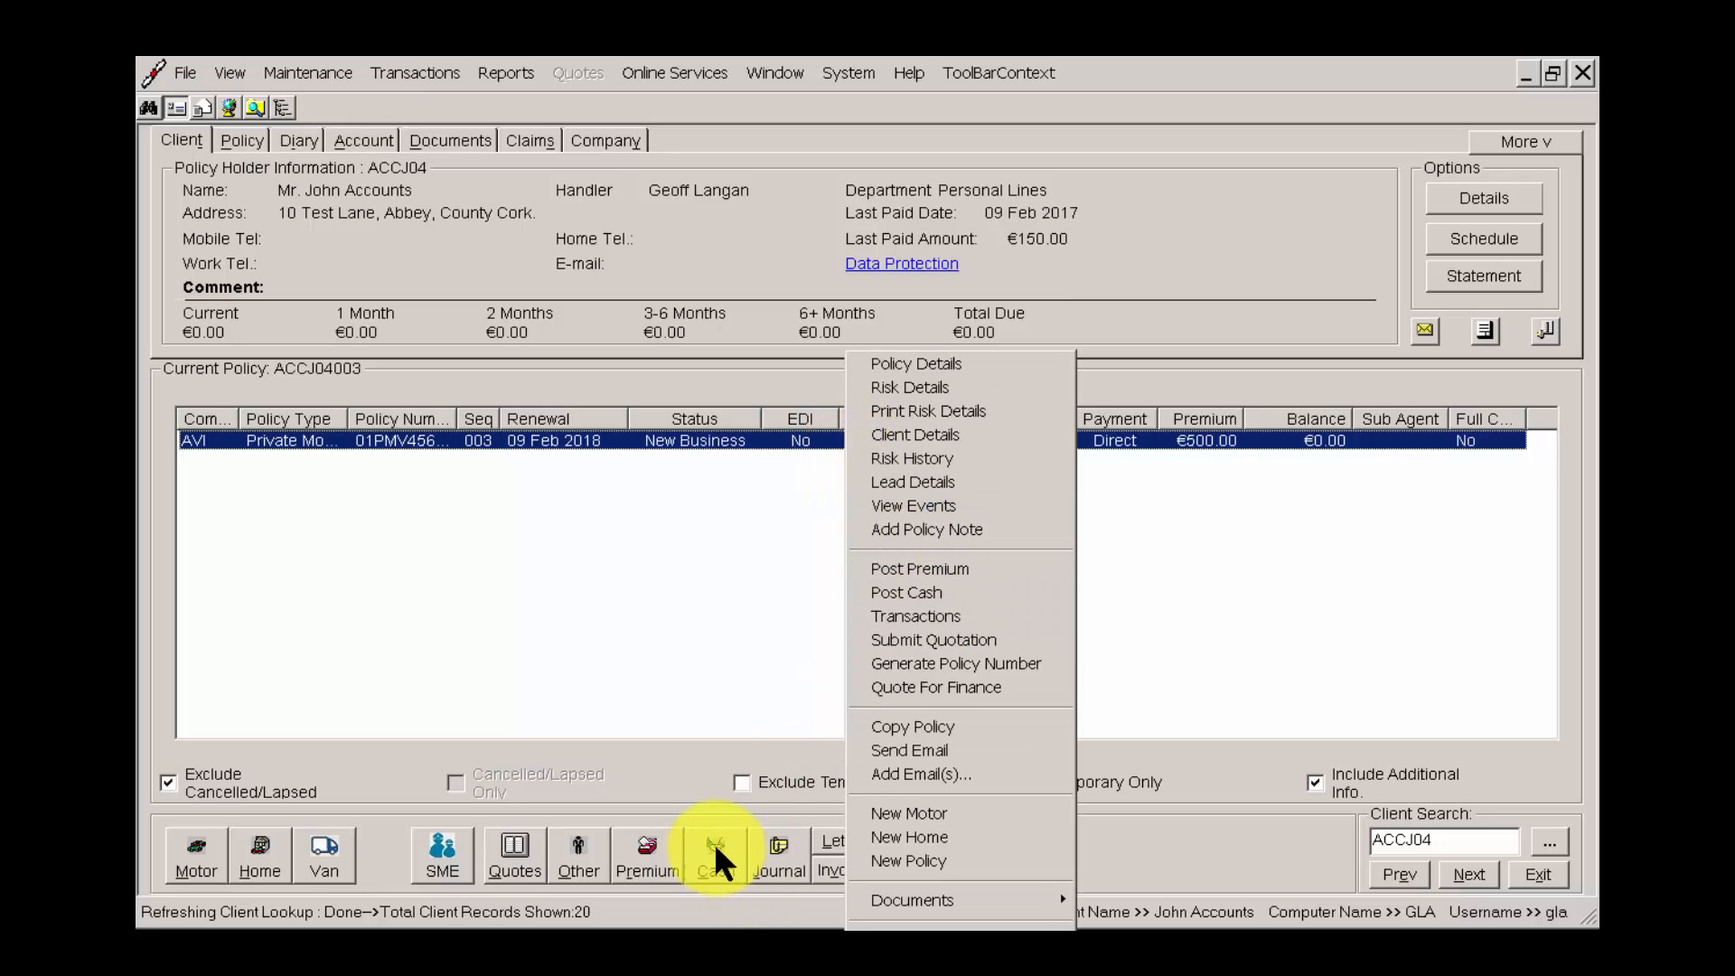
click(917, 592)
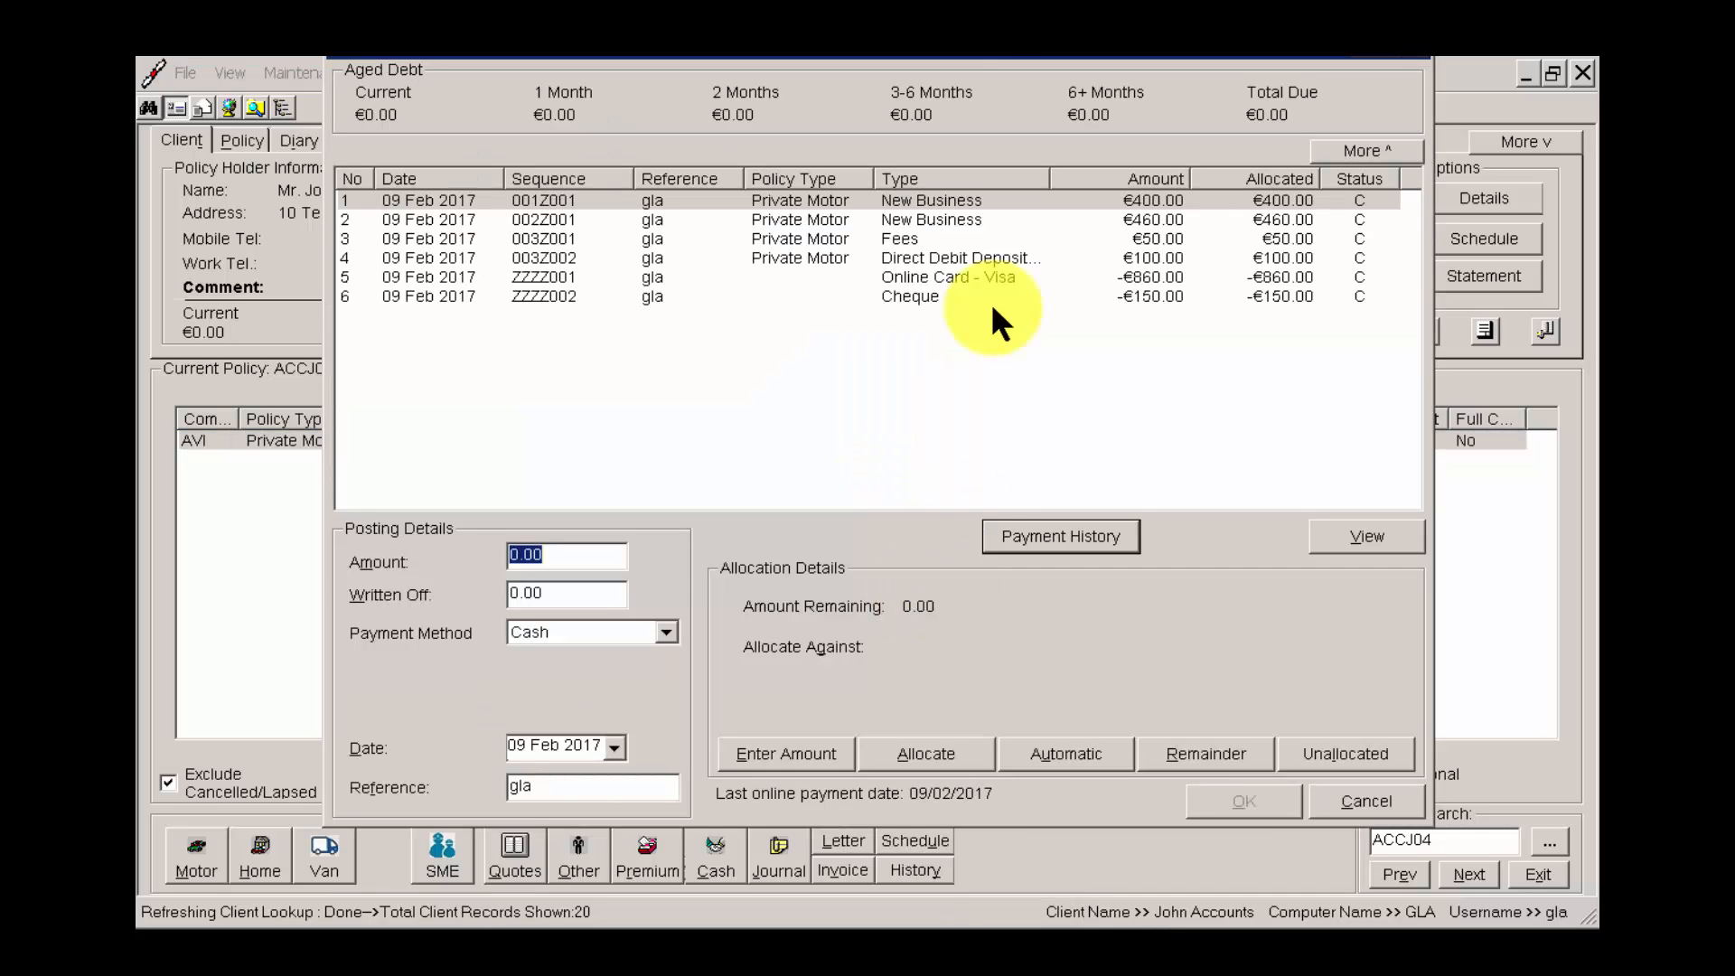
drag(975, 41, 970, 163)
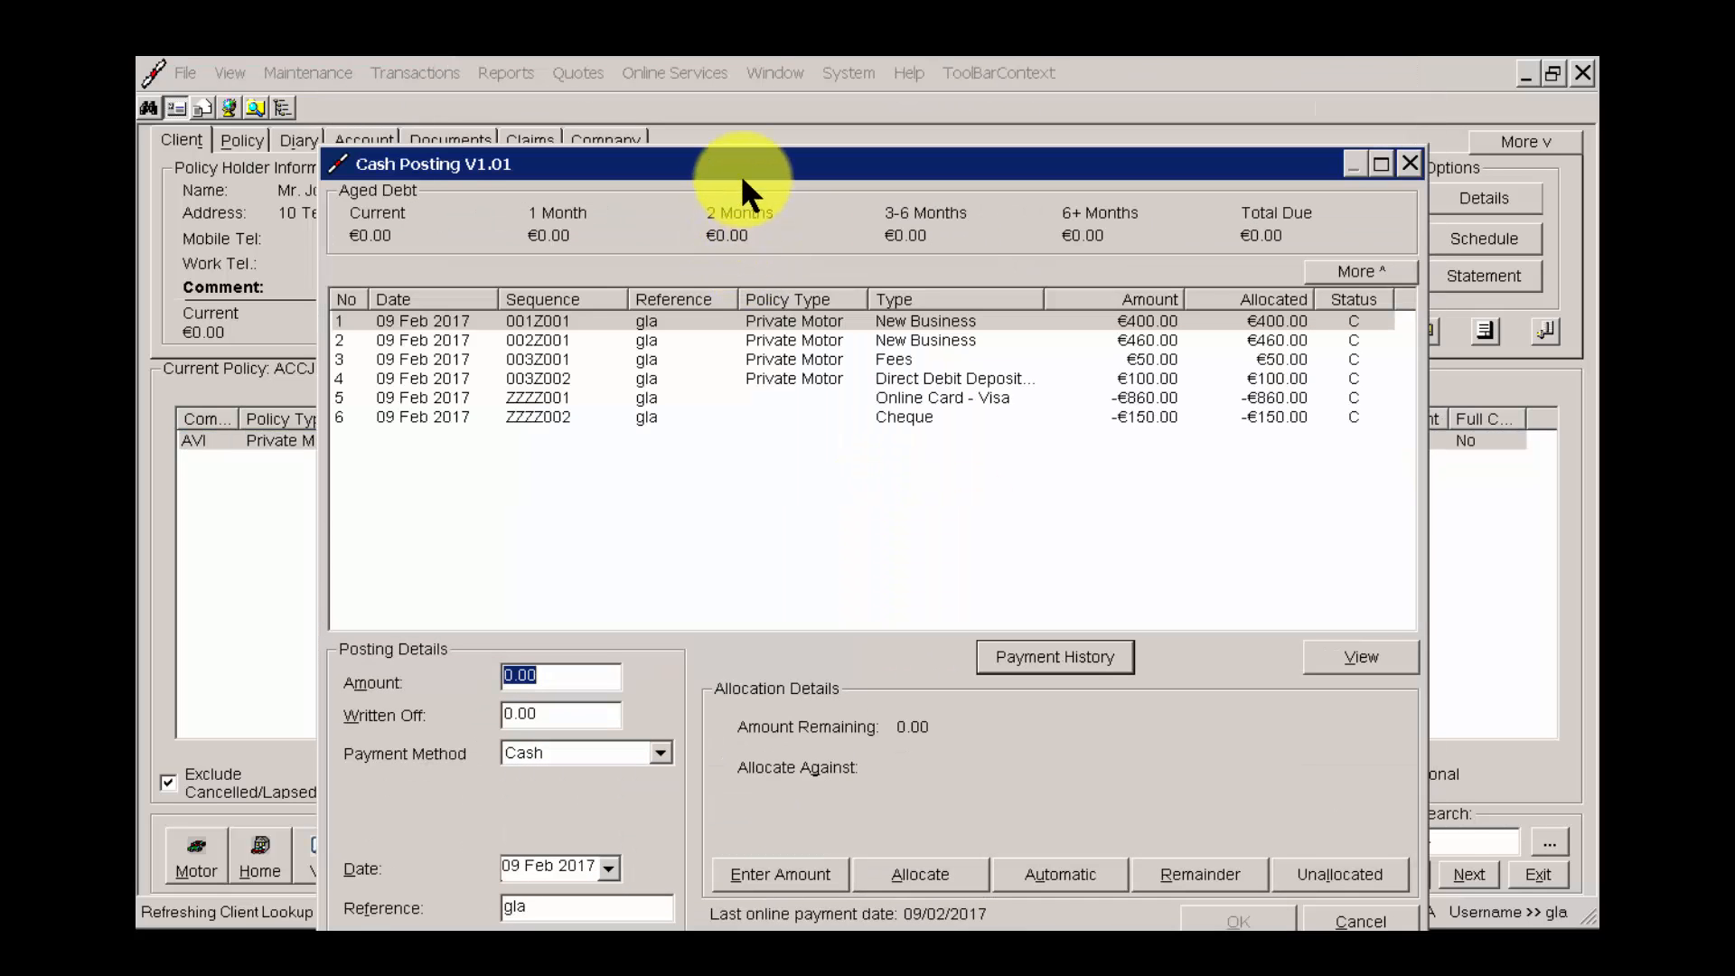
drag(740, 173, 744, 106)
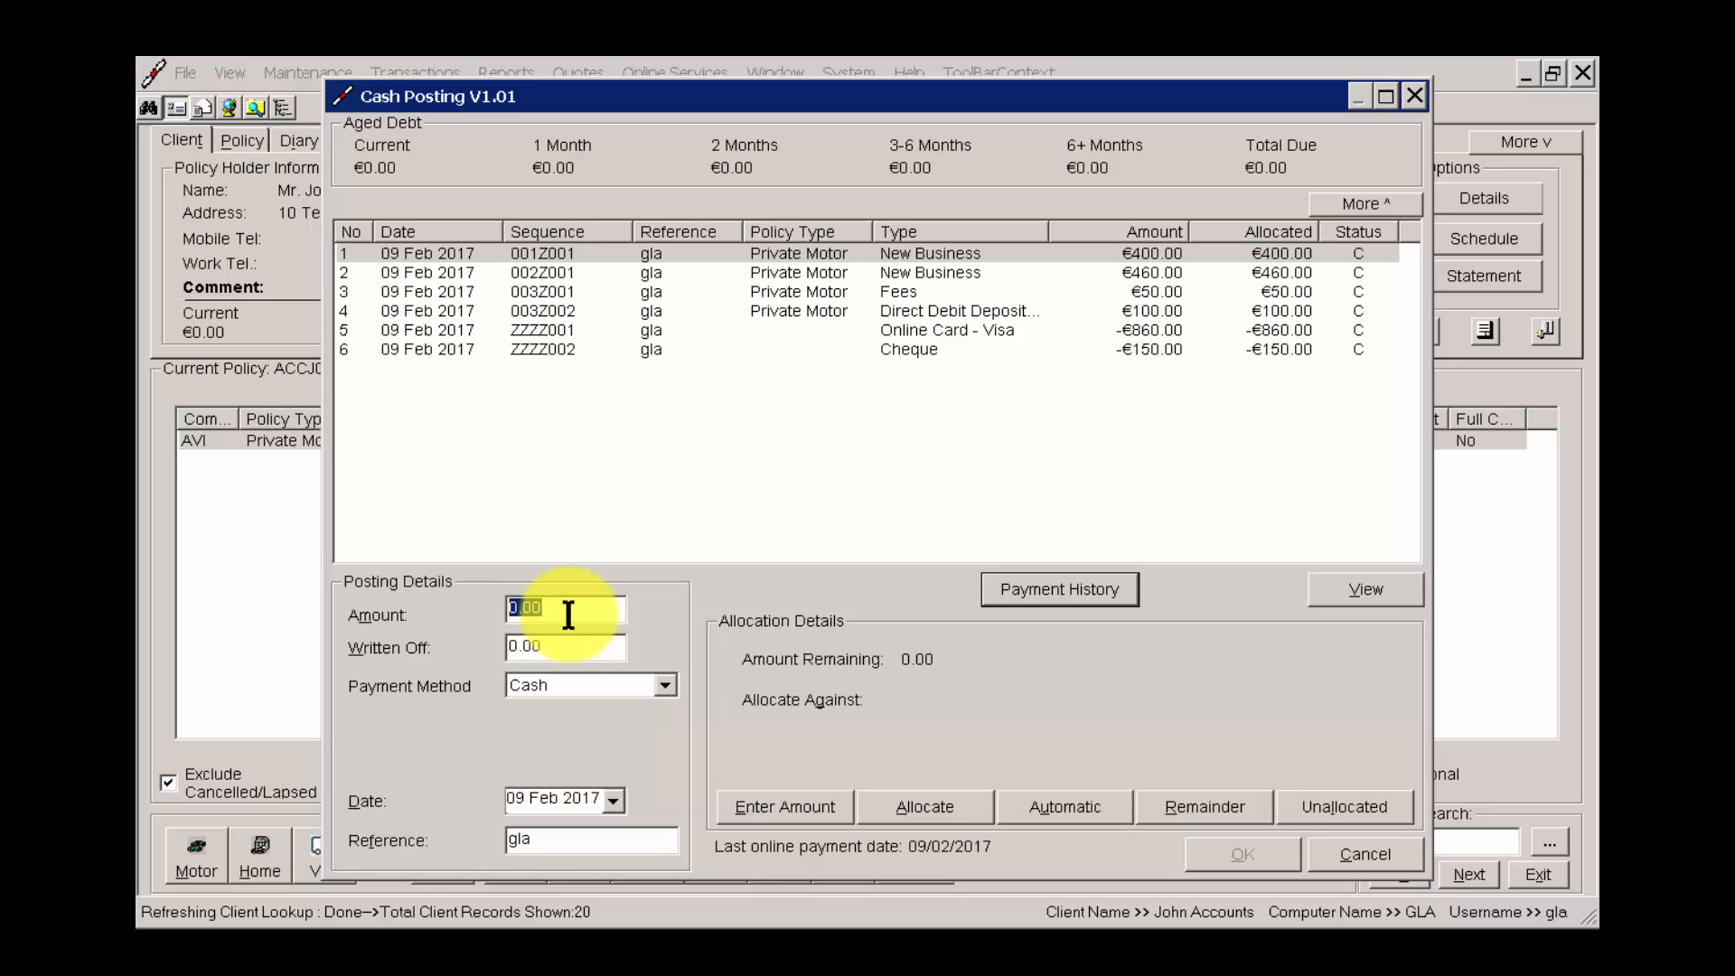
Examine the available payment methods, keep Cash, and select the 460.00 New Business transaction.
click(605, 684)
mouse_move(663, 741)
mouse_down()
mouse_move(656, 792)
mouse_move(673, 710)
mouse_move(659, 808)
mouse_move(673, 723)
mouse_up()
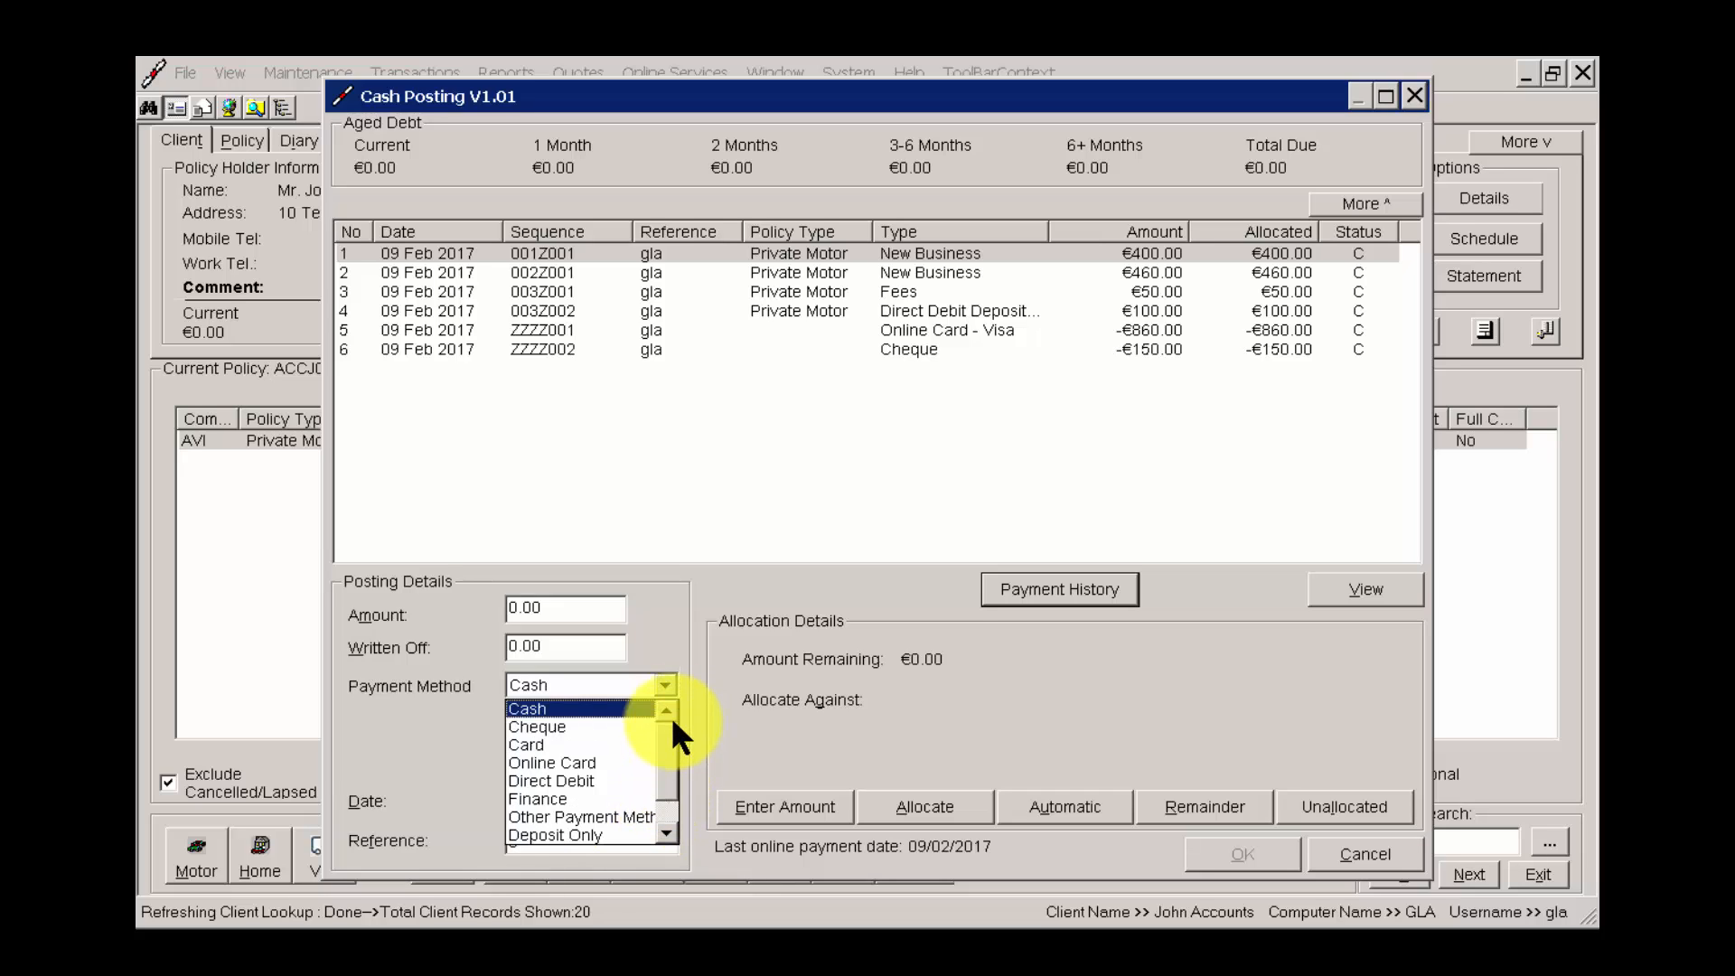
click(817, 710)
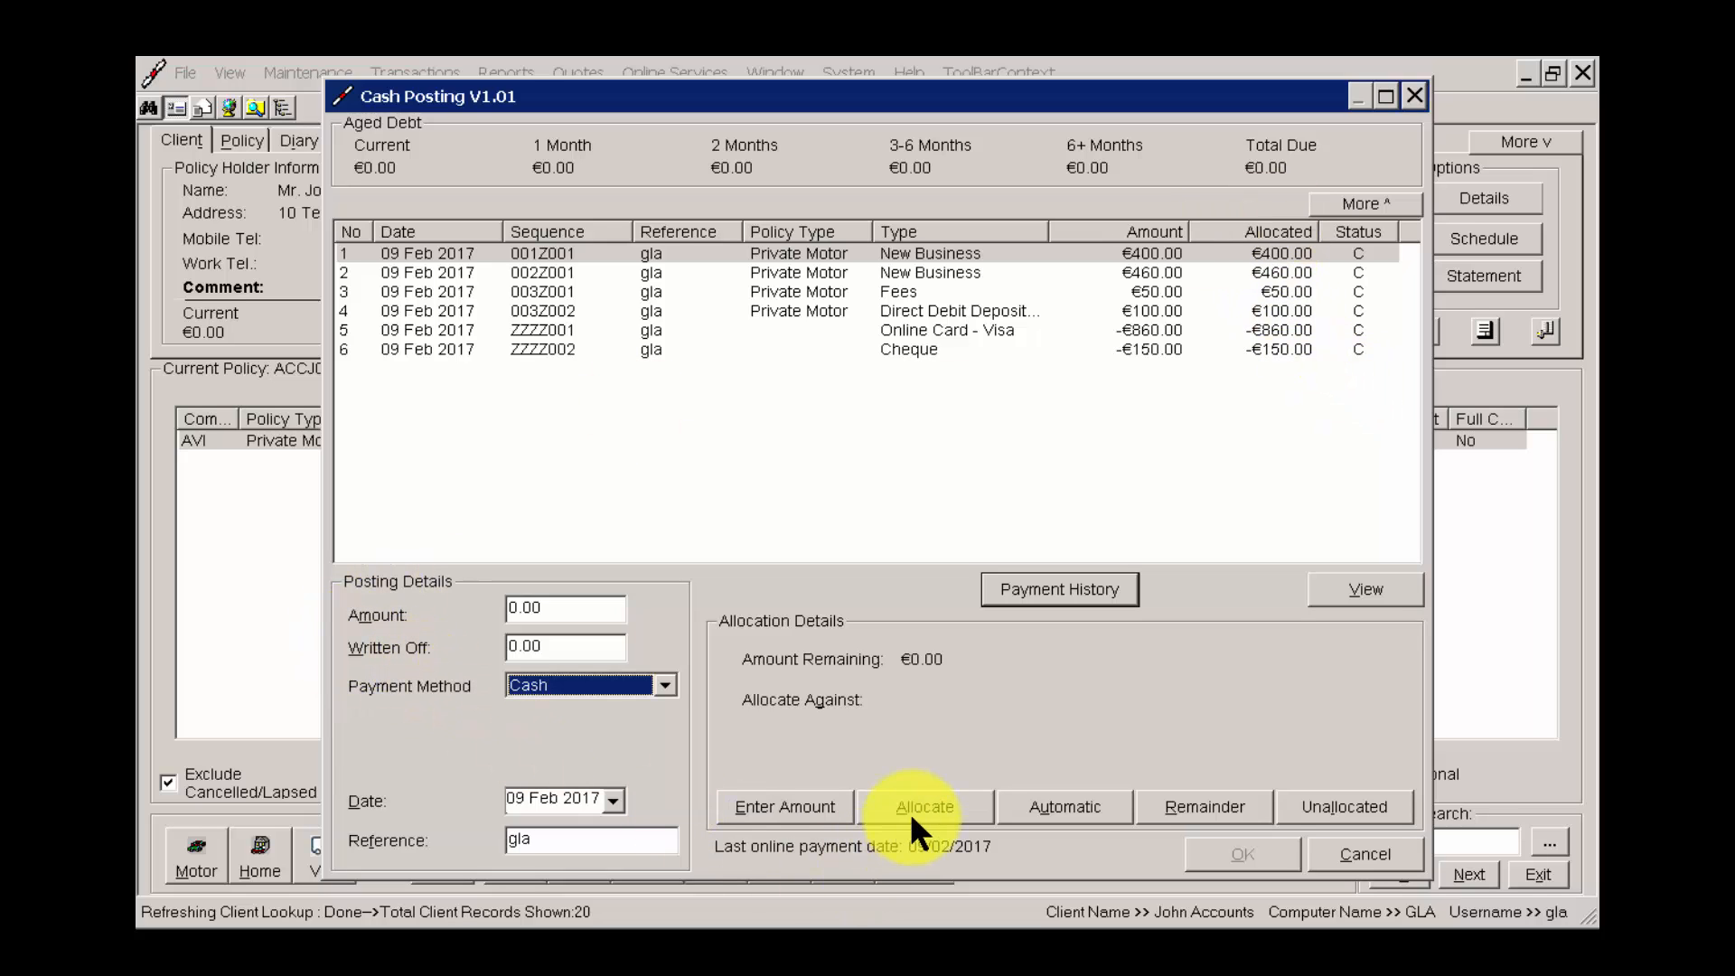
click(1005, 311)
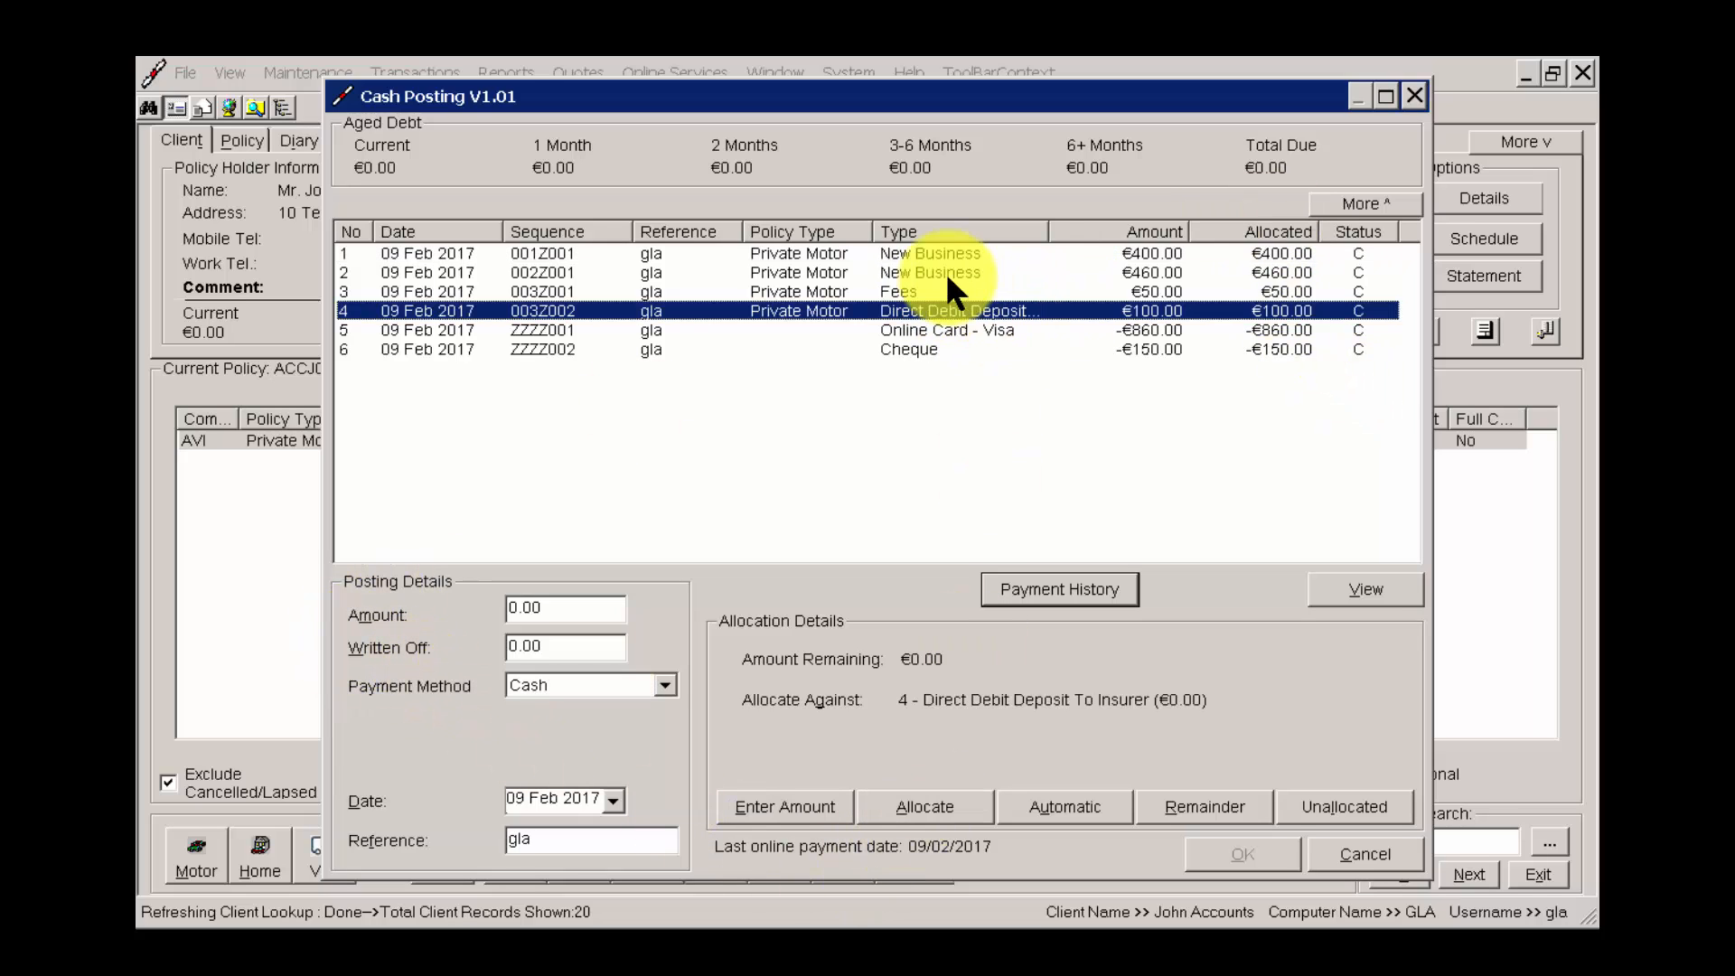
click(945, 271)
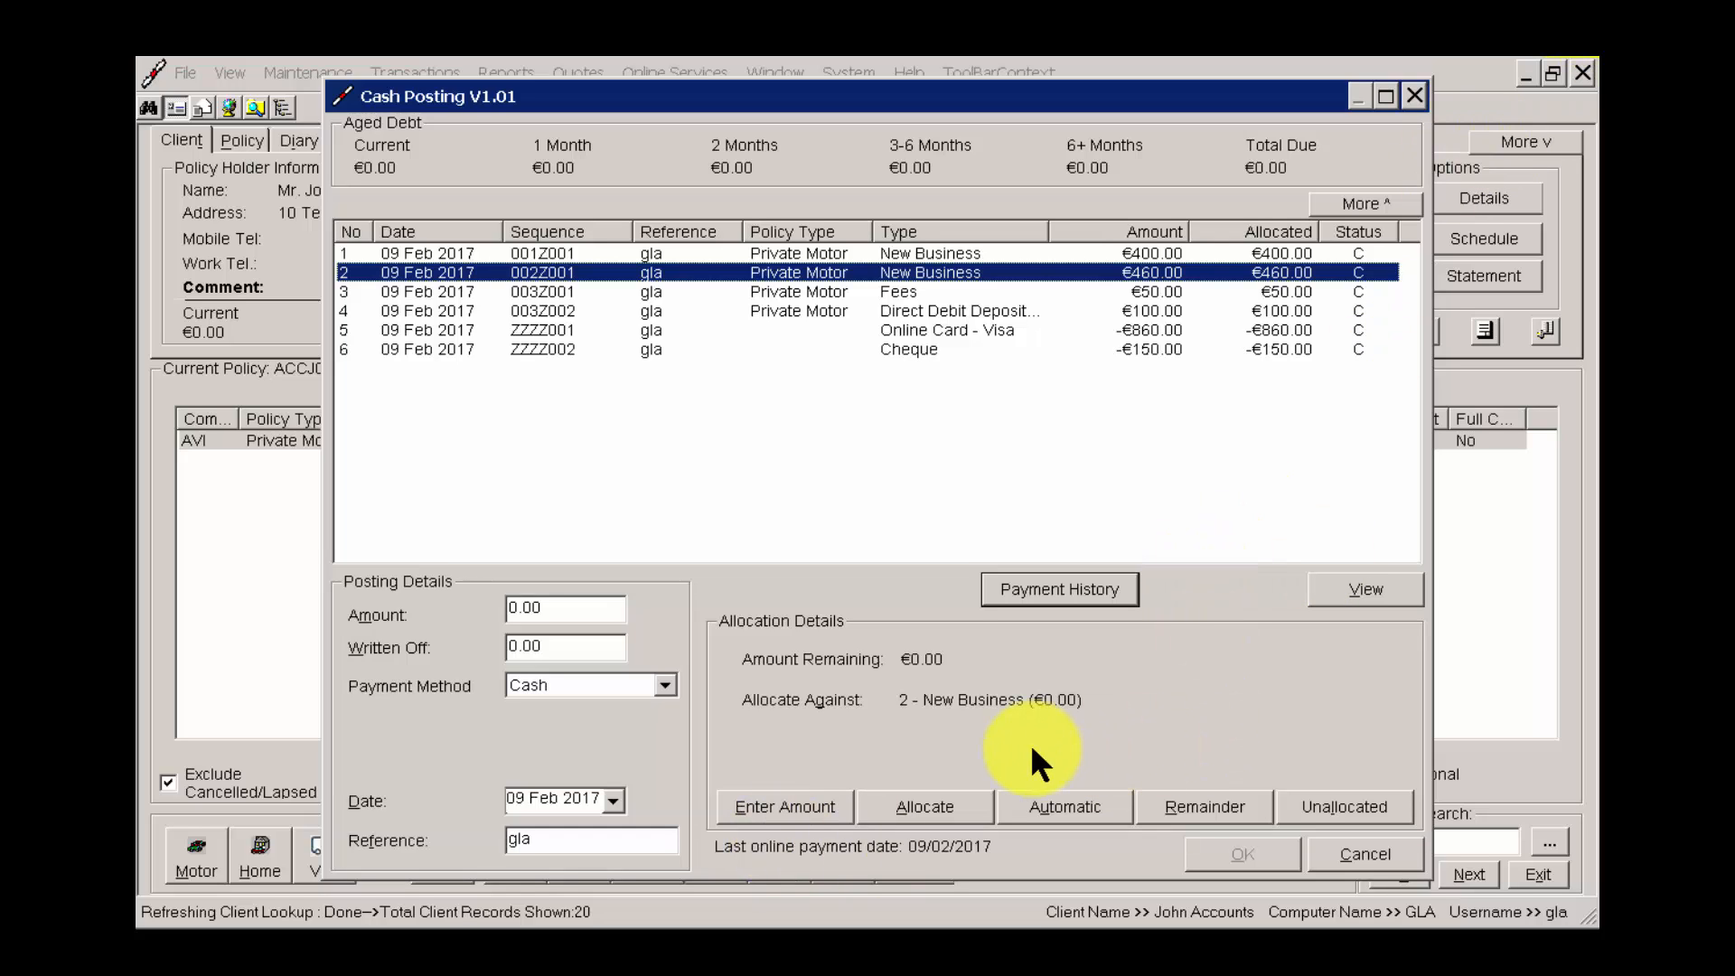
View the client's online payment history, inspect the Test Company payment, and close the history.
click(1086, 587)
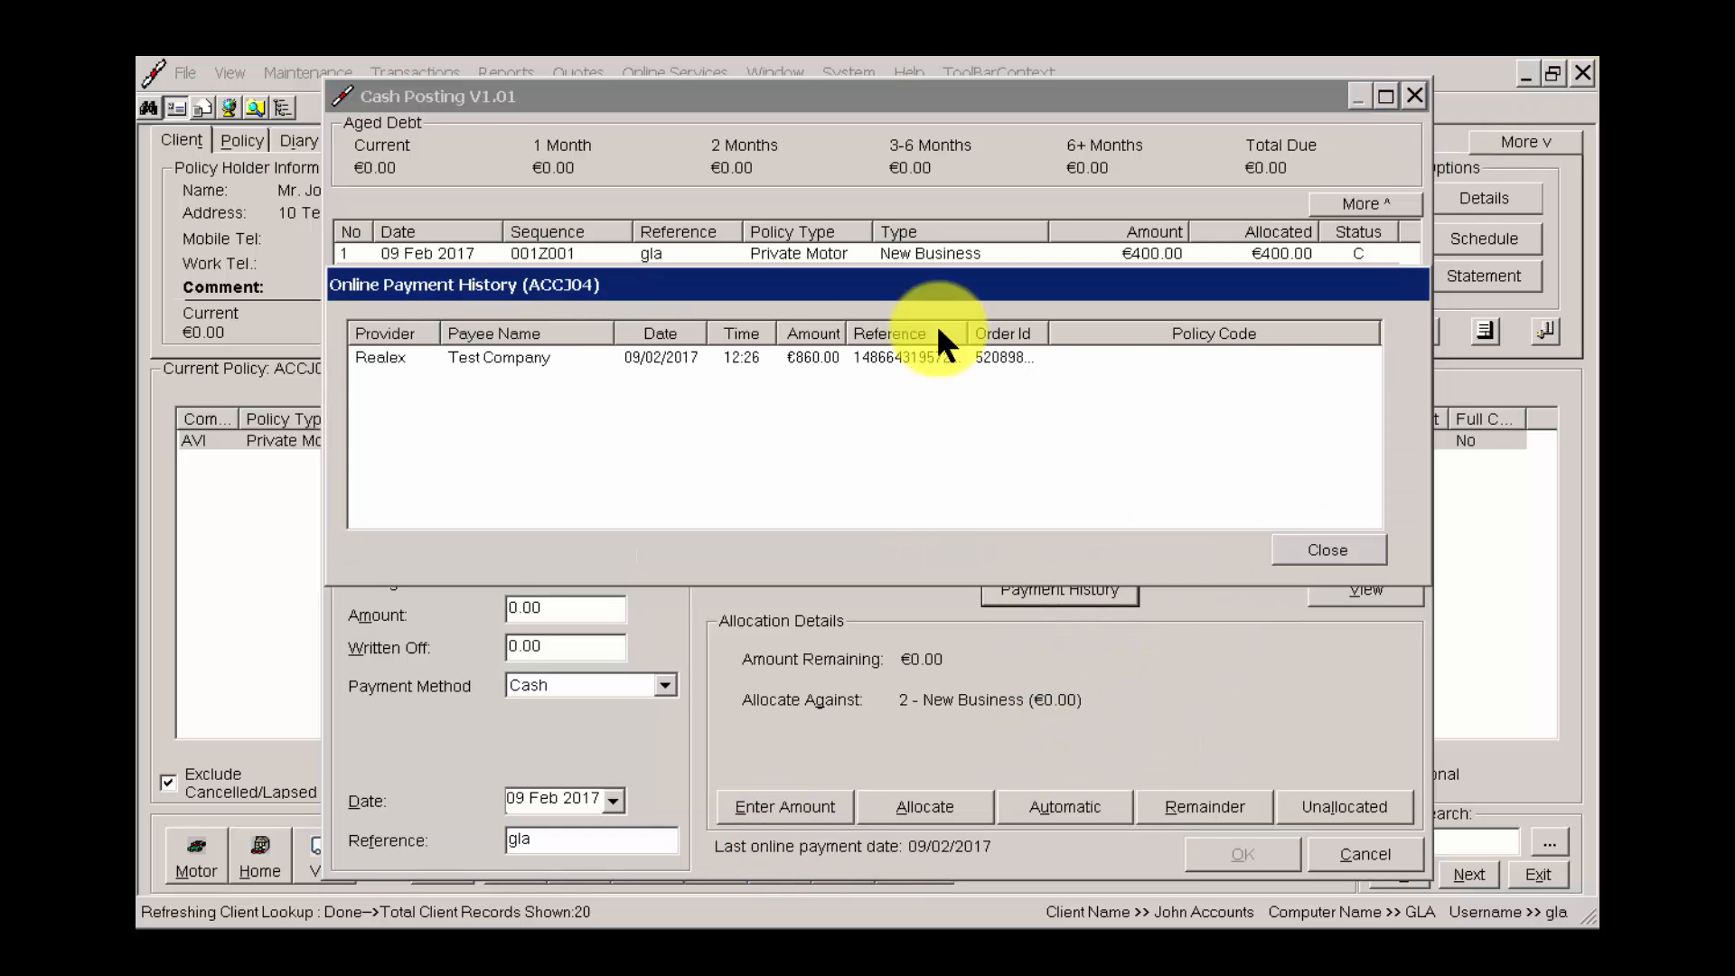
click(812, 365)
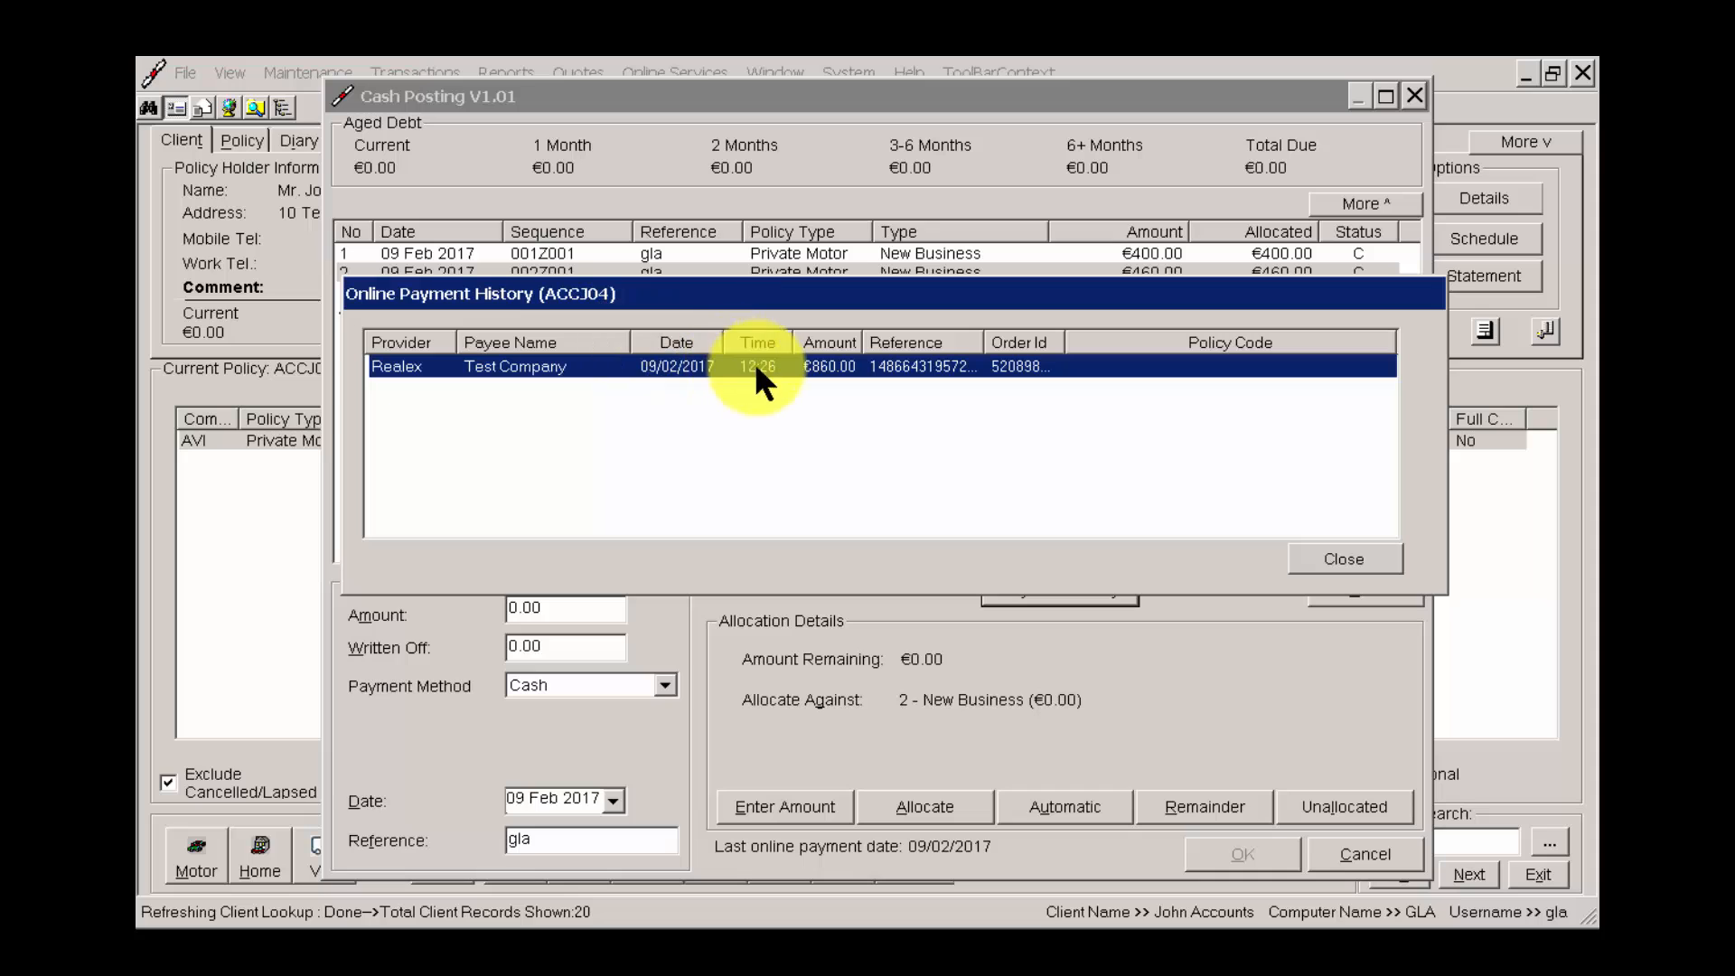
drag(825, 295, 895, 495)
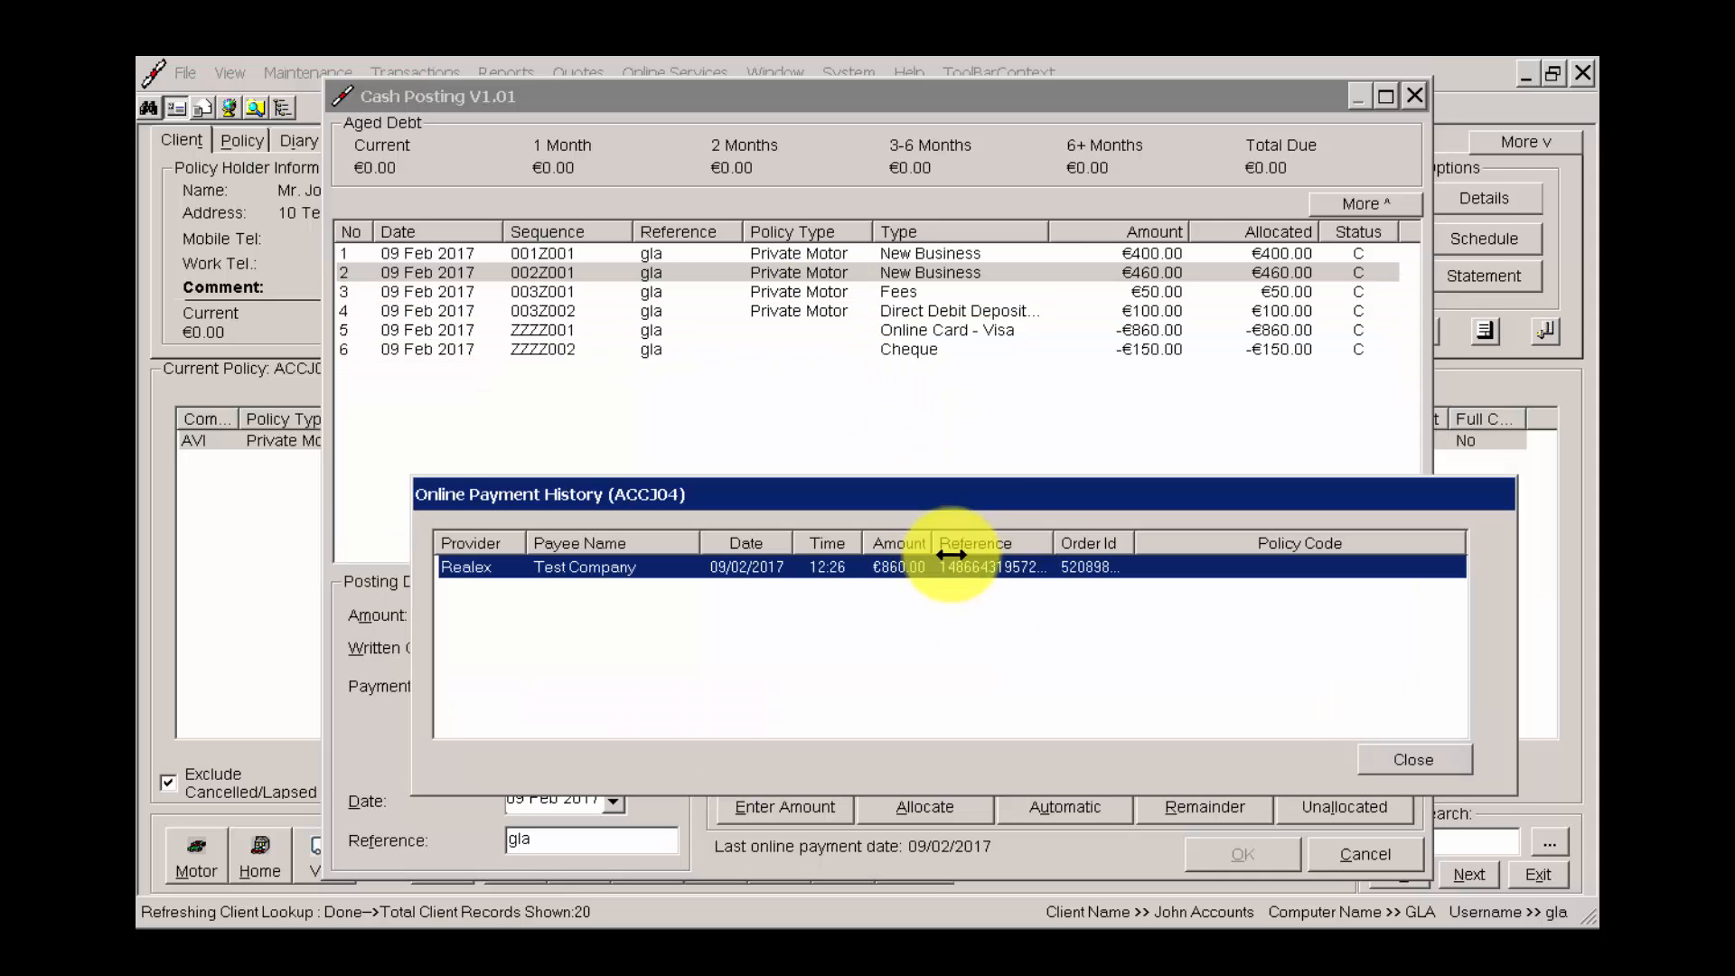
click(1365, 759)
click(1083, 590)
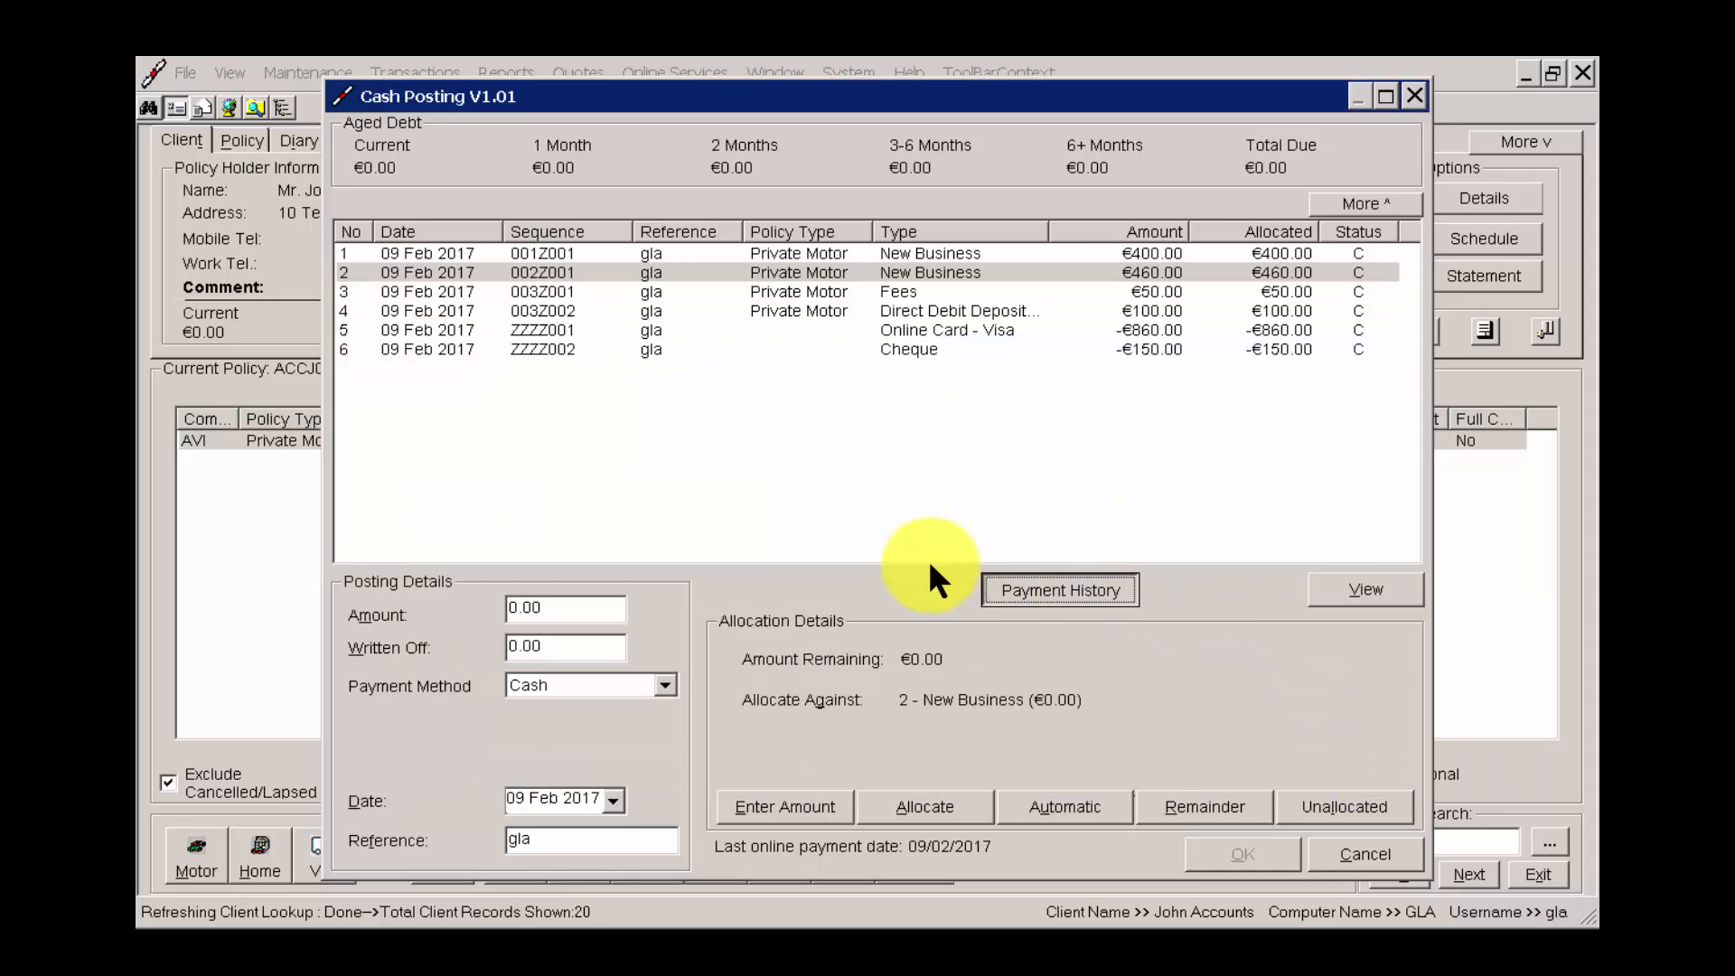
click(635, 358)
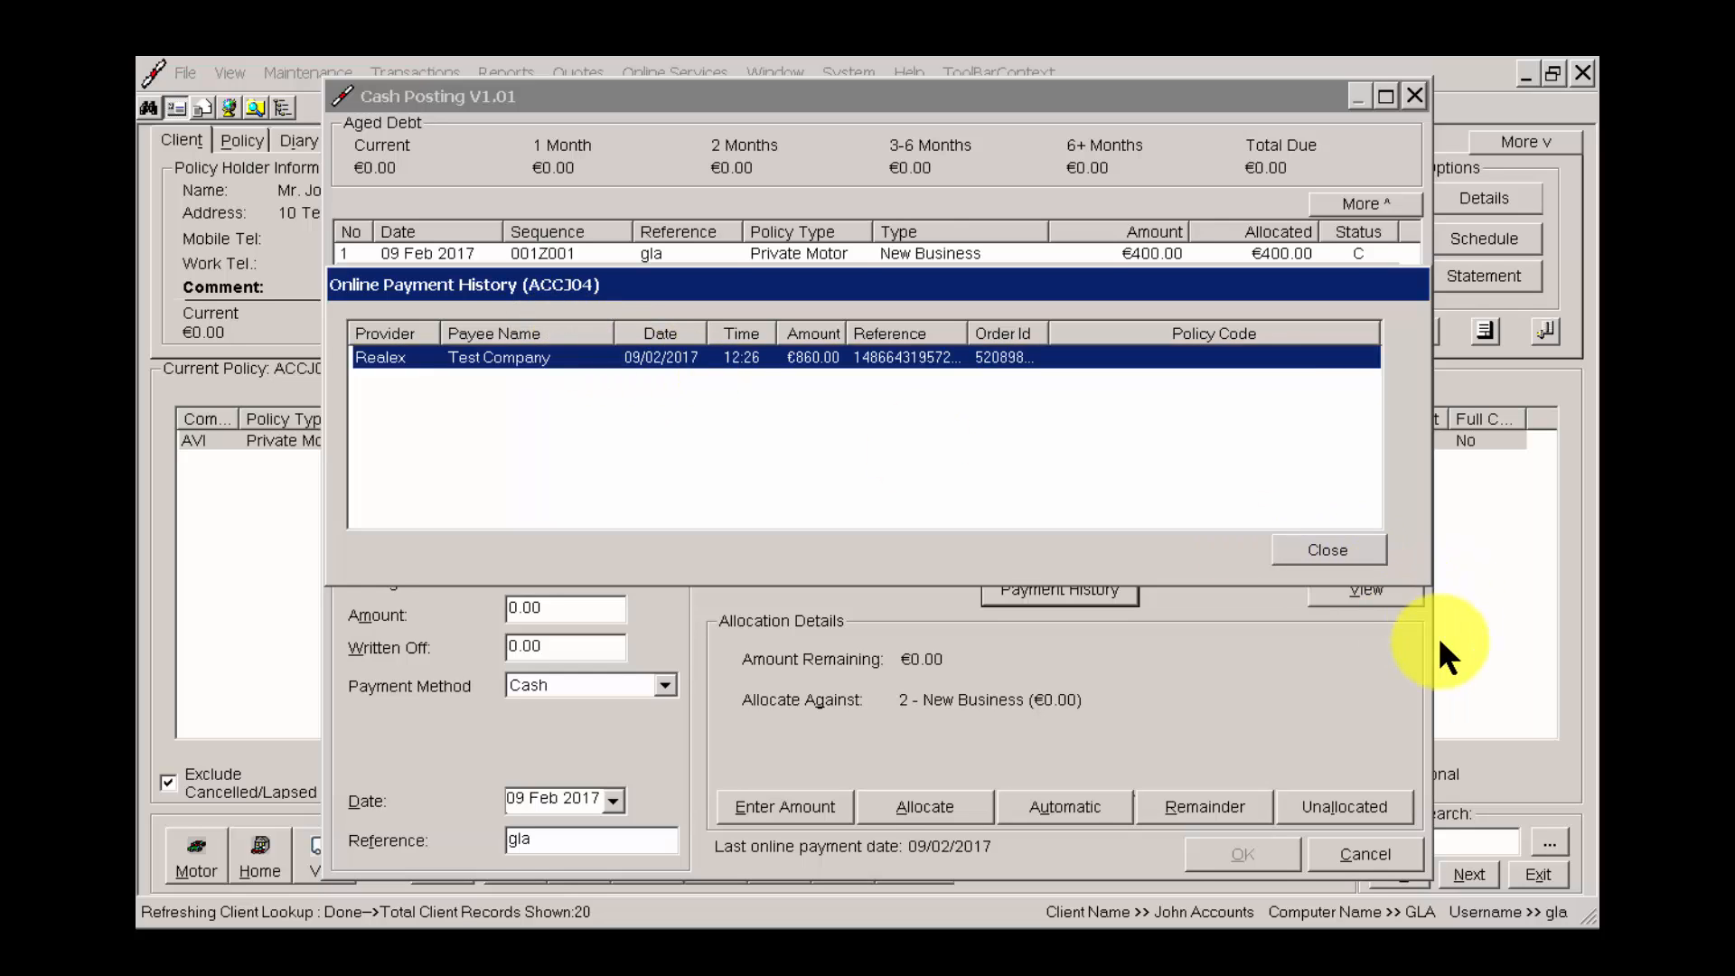
click(1328, 550)
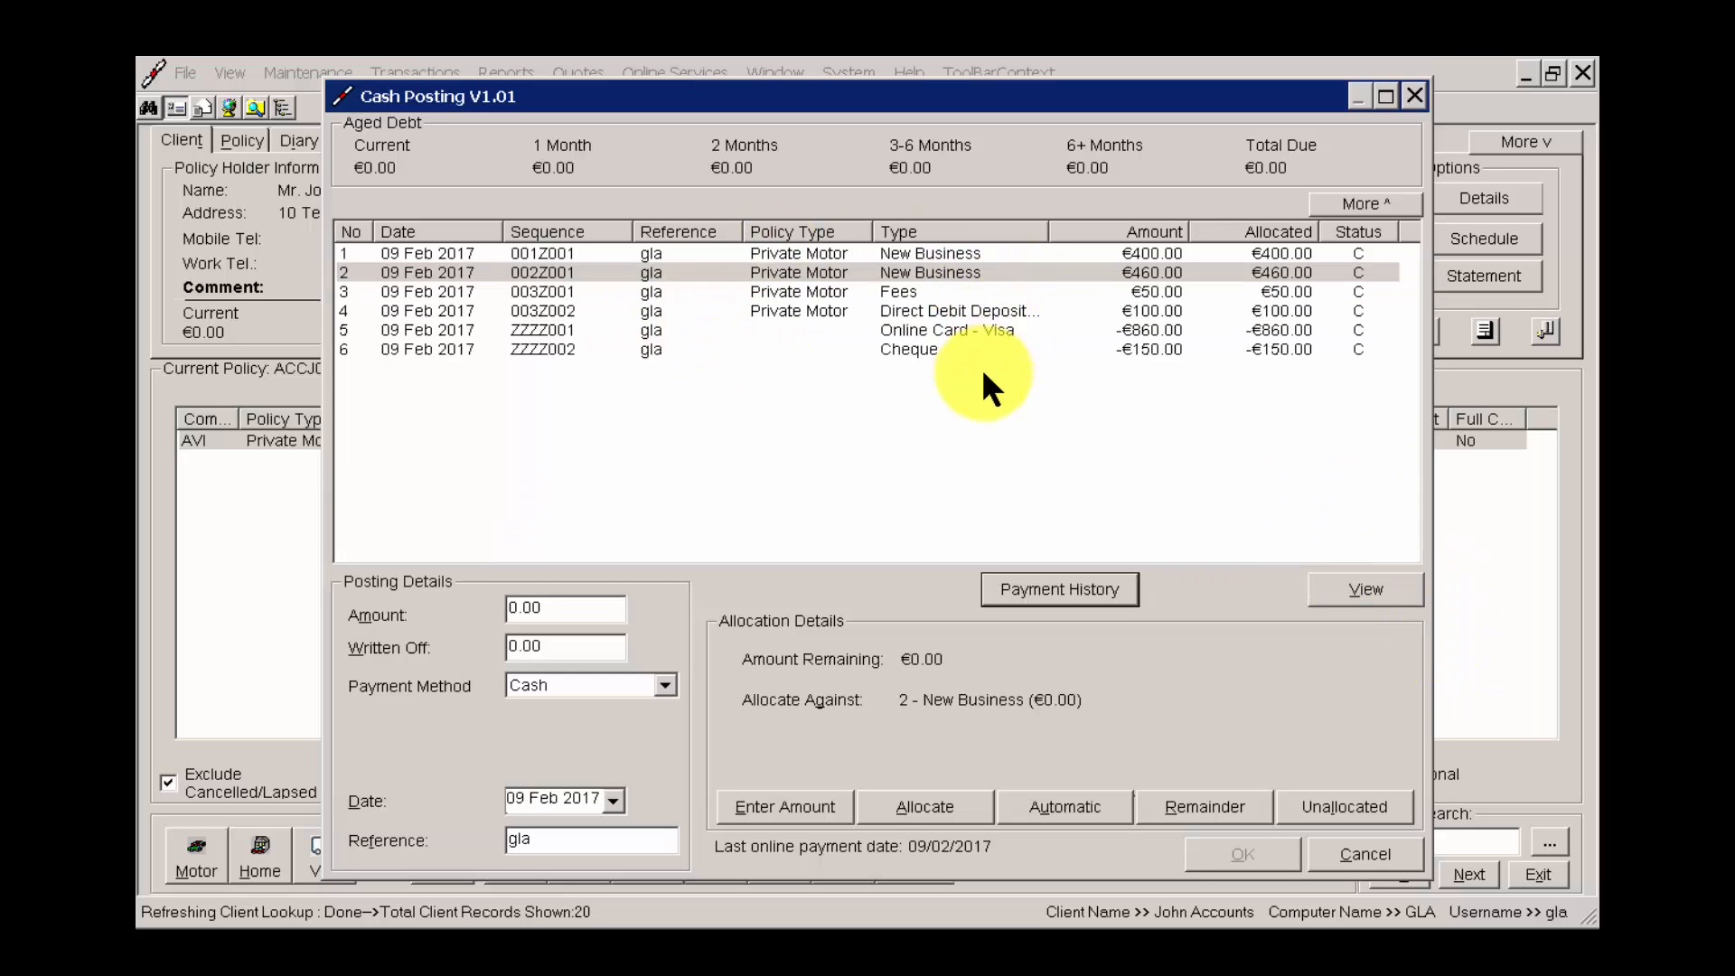
View the full breakdown of the 460.00 New Business transaction and close it.
click(933, 271)
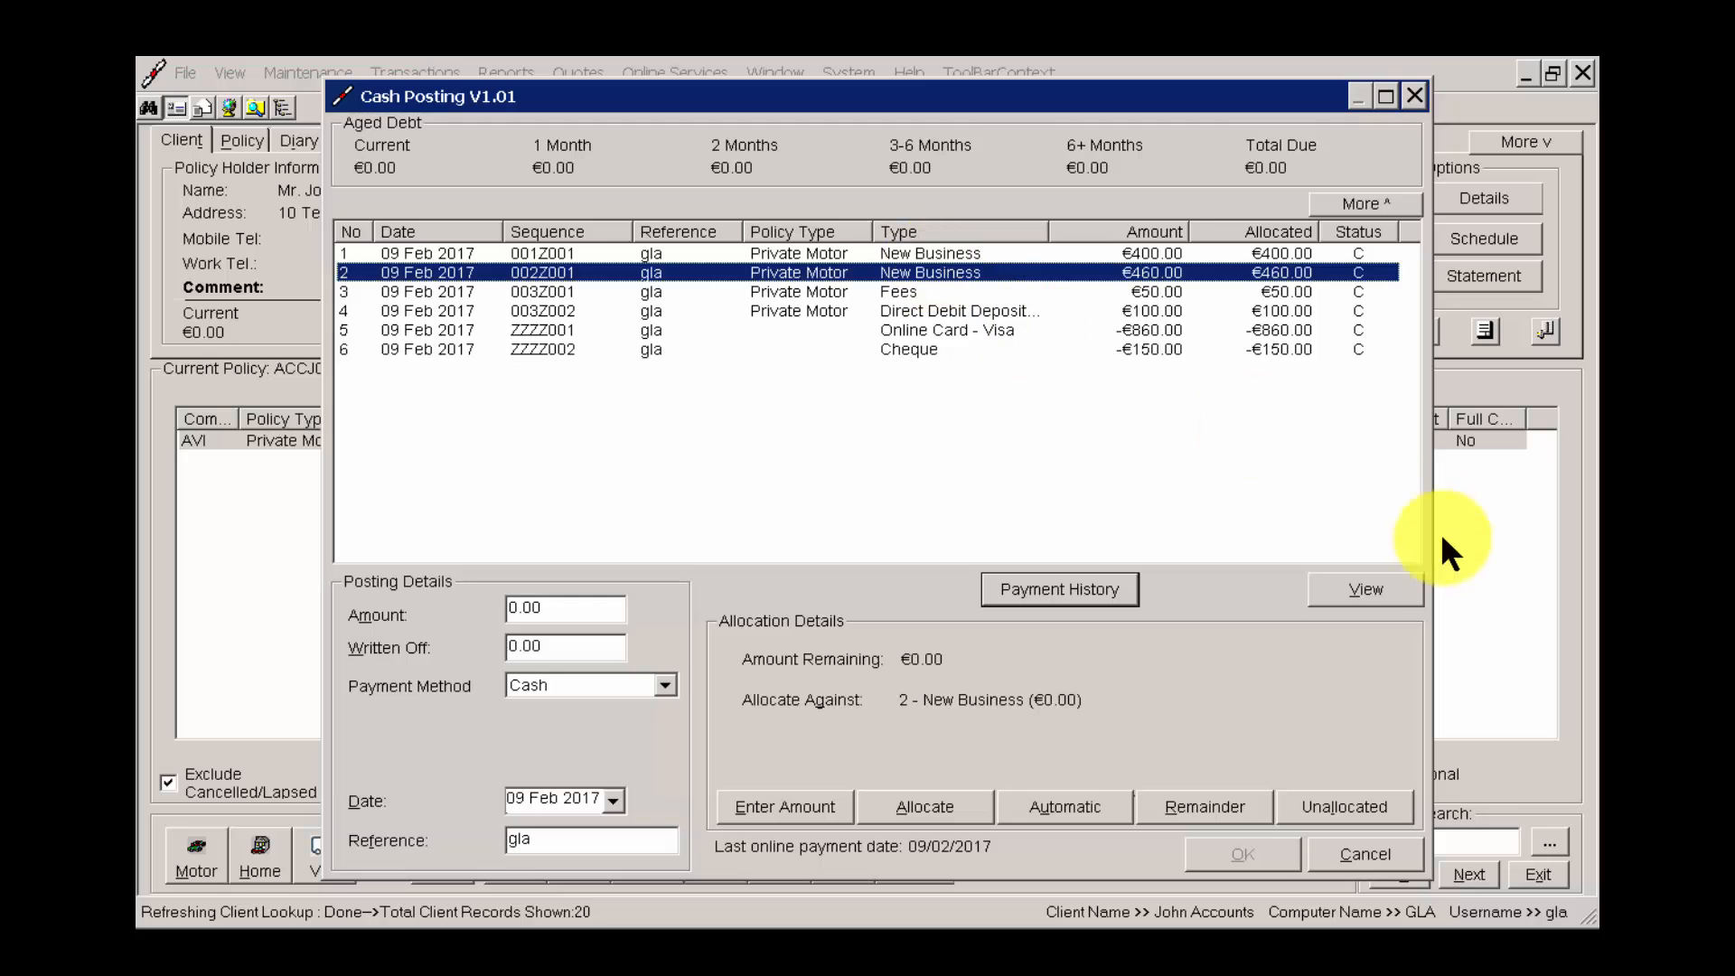
click(1358, 596)
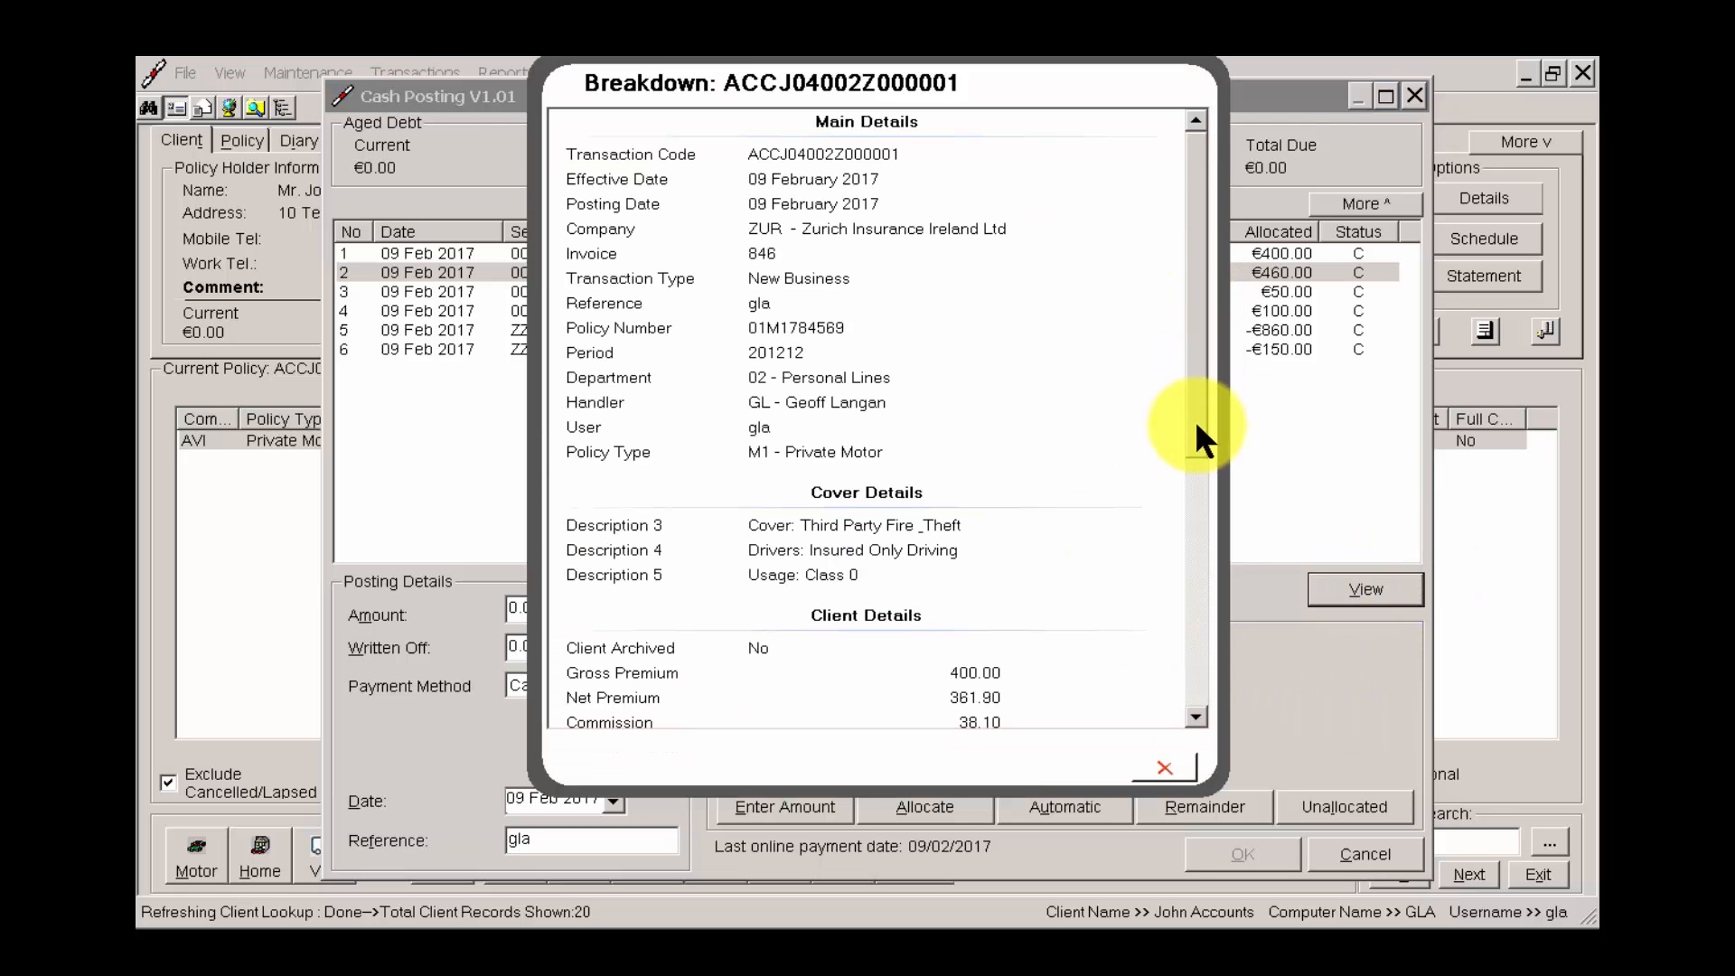
drag(1195, 419, 1230, 131)
click(1166, 769)
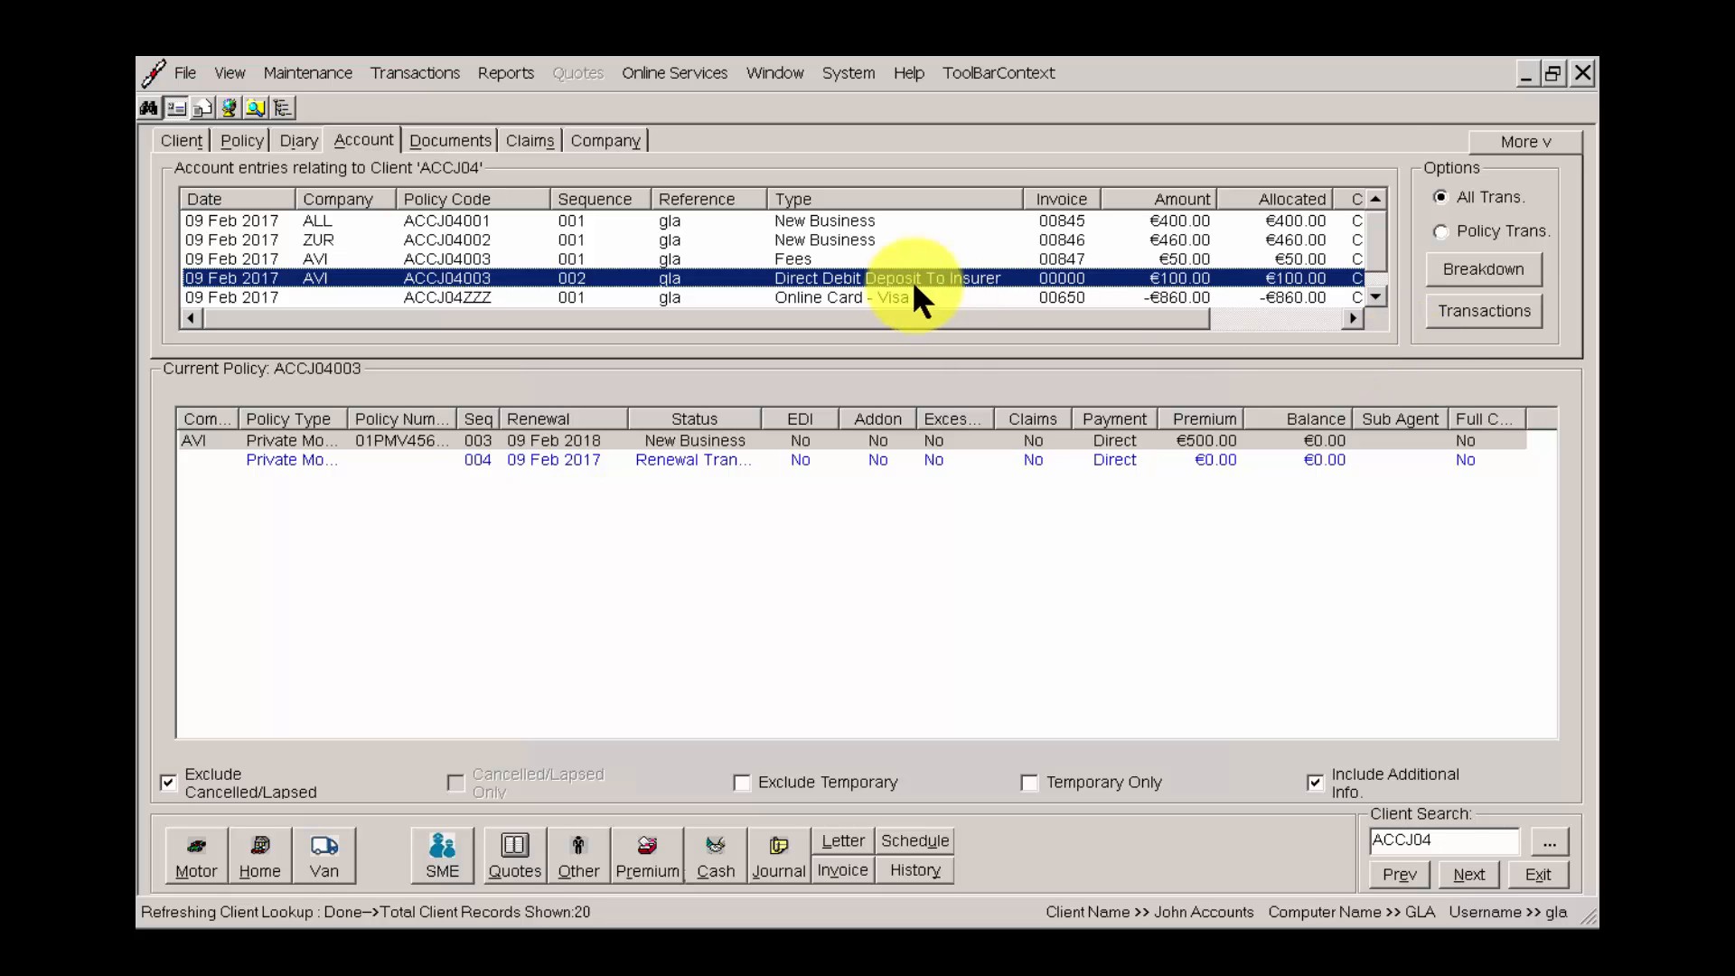
View the actions available for the Zurich New Business account entry, including Posted In Error, without applying any.
click(851, 232)
right_click(850, 232)
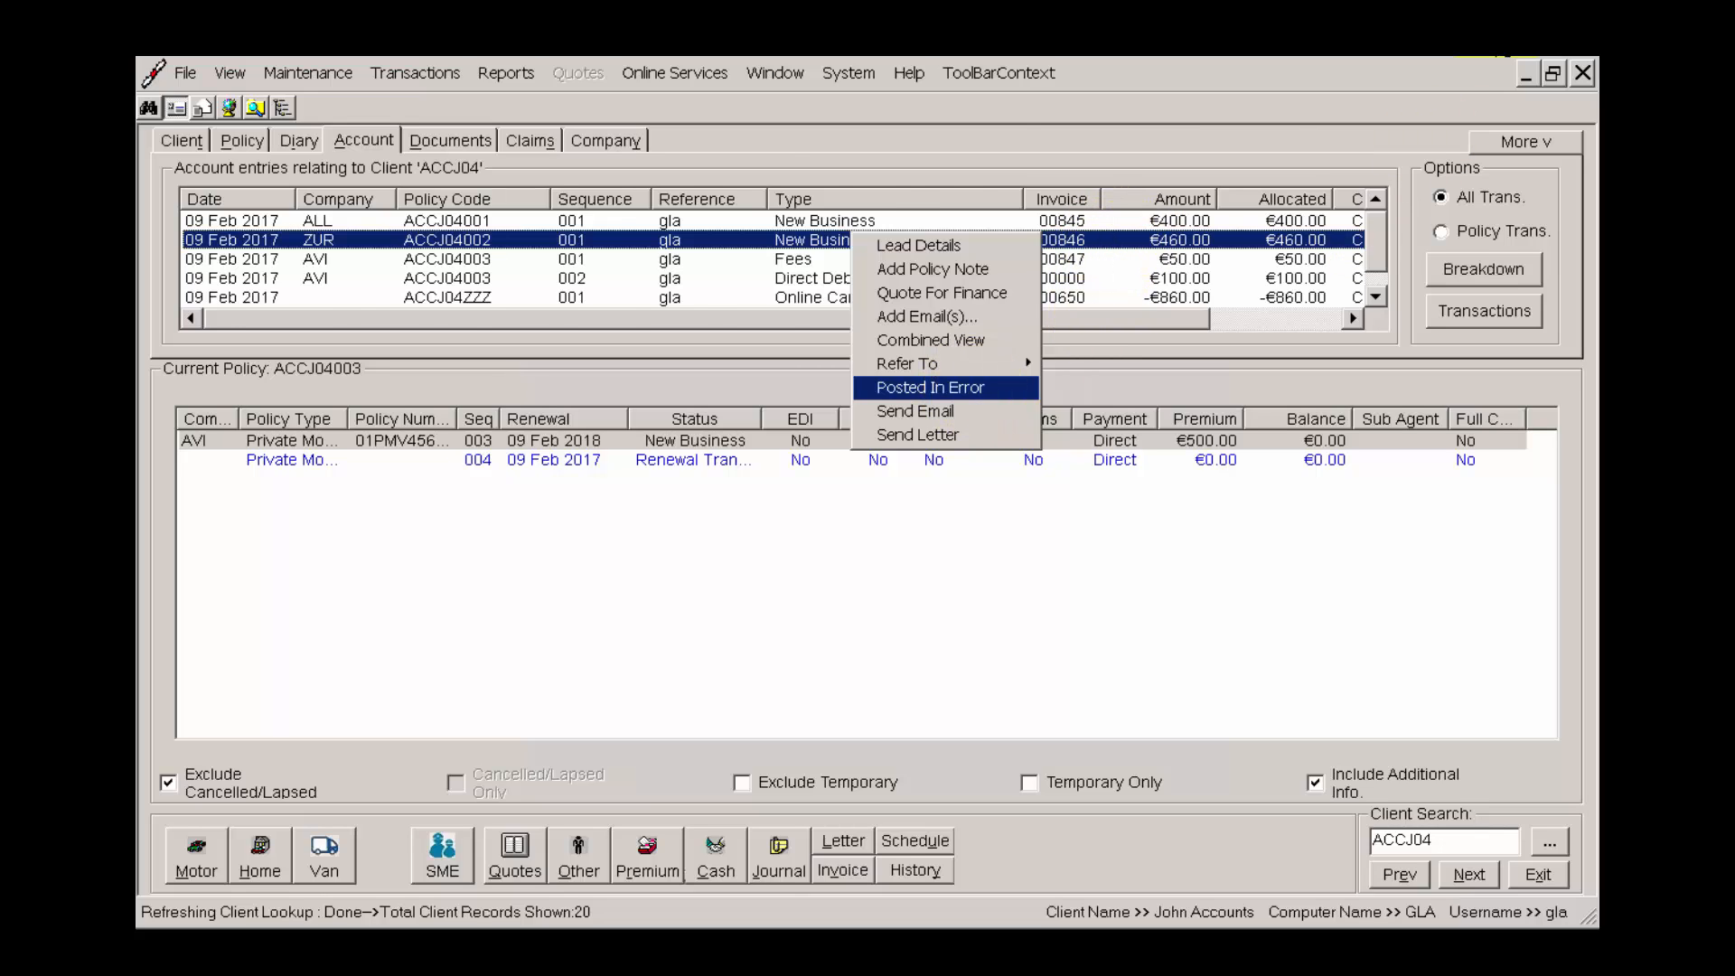
click(922, 437)
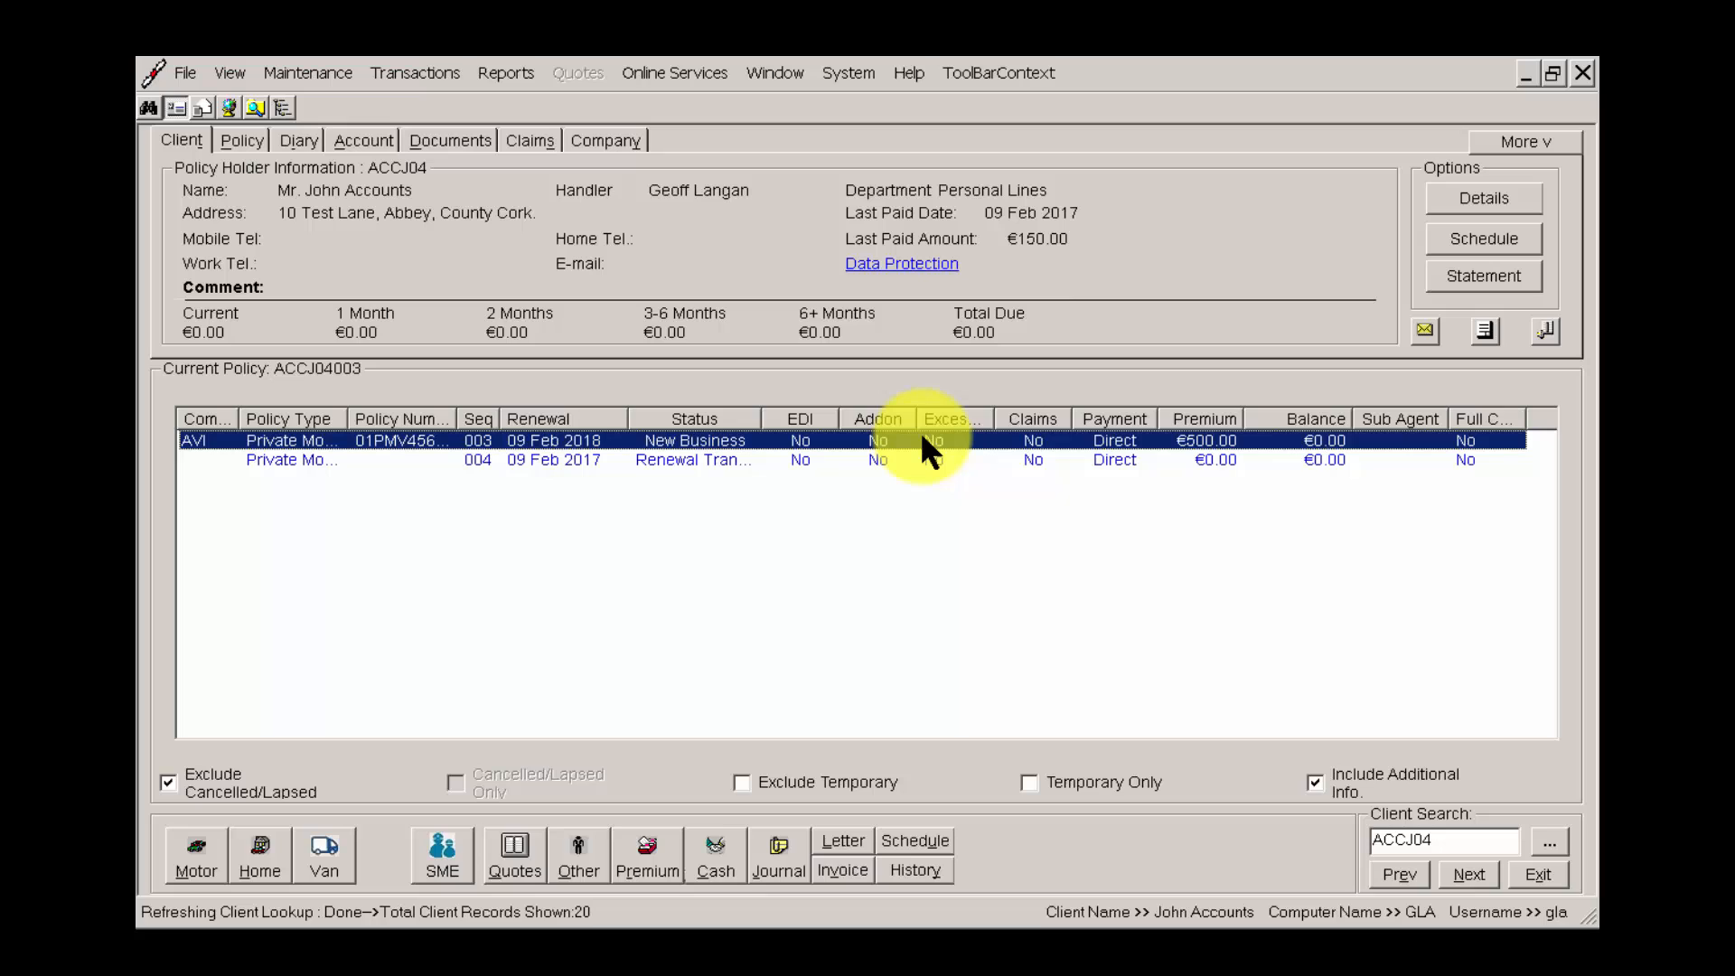
click(350, 140)
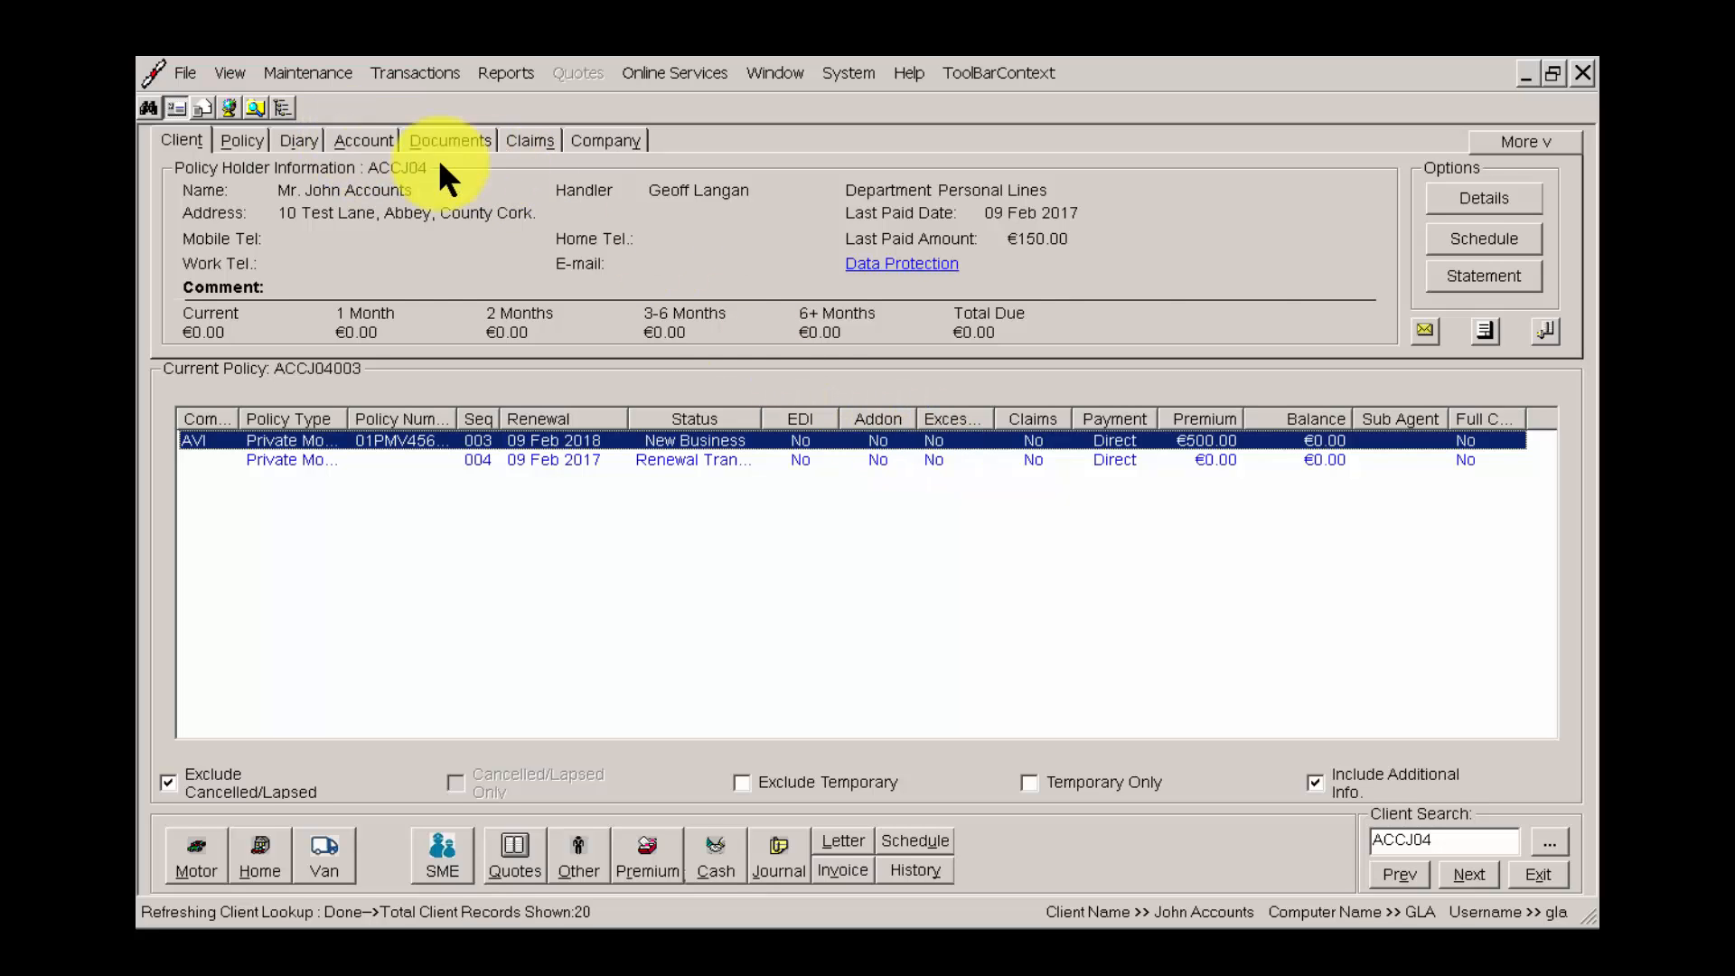
Try to mark the 100.00 Direct Debit Deposit To Insurer account entry as Posted In Error.
click(926, 280)
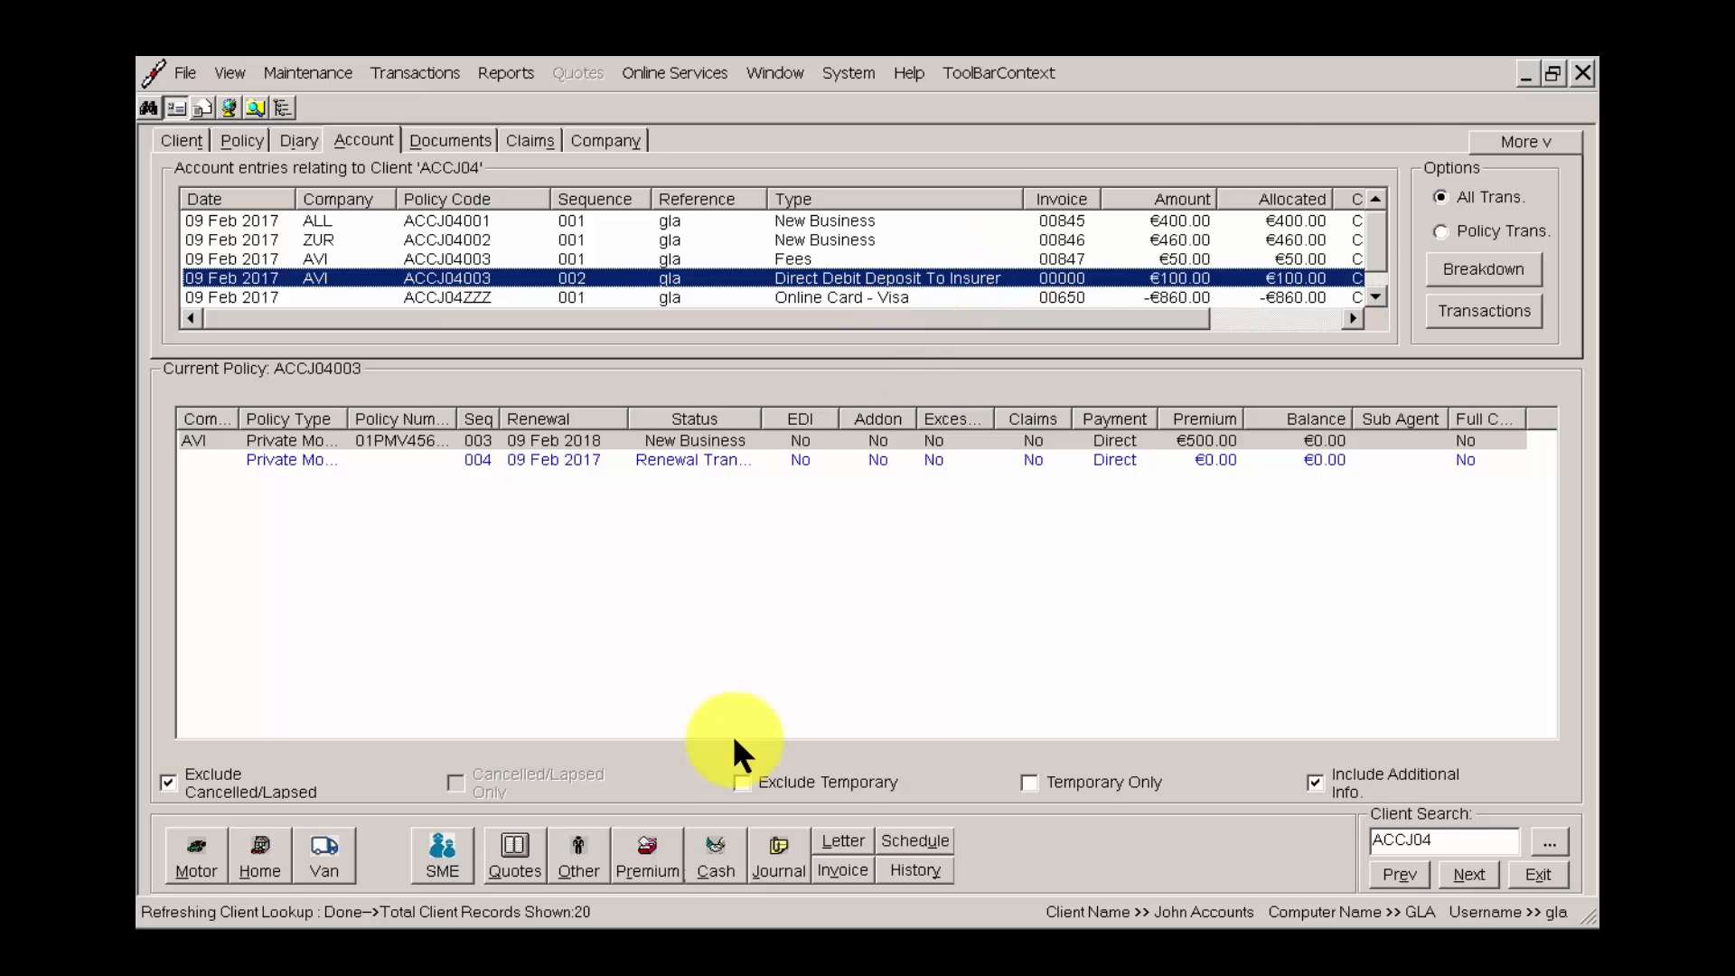
right_click(1036, 268)
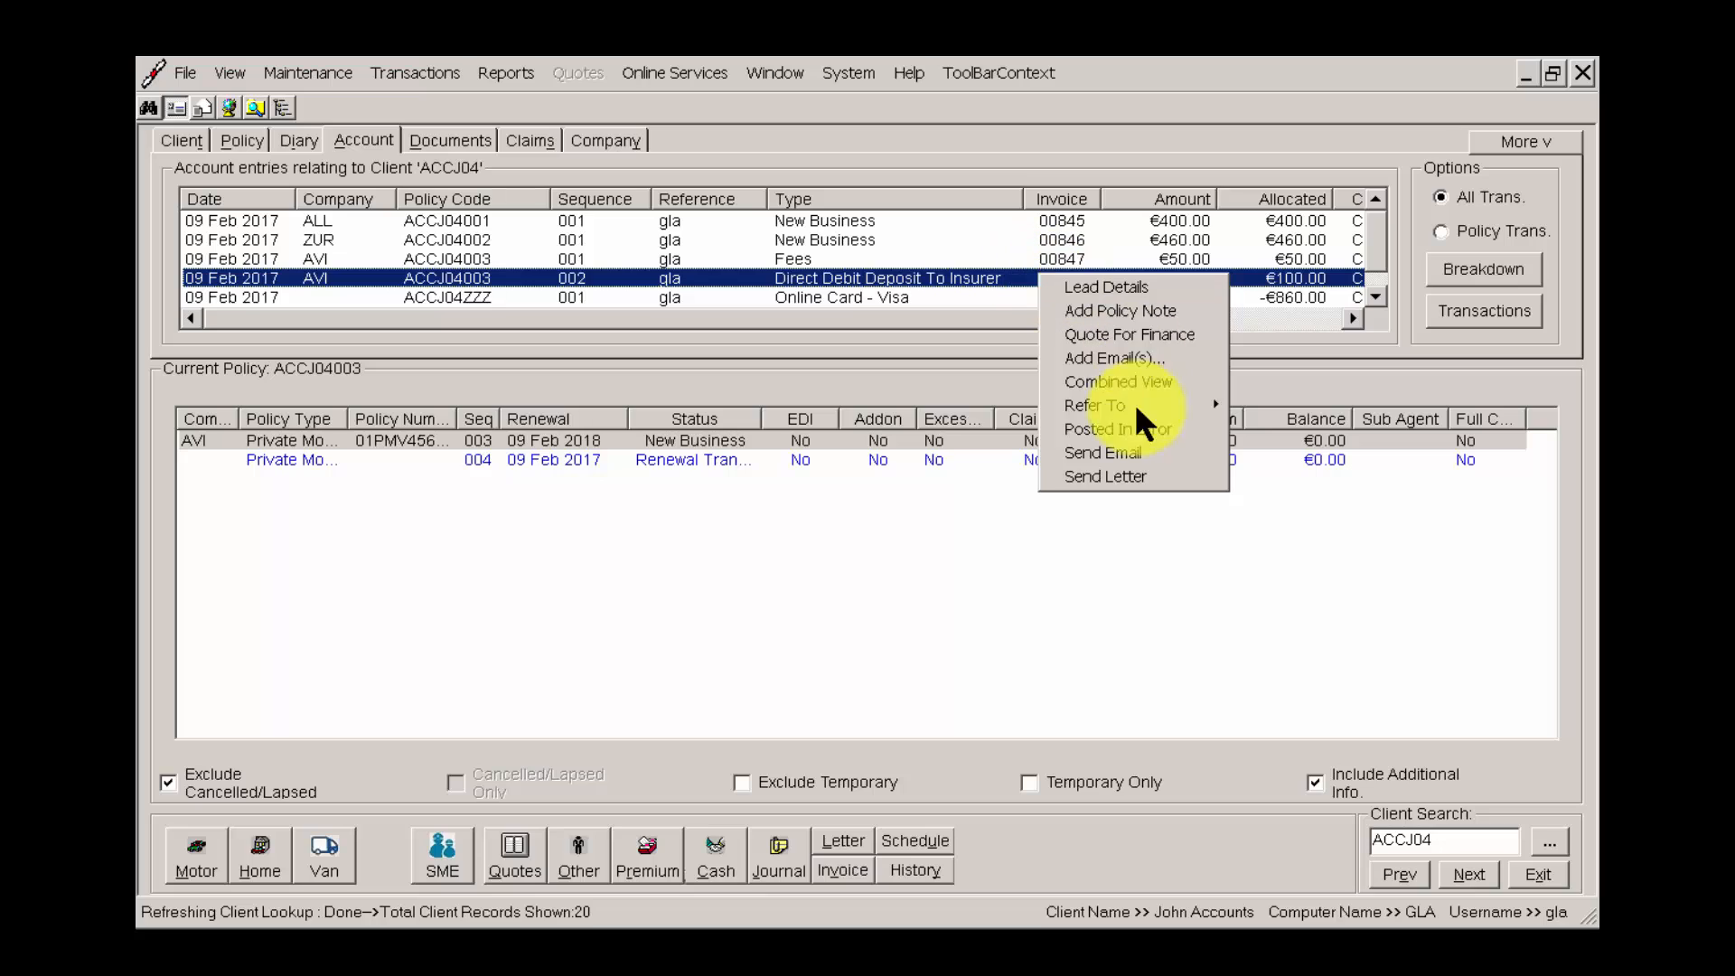
click(1121, 425)
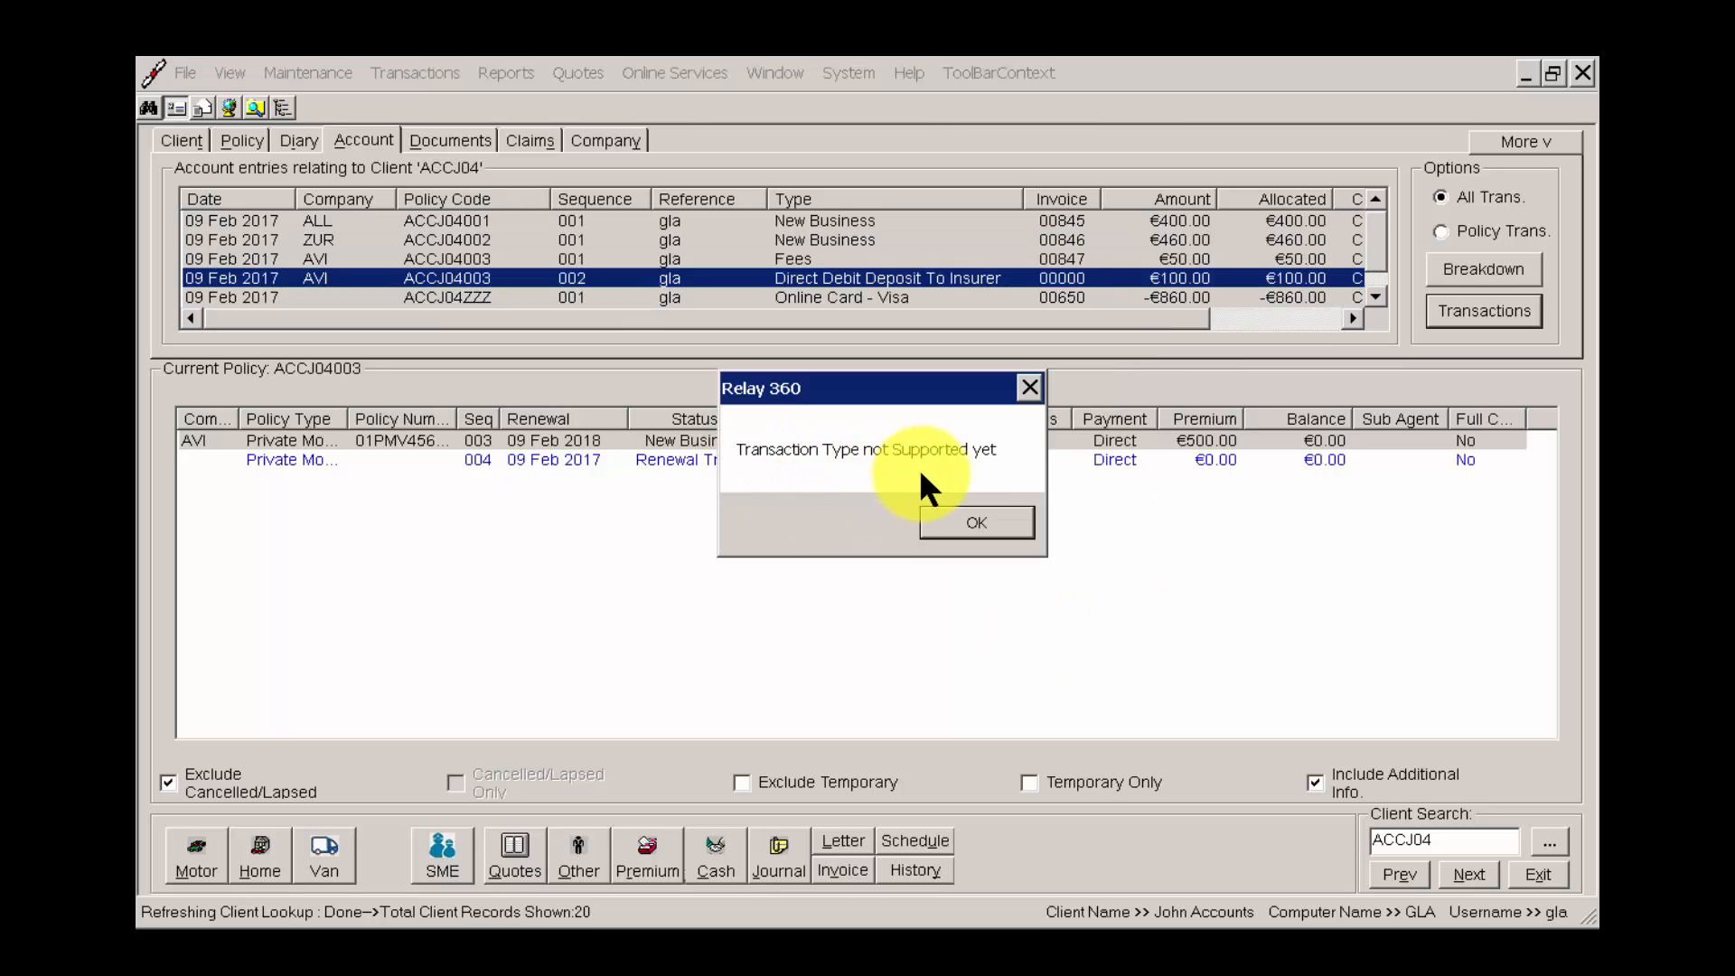
click(978, 524)
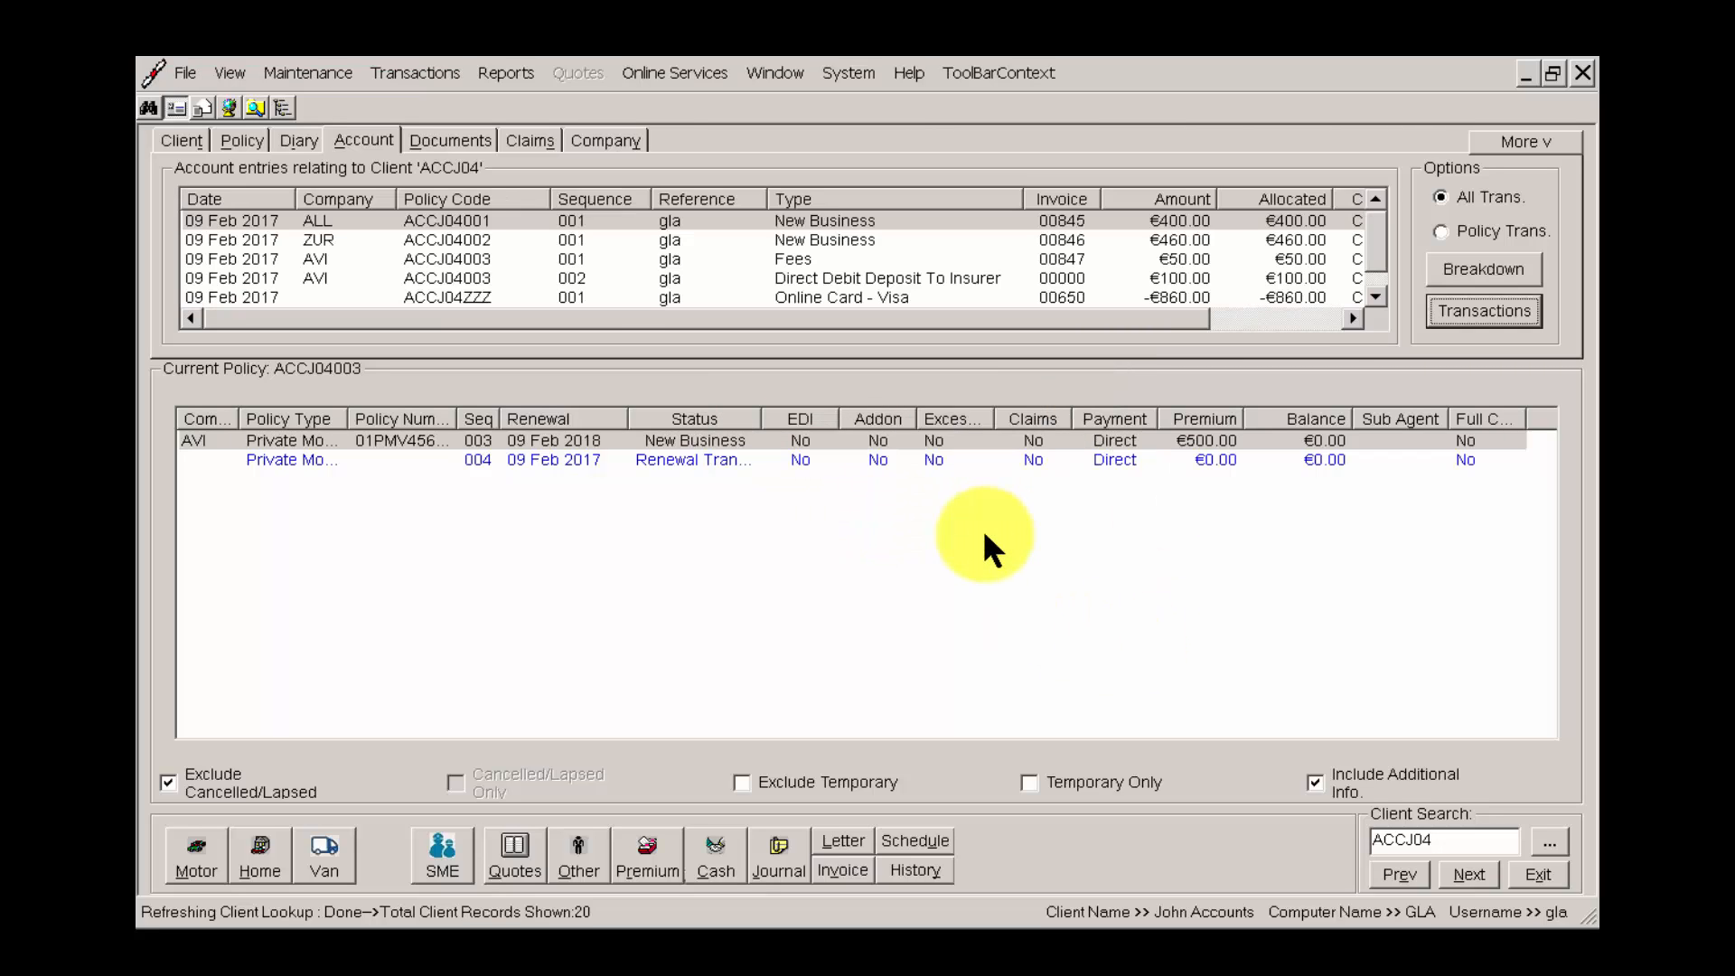
Fill in a Direct Debit Deposit To Insurer journal of -100.00 for the matching deposit entry, without posting it.
click(904, 280)
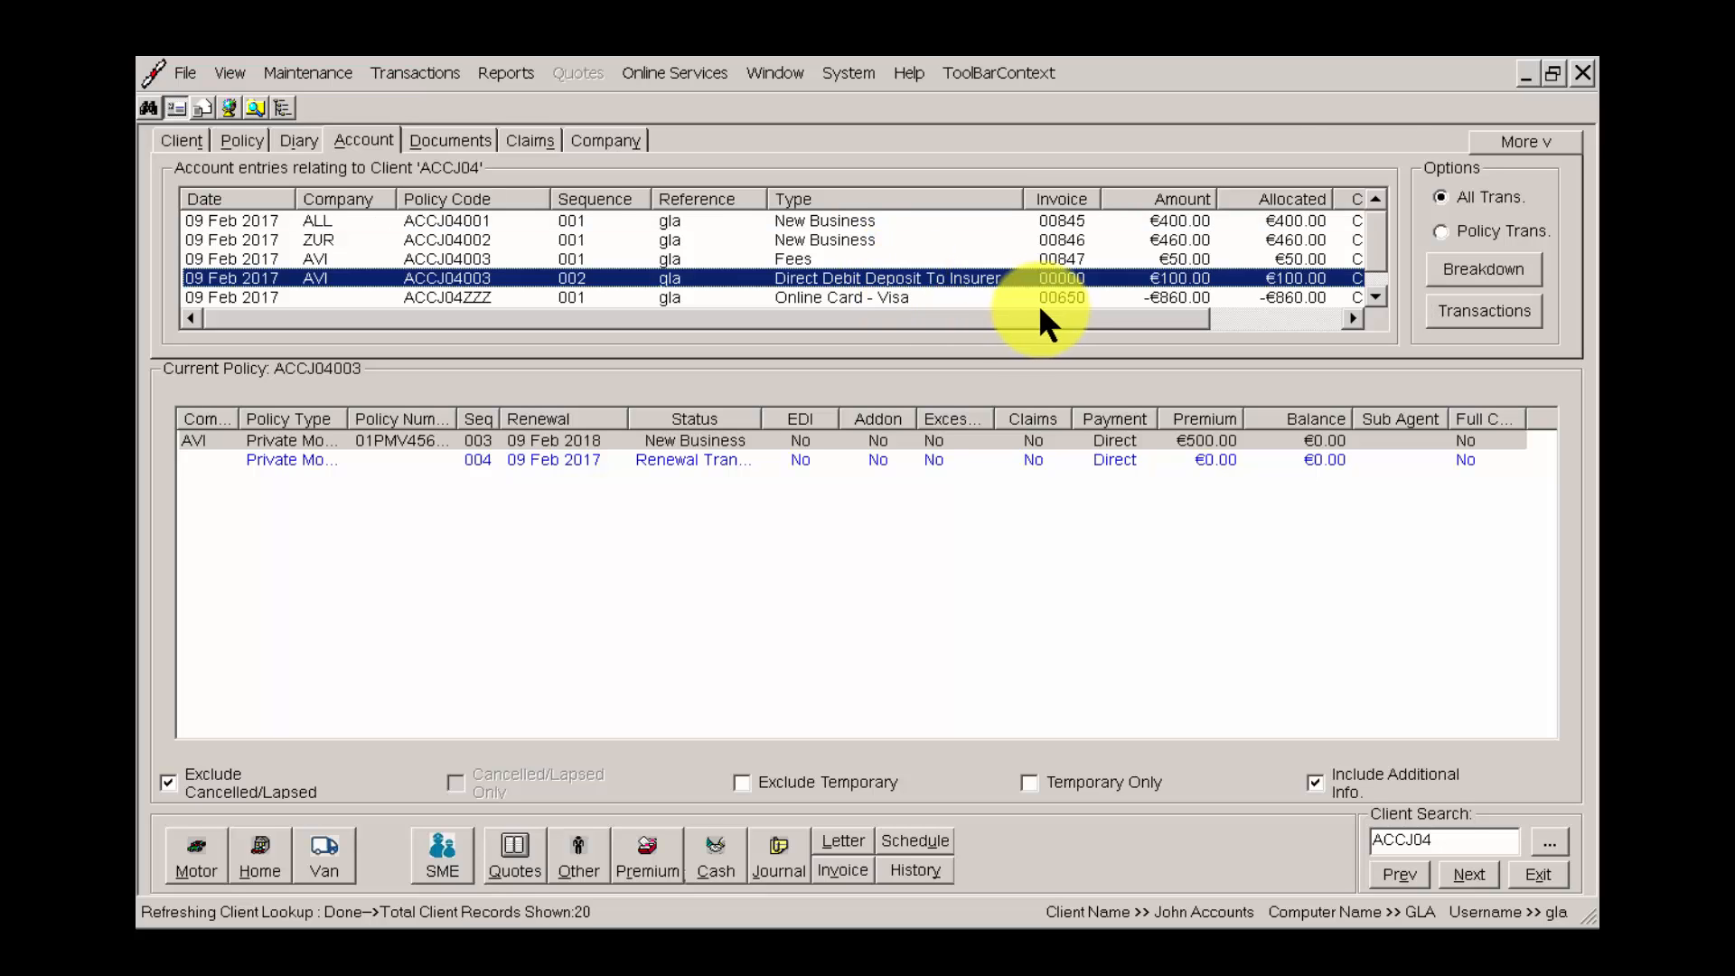
click(776, 855)
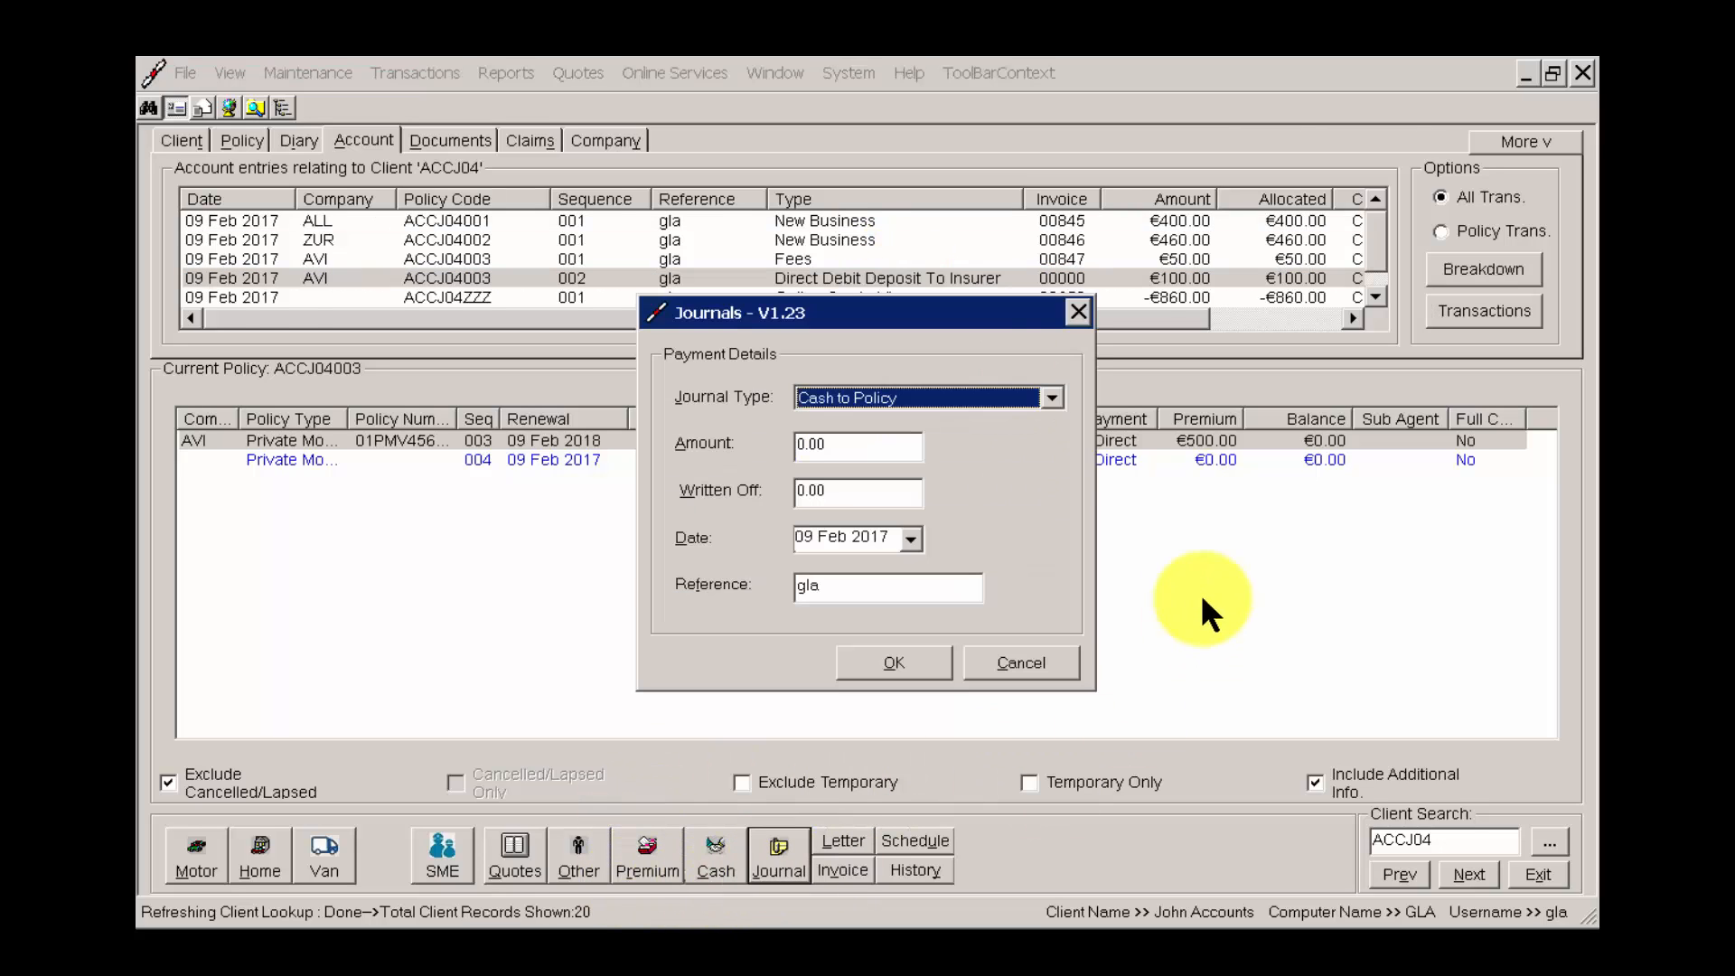
drag(957, 323, 1142, 371)
click(1148, 443)
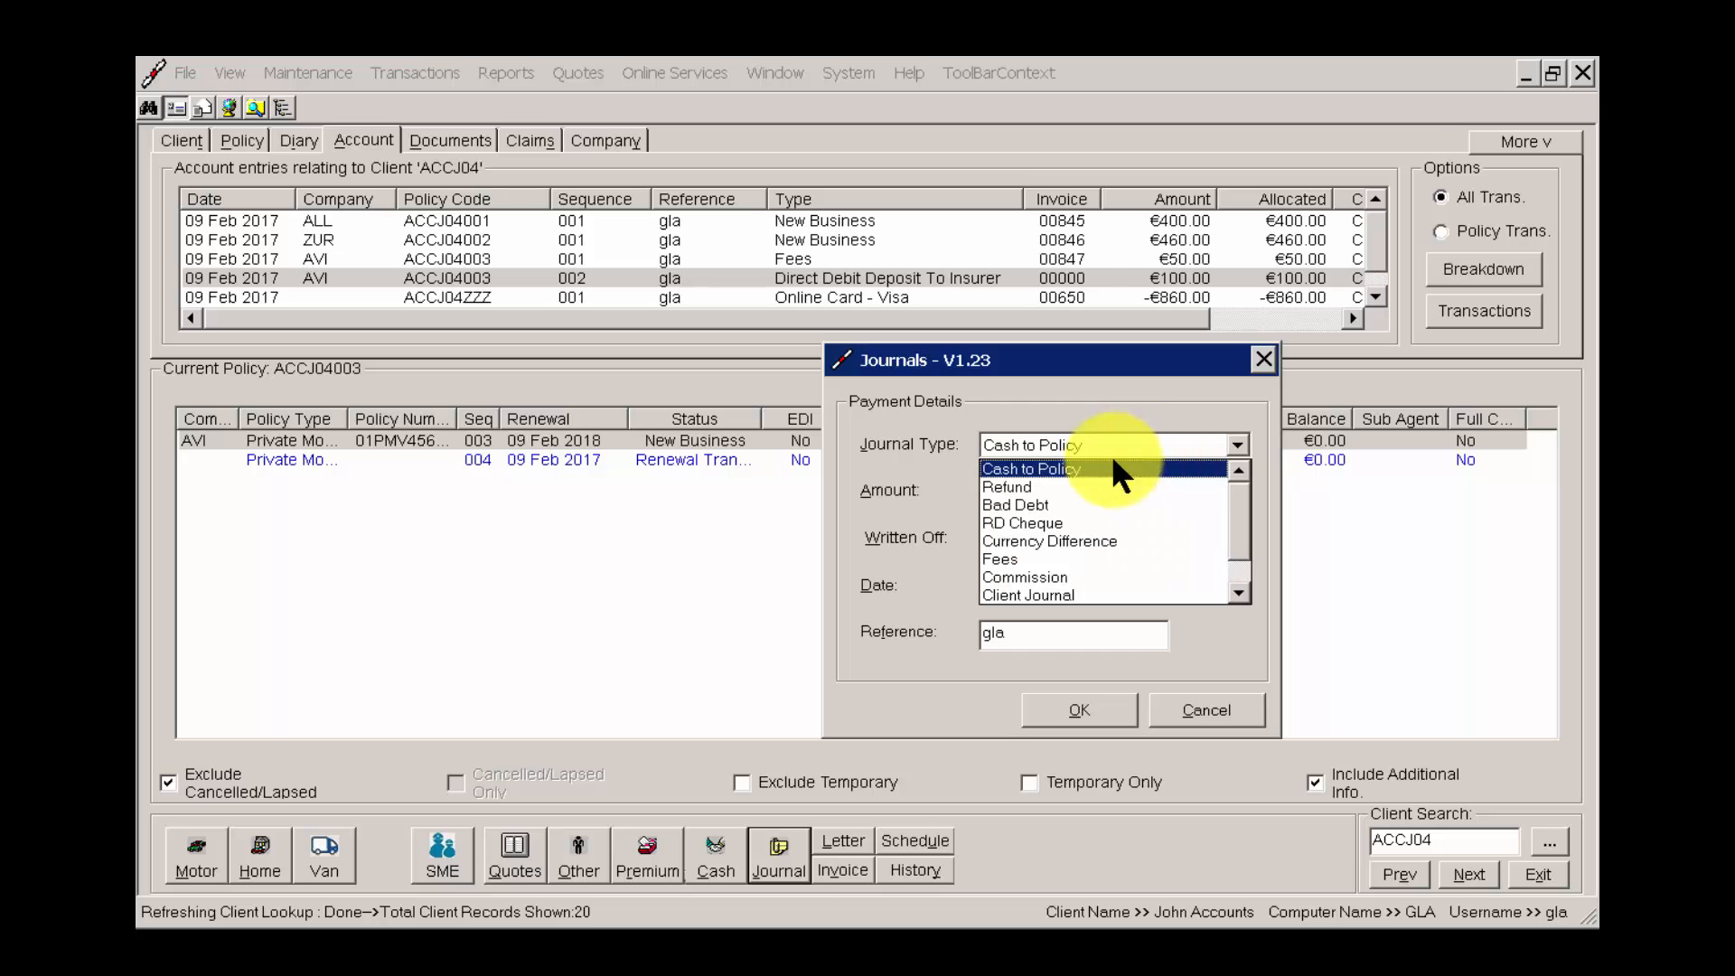
drag(1236, 497, 1238, 542)
click(1121, 592)
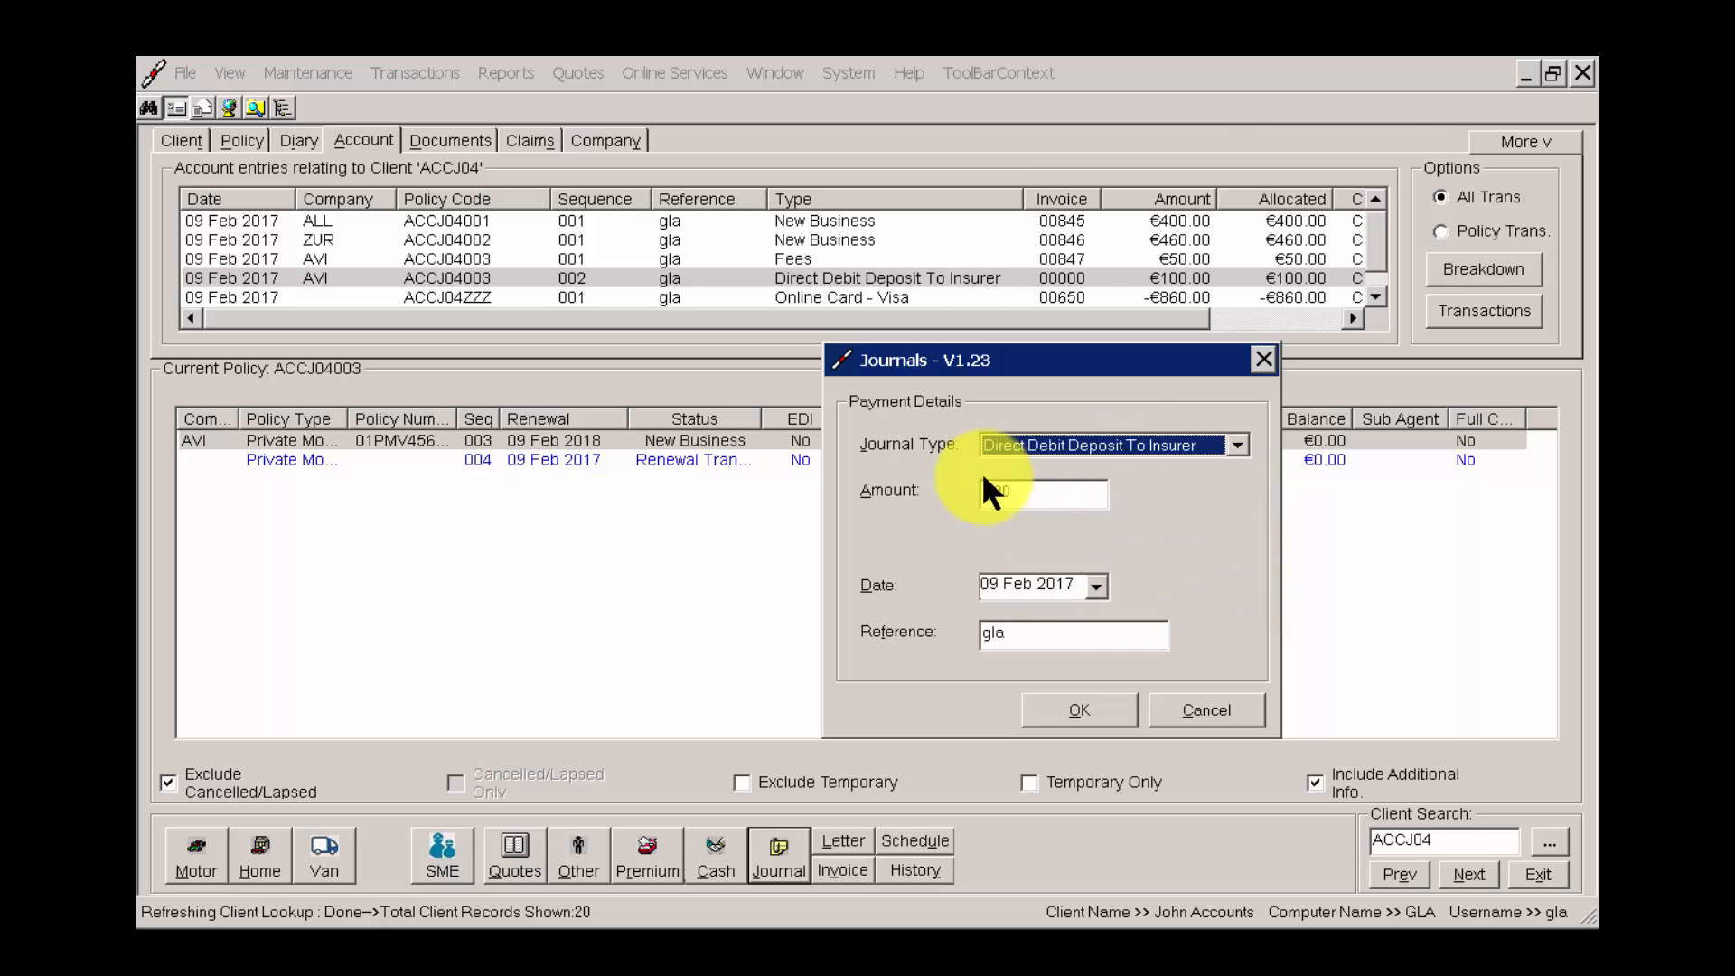
click(1056, 495)
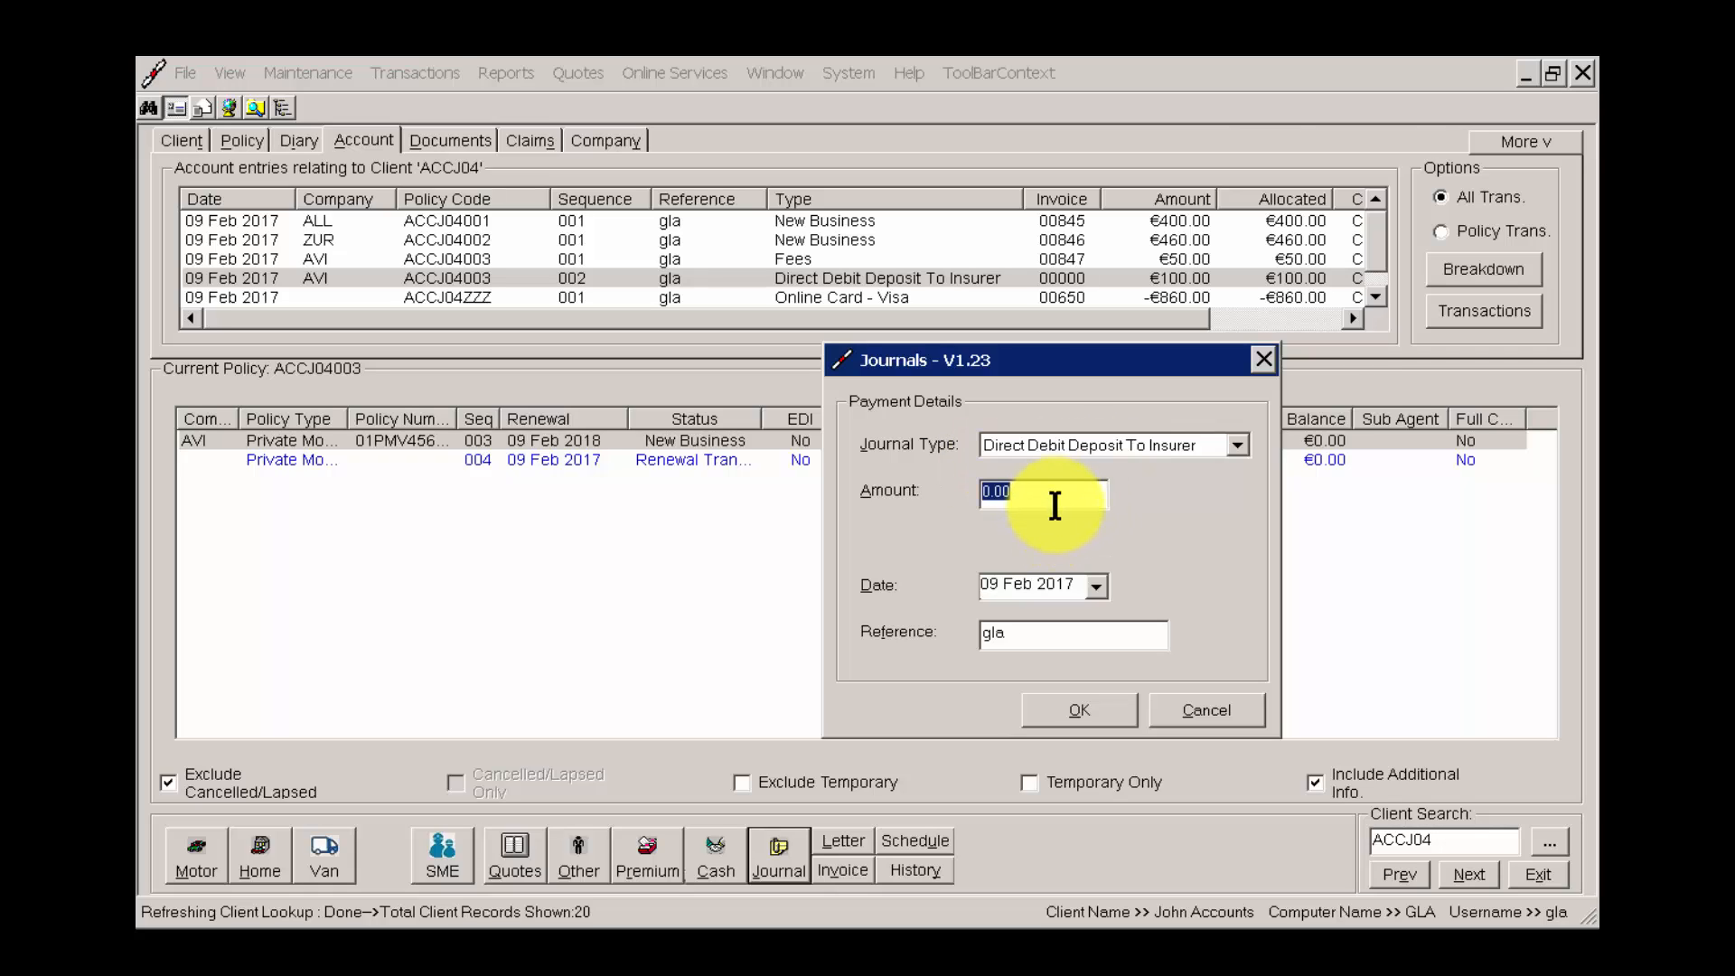
text(-100.00)
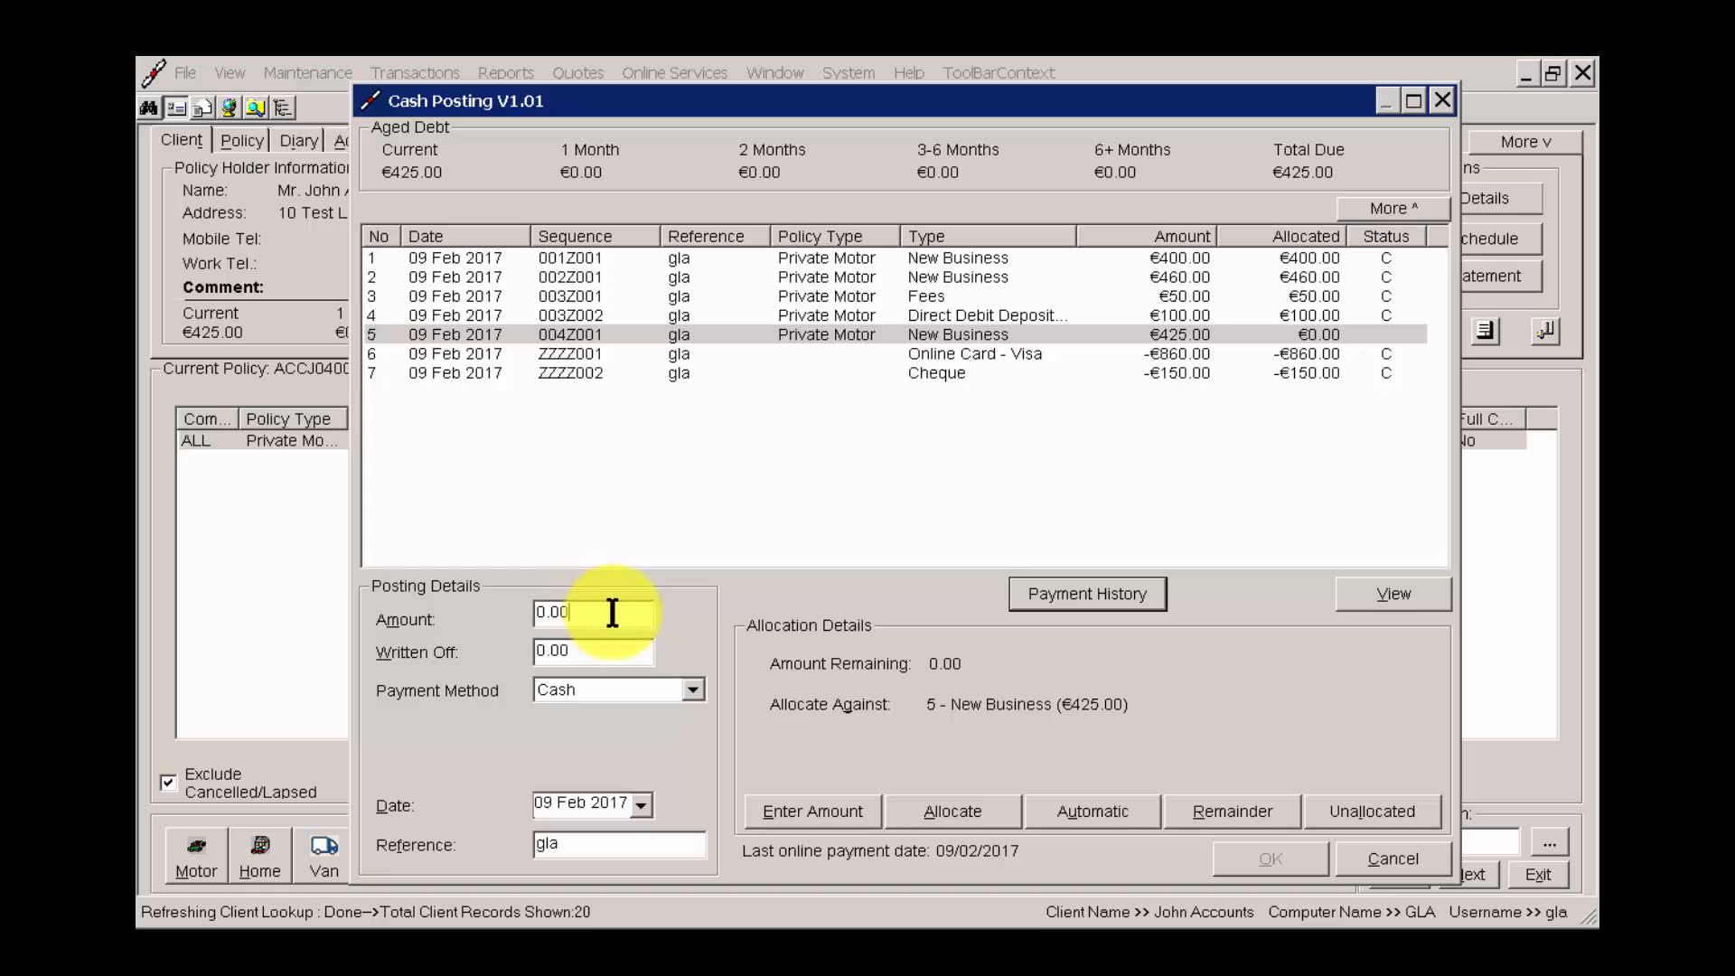
Enter a posting amount of 425.00 and keep Cash as the payment method.
text(425.00)
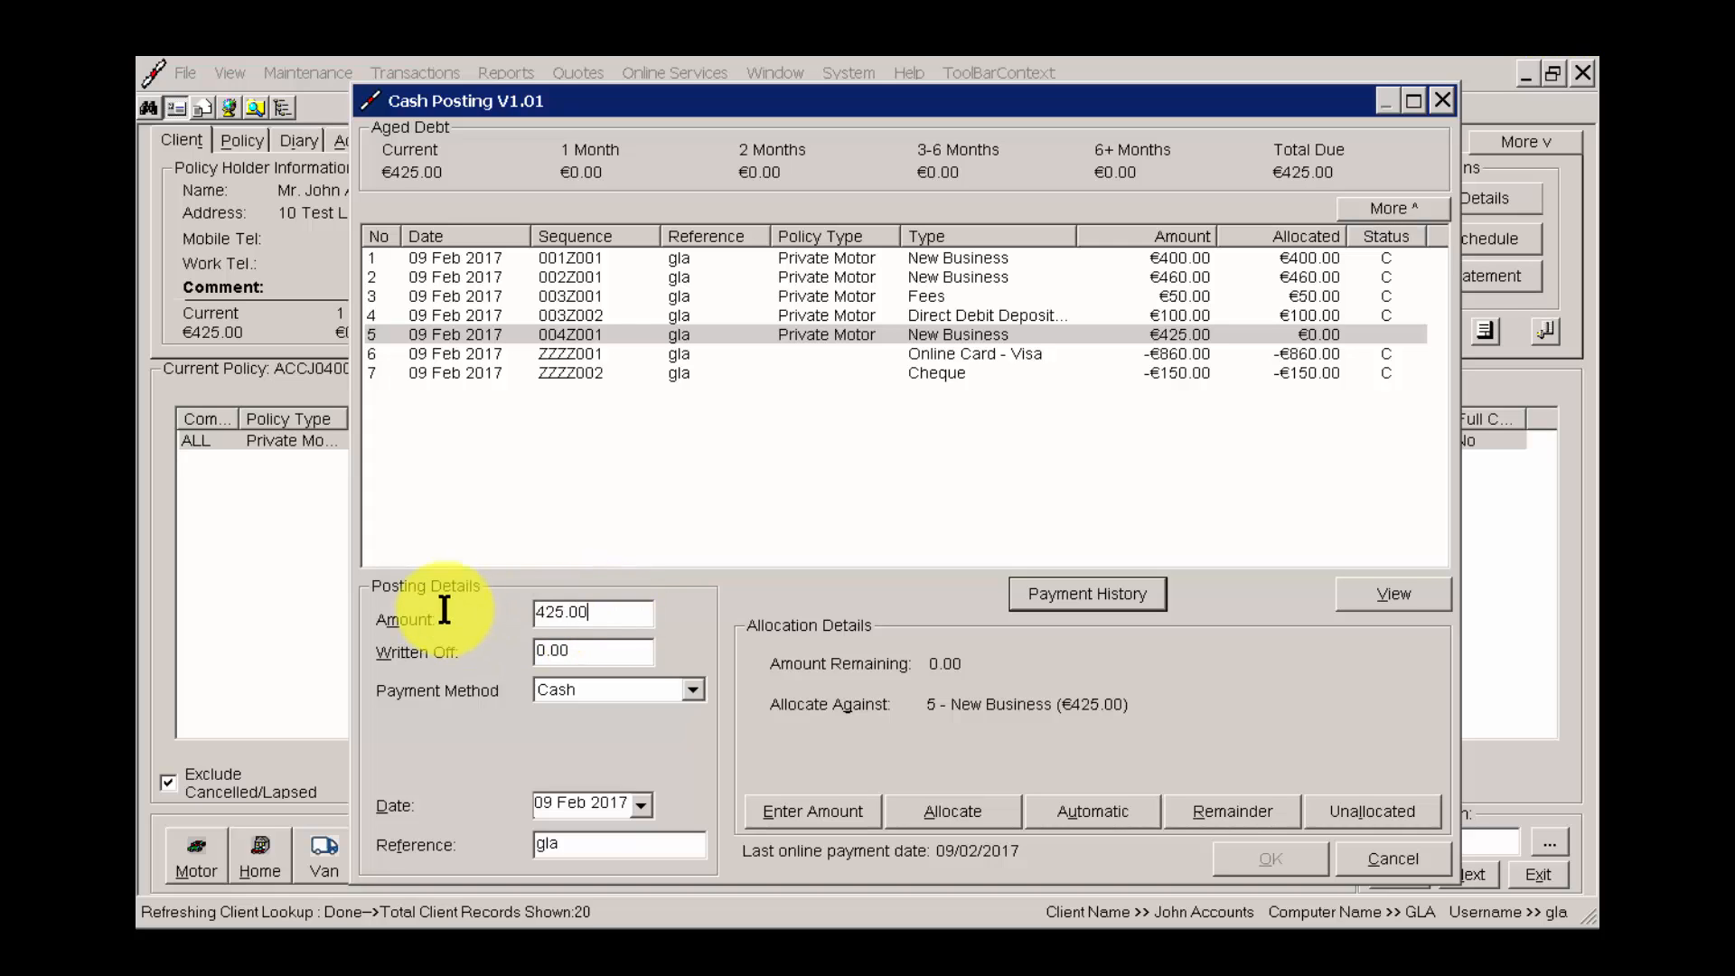
click(651, 689)
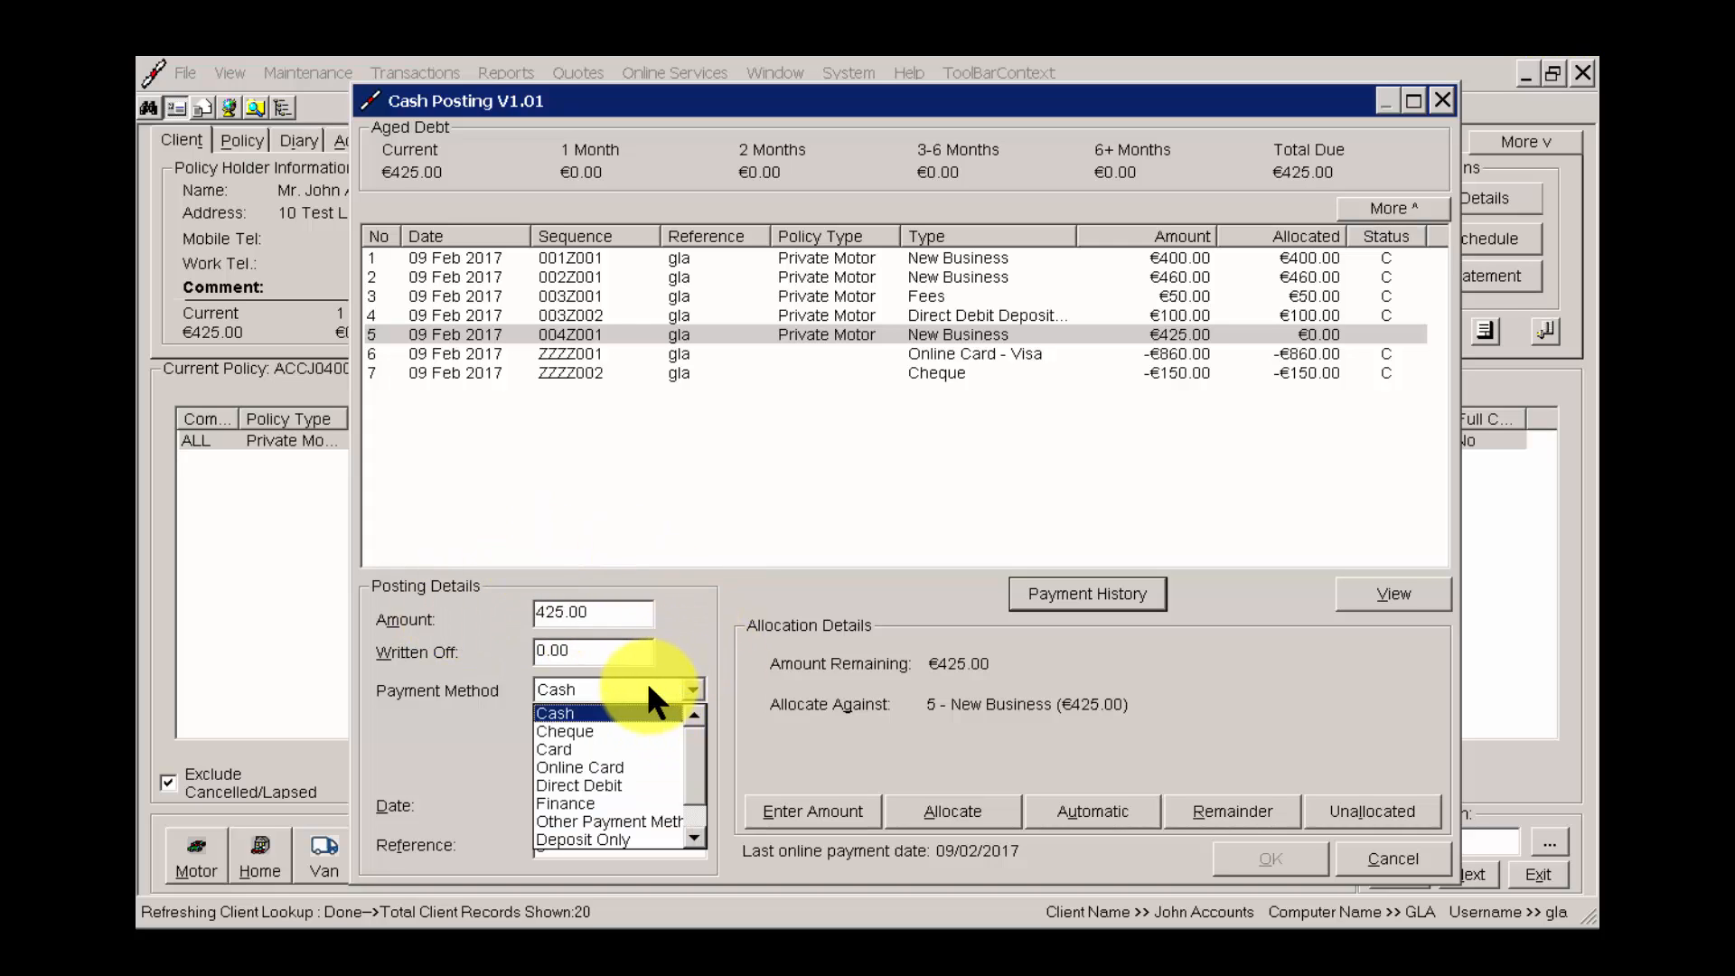
click(597, 715)
click(606, 685)
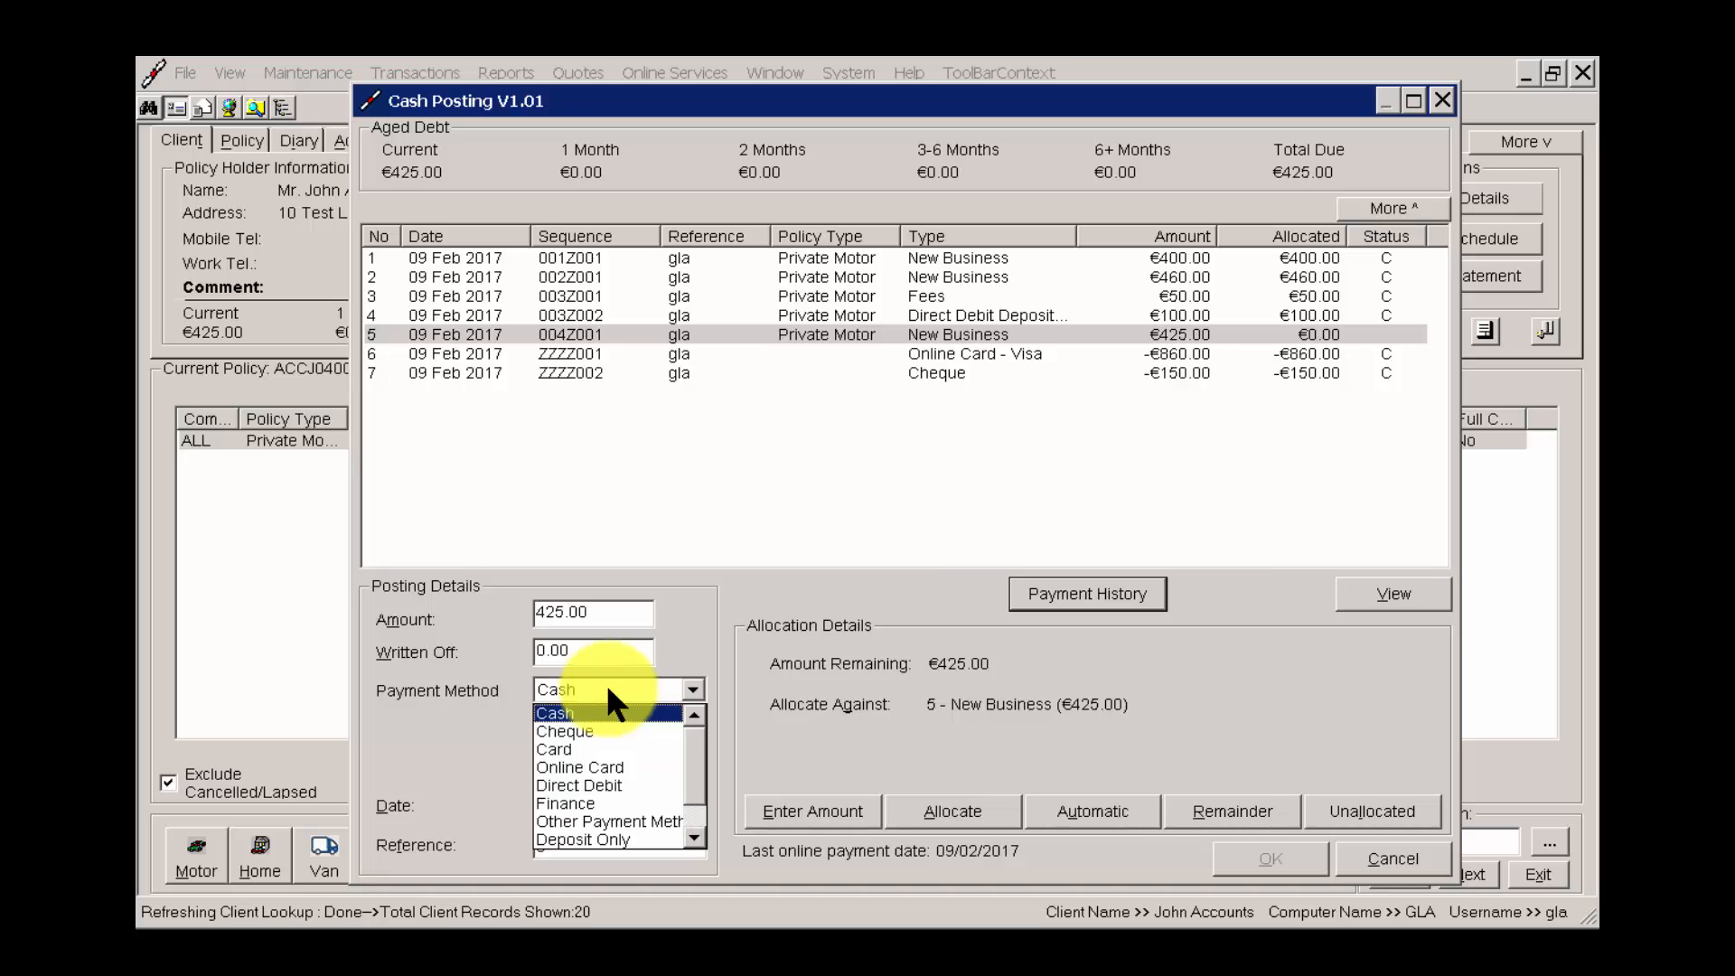
click(607, 687)
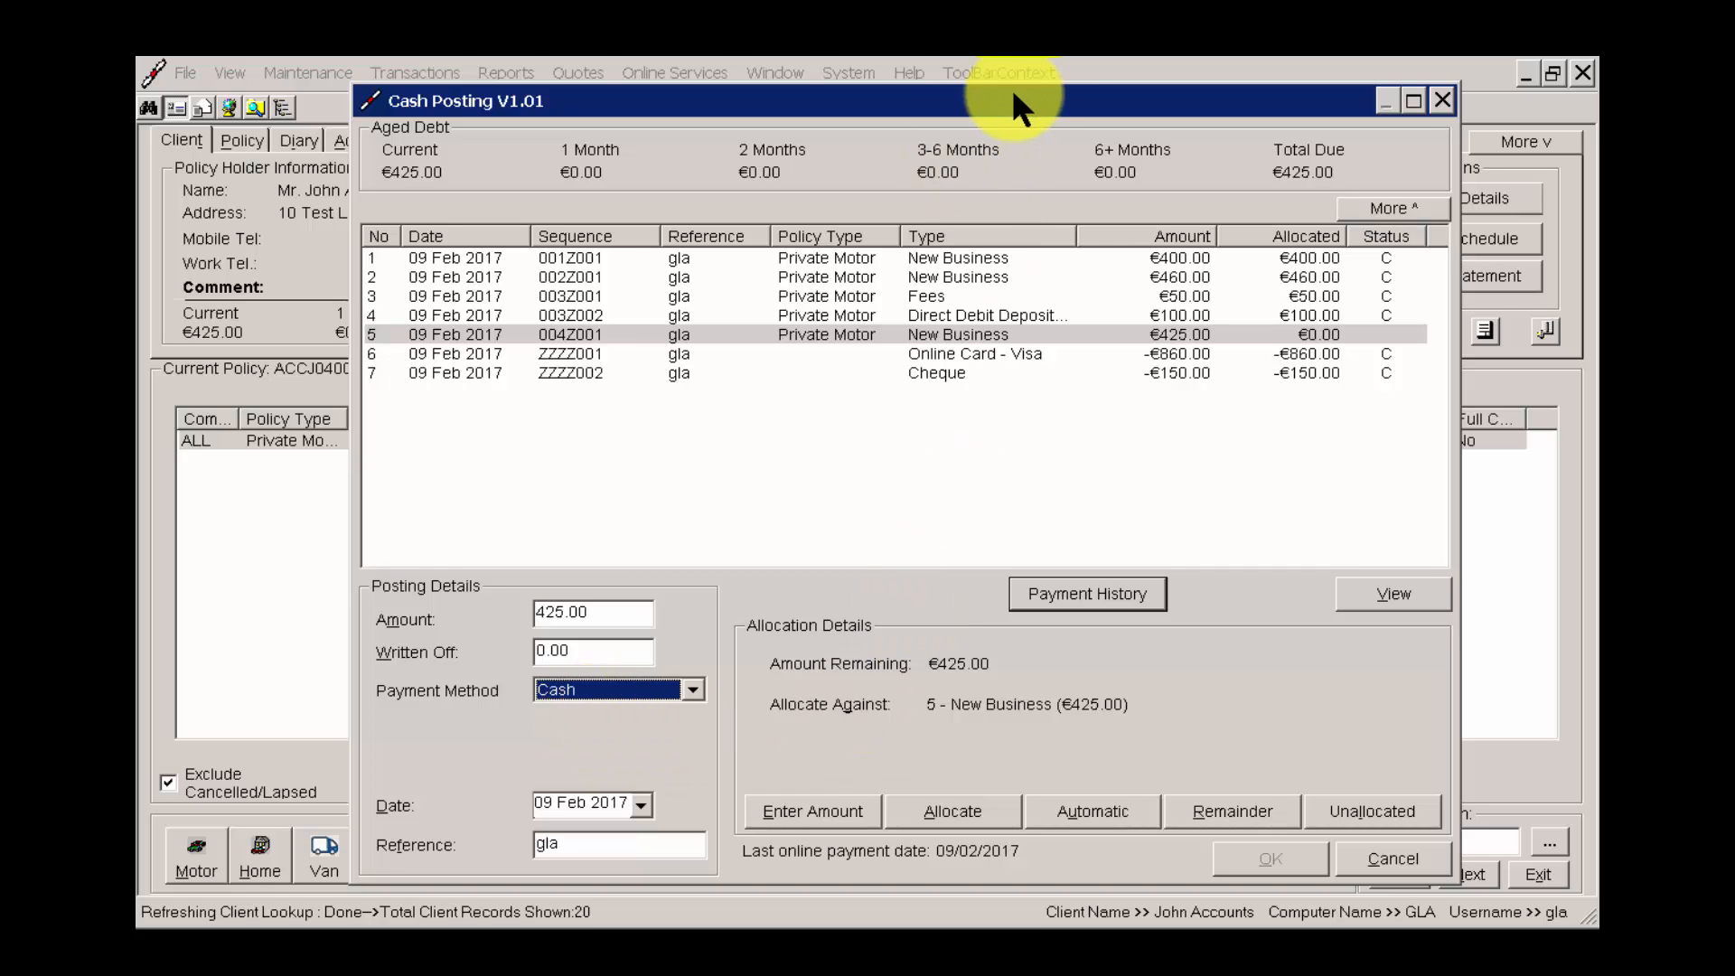
Allocate the cash payment against the 425.00 New Business transaction and post it.
drag(1011, 88, 976, 75)
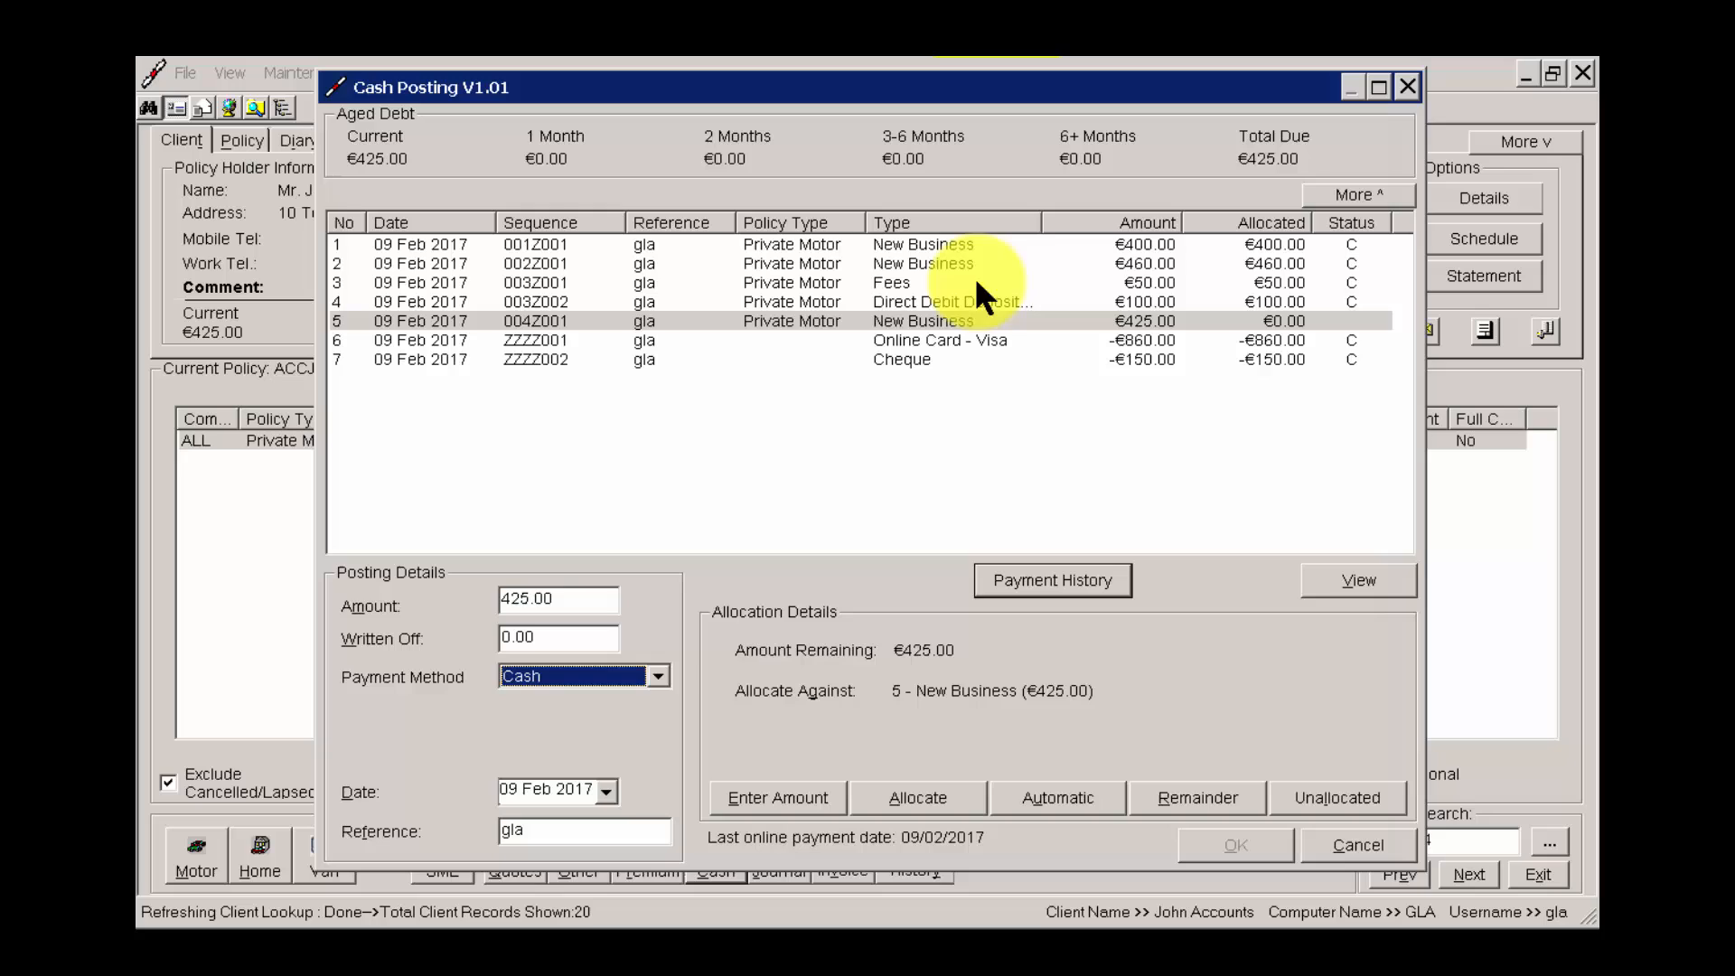
click(918, 797)
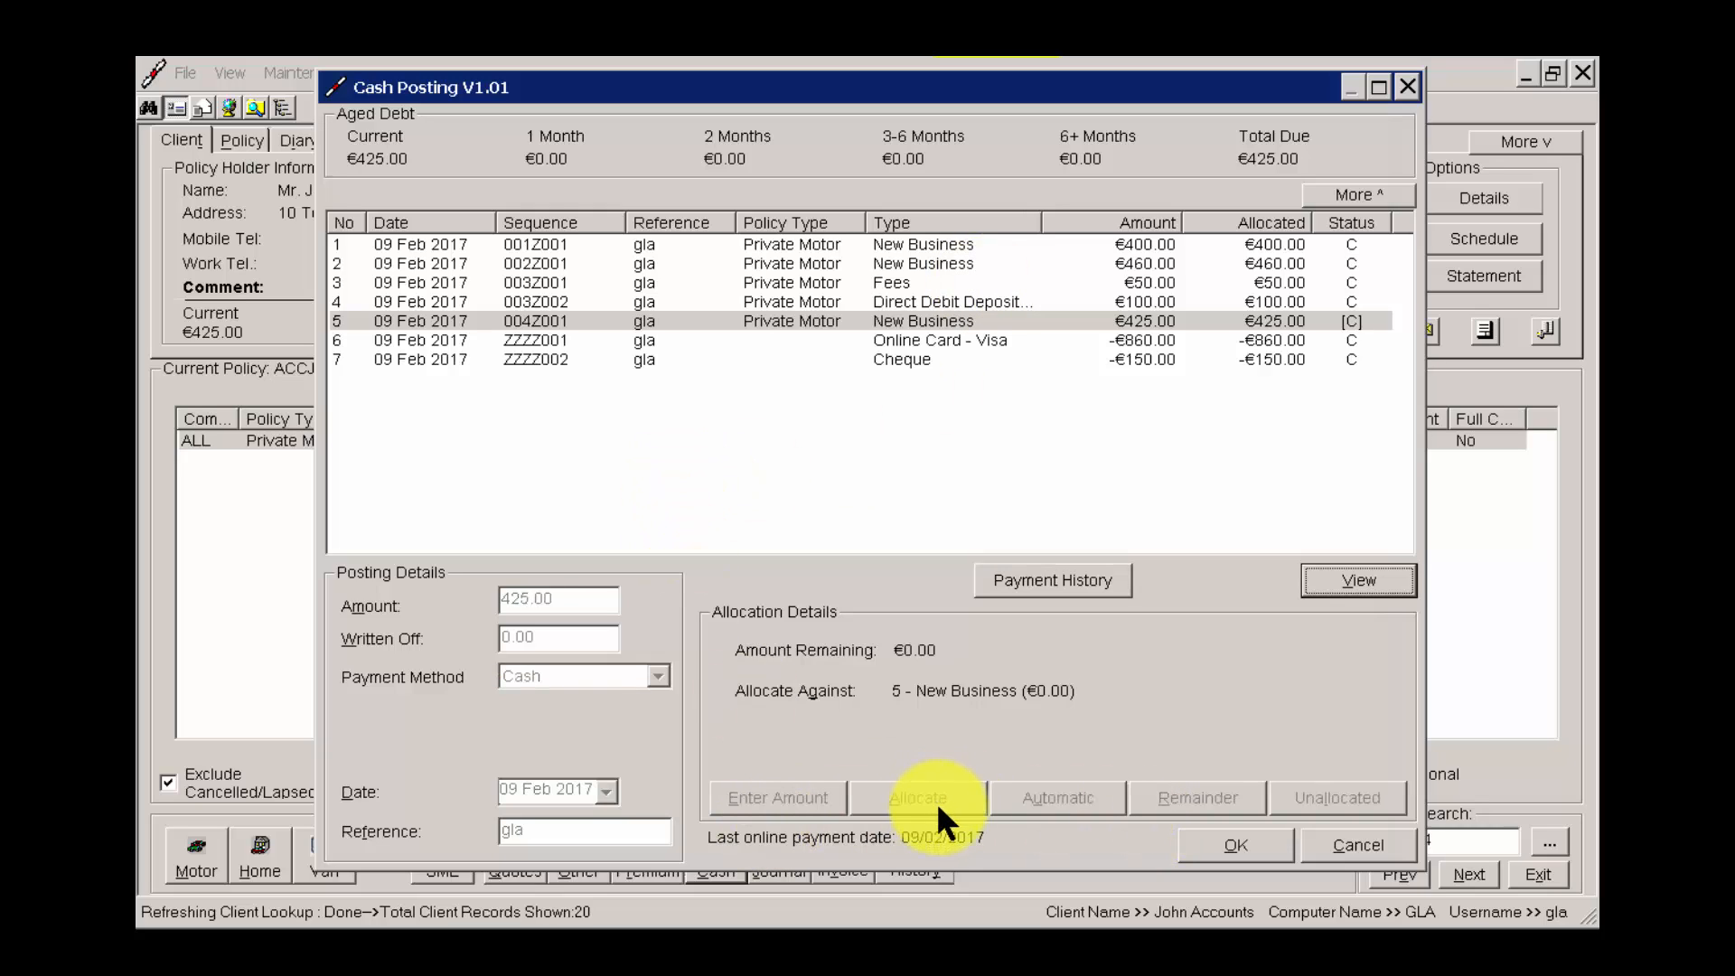
click(1248, 853)
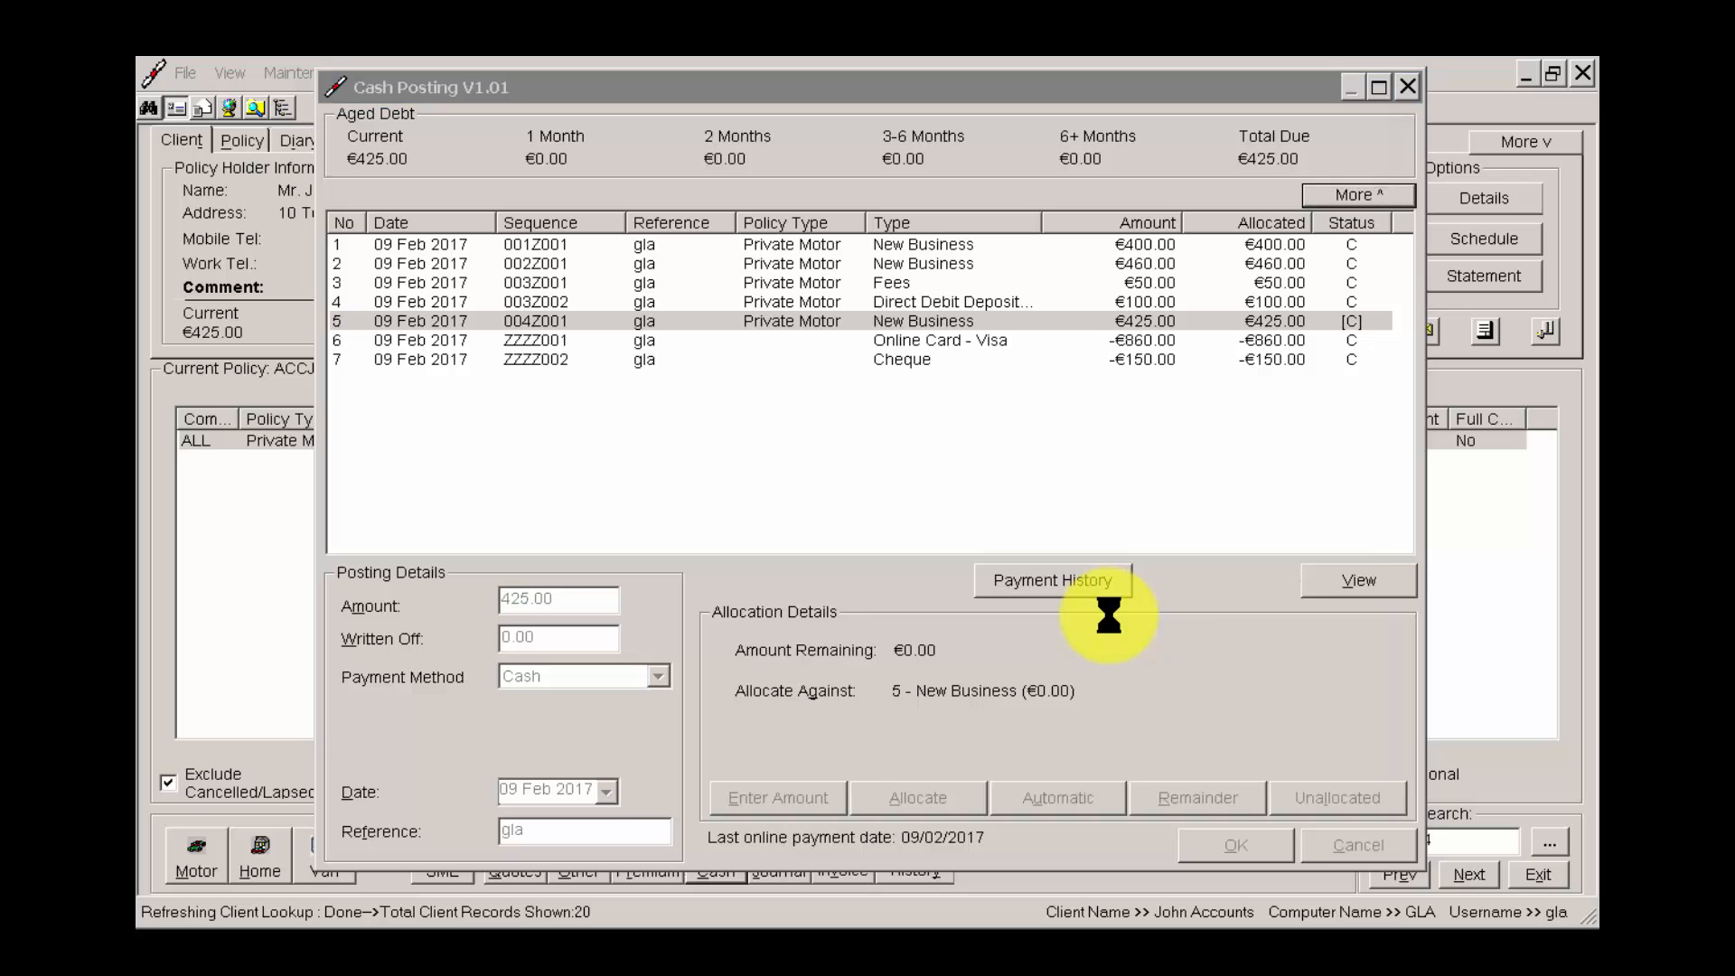
click(999, 537)
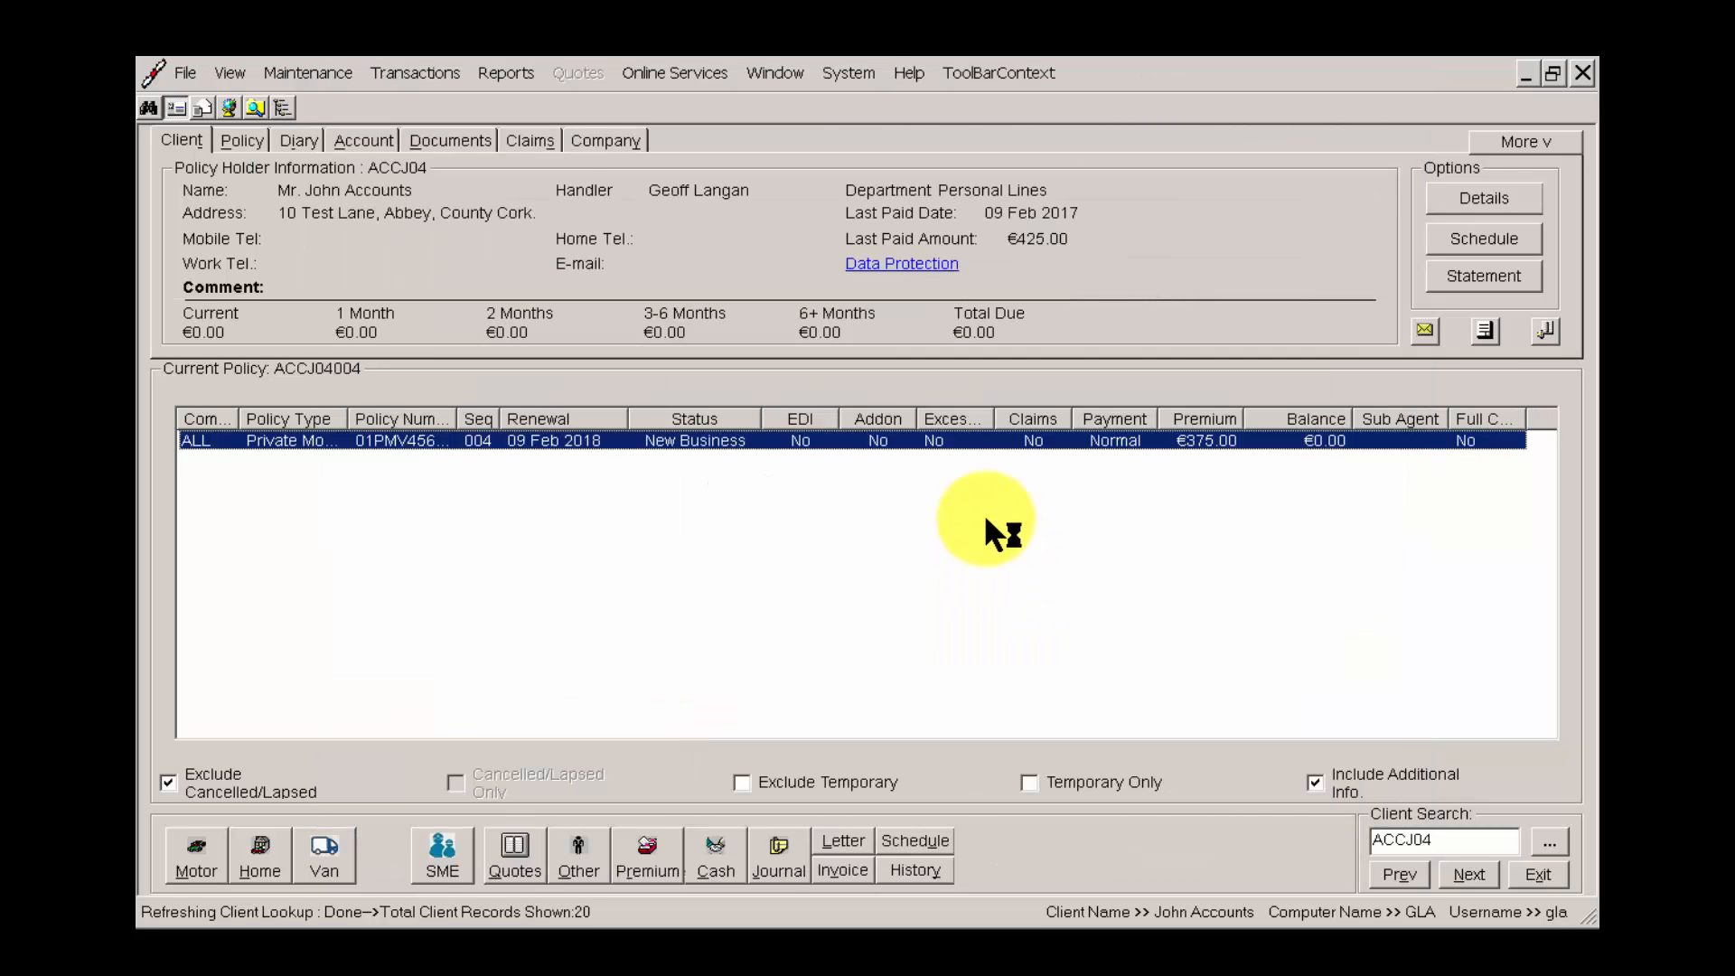
Review the expanded account entries, and view the journal form for the New Business policy without posting anything.
click(1526, 142)
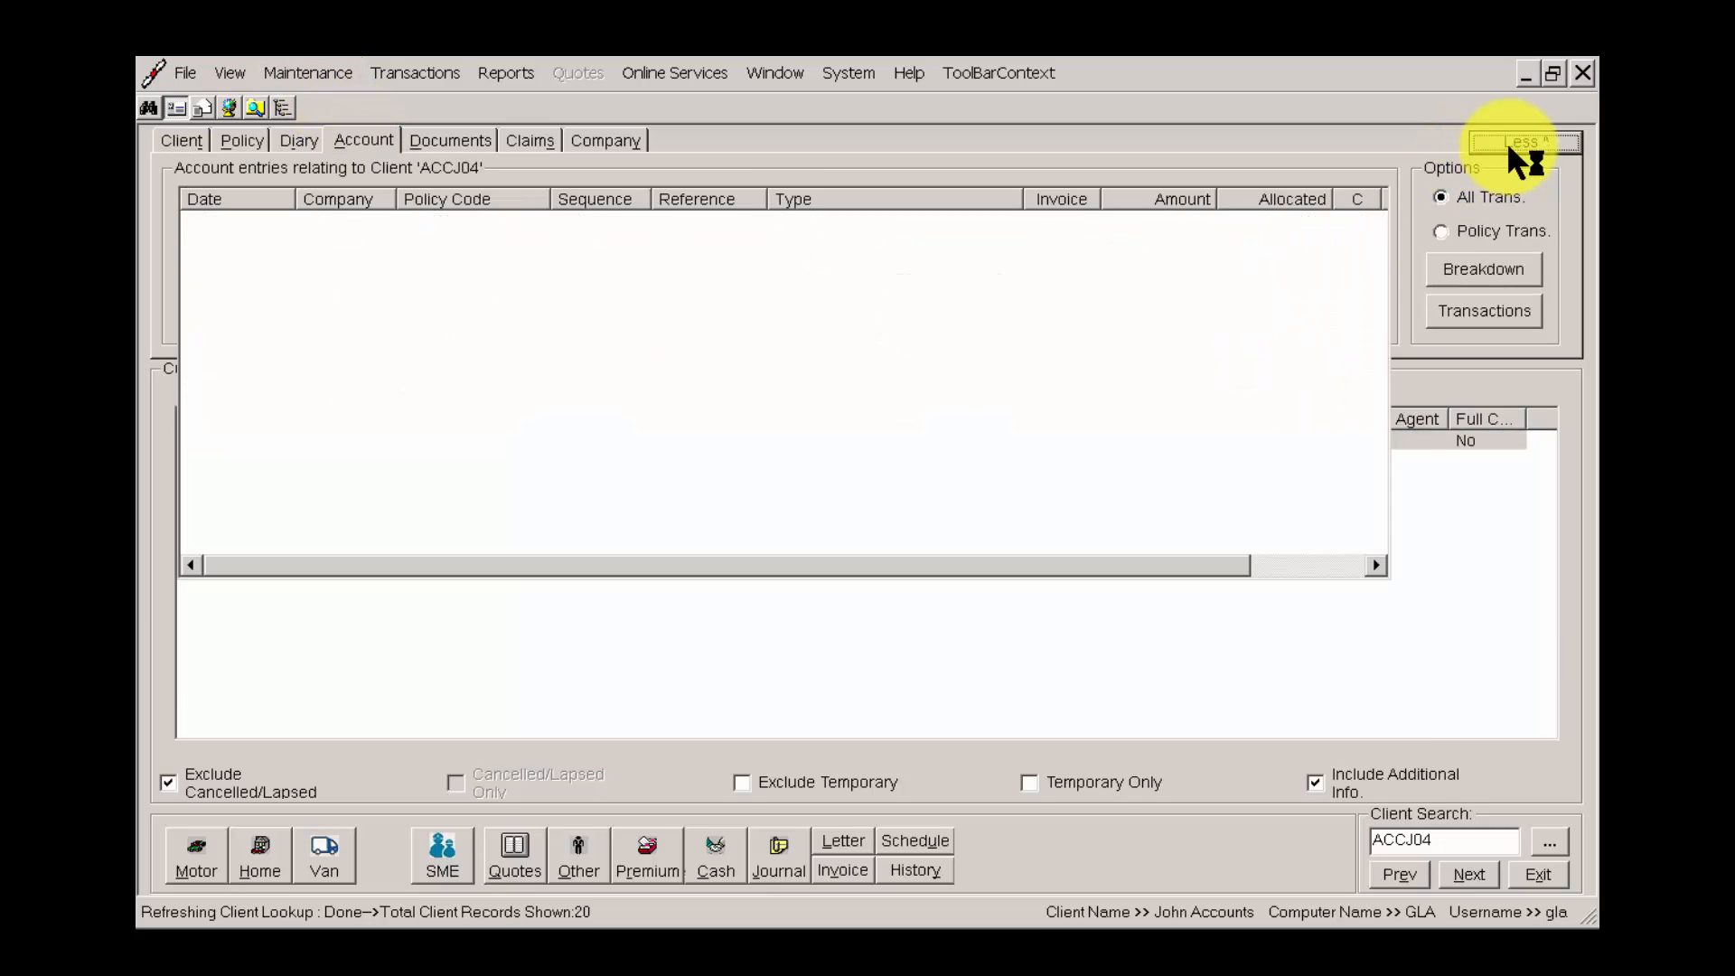
click(967, 356)
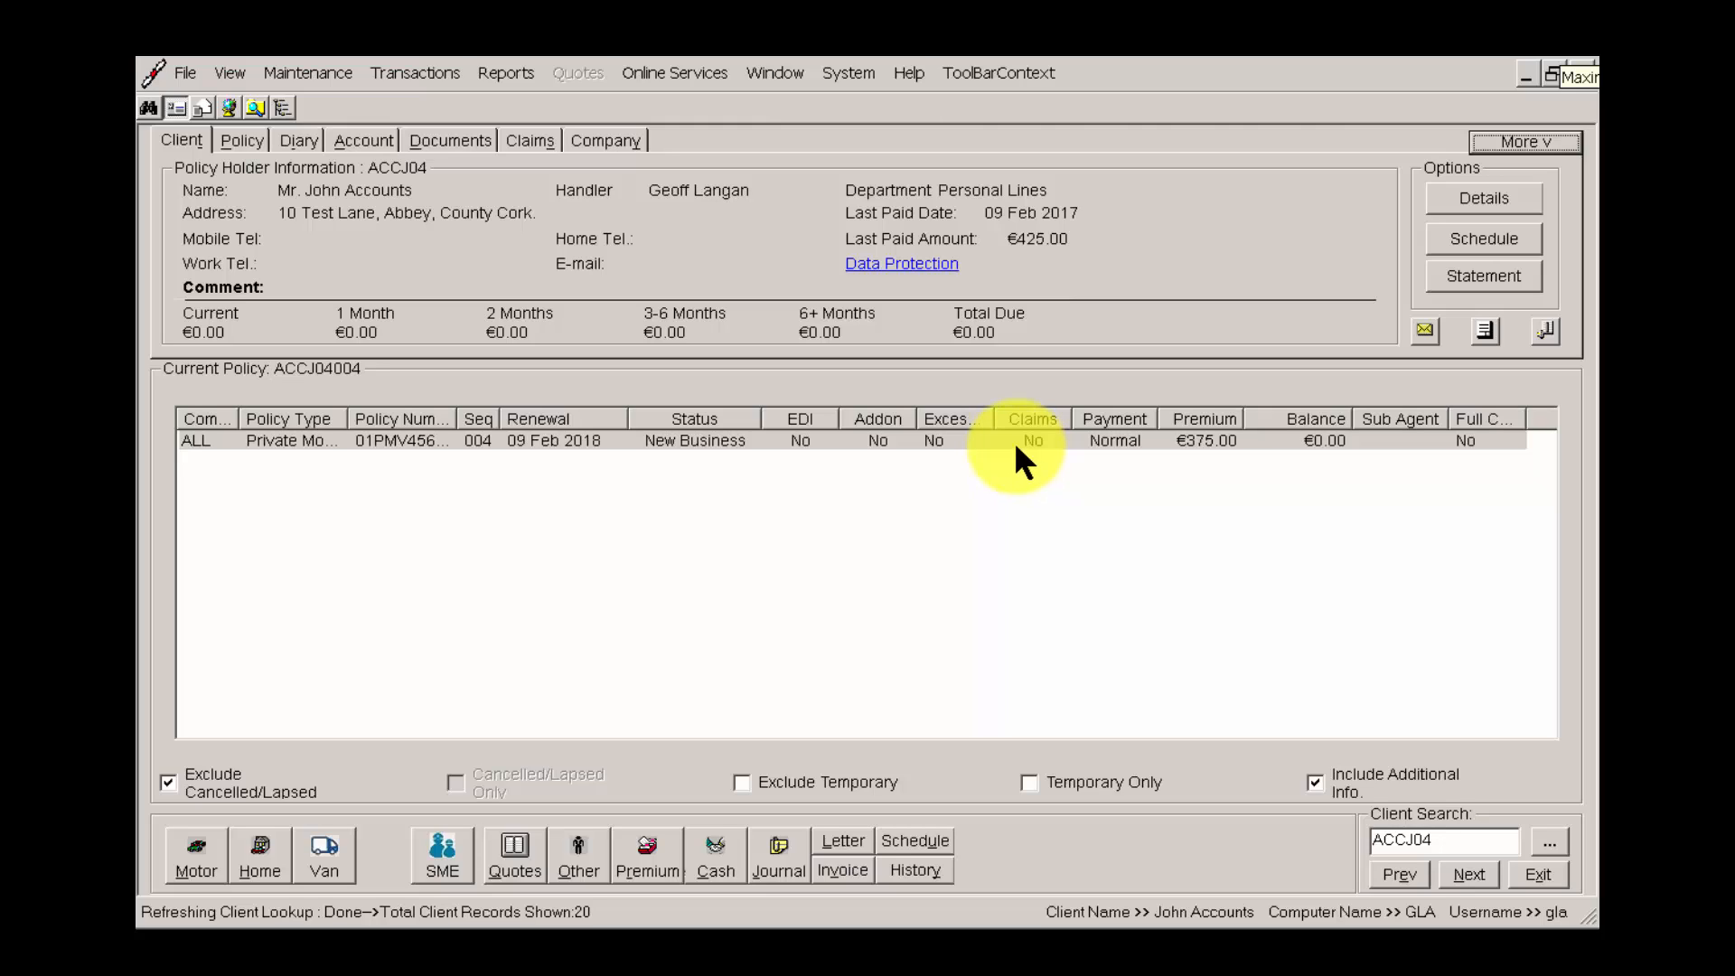
click(1006, 443)
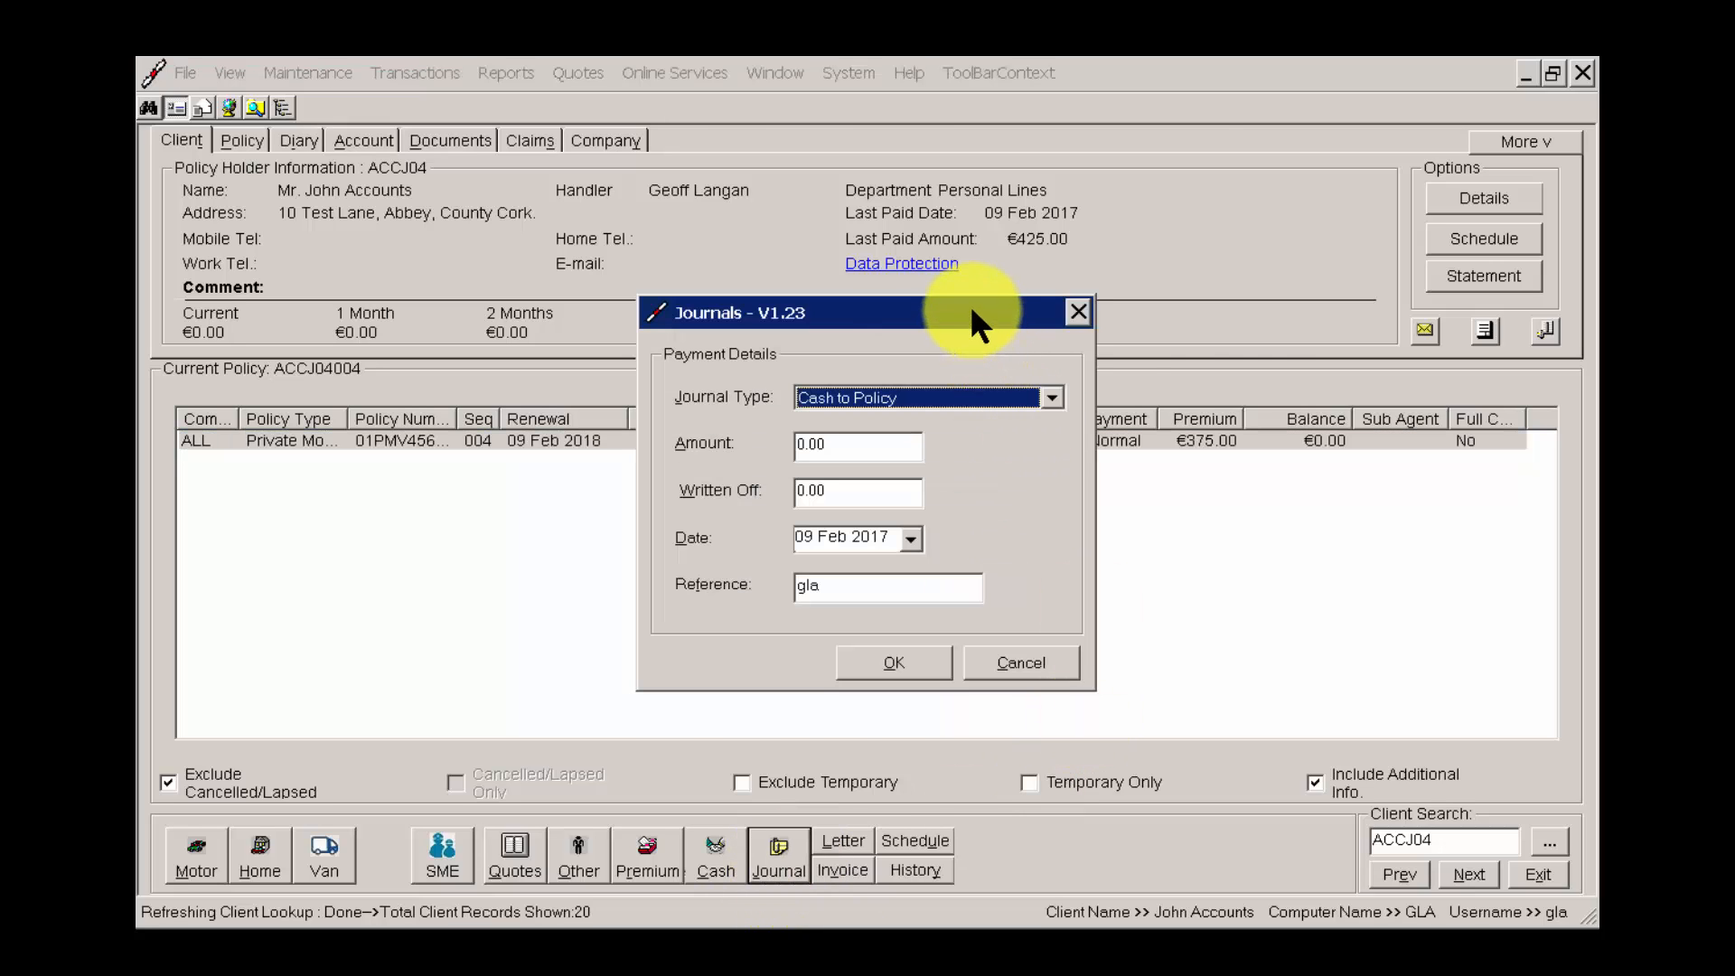
drag(971, 310, 1168, 362)
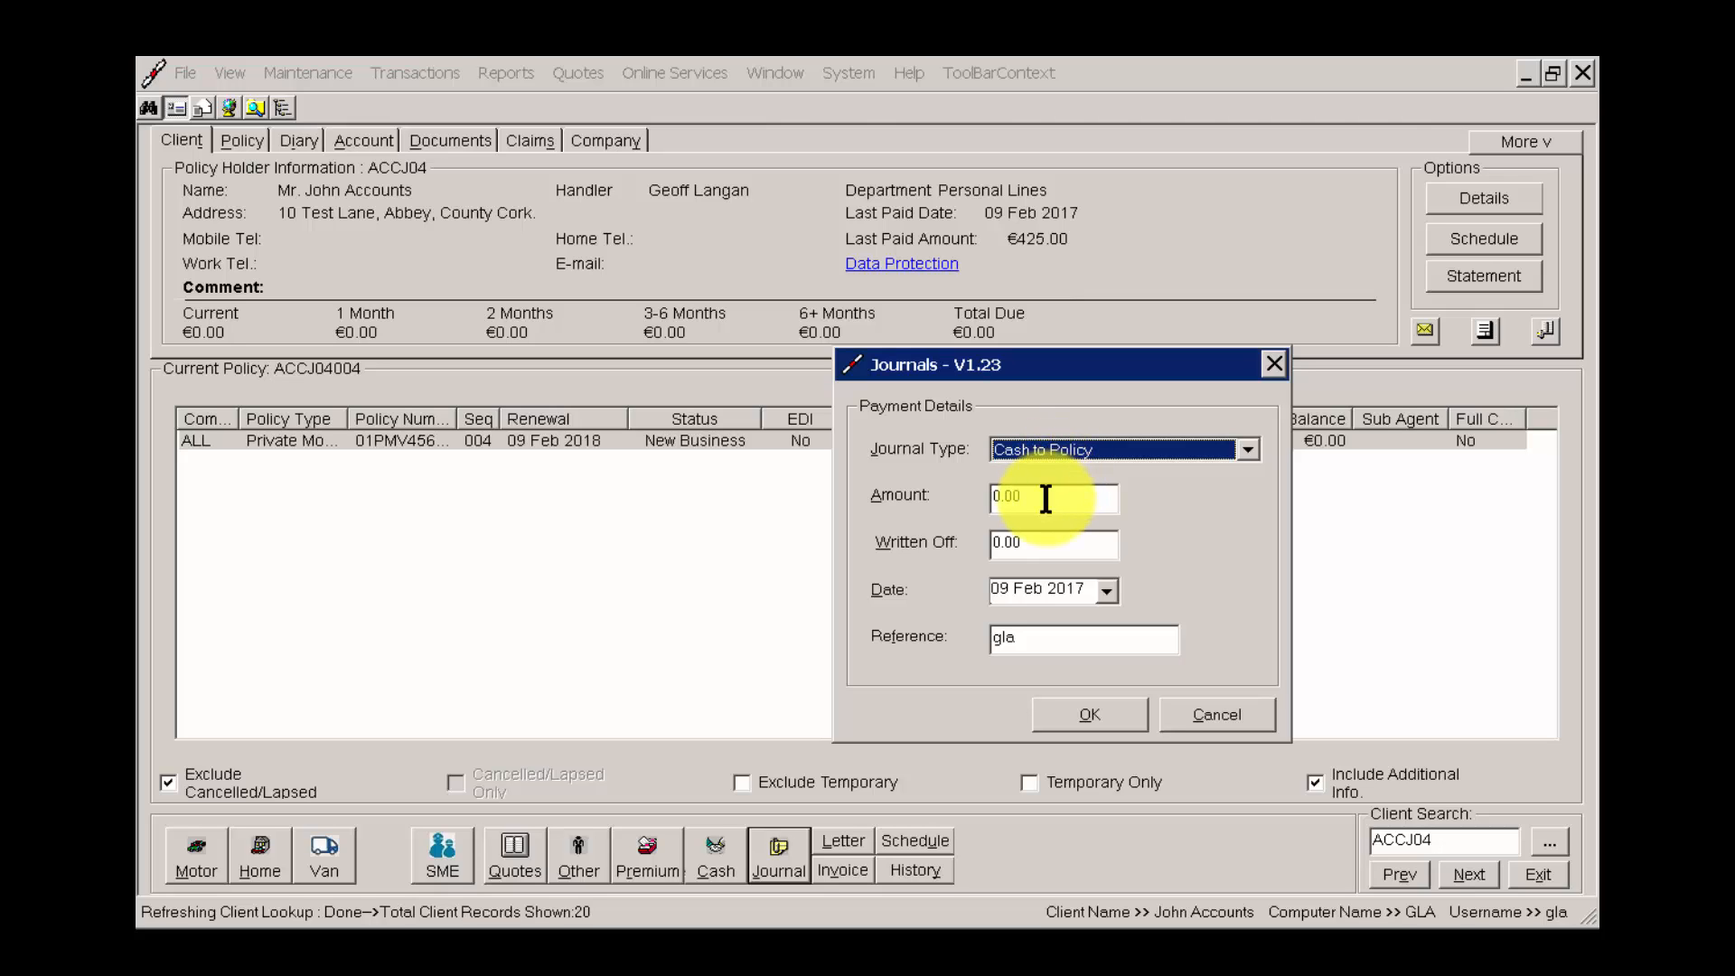
click(1211, 714)
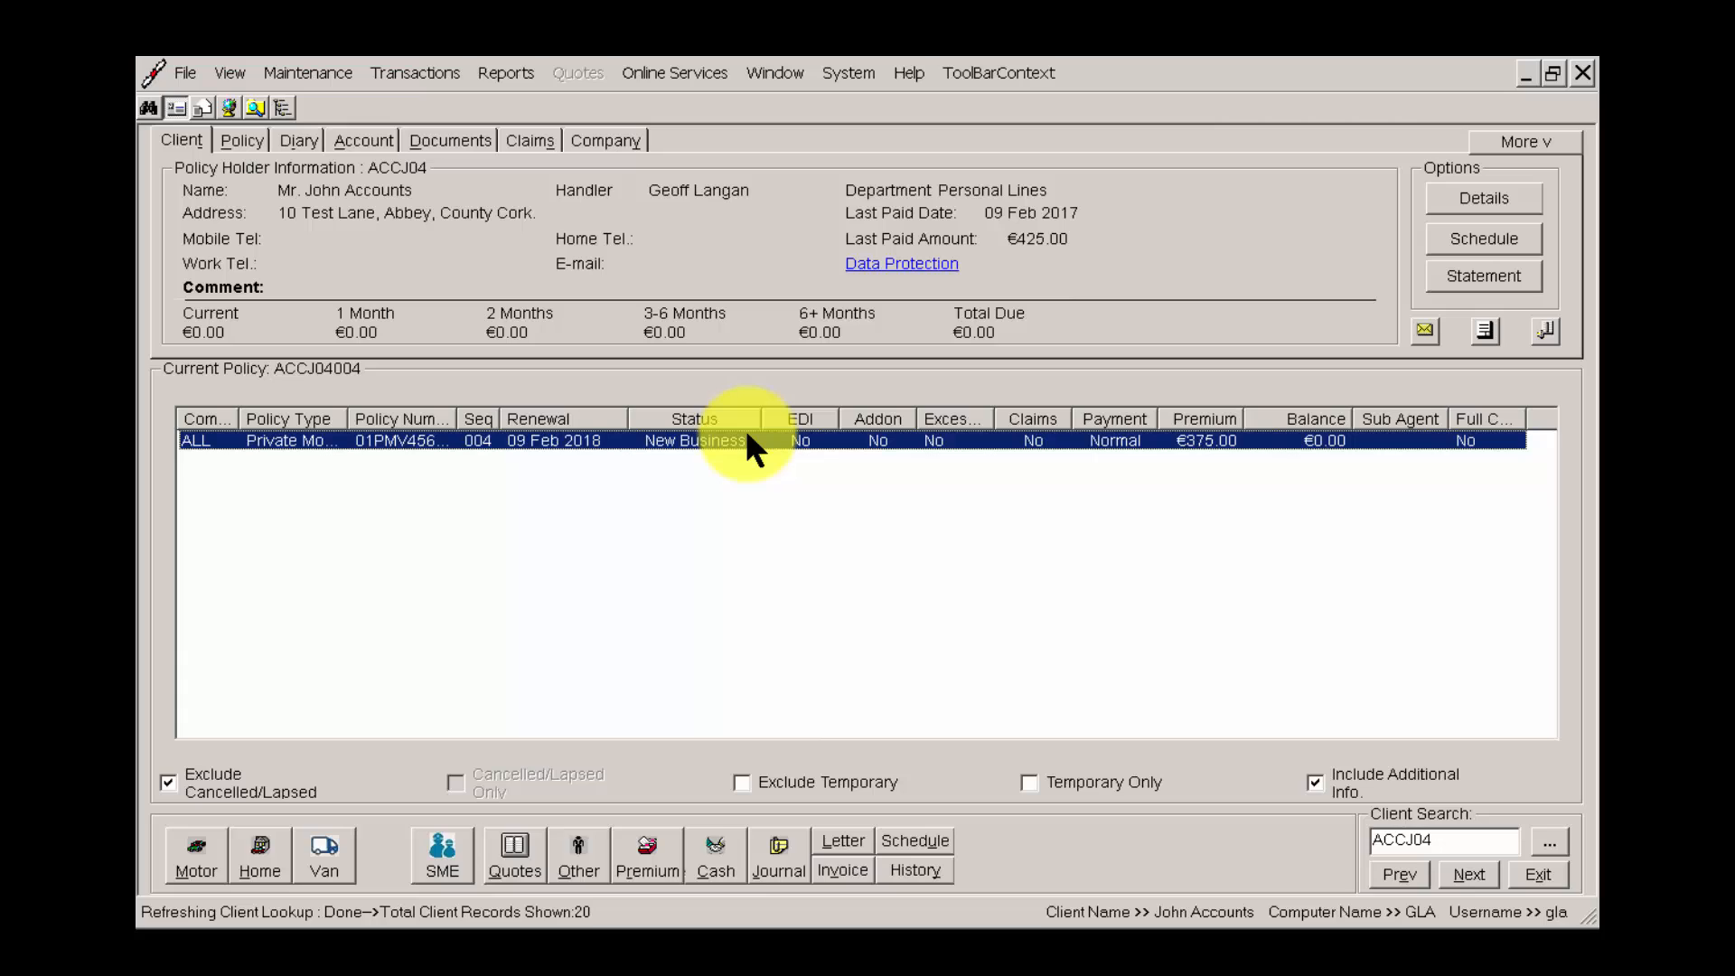
Start a Batch Posting record with Cash Posting as the type and enter the client's code.
click(408, 70)
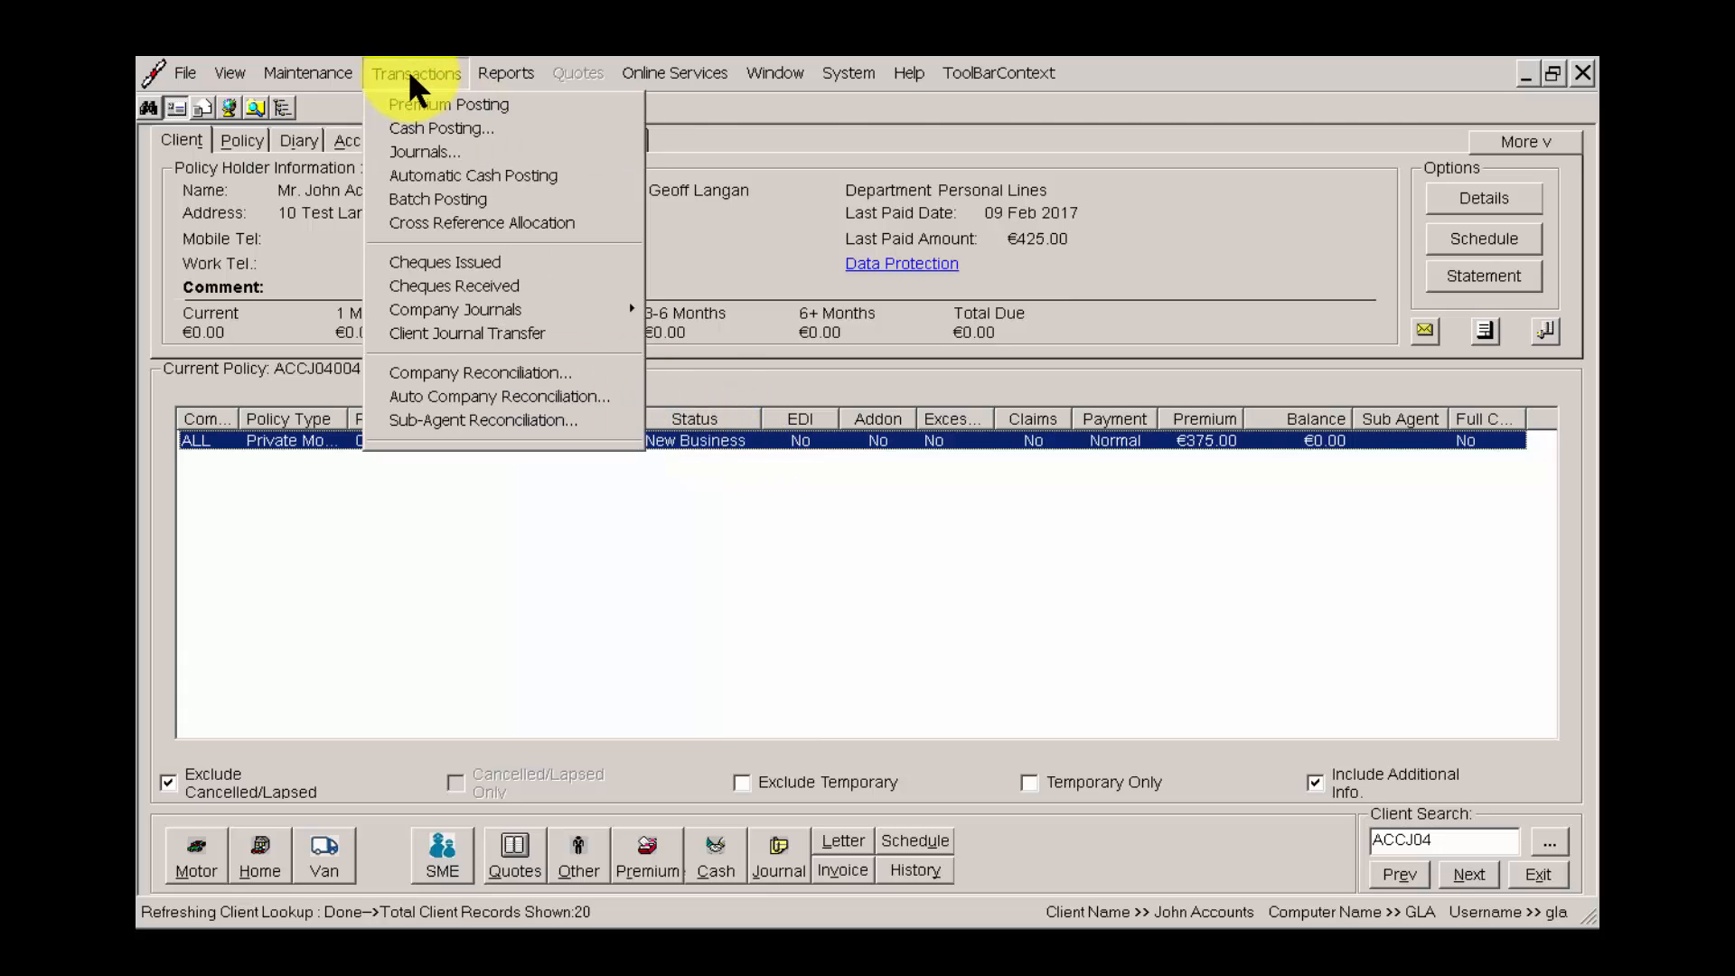
click(441, 200)
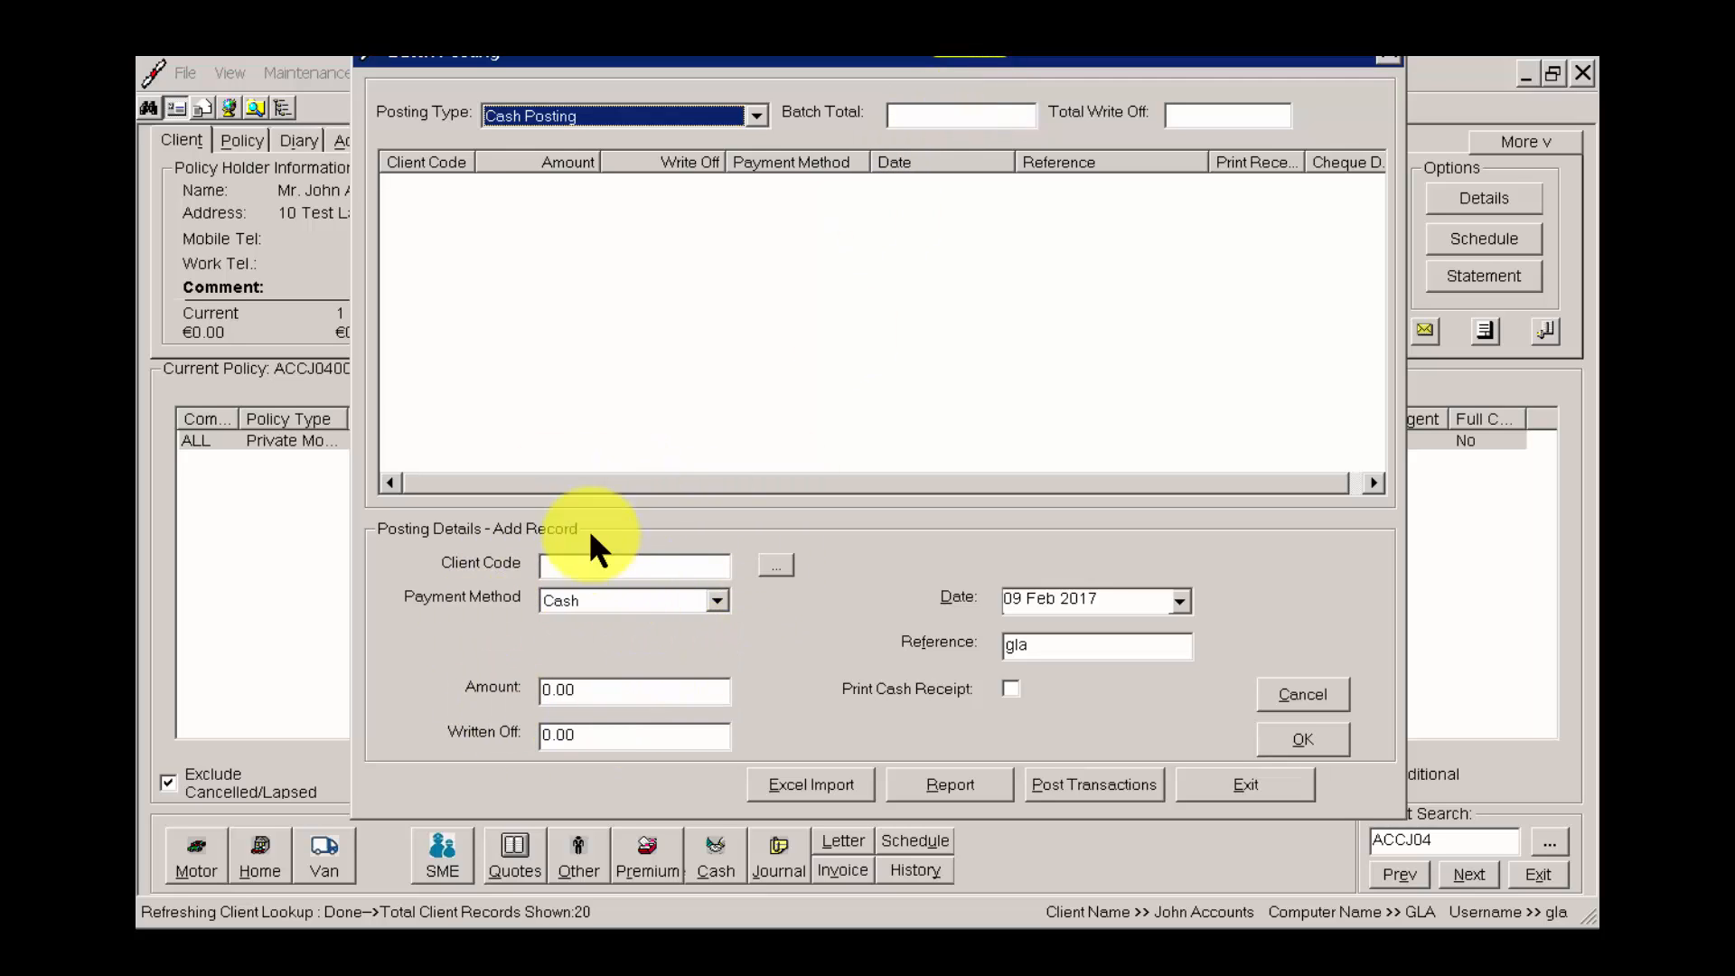
click(622, 568)
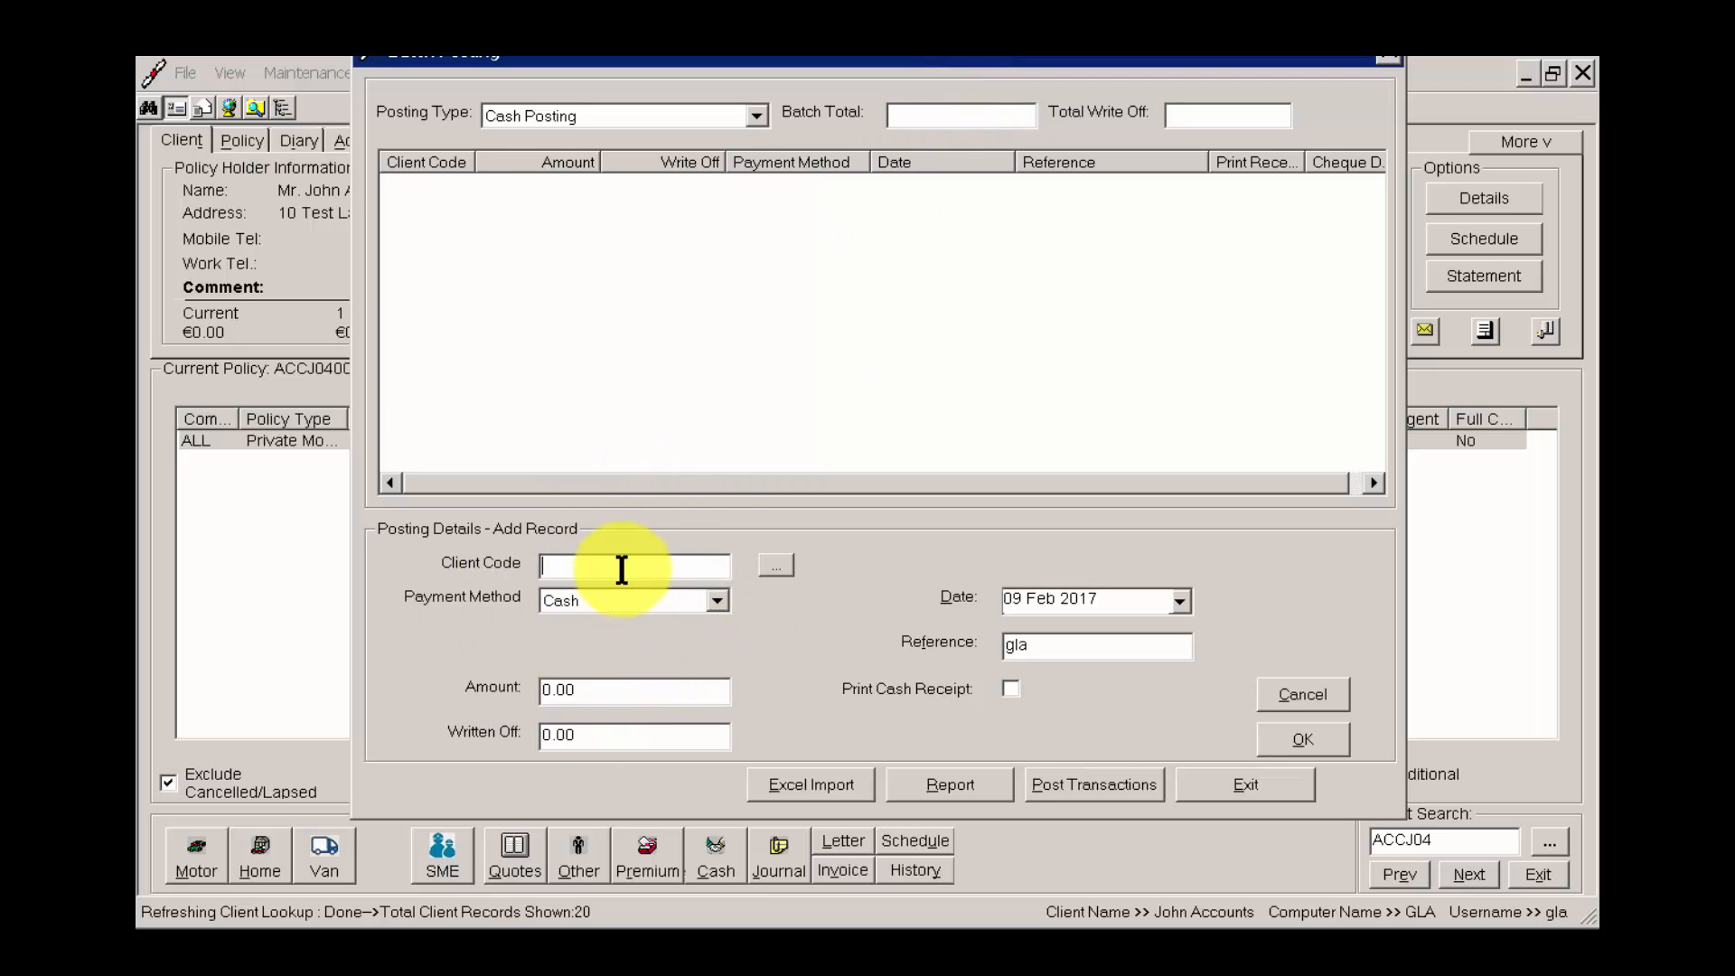
text(ACC)
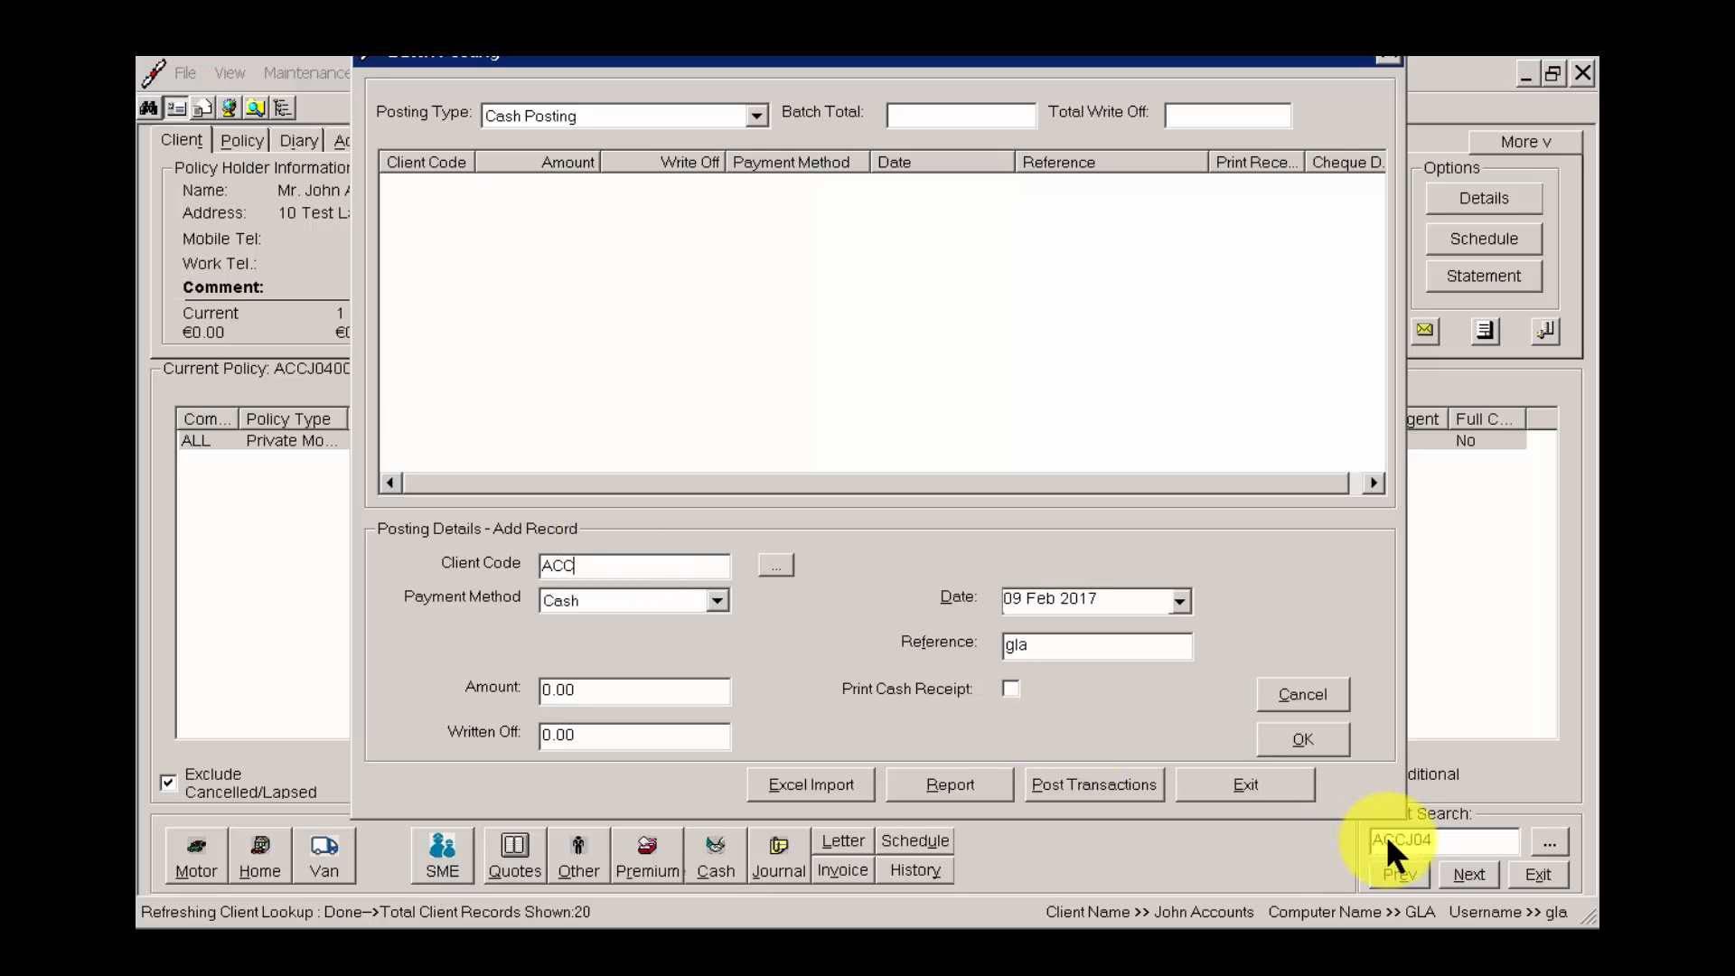
text(J04)
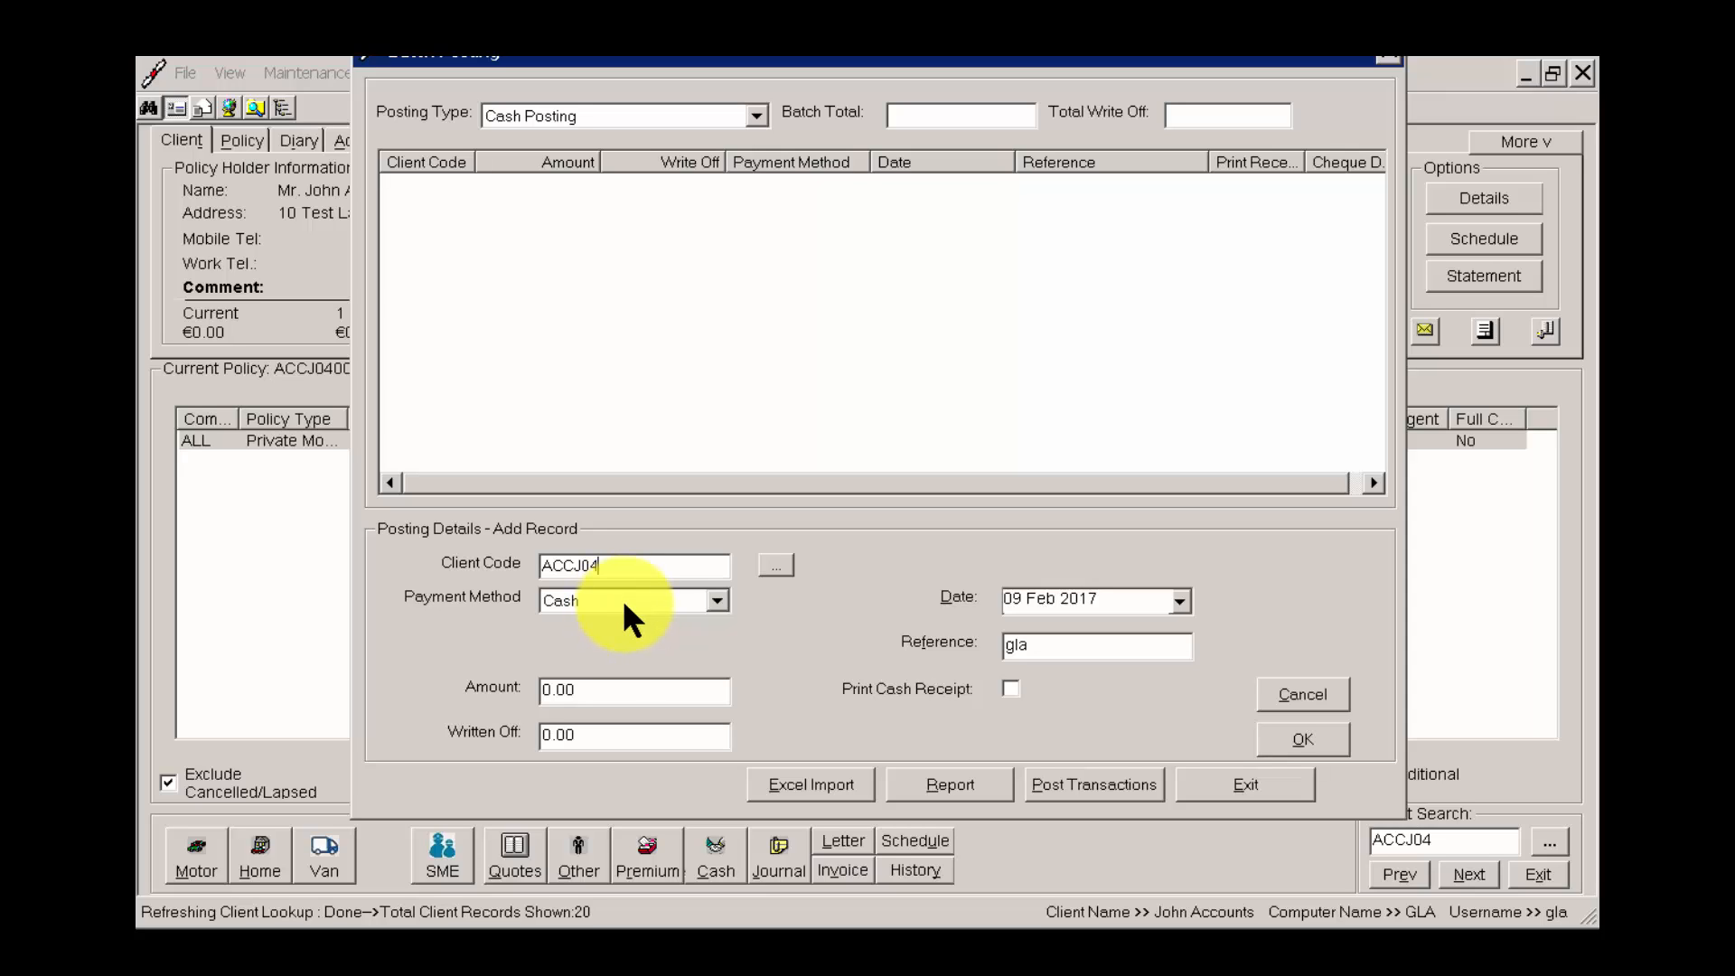
Set the cash amount to -425.00 and add the record to the batch.
click(621, 691)
drag(783, 58, 838, 91)
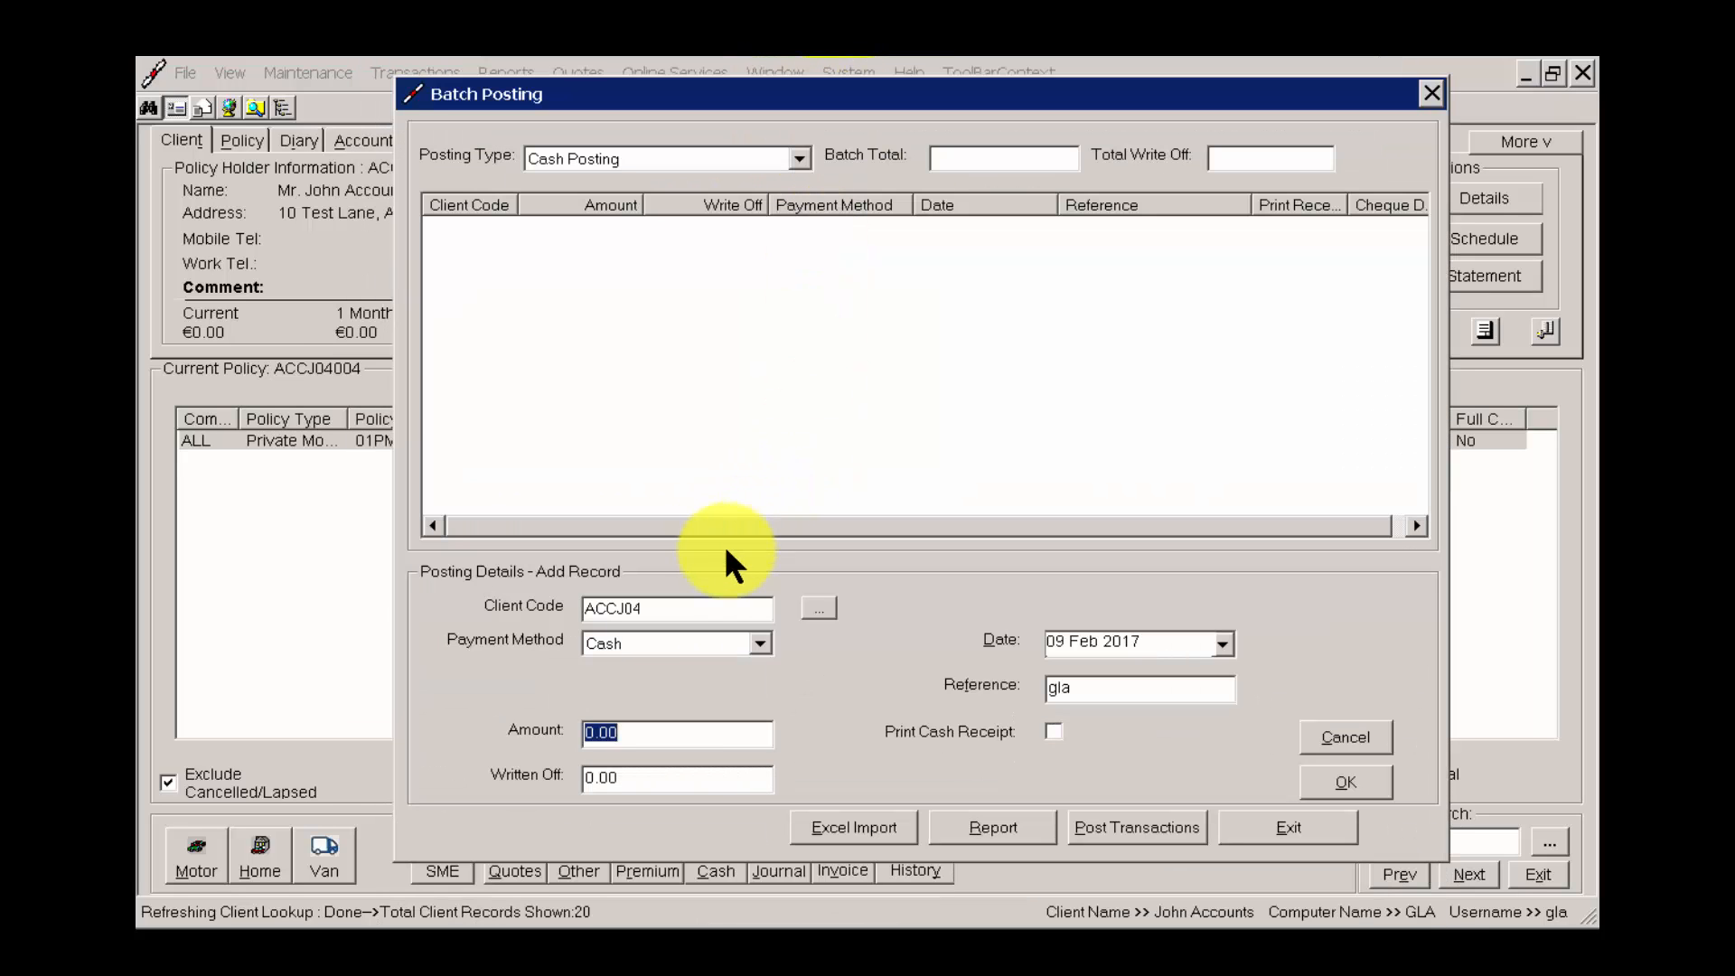
text(-)
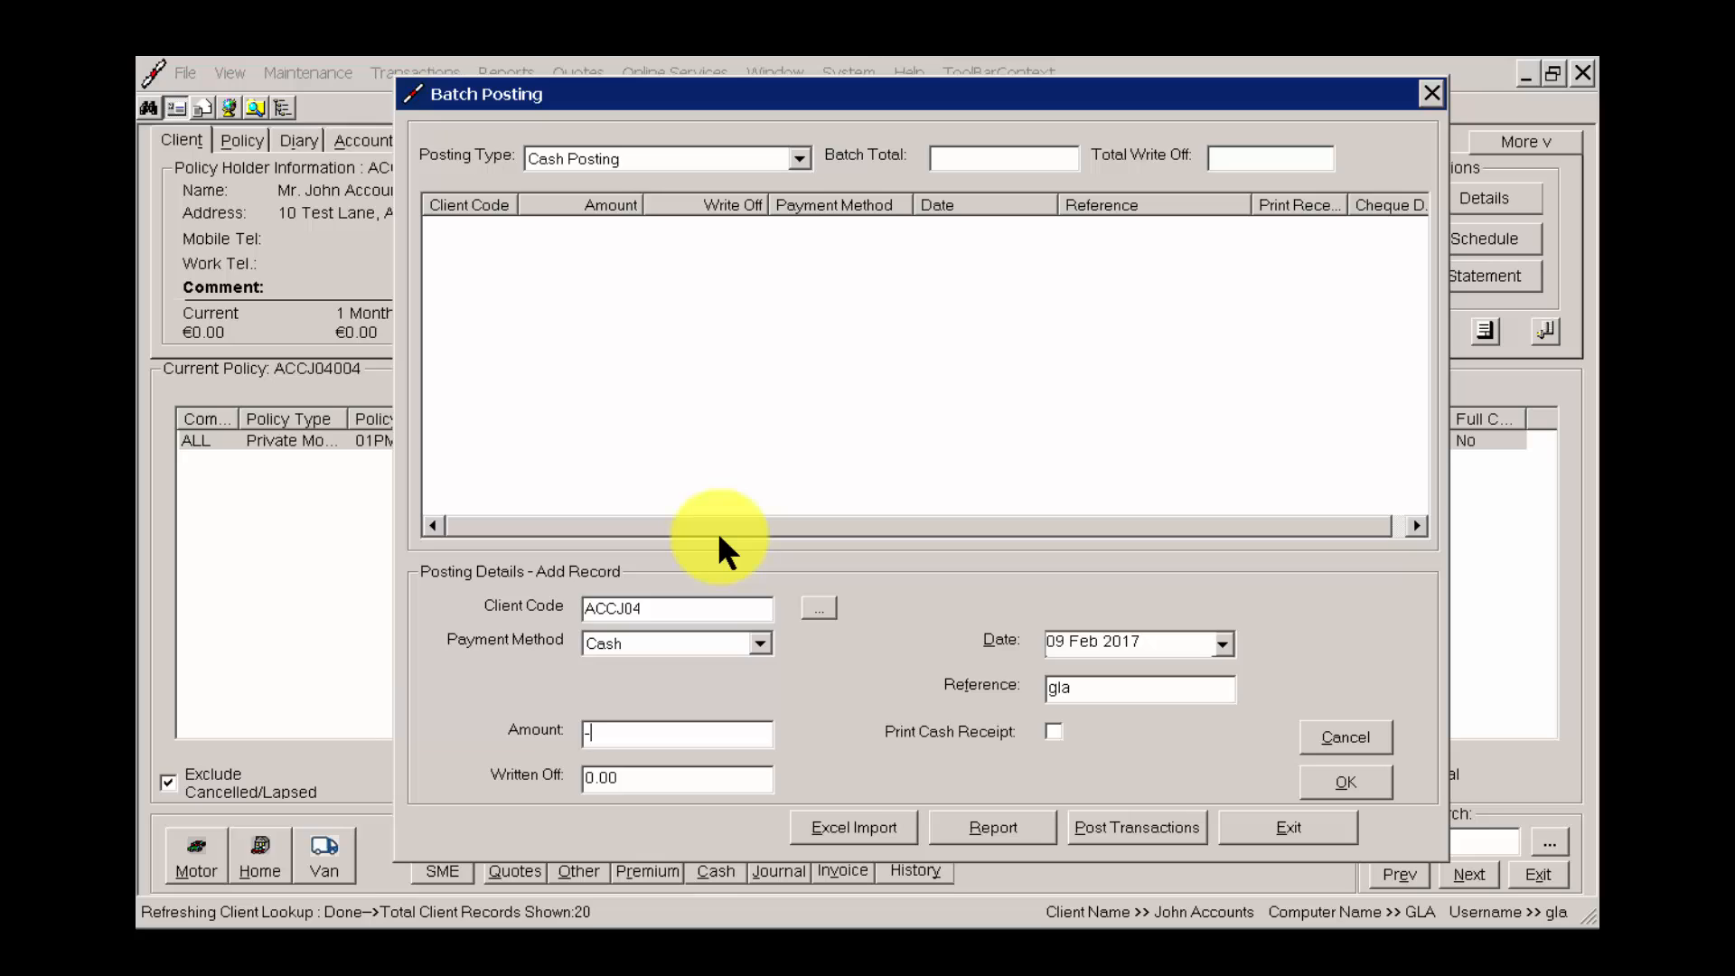
text(425.00)
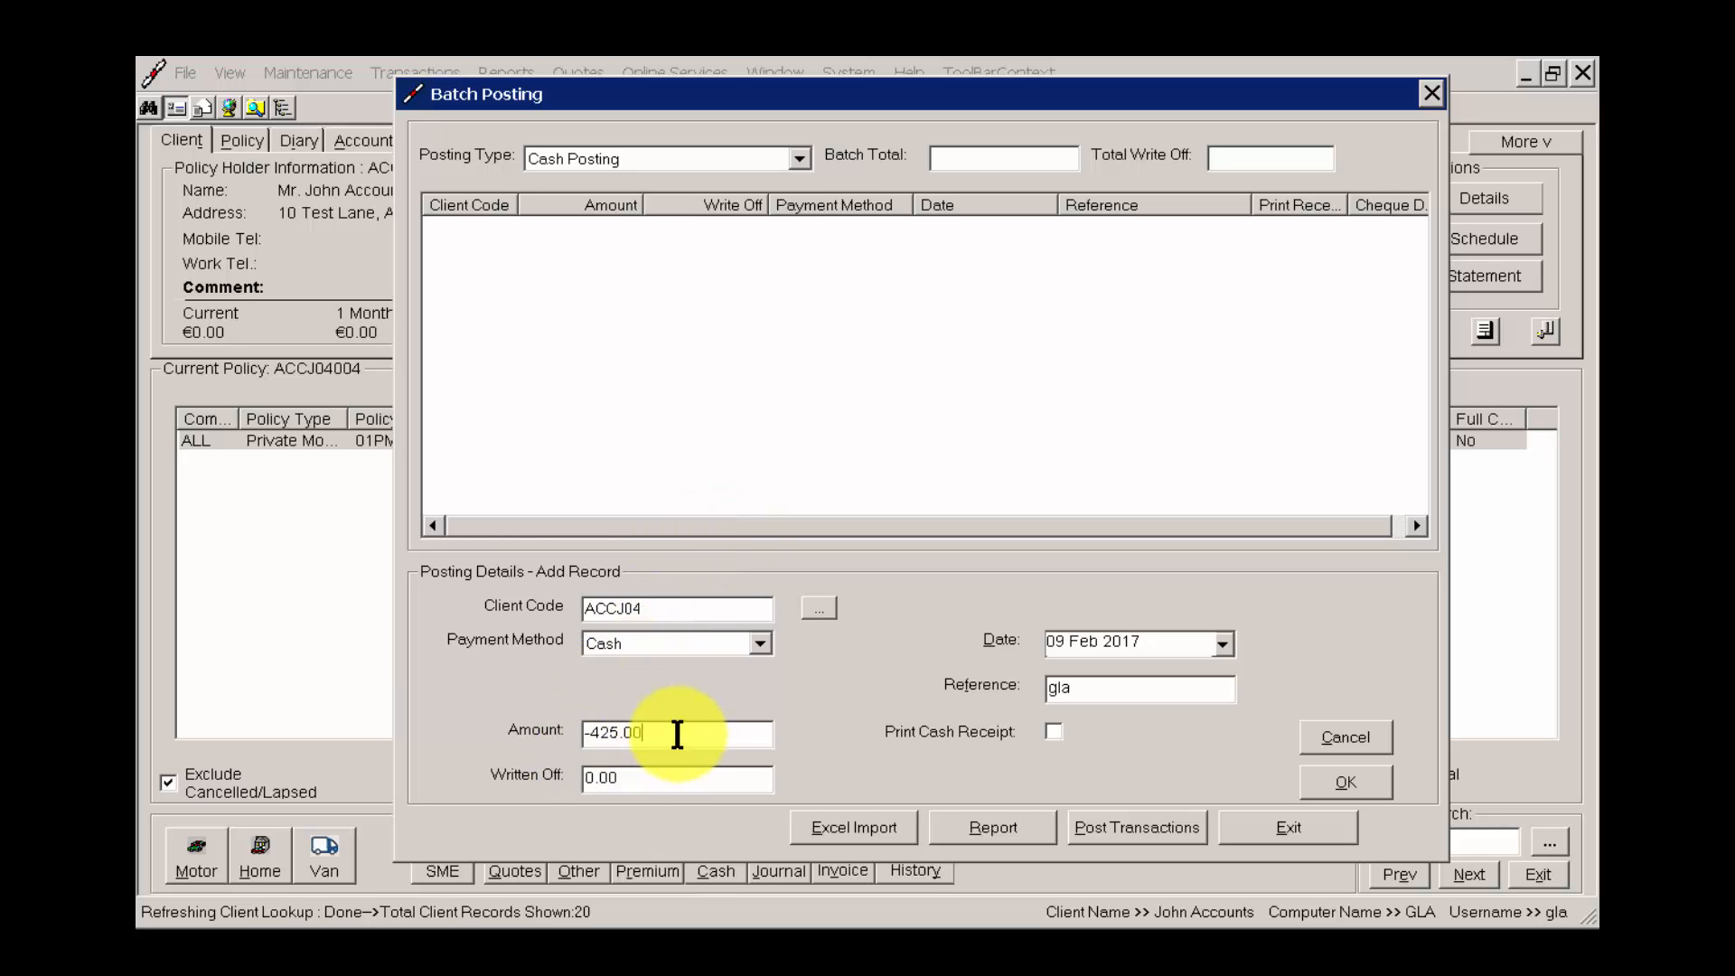
click(1346, 785)
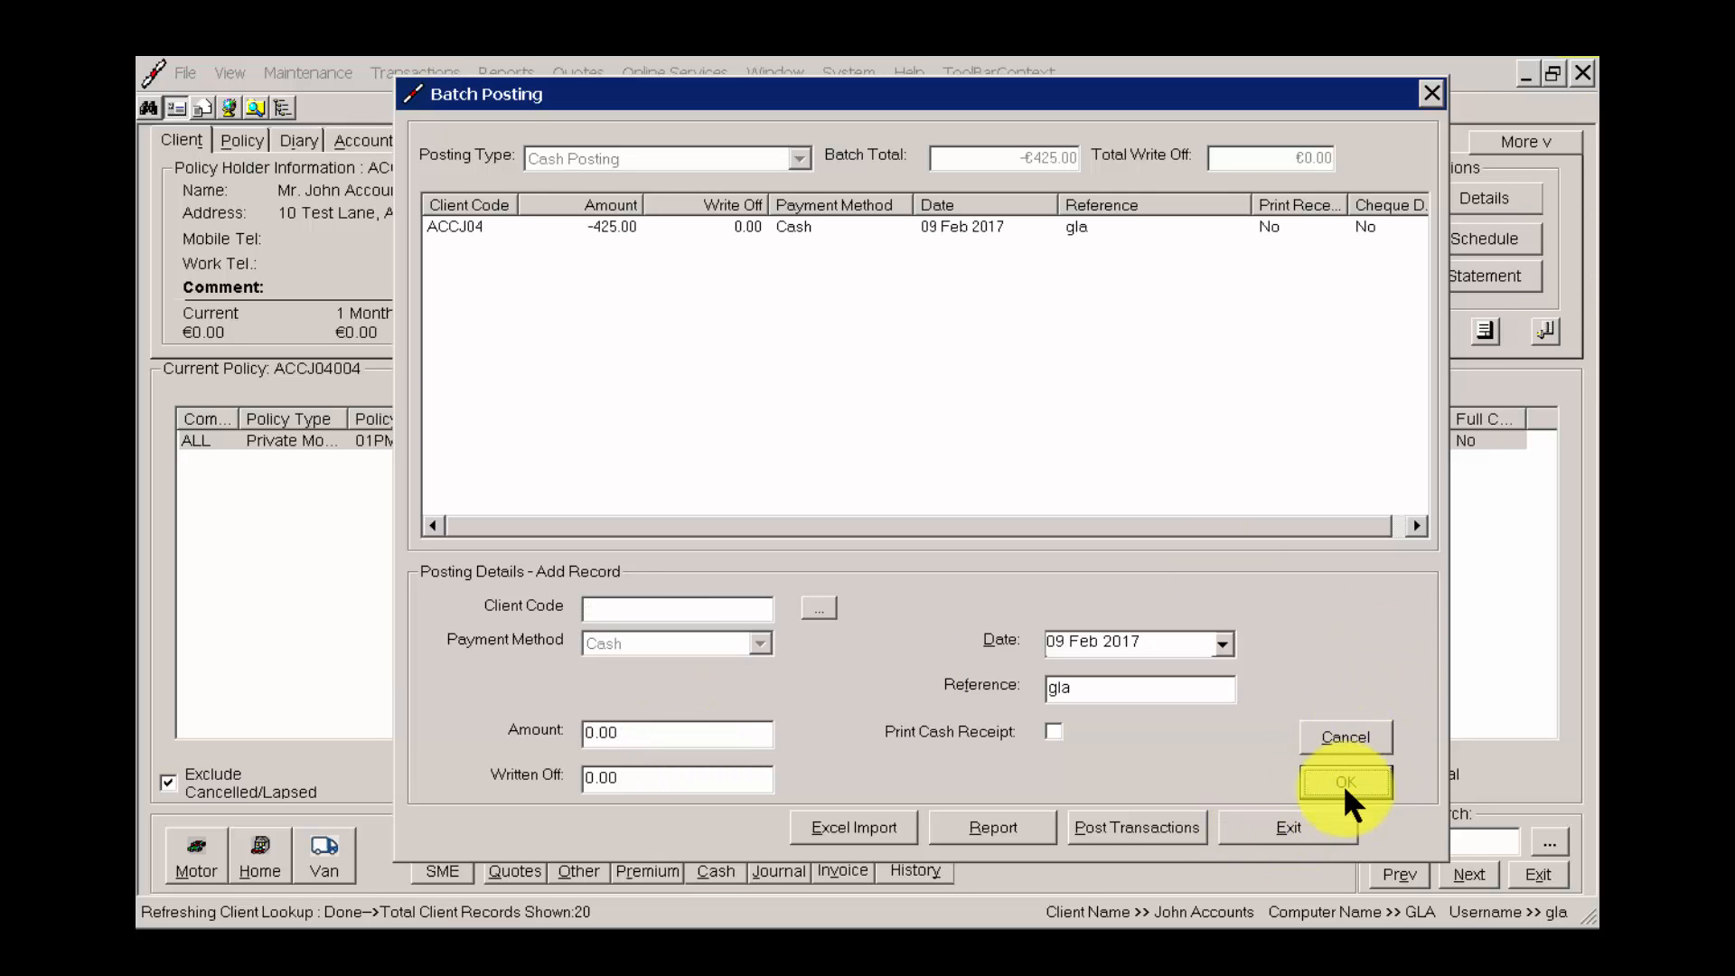
Post the batch transactions to the live accounts and decline printing the report.
click(1137, 827)
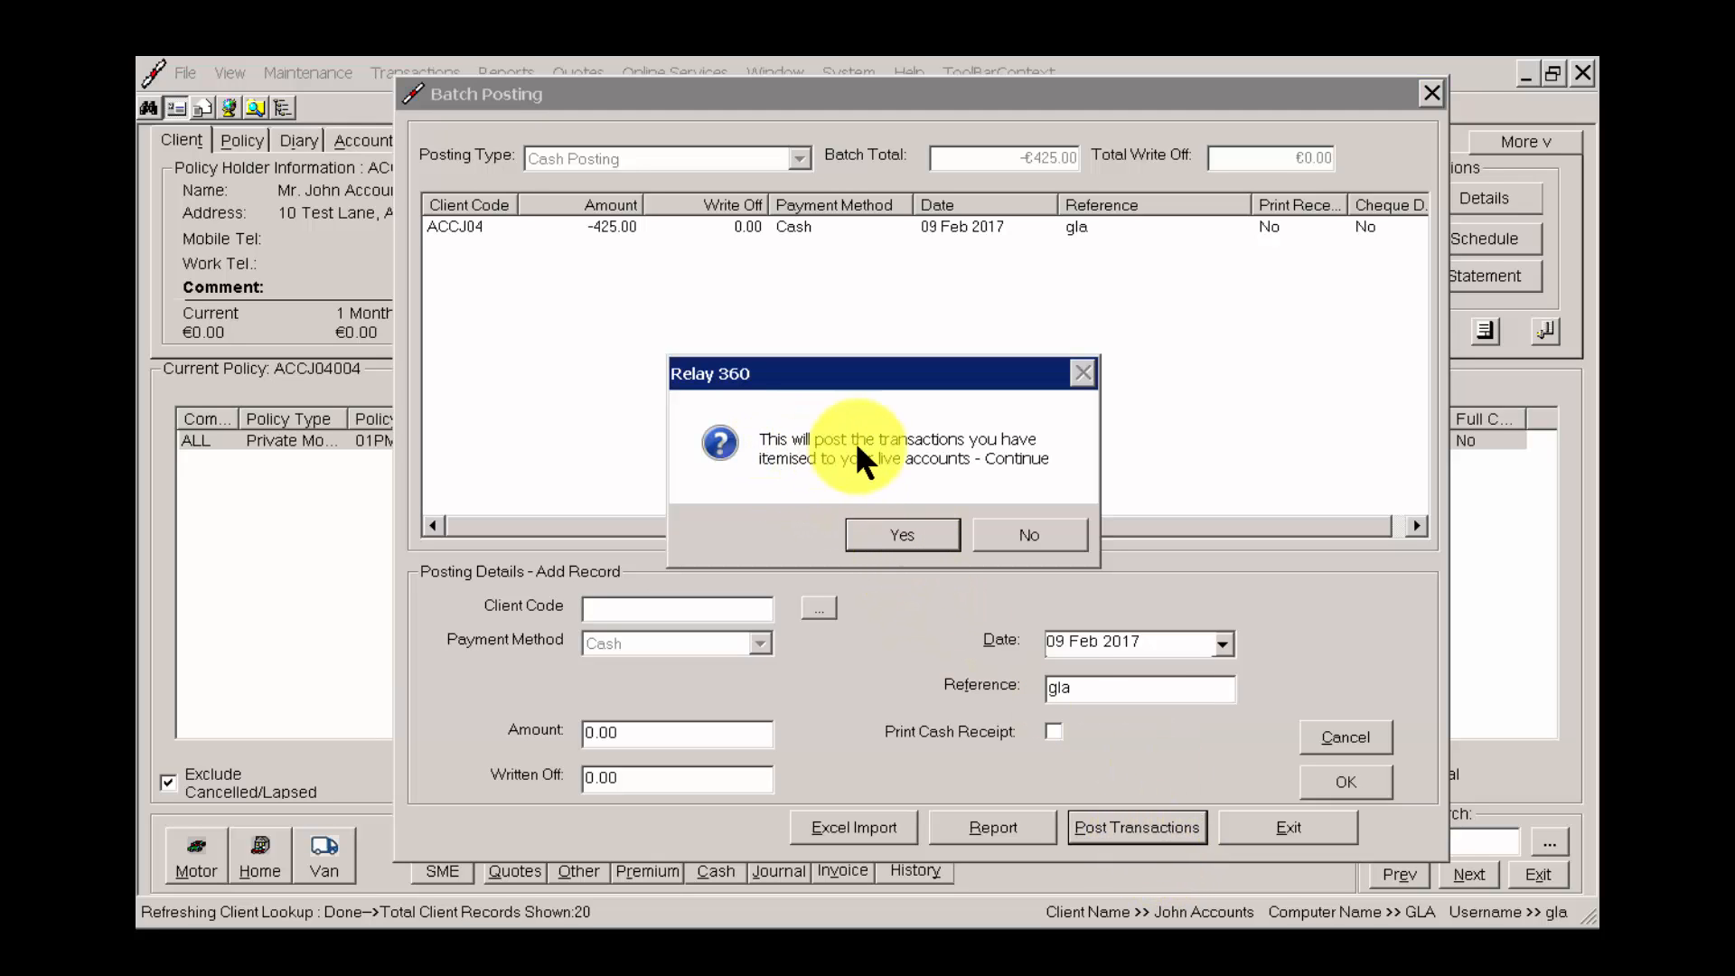
click(925, 533)
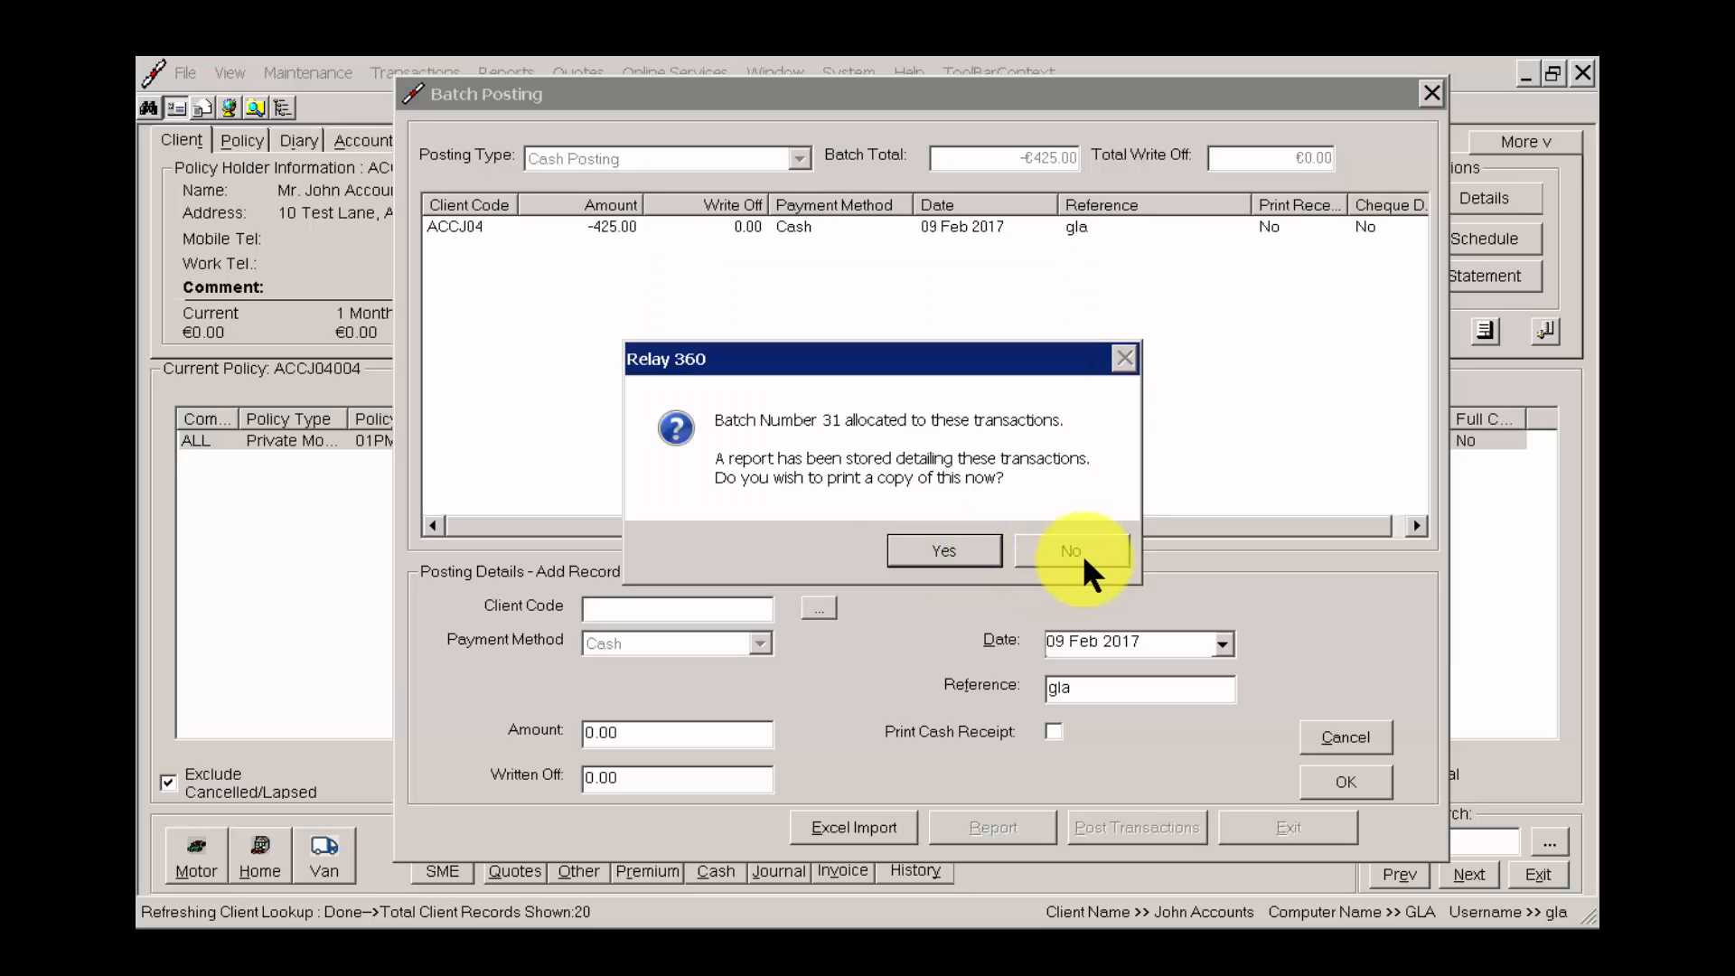
click(1085, 557)
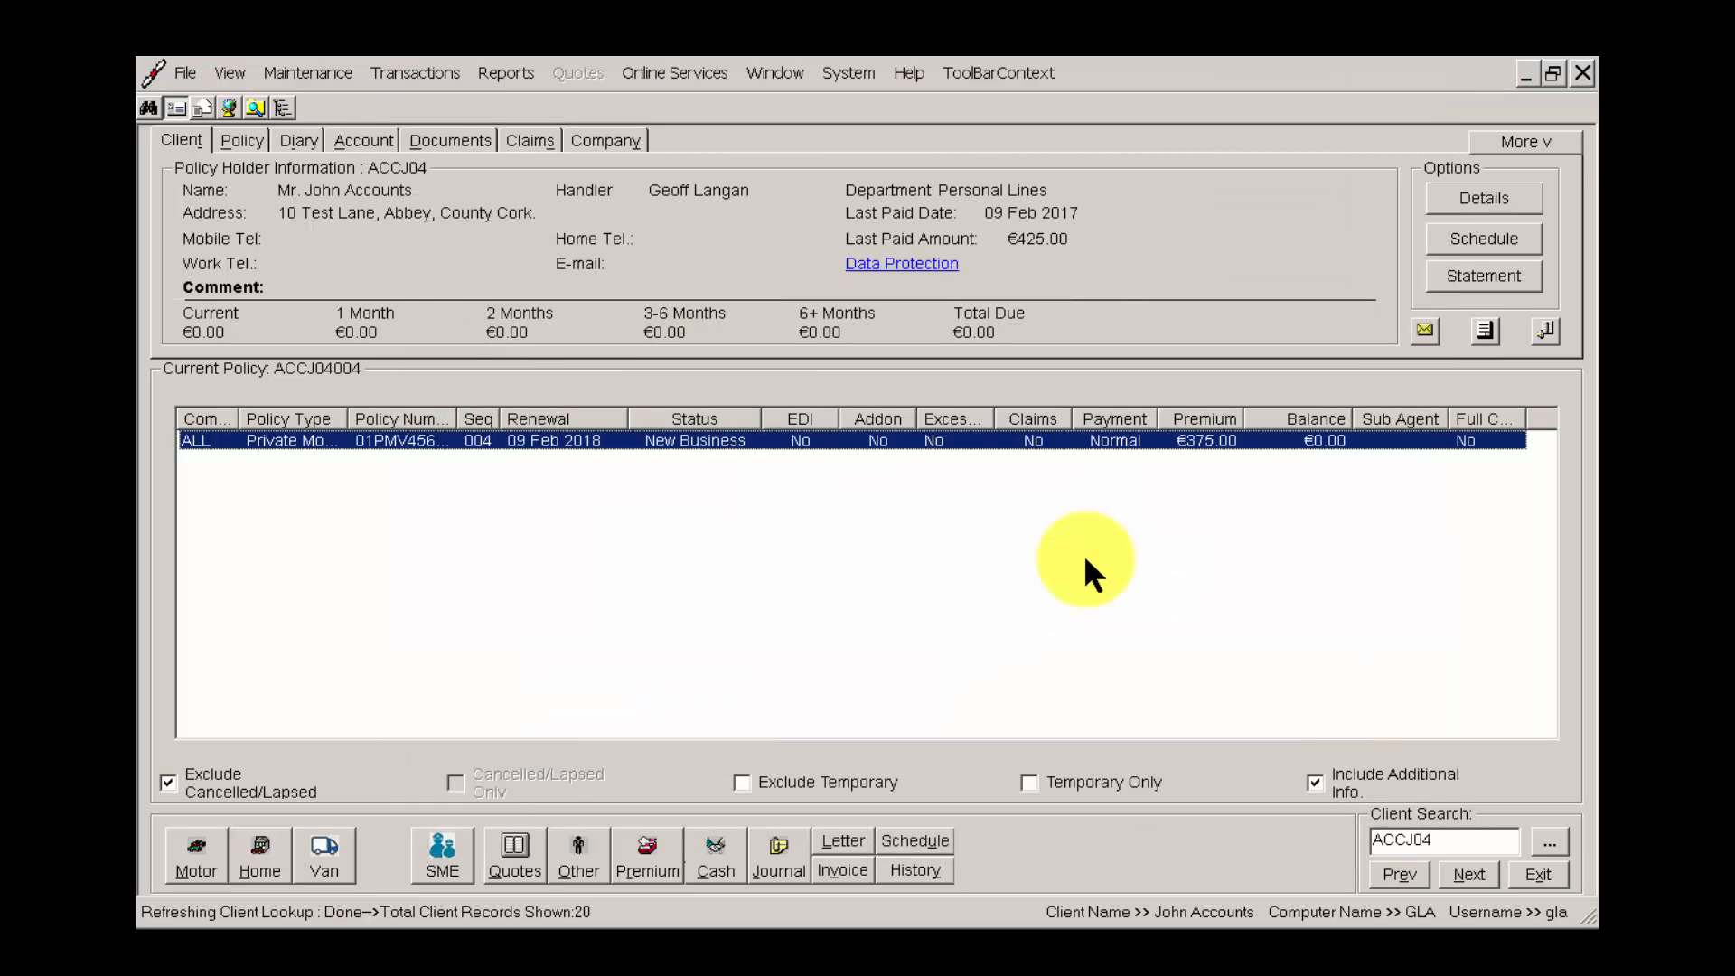
Refresh the client's record by moving to the next client and back, and open cash posting for the private motor policy.
click(1487, 873)
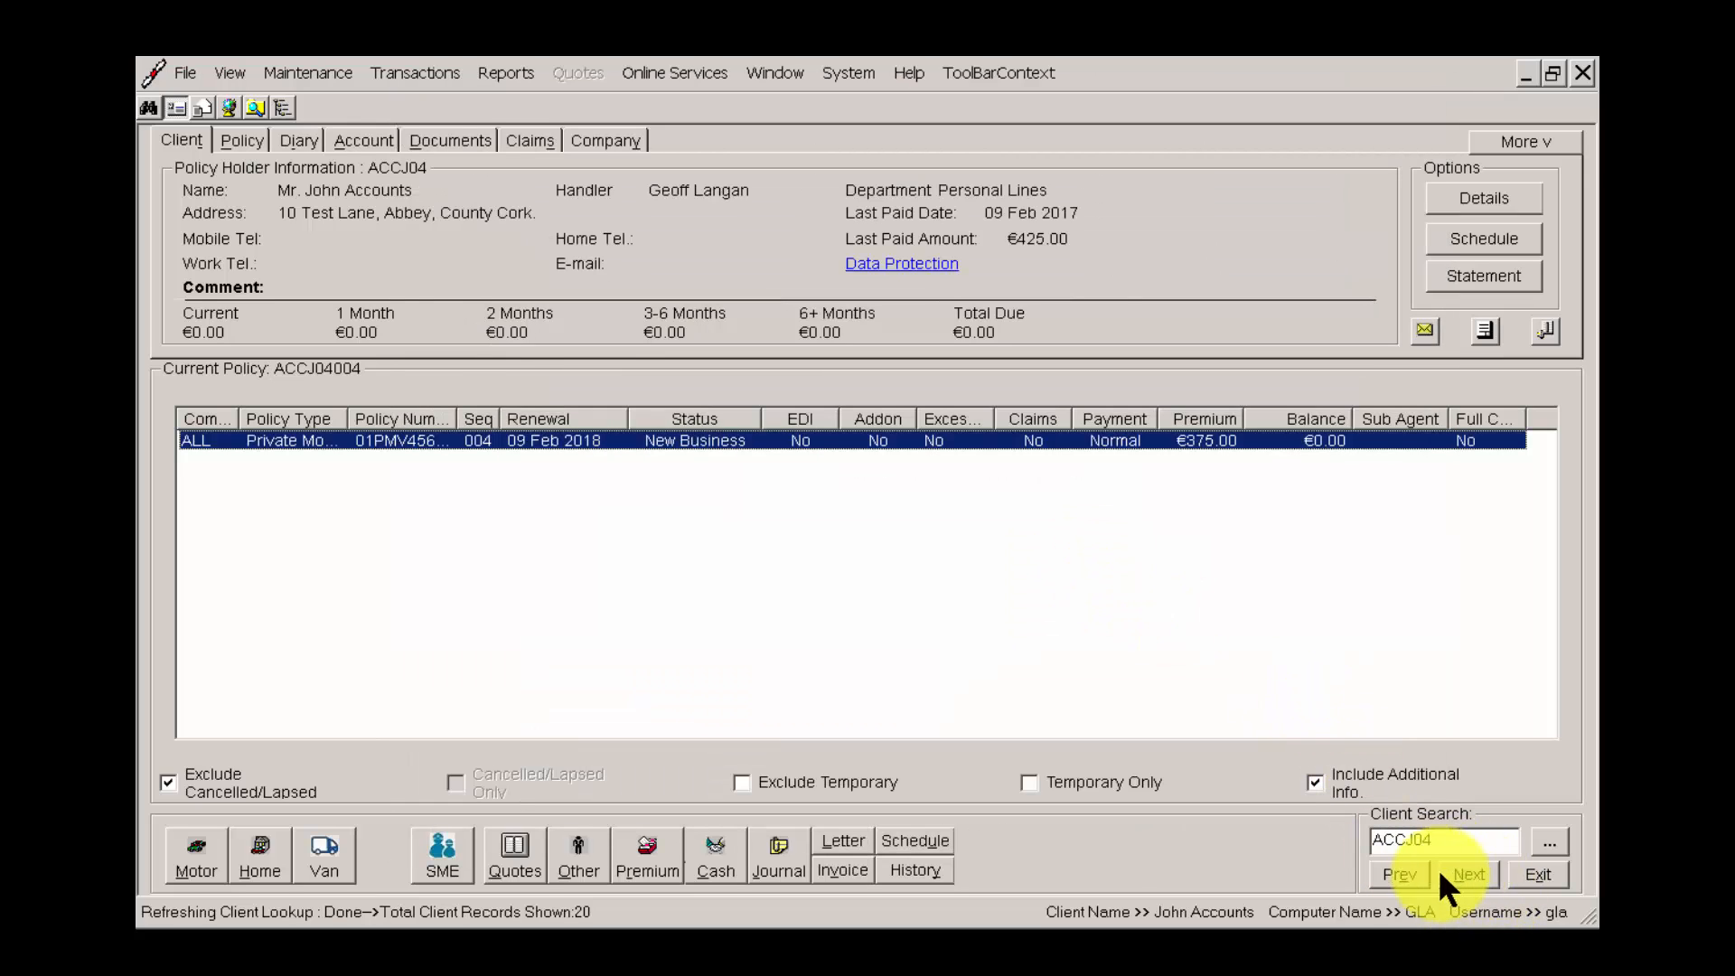
click(1408, 873)
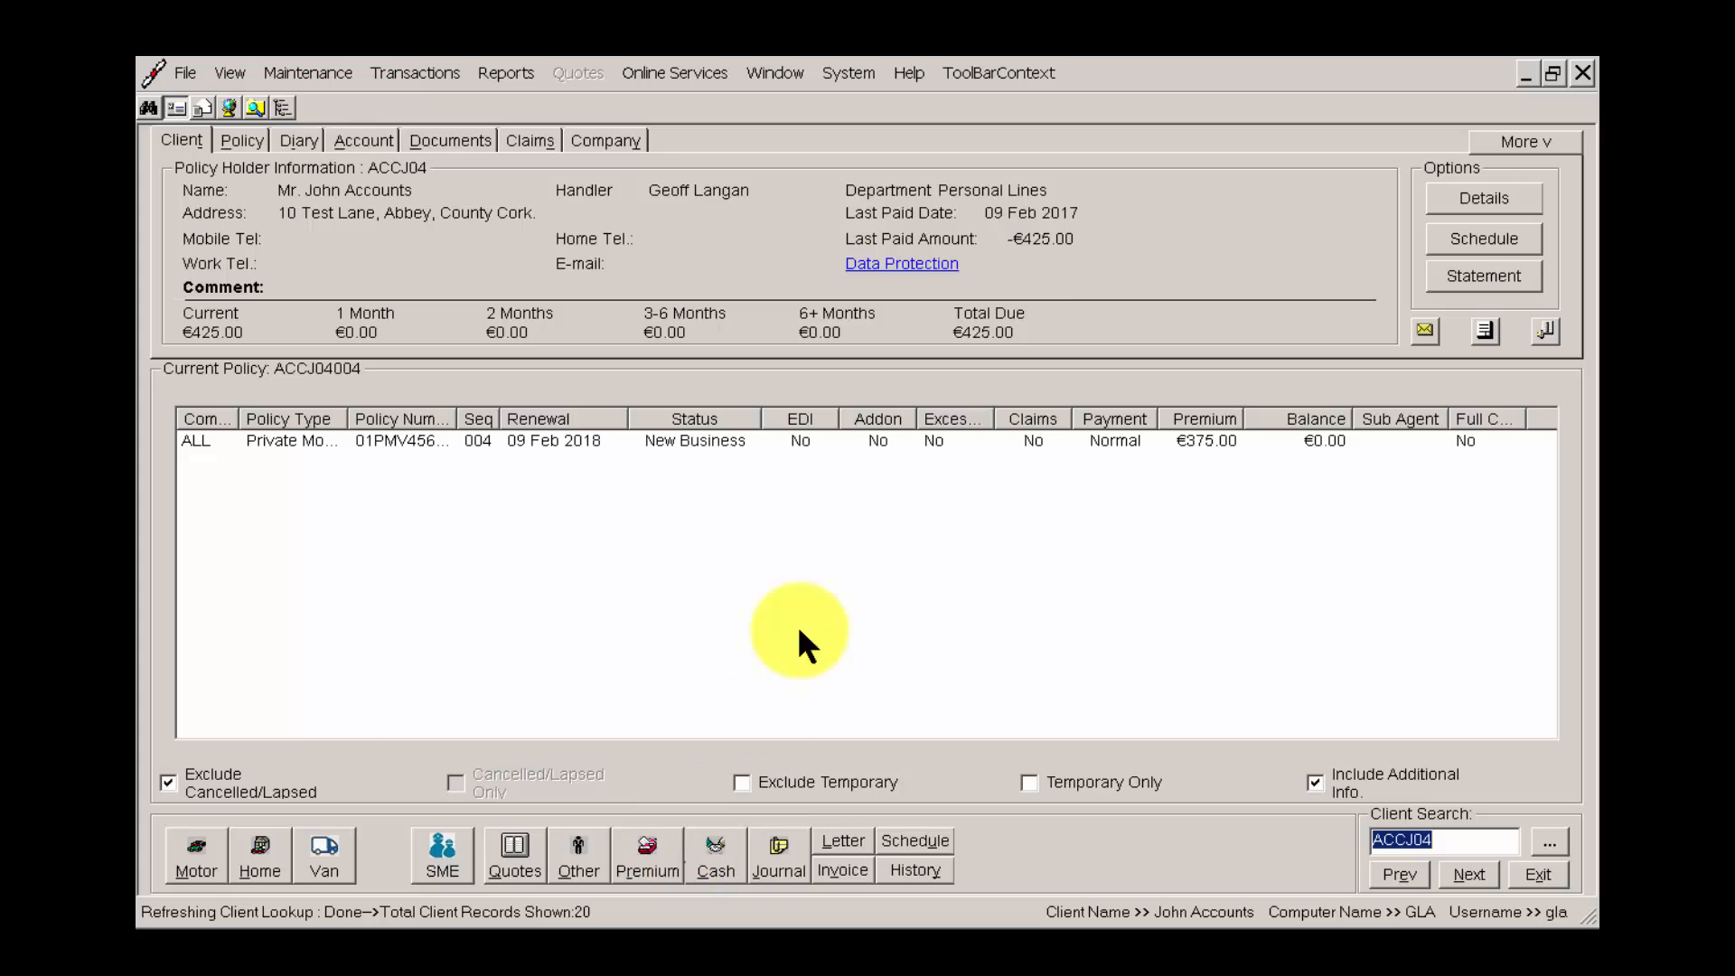
right_click(849, 437)
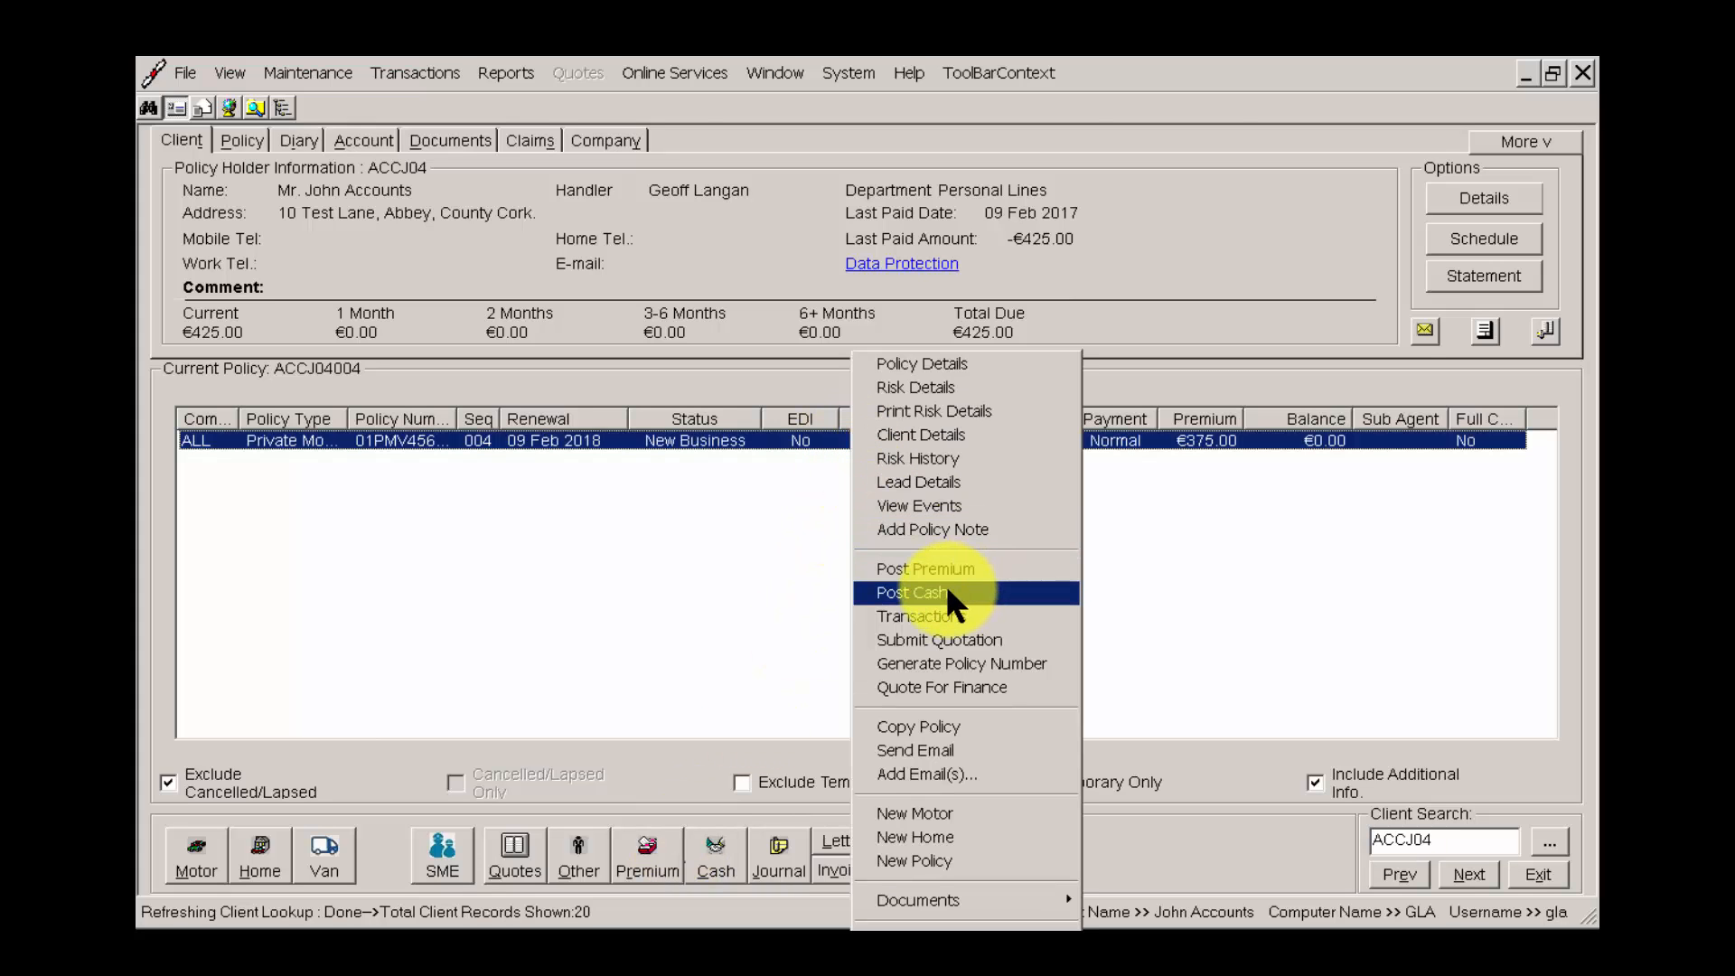
click(945, 584)
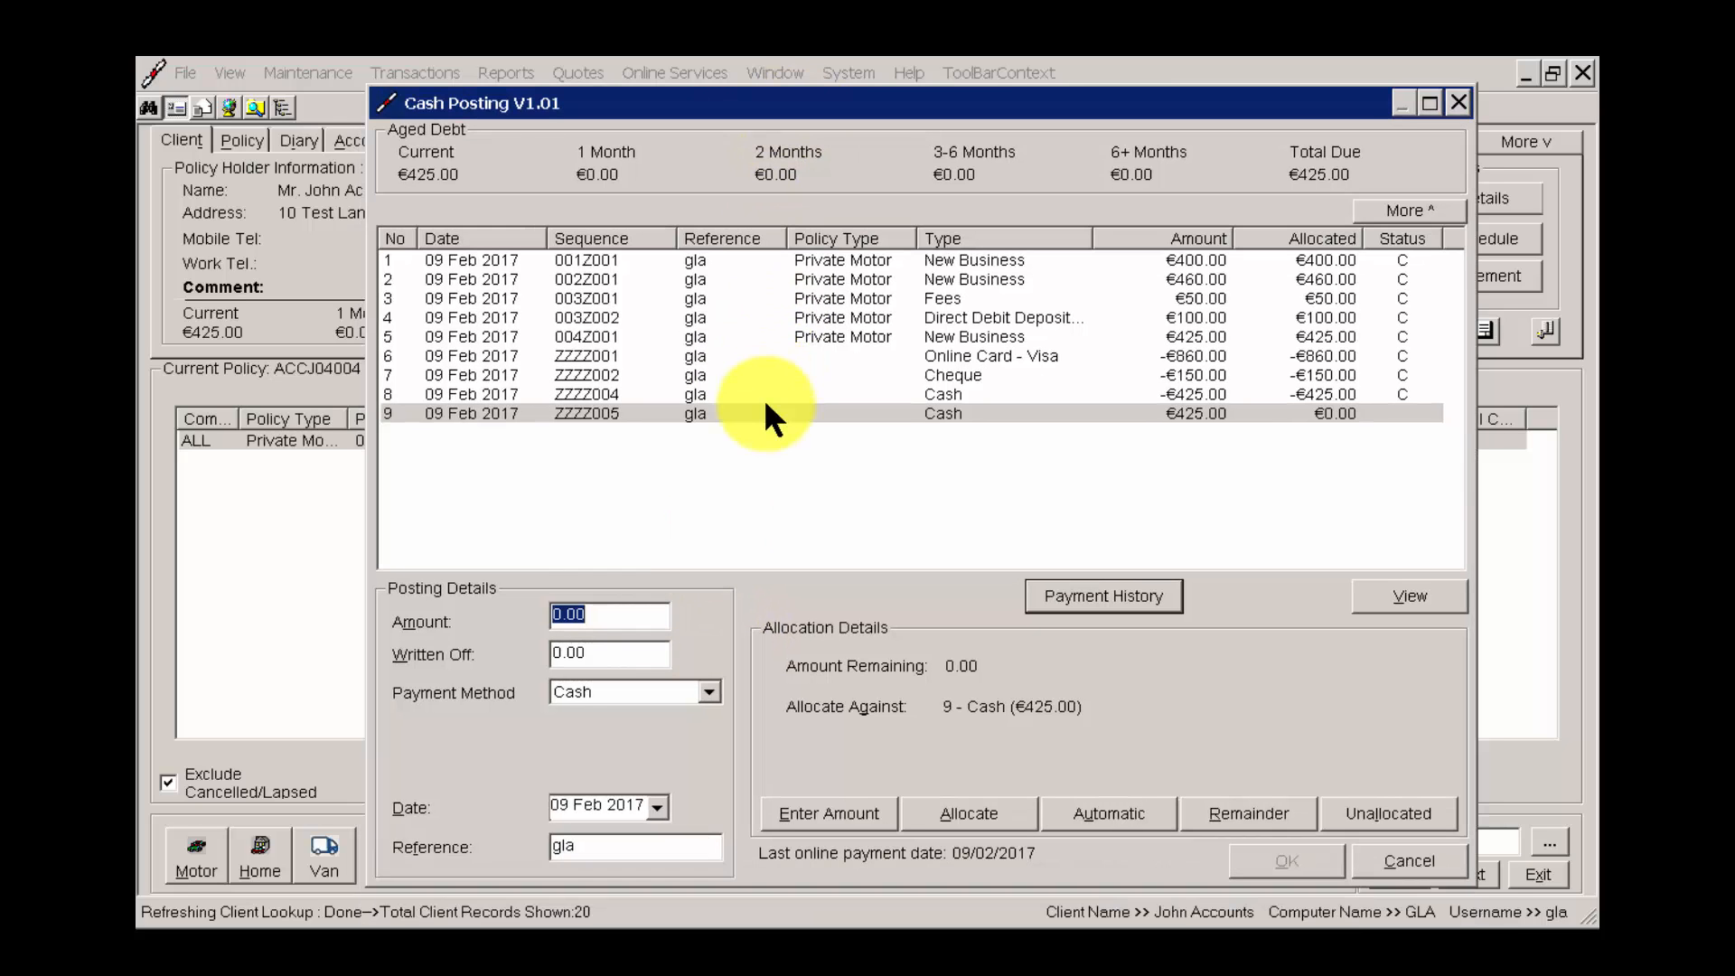
Post a payment of 425.00 by Bank Transfer, allocated against the outstanding Cash entry on line 9.
text(425.00)
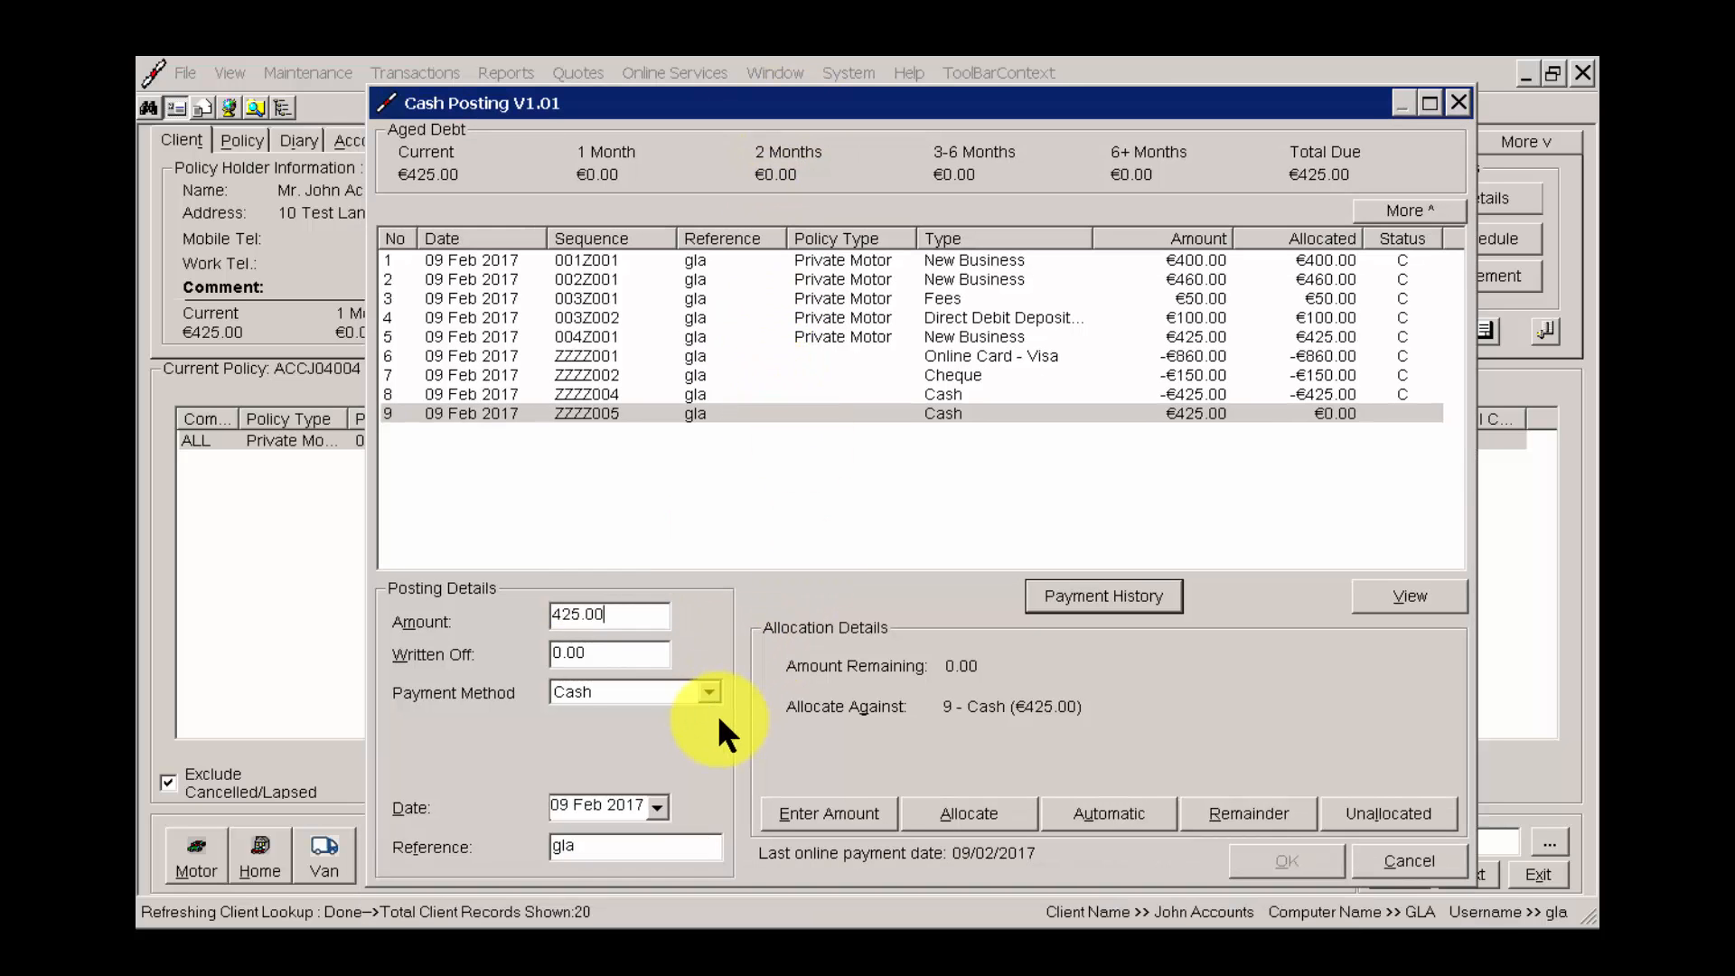
click(671, 692)
drag(707, 761, 708, 818)
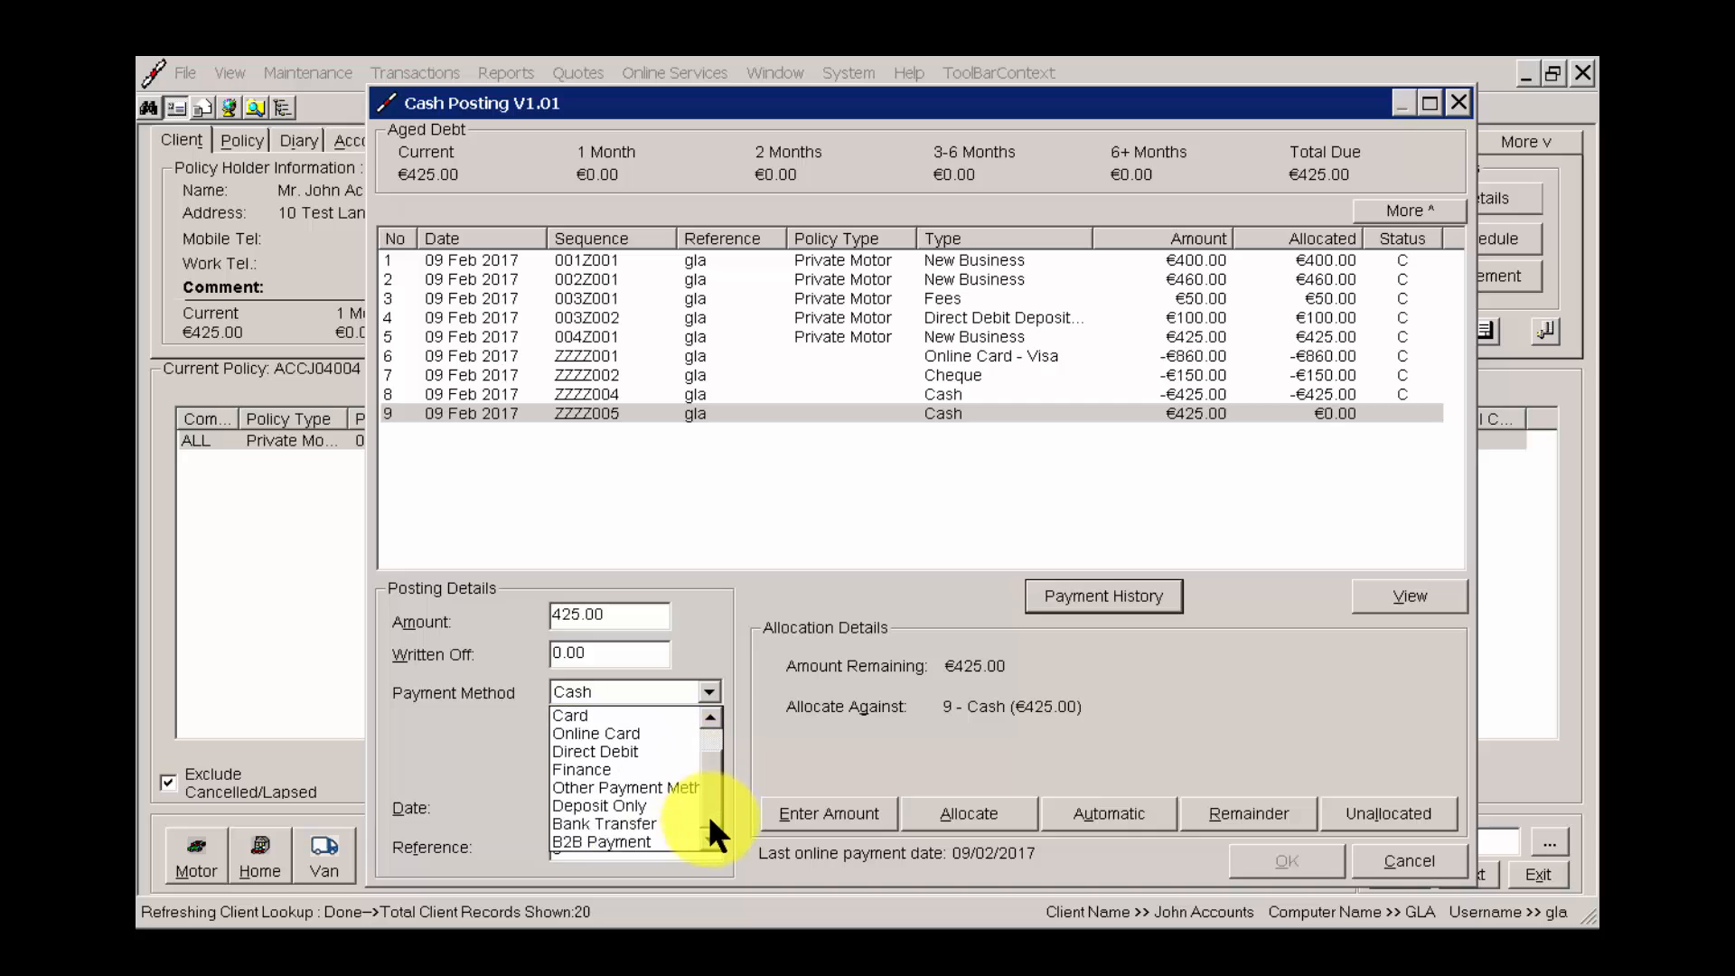
click(631, 824)
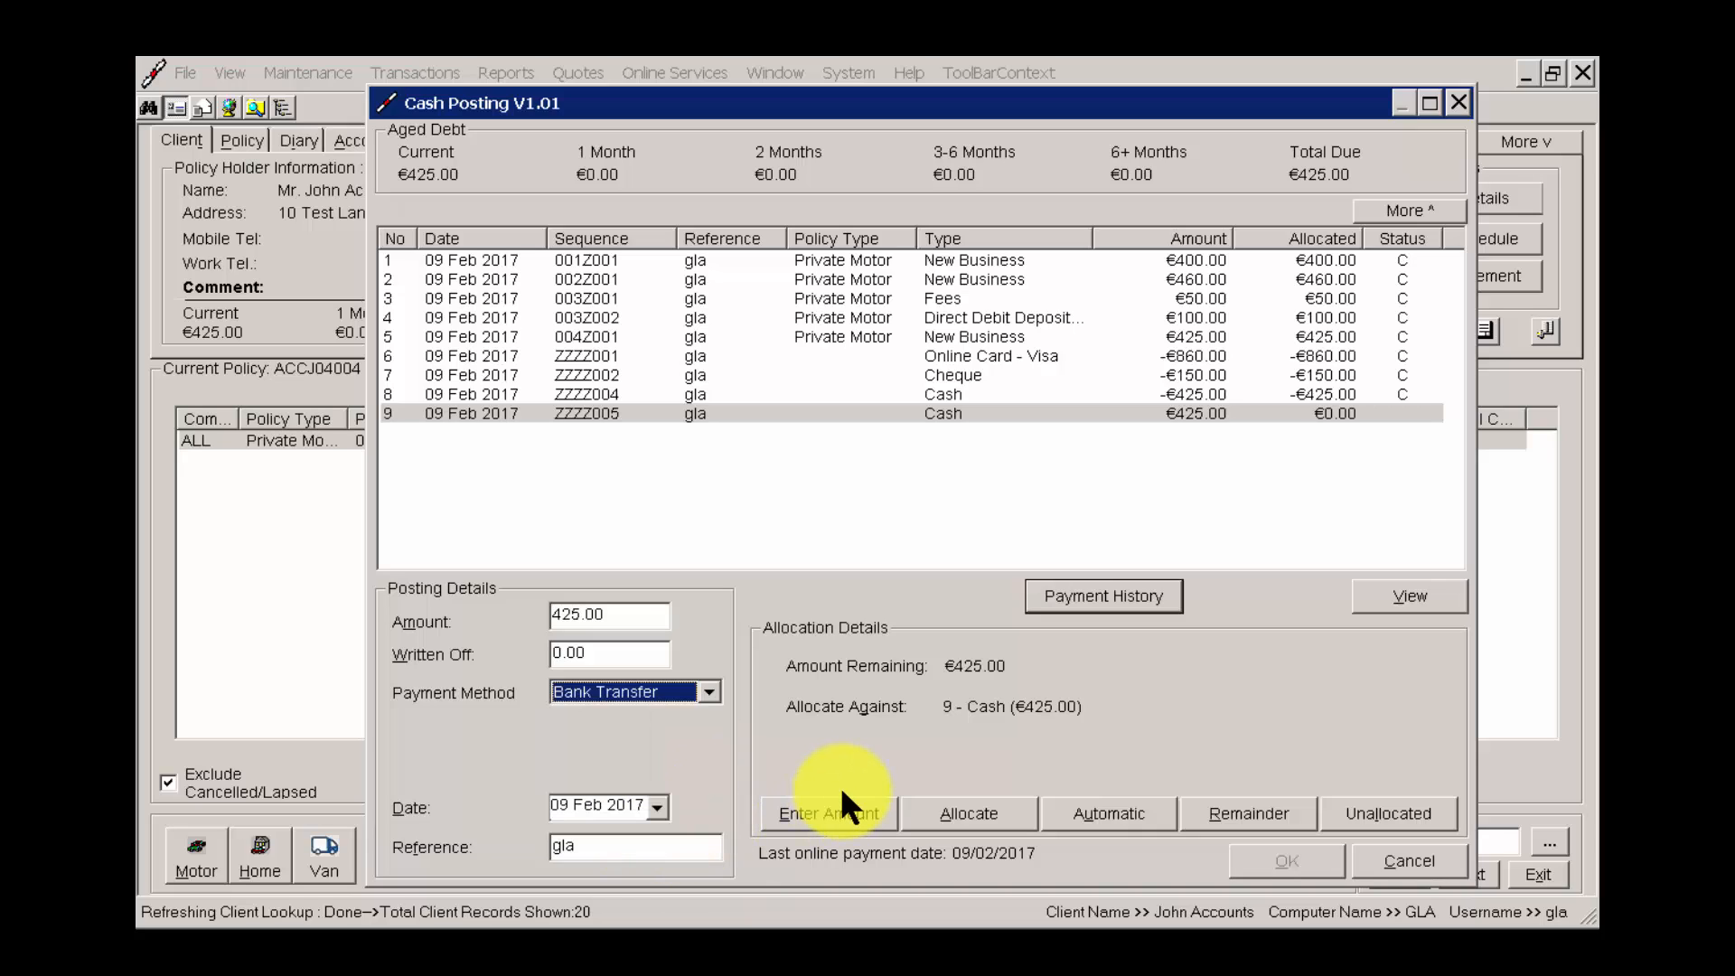
click(994, 815)
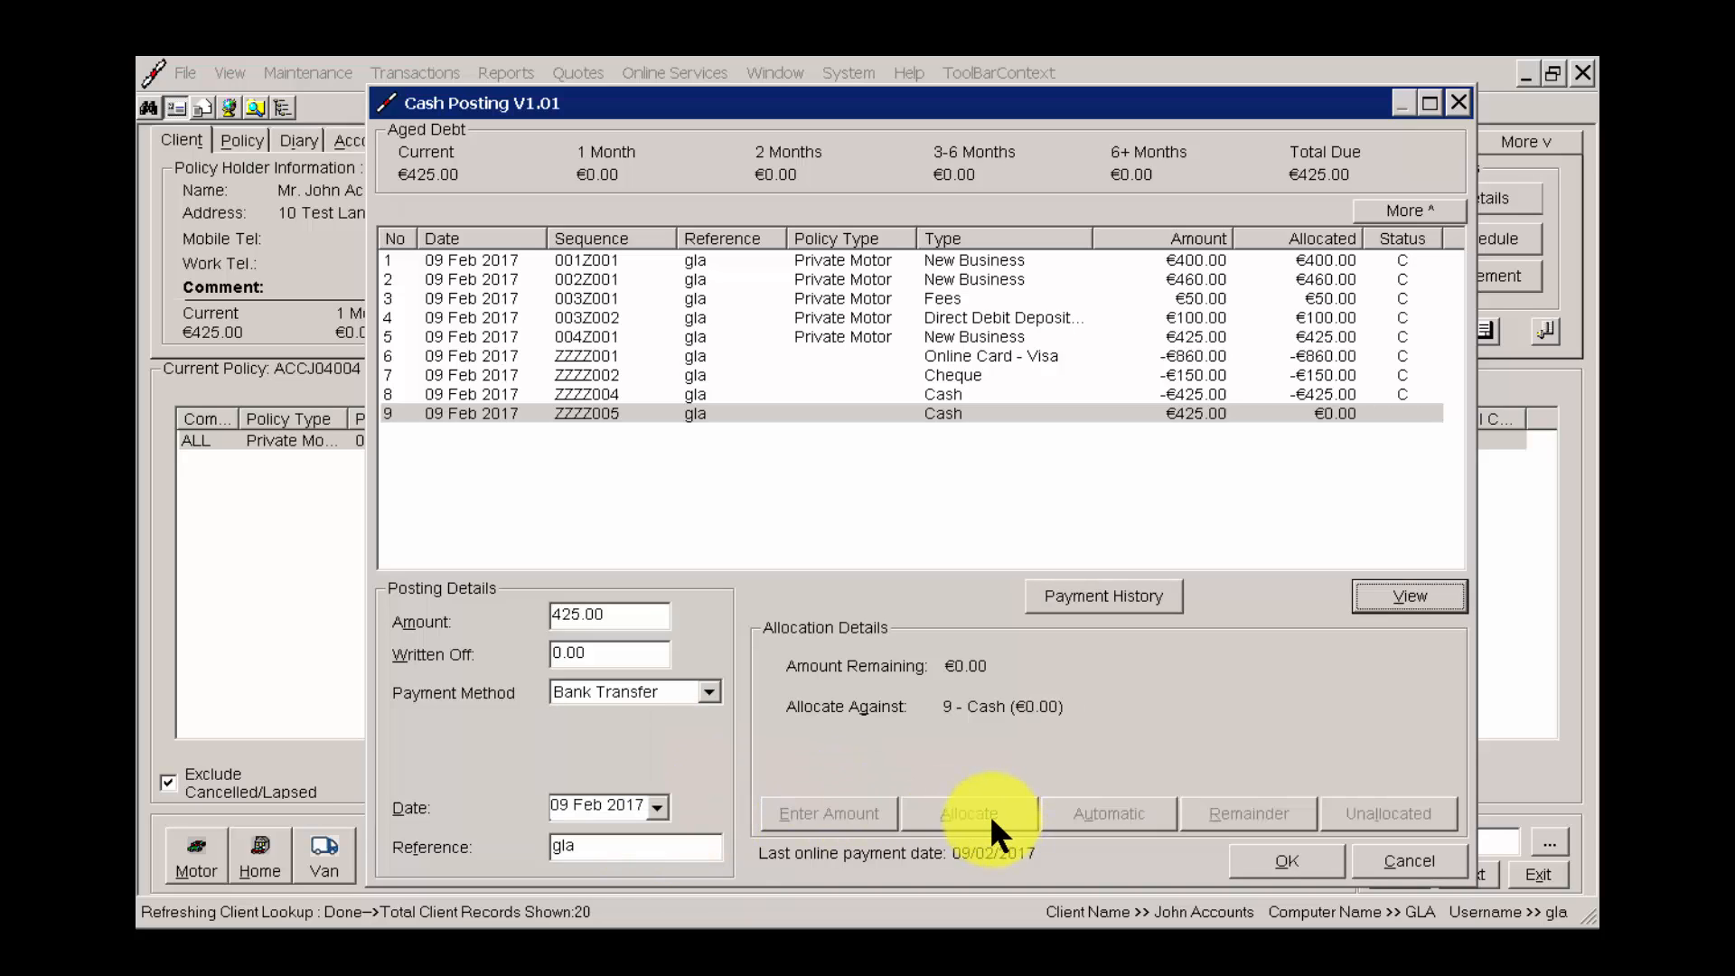
click(1323, 864)
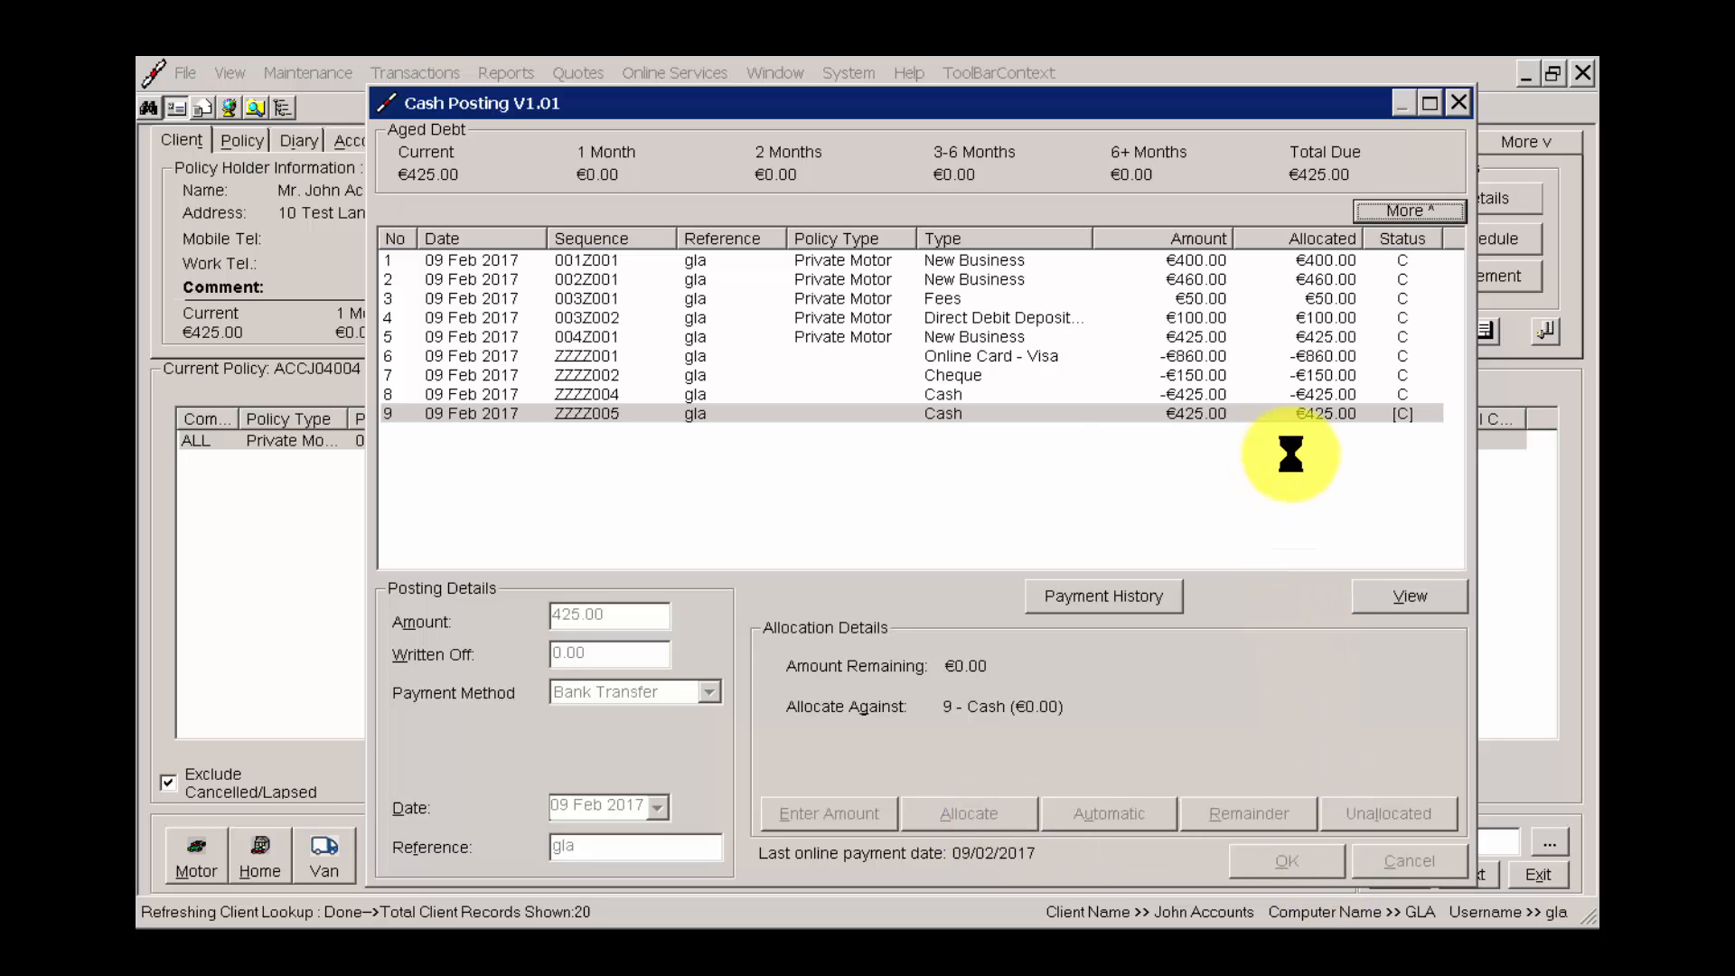
click(1013, 538)
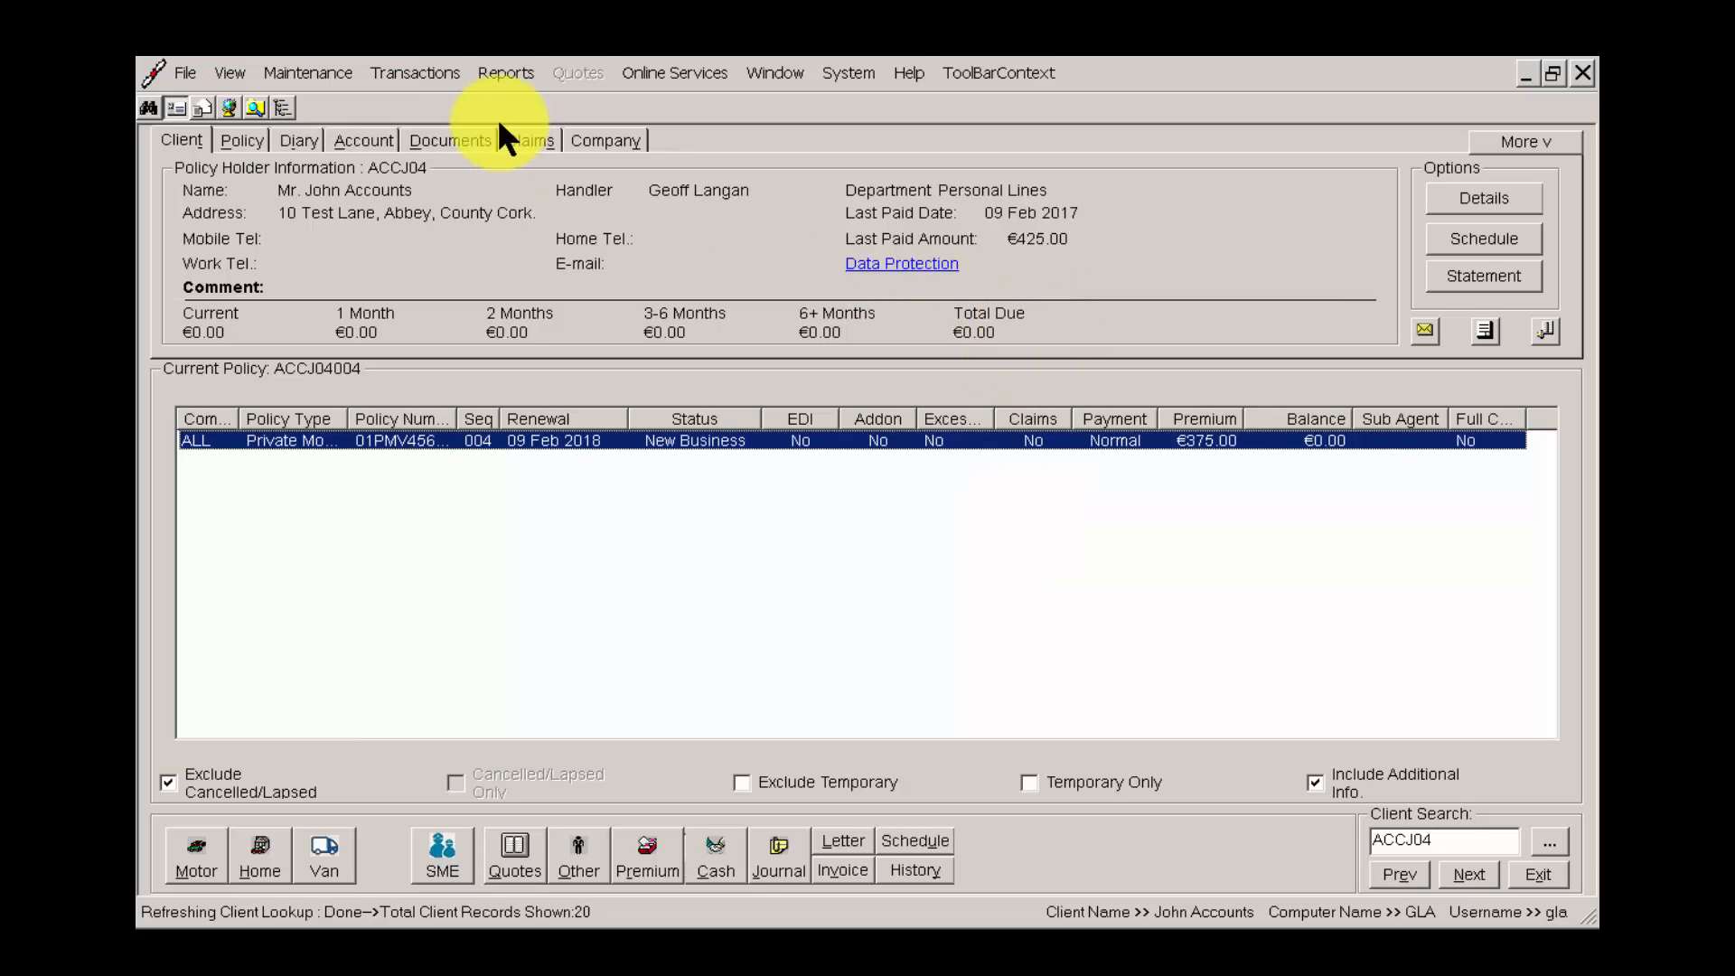
Preview the daily Cash Book report for 09/02/2017 with full details and outgoings, review its entries, and close it.
click(516, 72)
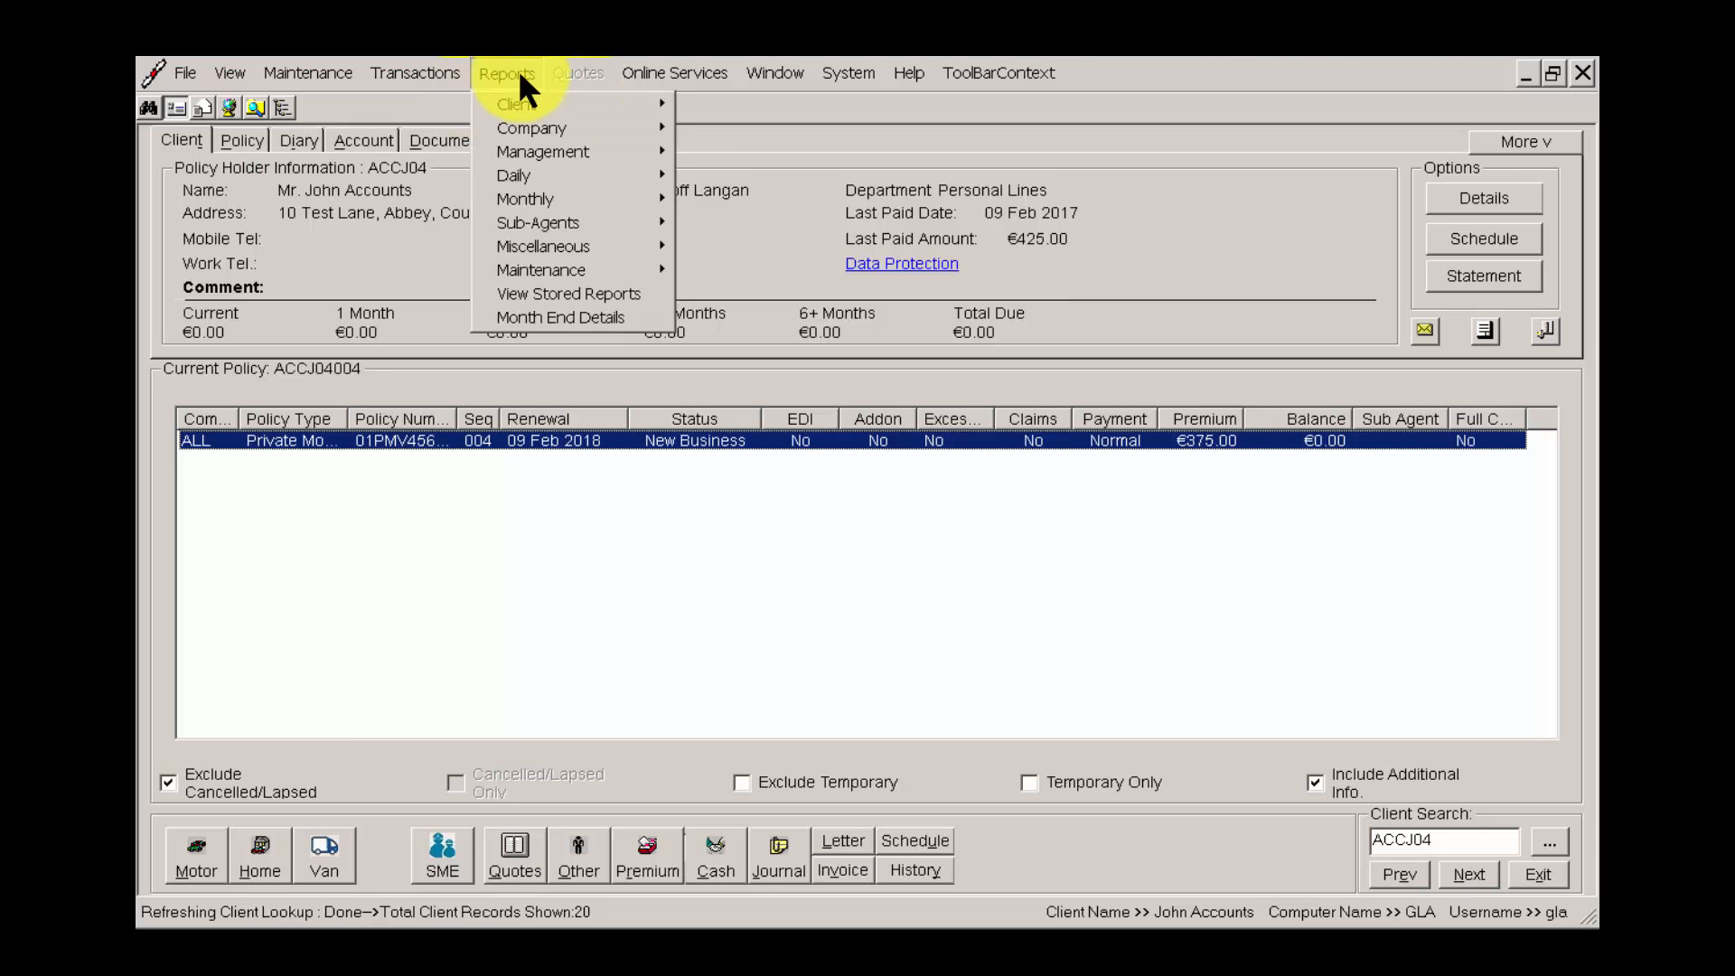
mouse_move(569, 177)
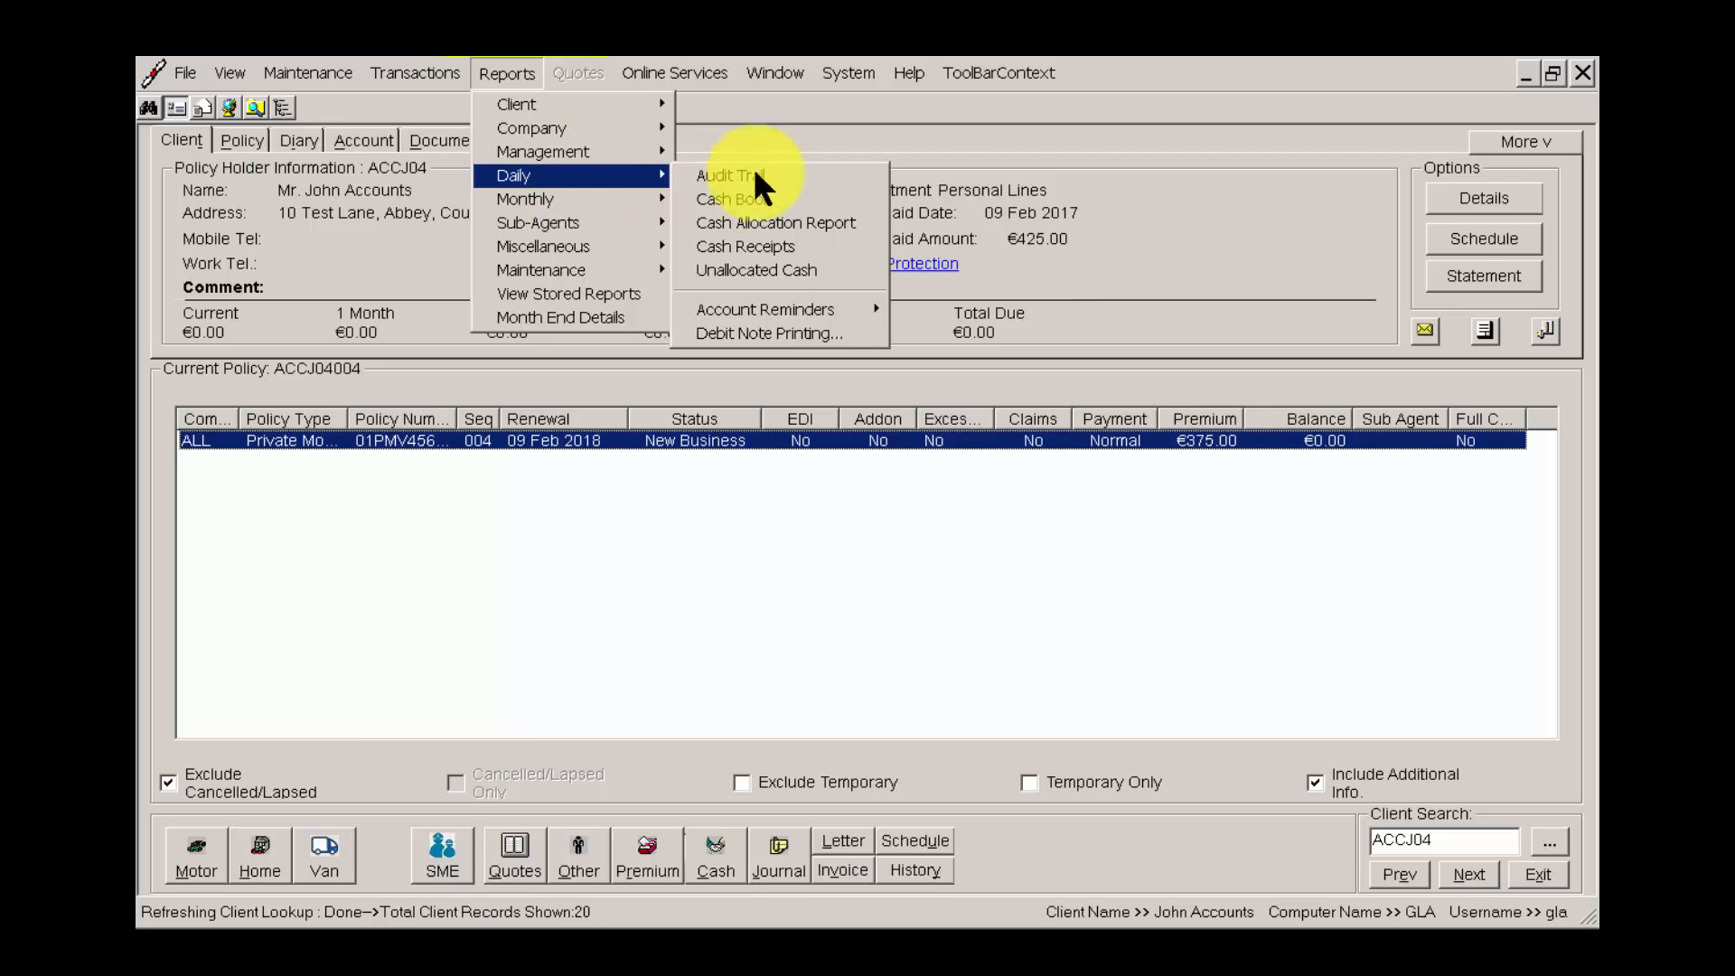
click(767, 197)
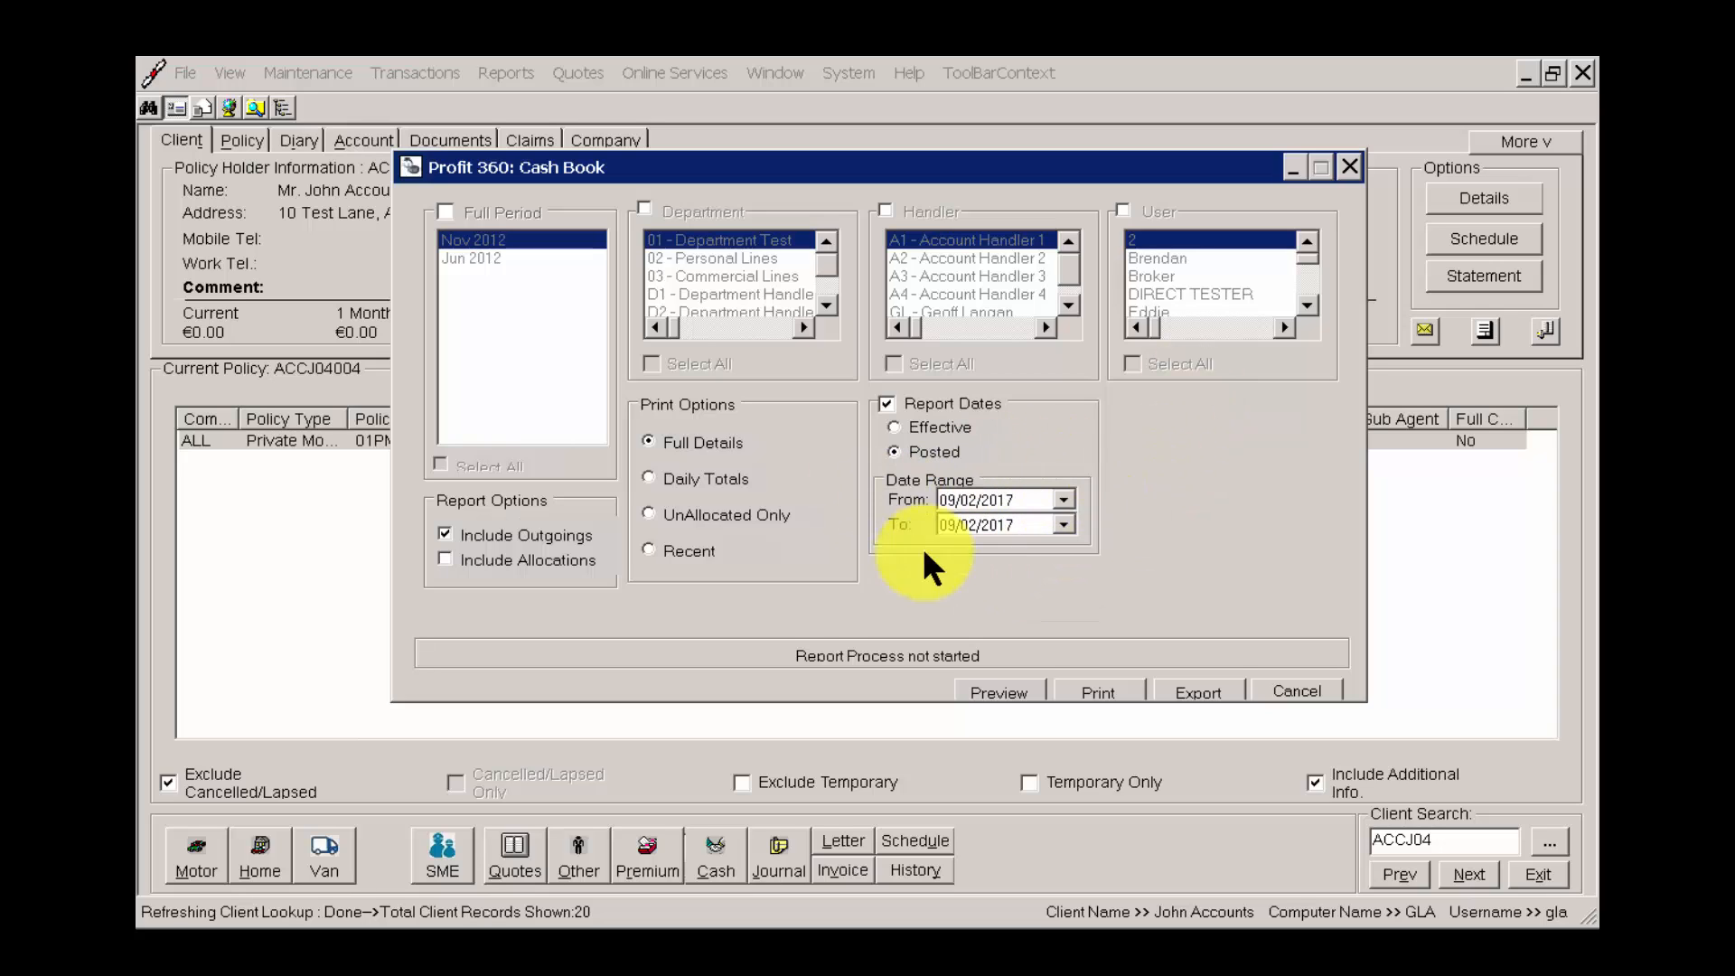
click(1011, 698)
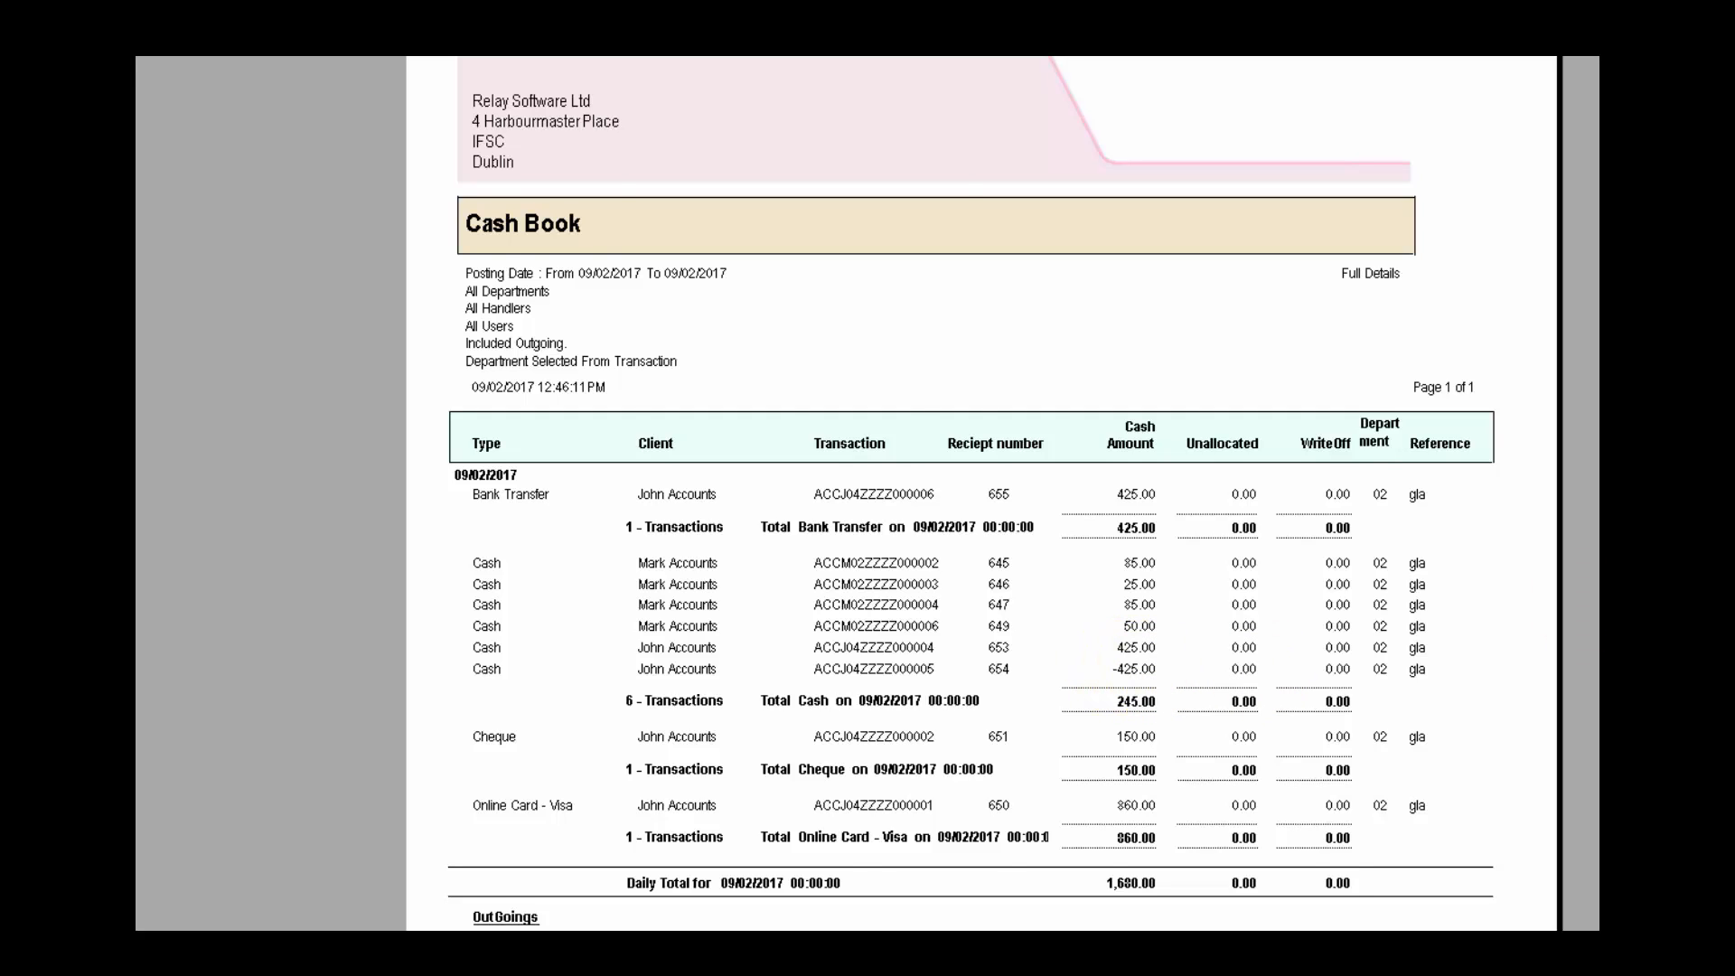
scroll(504, 425, down, 2)
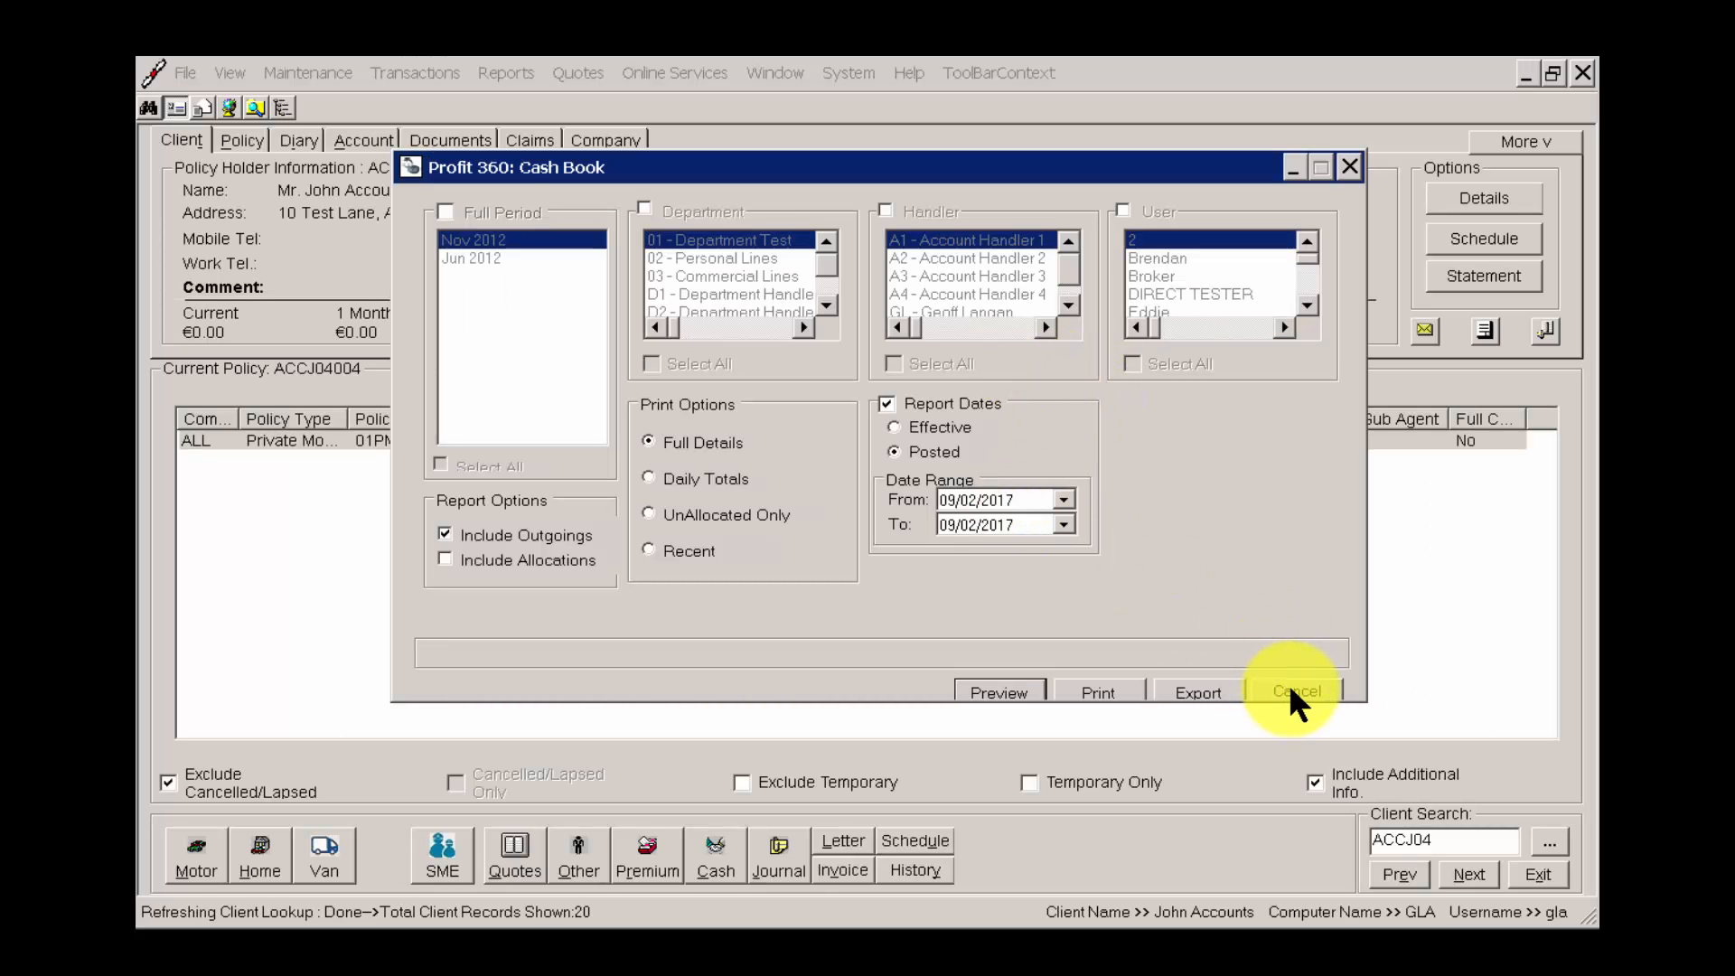
click(1291, 685)
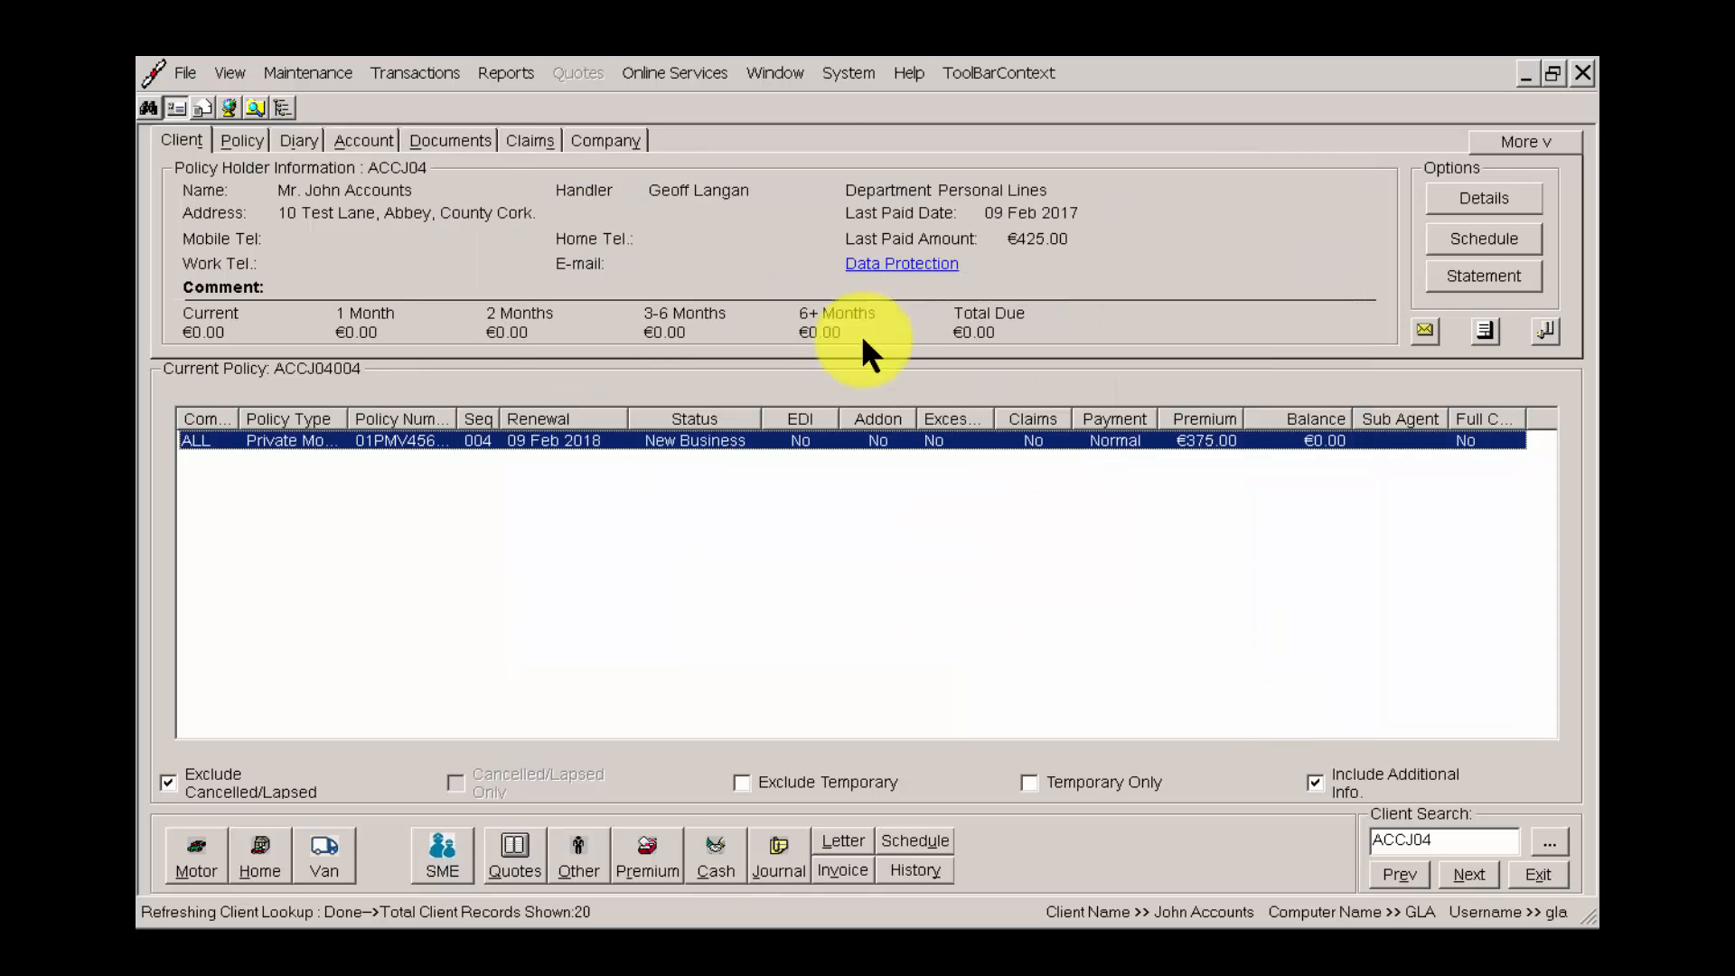
Filter the Cash Book report by the 02 - Personal Lines department and the GL handler, and close it without running it.
click(508, 73)
mouse_move(546, 128)
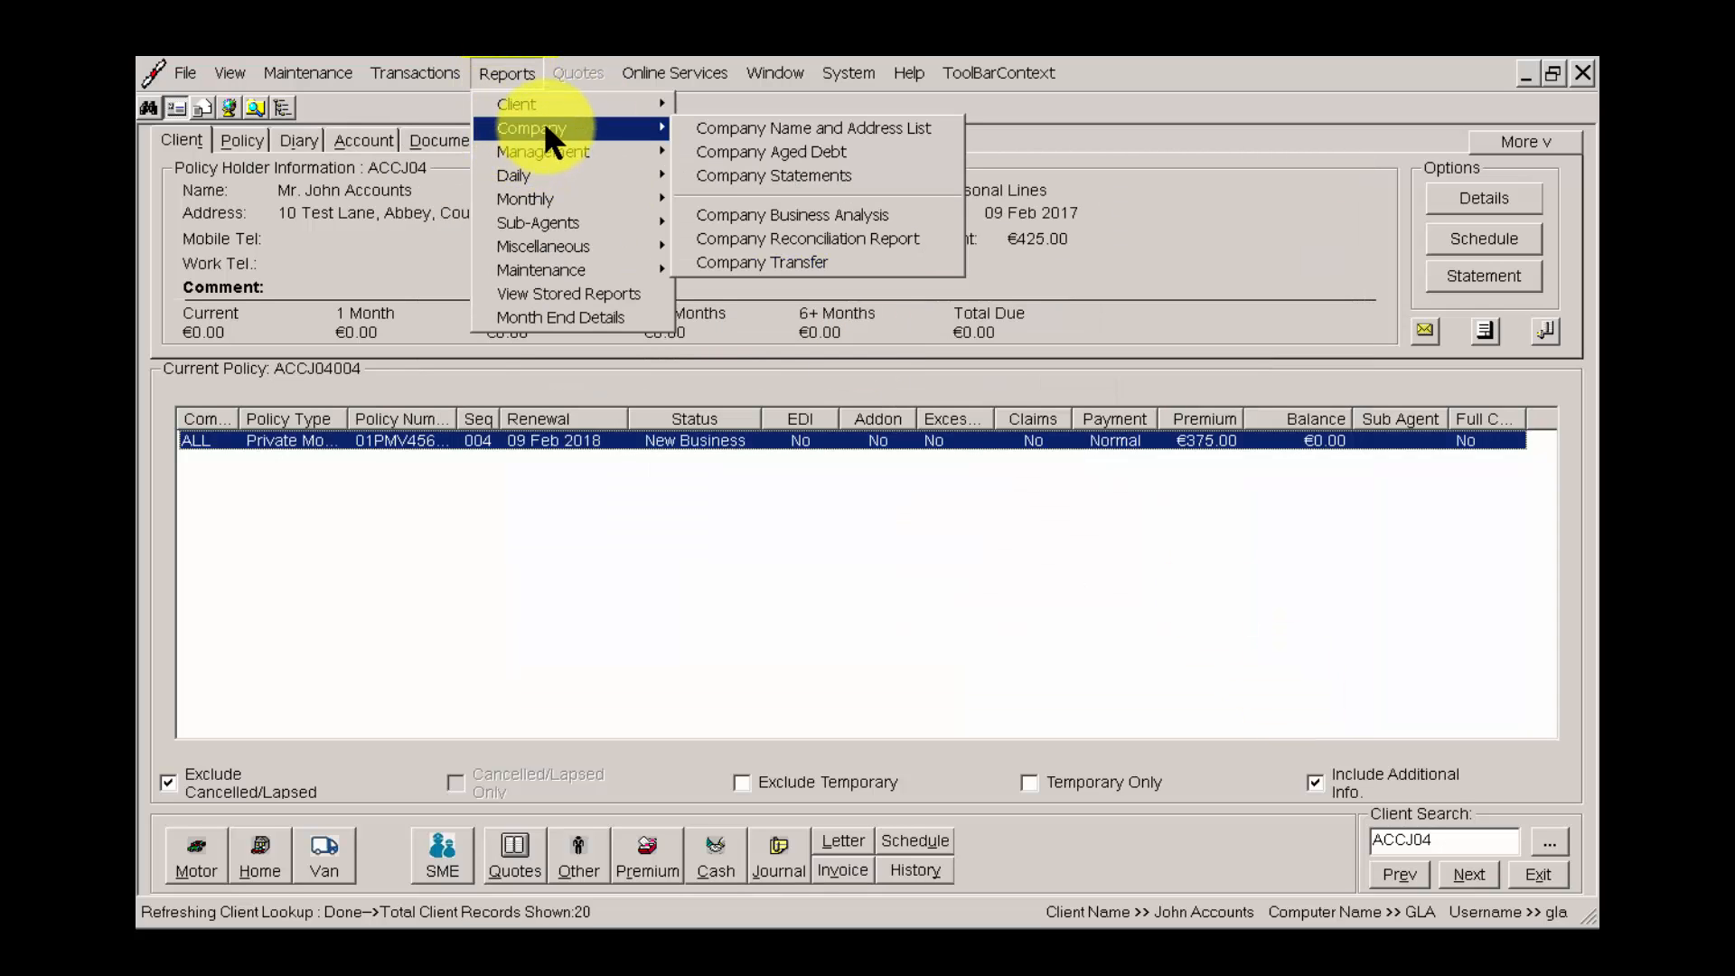
mouse_move(576, 175)
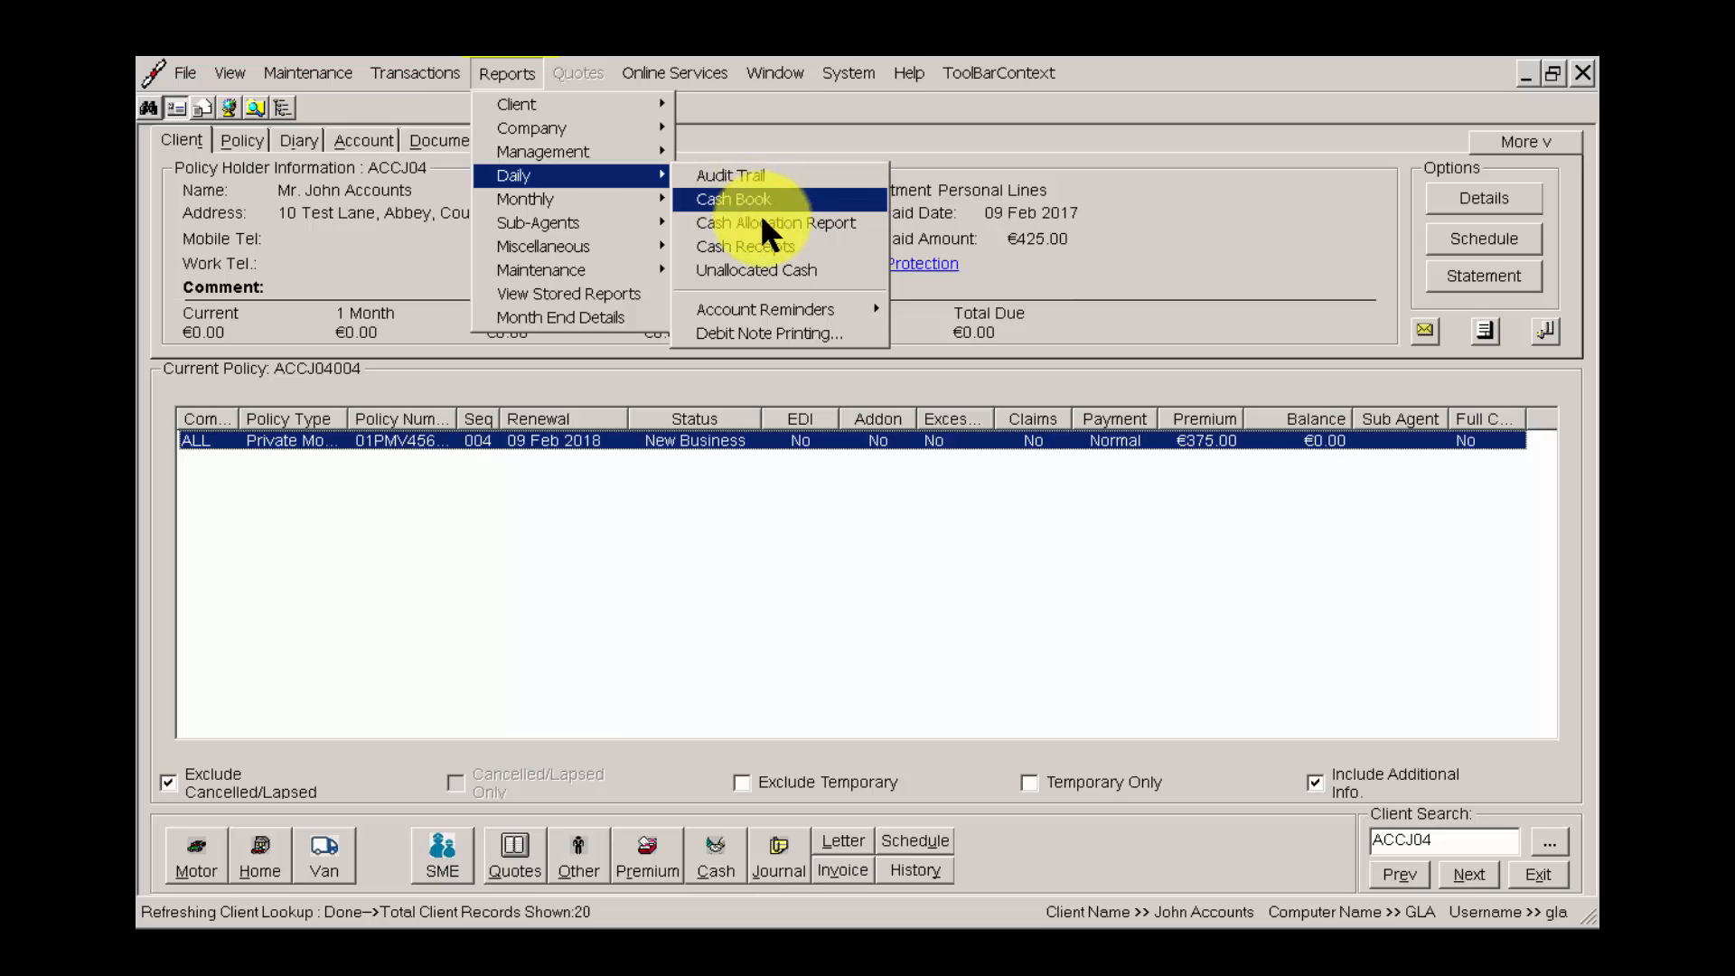
click(759, 202)
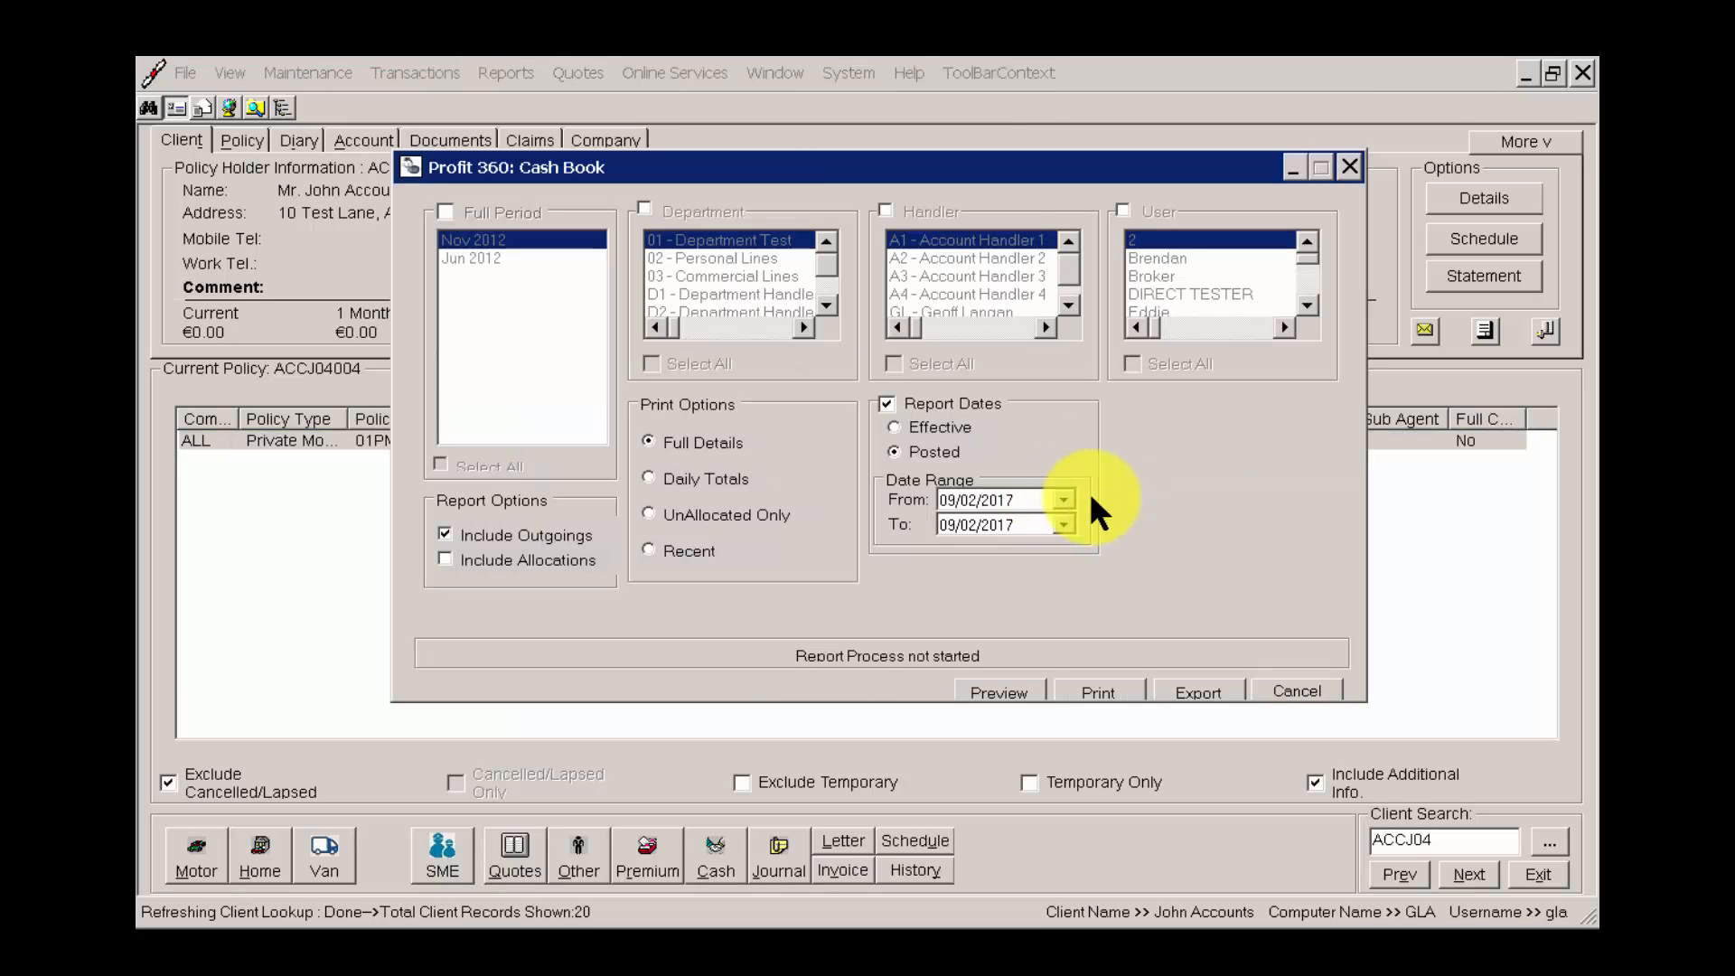
click(1066, 499)
click(1067, 500)
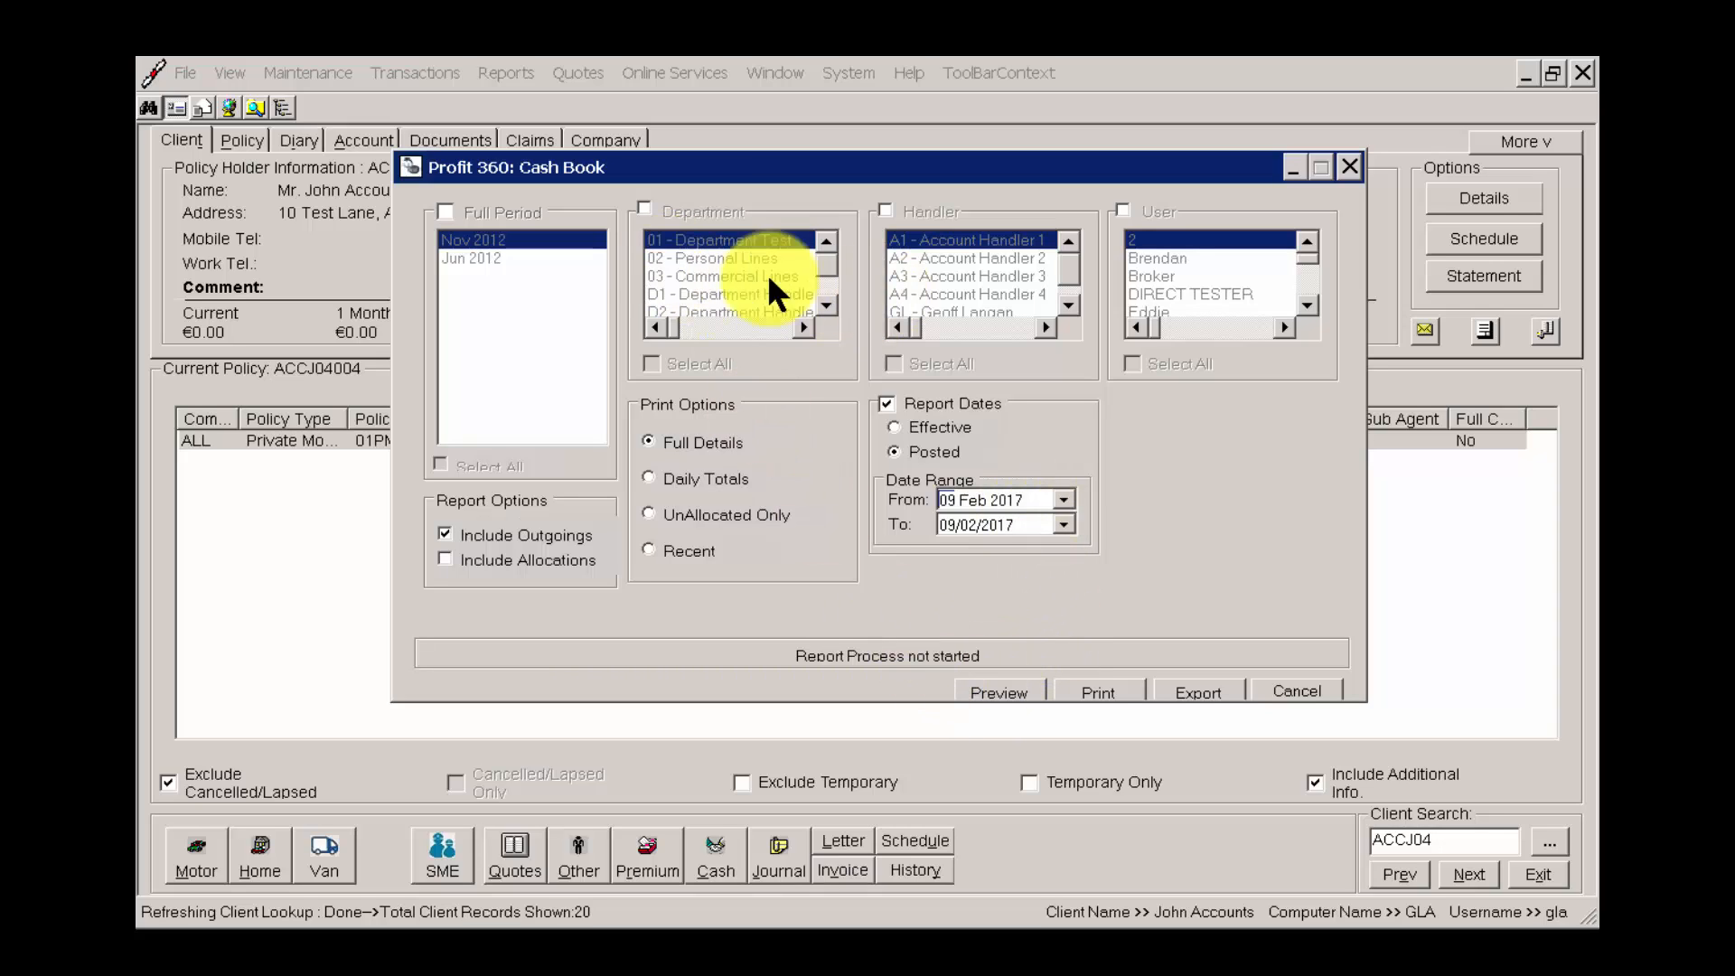
click(646, 210)
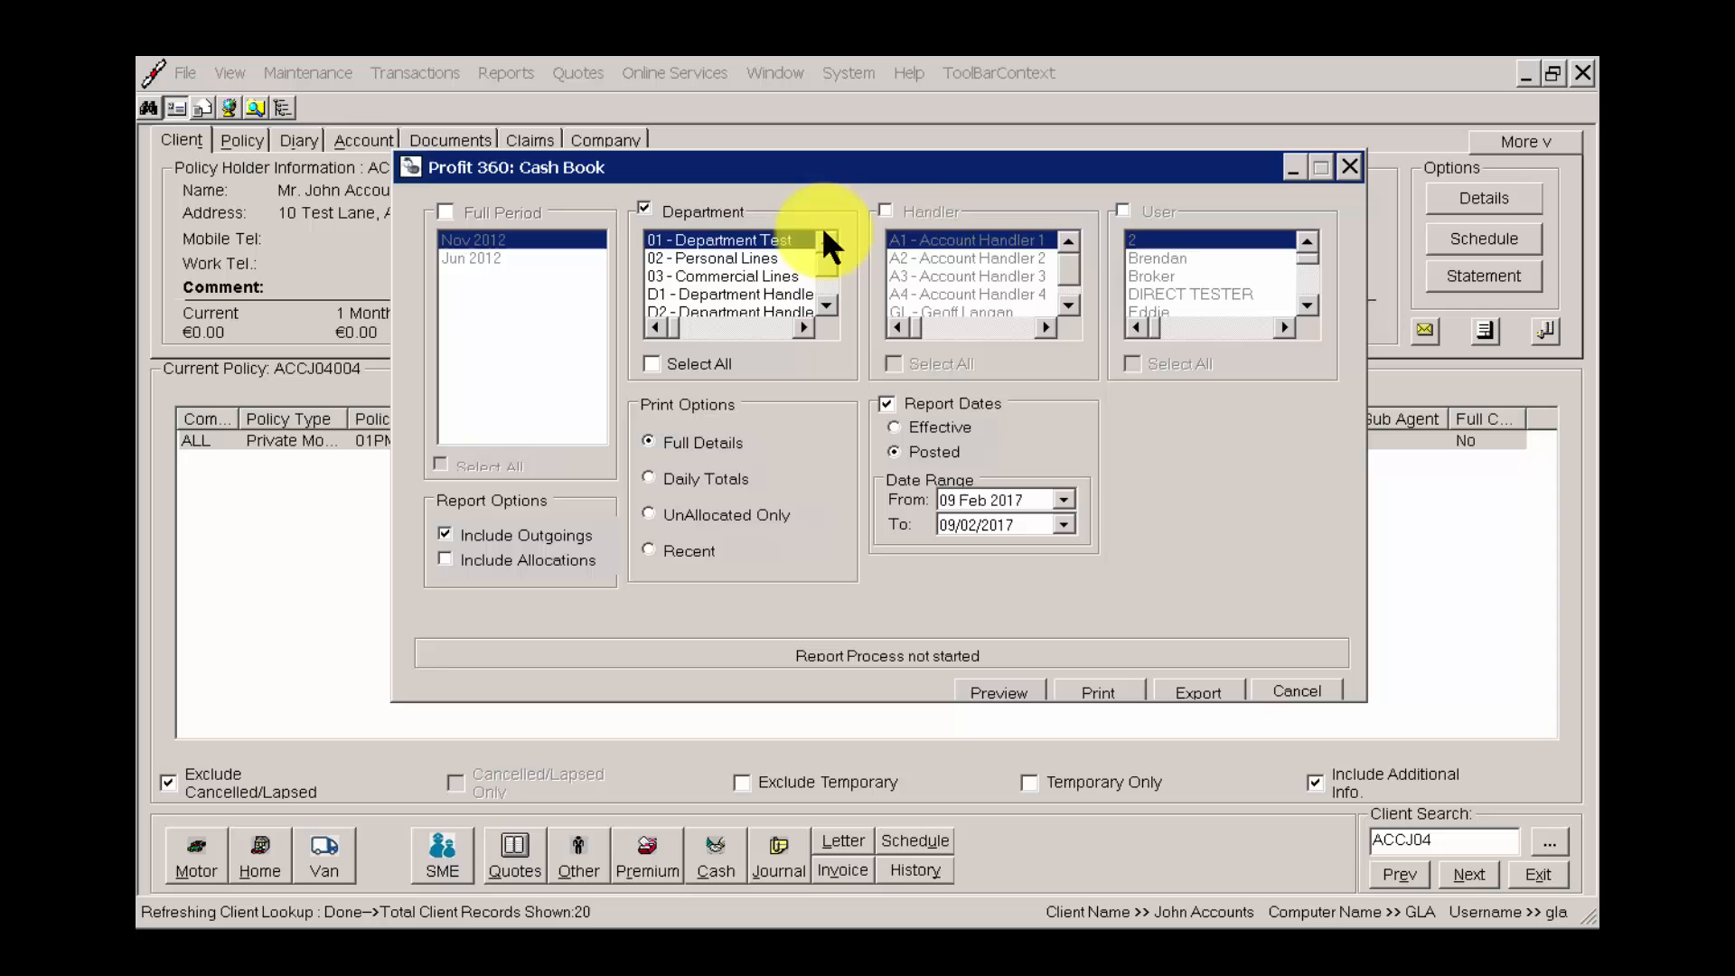
click(893, 211)
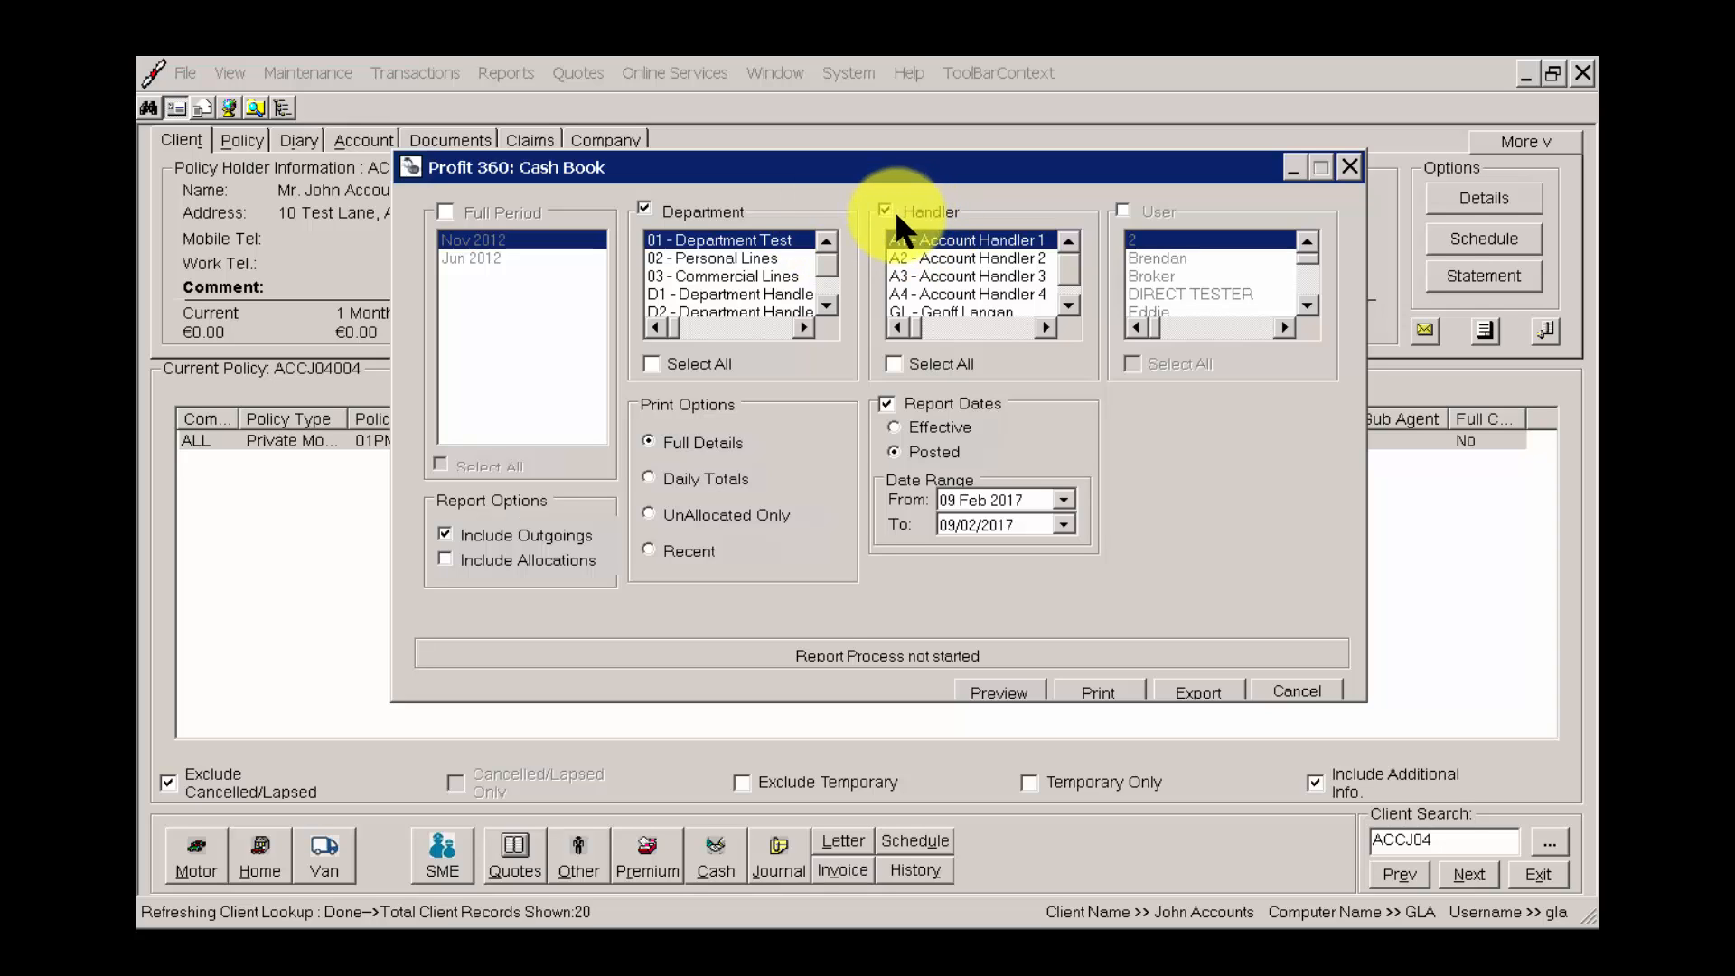
click(768, 260)
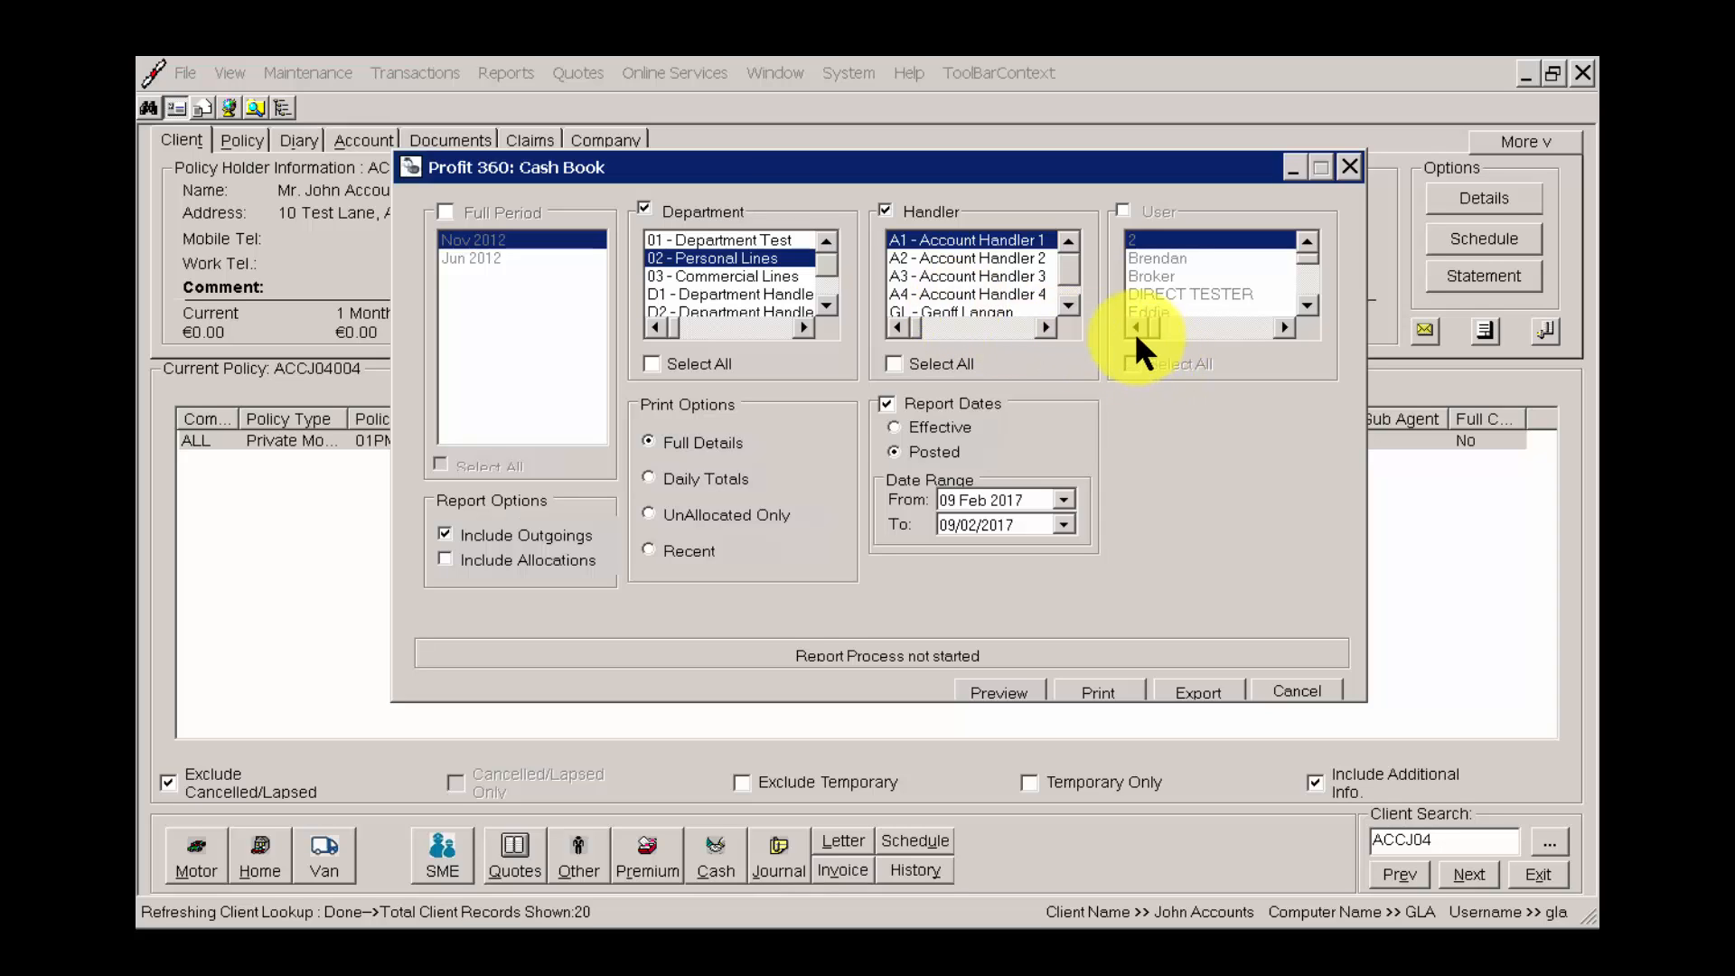
click(992, 312)
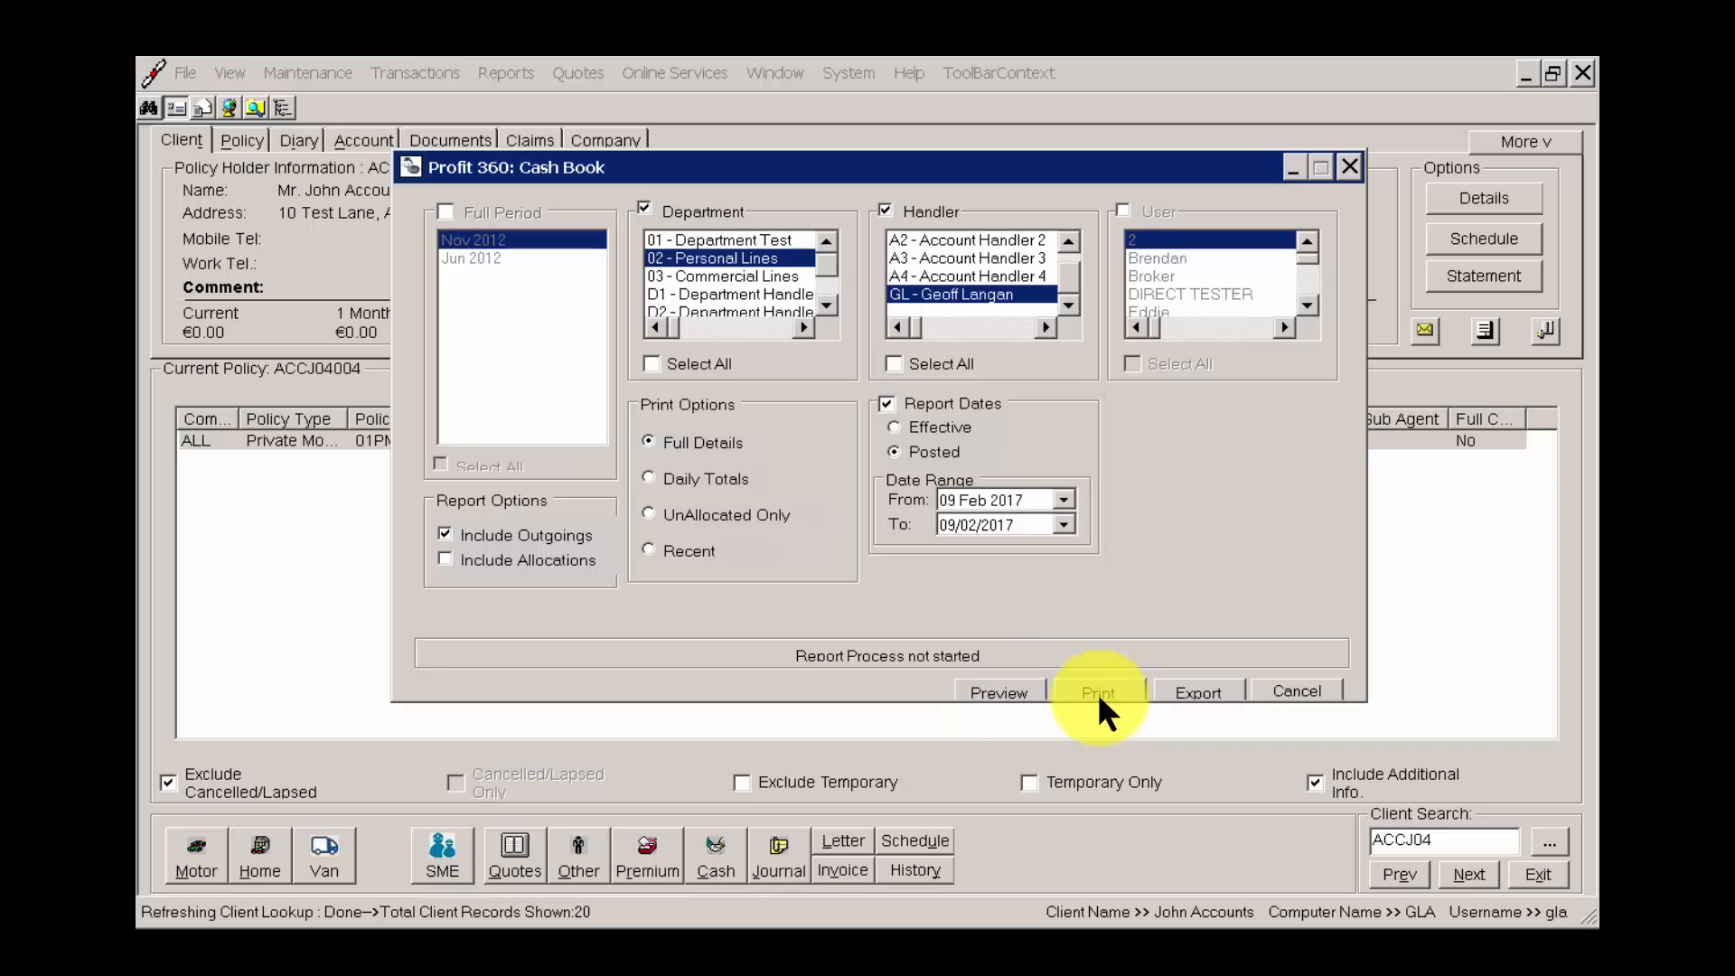
click(1306, 690)
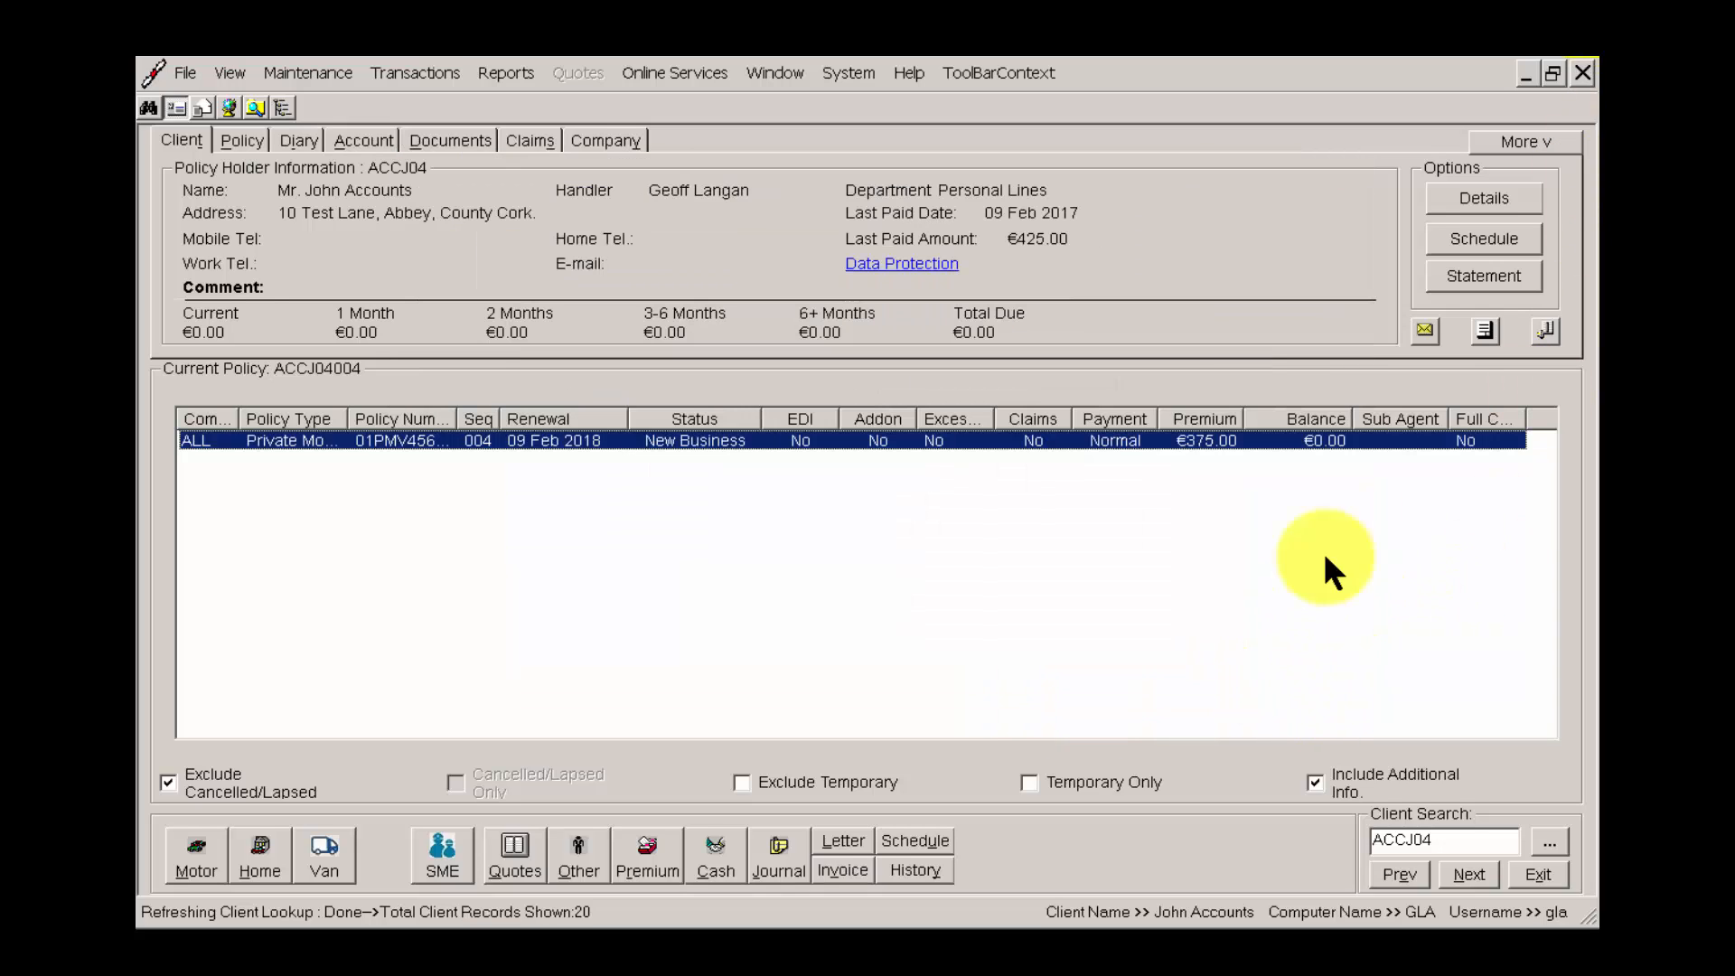
click(495, 72)
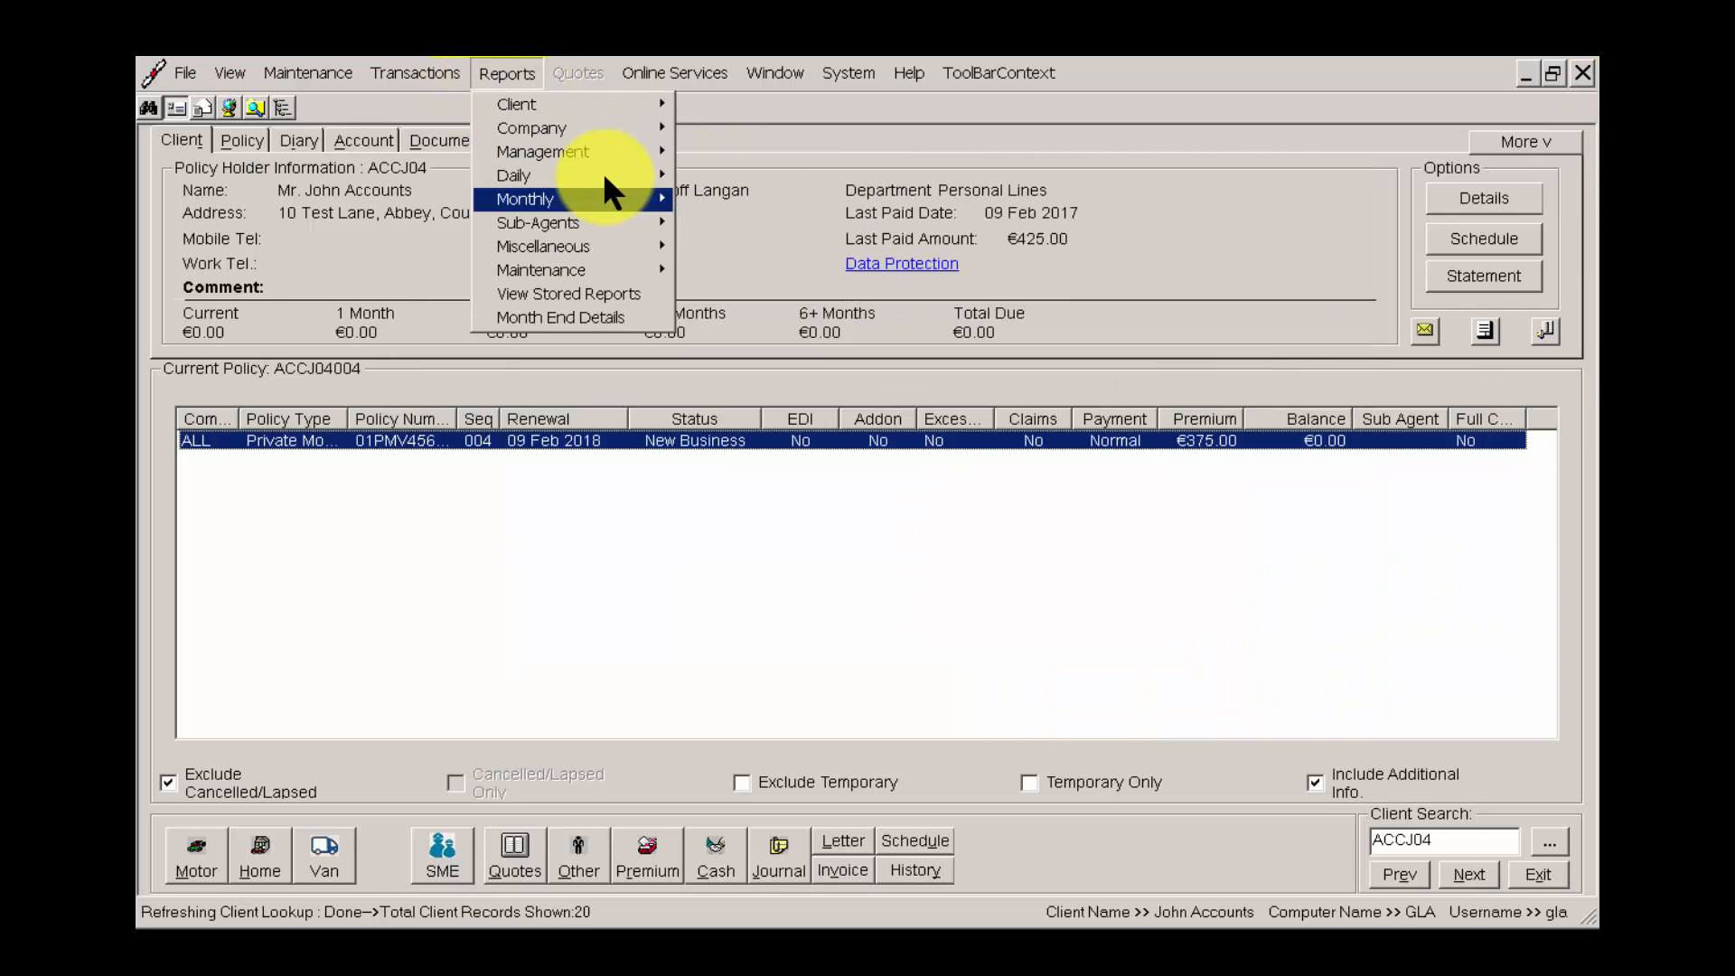
mouse_move(604, 174)
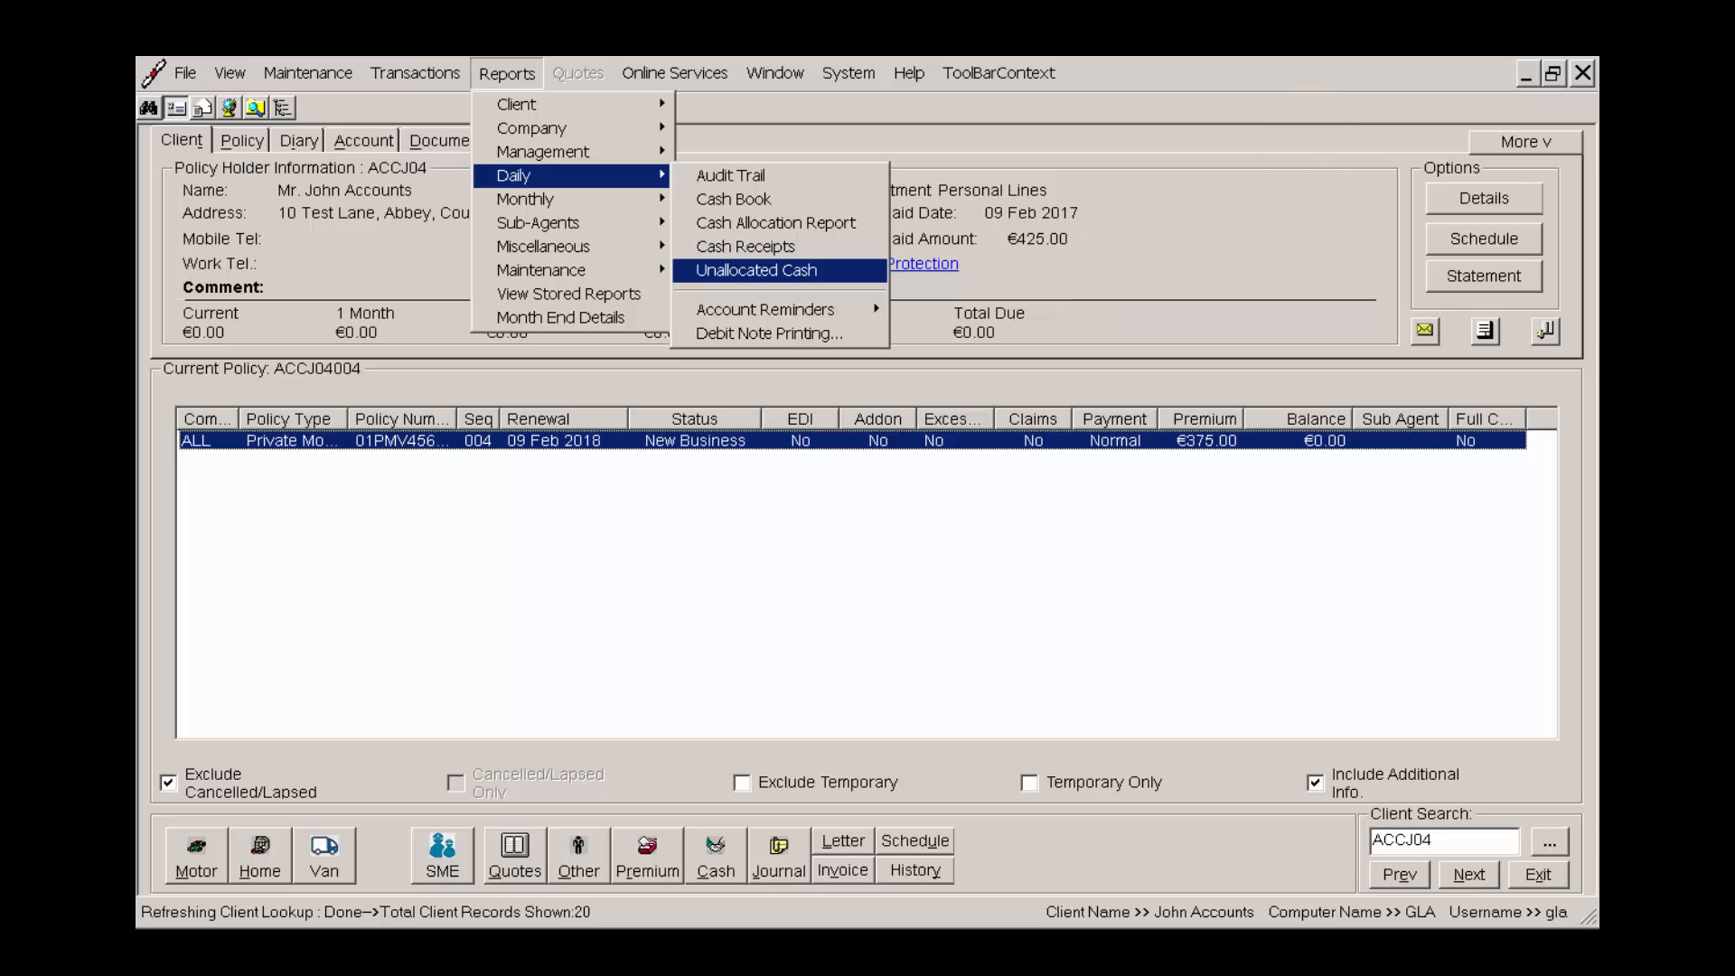
click(1545, 32)
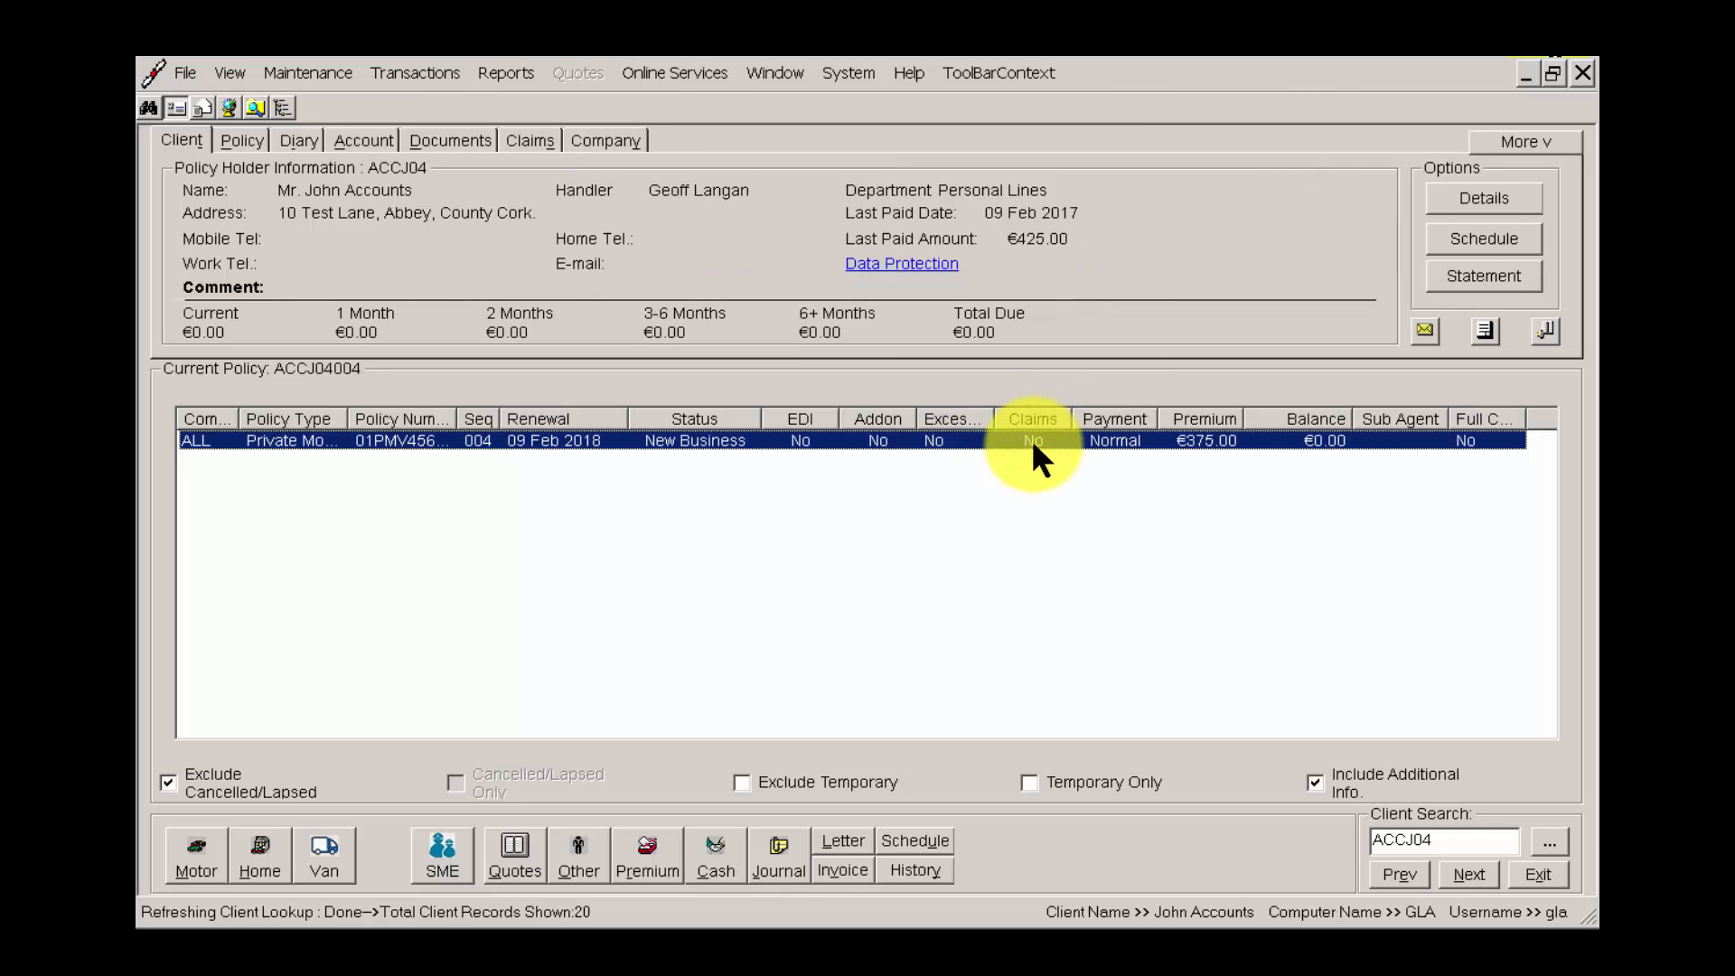